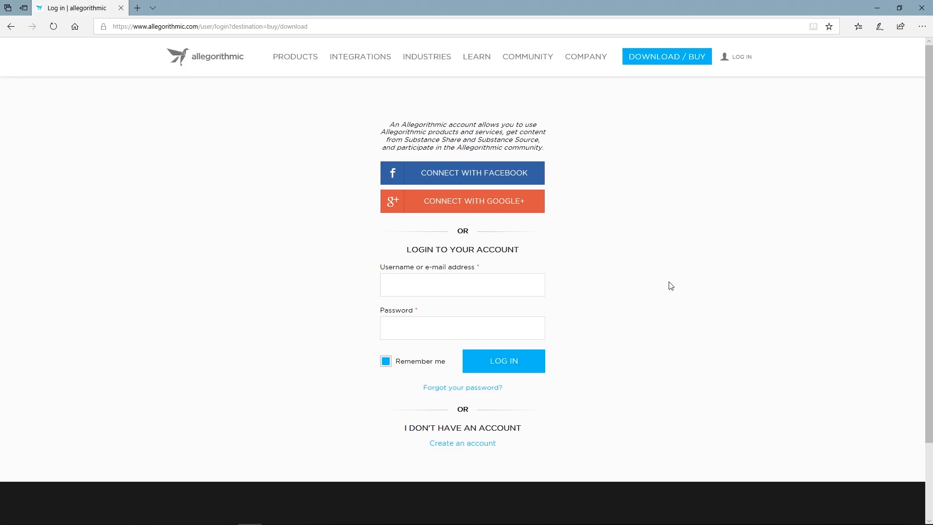
Switch to Substance Painter.
mouse_move(535, 61)
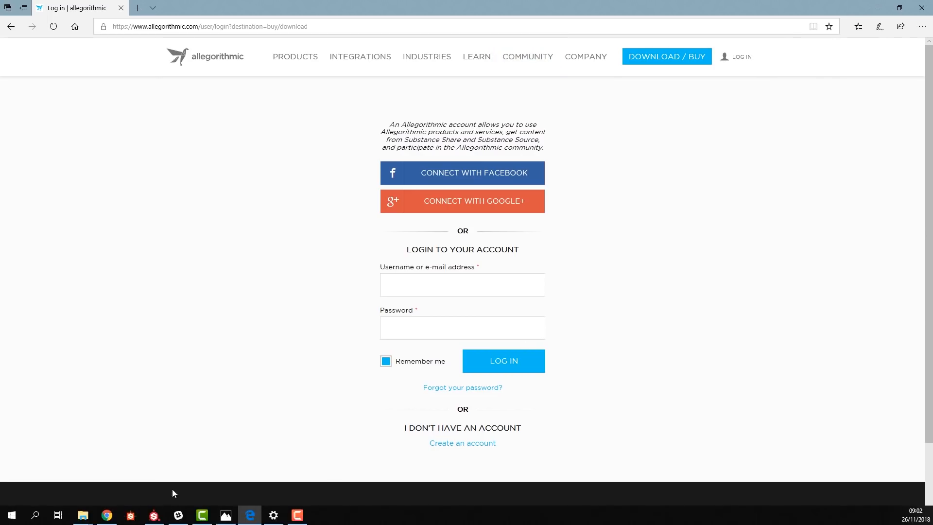
click(154, 515)
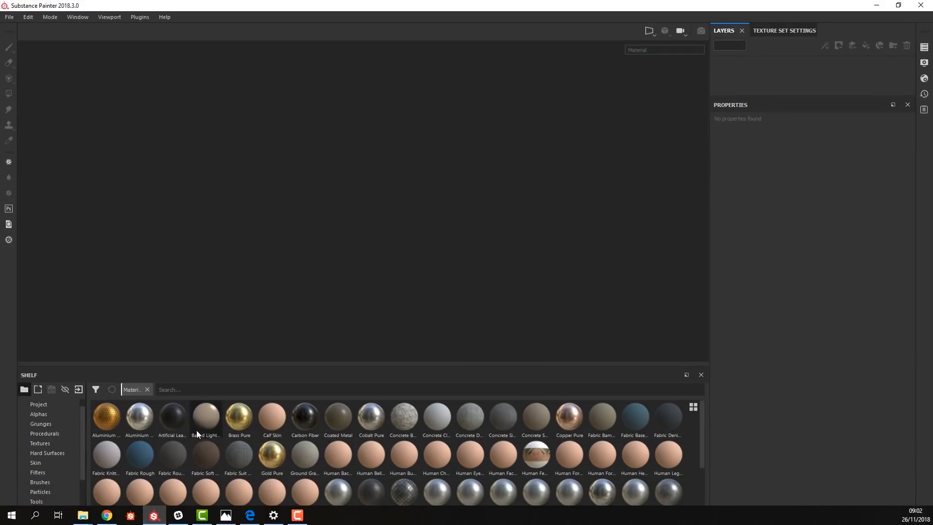
mouse_move(87, 519)
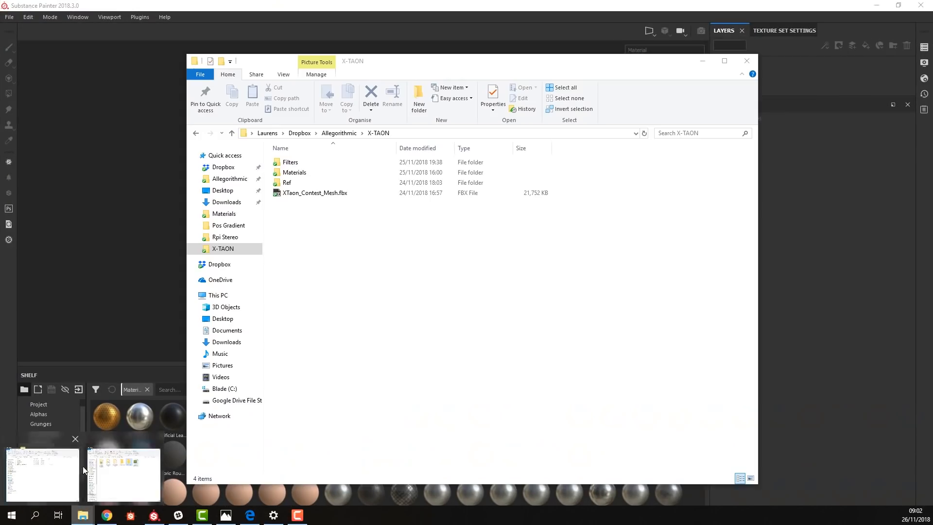
click(71, 482)
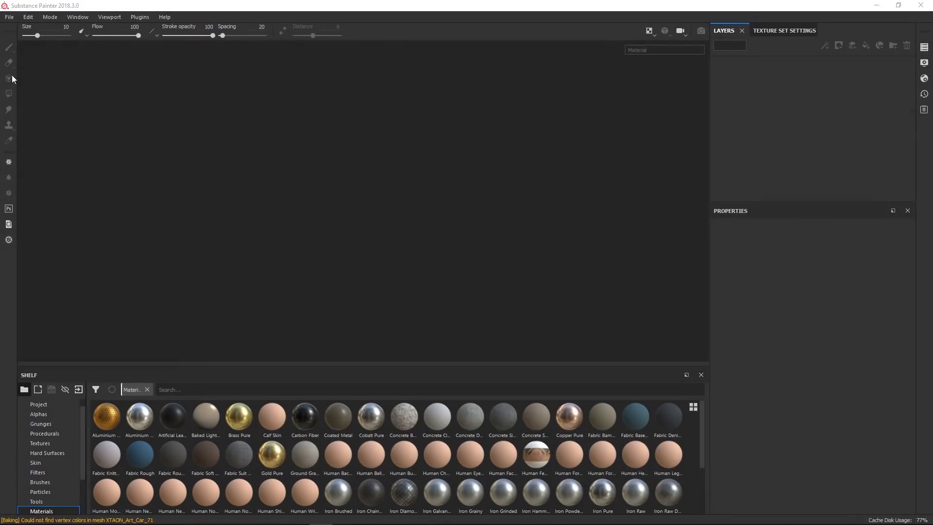
Create a new project from XTaon_Contest_Mesh.fbx with a document resolution of 2048.
click(9, 17)
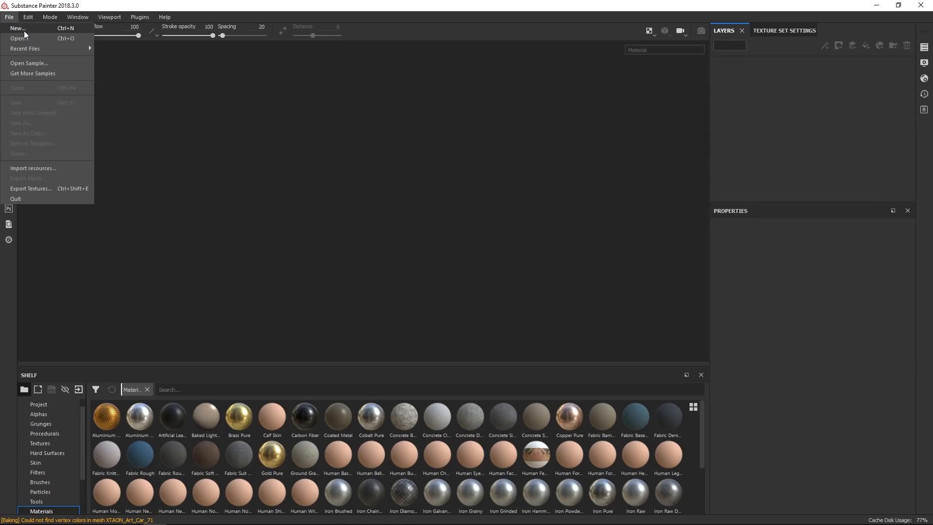
click(25, 29)
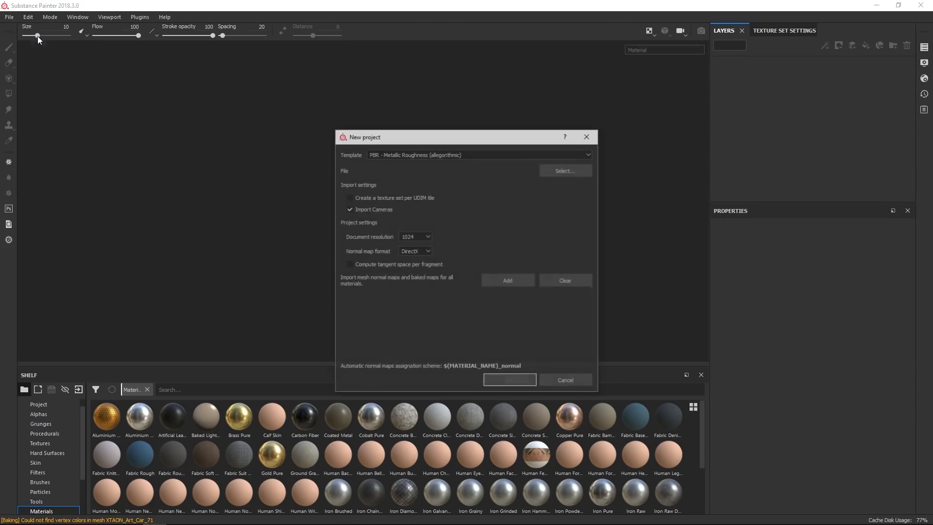
click(561, 168)
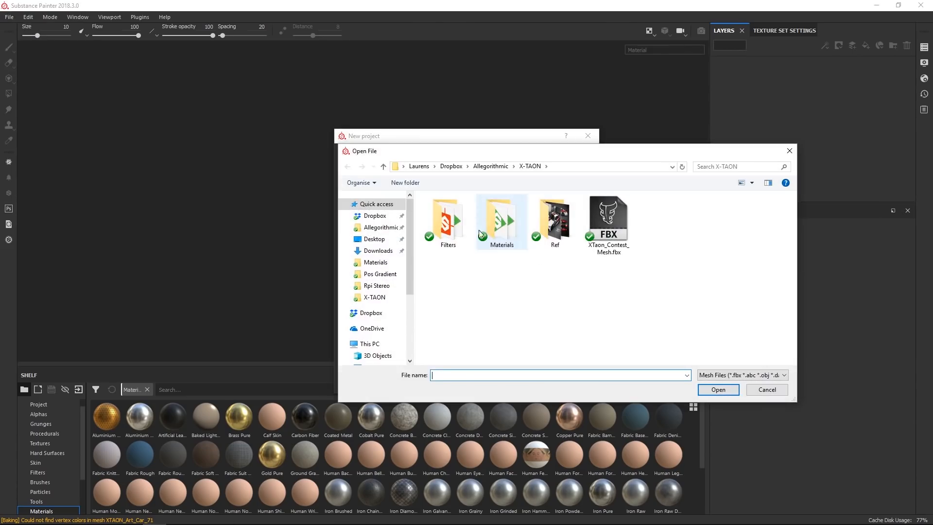
click(589, 214)
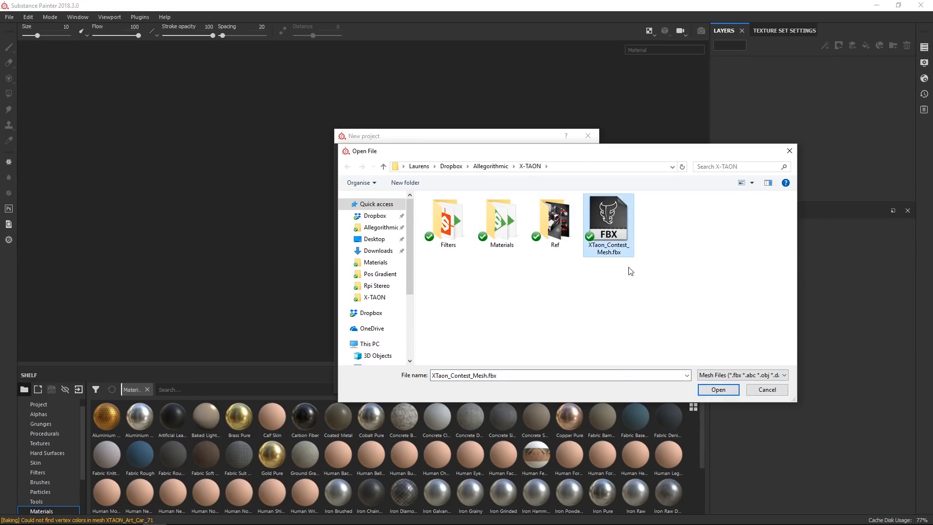
click(723, 393)
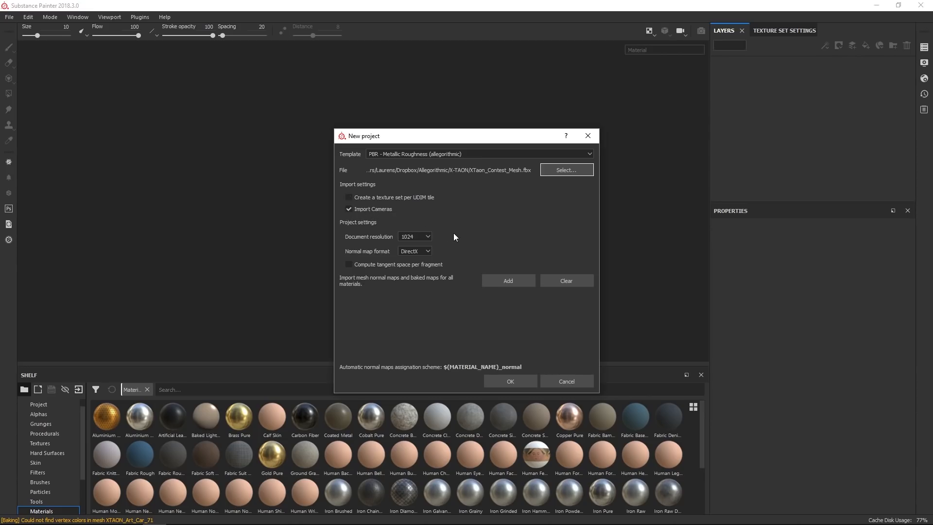
click(427, 236)
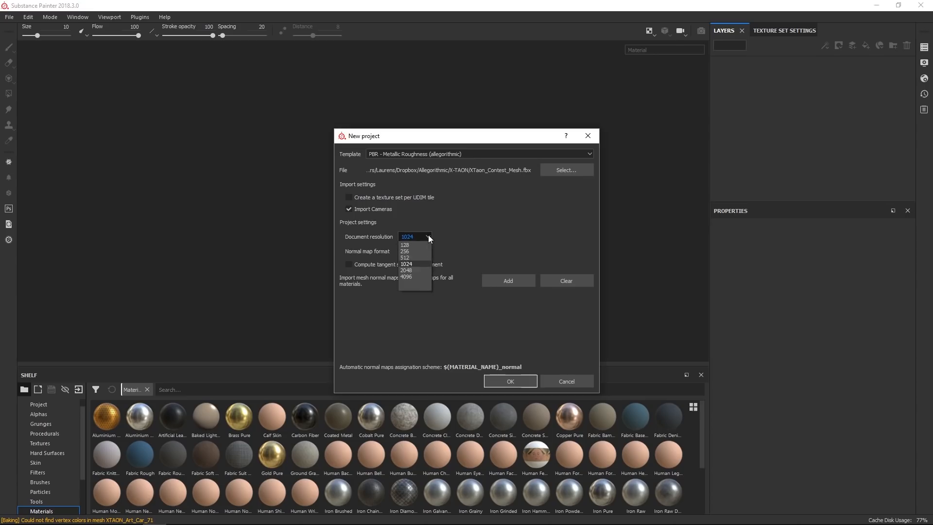
click(414, 269)
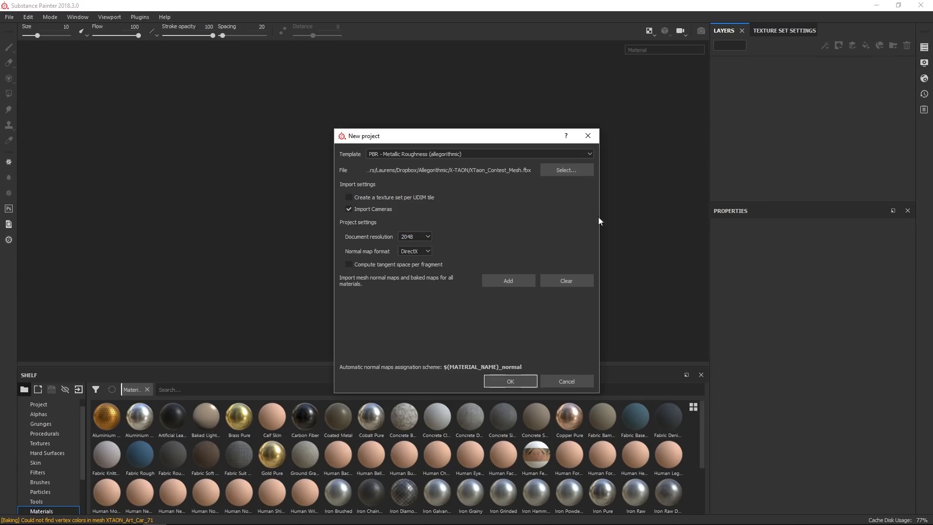
click(511, 382)
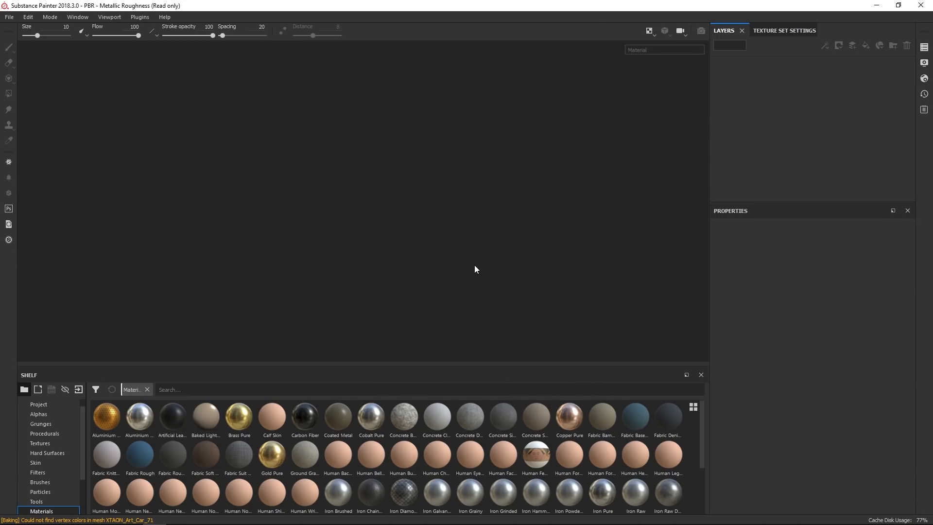
Orbit around the imported car model in the 3D viewport to examine it.
key(F2)
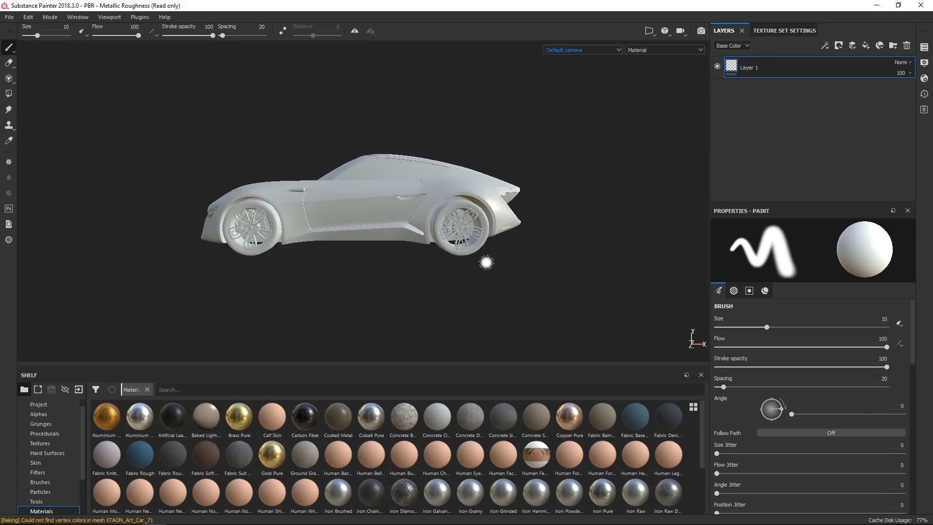
alt+drag(338, 277, 408, 287)
alt+middle_drag(409, 287, 448, 277)
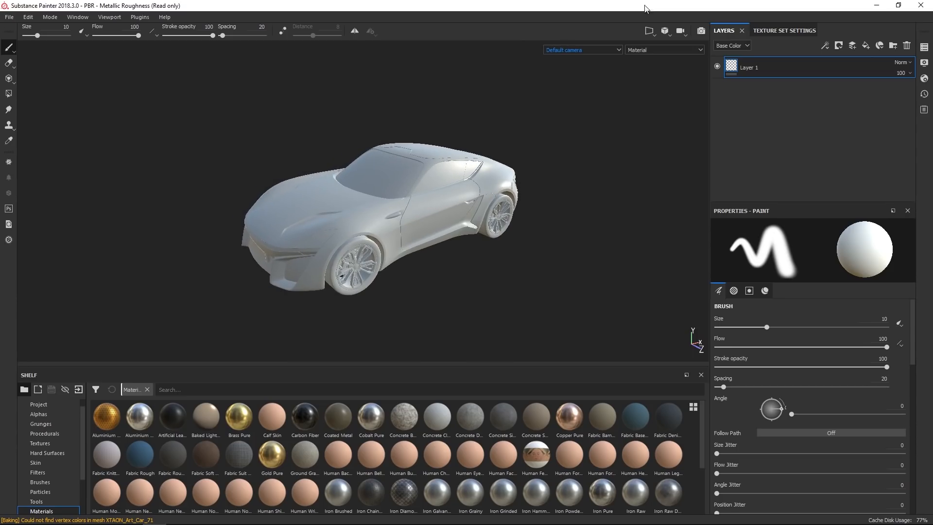
click(618, 51)
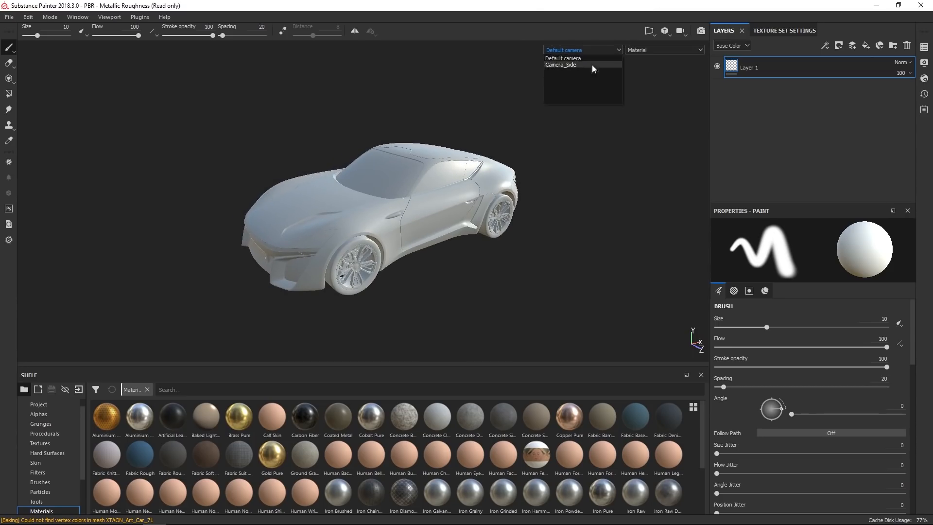
click(543, 11)
mouse_move(504, 249)
alt+mouse_down()
mouse_move(510, 264)
mouse_move(502, 261)
alt+mouse_up()
alt+right_drag(502, 261, 494, 303)
alt+middle_drag(494, 293, 499, 265)
alt+right_drag(499, 265, 488, 309)
mouse_move(489, 310)
alt+mouse_down()
mouse_move(479, 240)
mouse_move(491, 233)
alt+mouse_up()
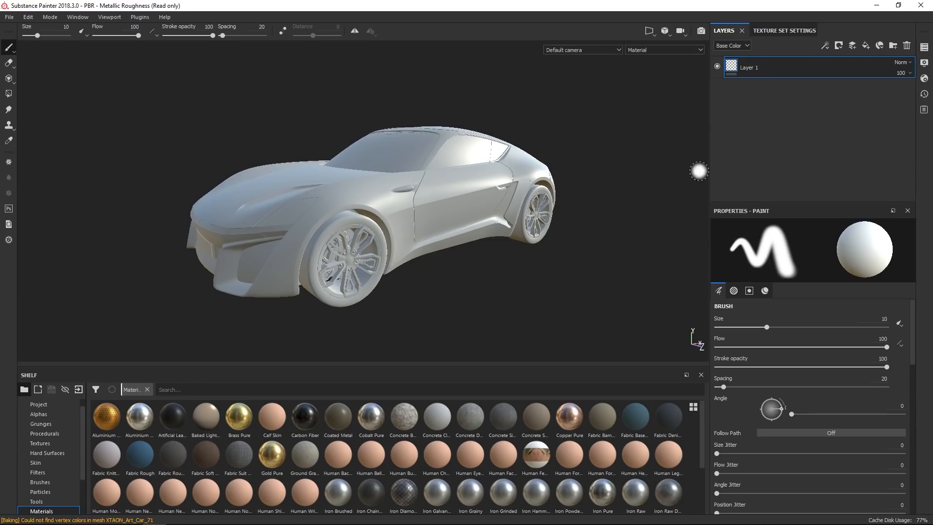
Inspect each texture set in solo mode: Body_A, Body_B, Body_C, Glass, Tires and Wheels.
click(924, 48)
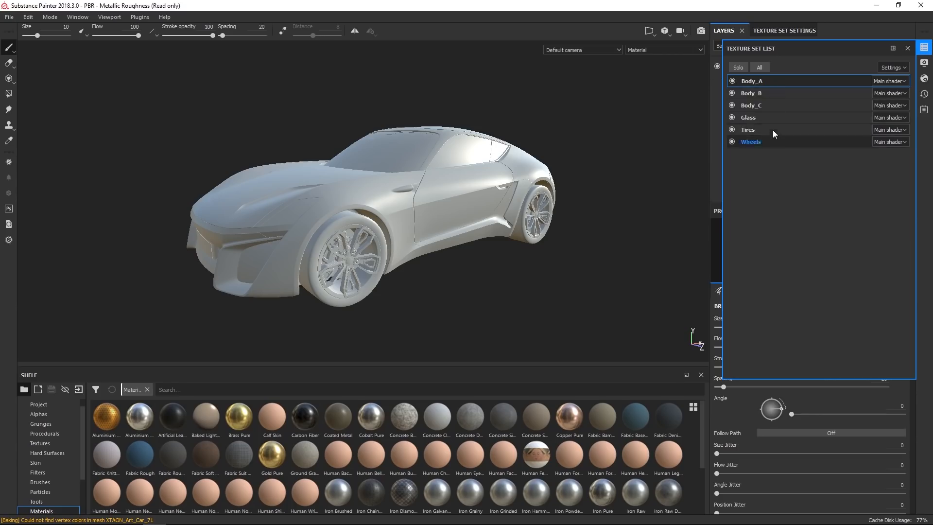
click(737, 65)
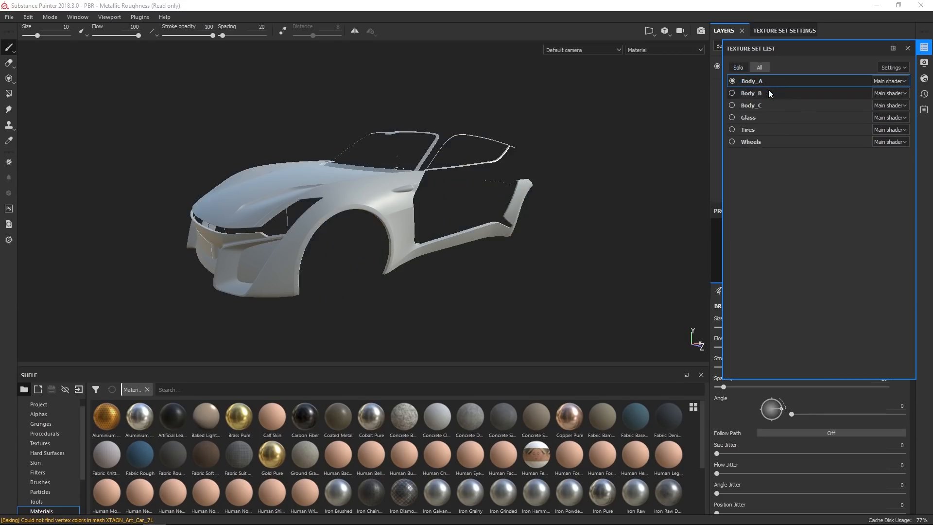
click(770, 96)
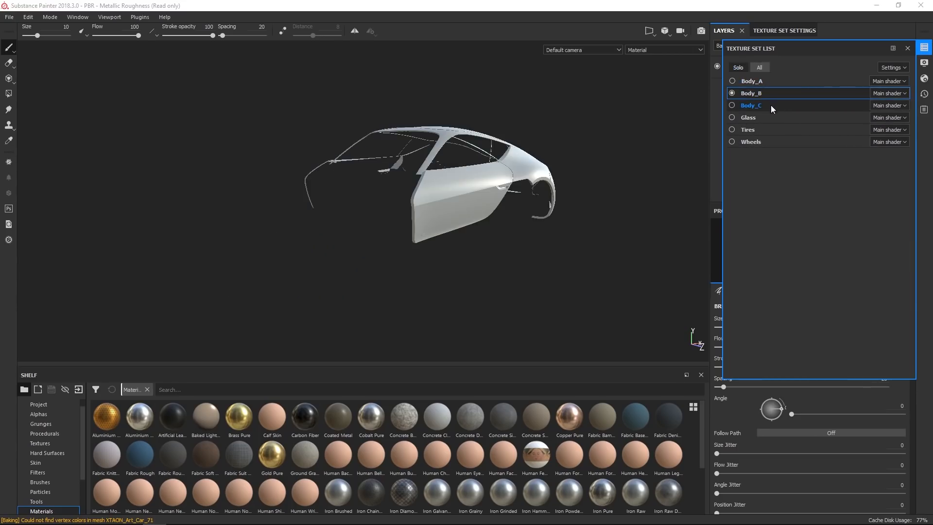
click(771, 105)
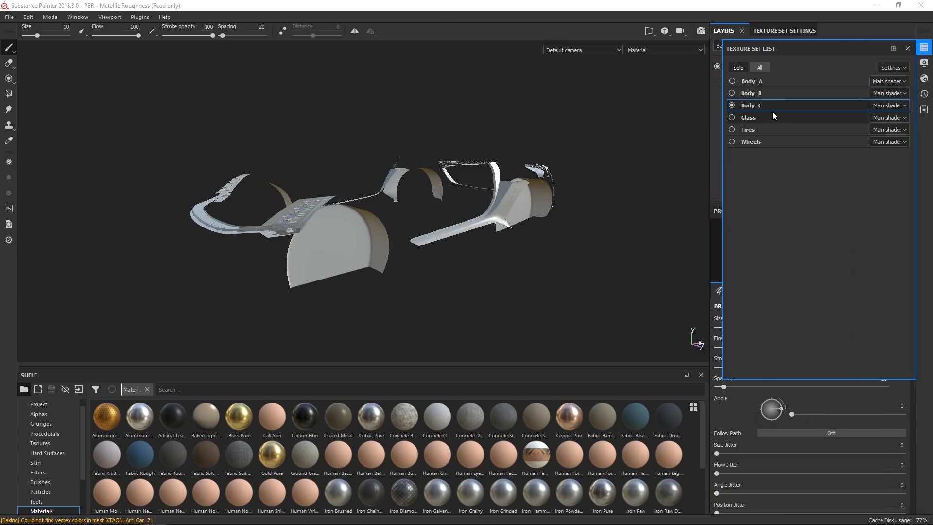
click(773, 117)
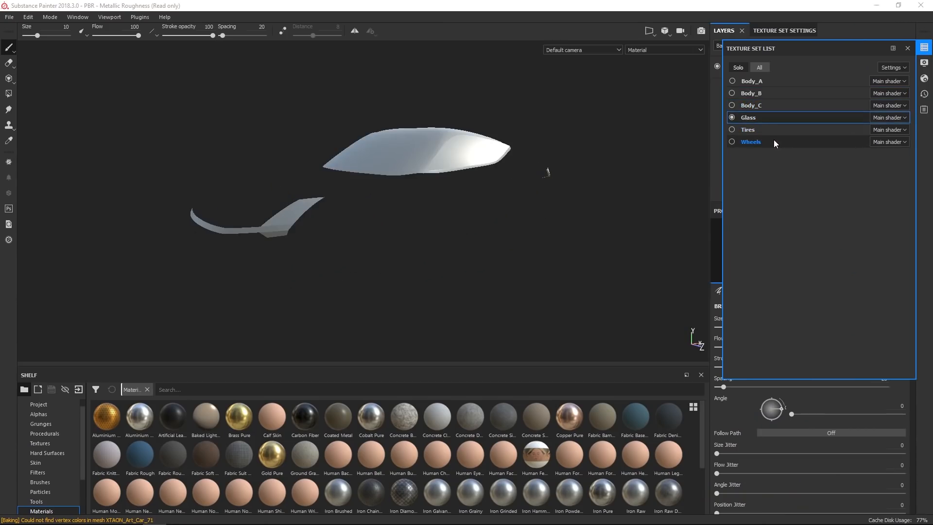
click(774, 142)
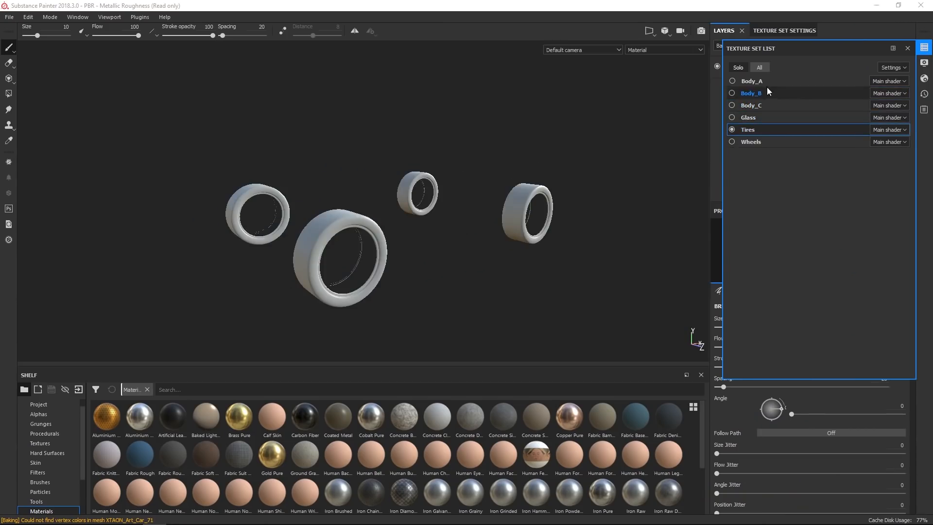
click(823, 103)
click(907, 48)
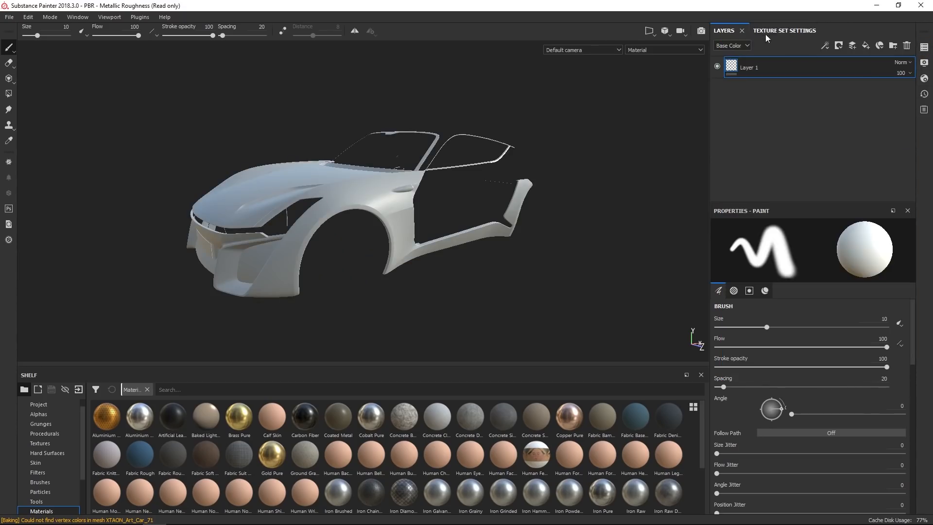
Open the Bake Mesh Maps dialog from the texture set settings and enable Use Low Poly Mesh as High Poly Mesh.
click(784, 32)
scroll(787, 104, down, 3)
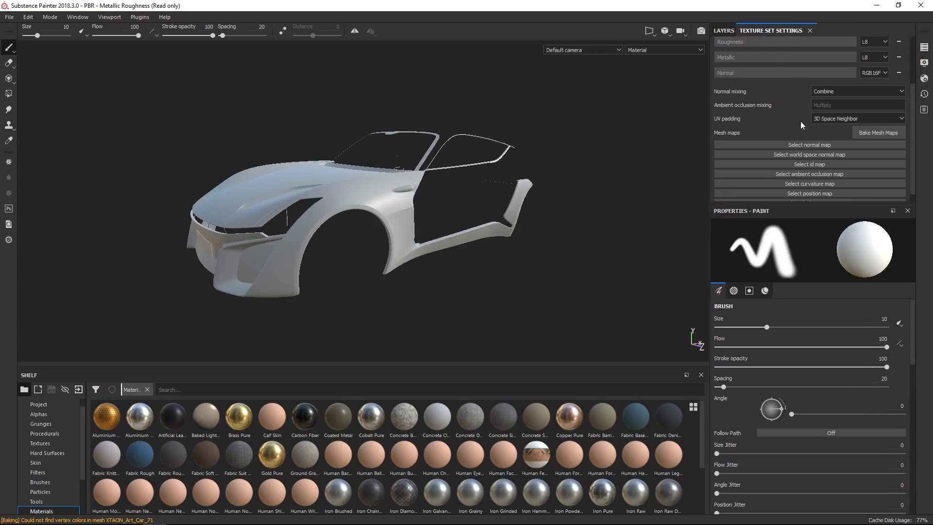
click(874, 133)
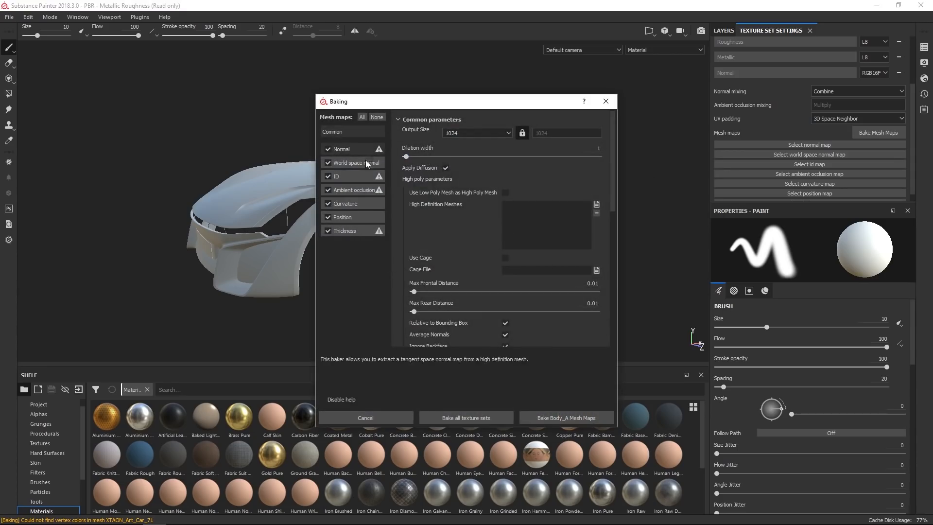
click(506, 193)
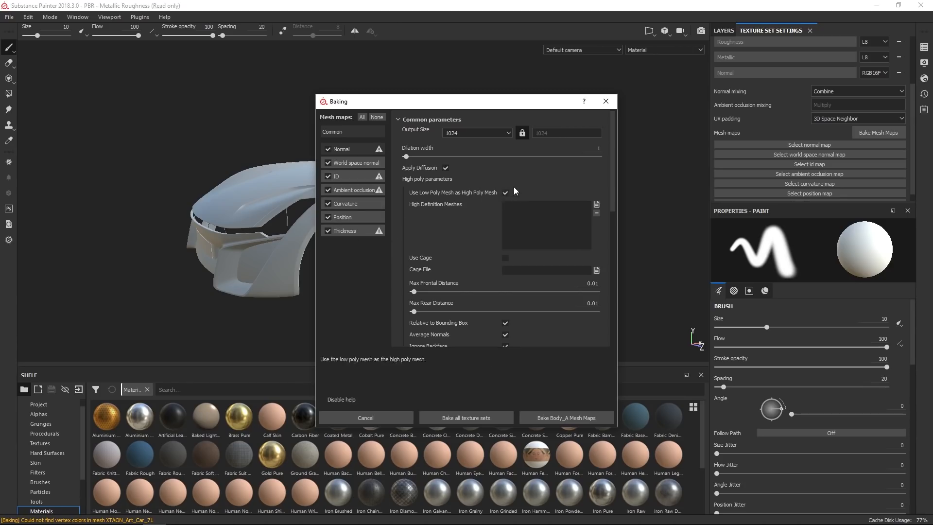
Exclude the Thickness map from baking and set the output size to 4096.
click(327, 231)
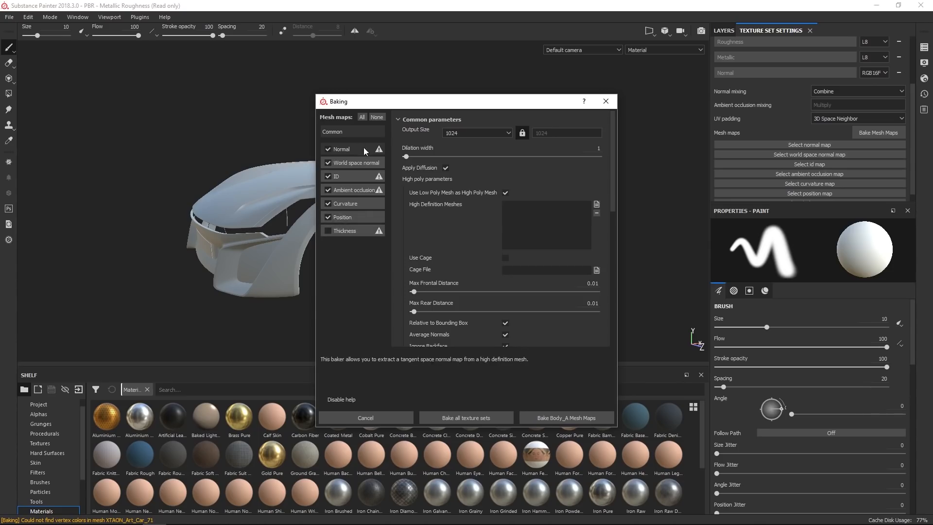
click(511, 132)
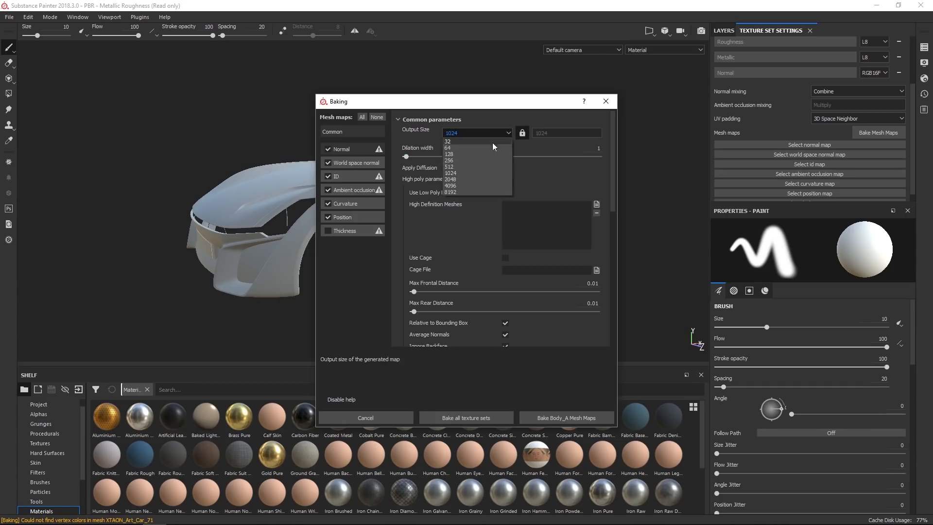
click(463, 186)
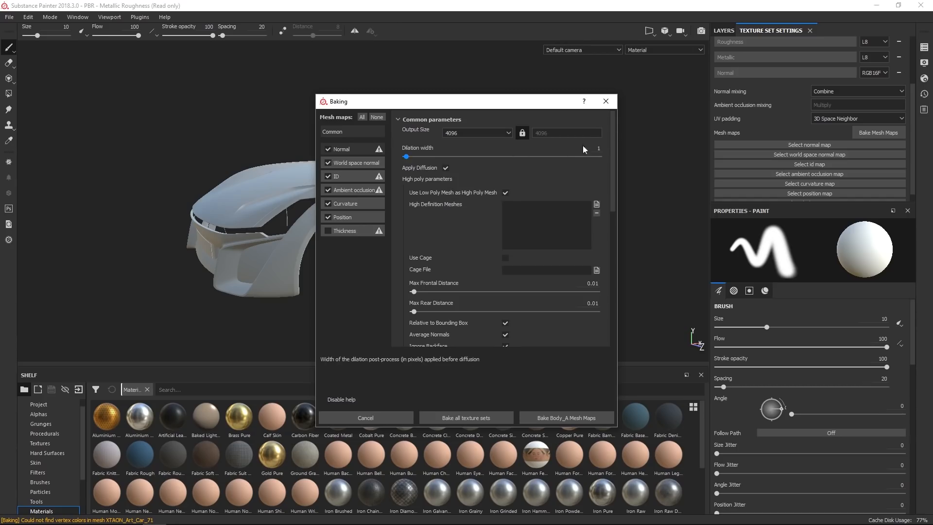
mouse_move(611, 136)
mouse_down()
mouse_move(605, 193)
mouse_move(598, 132)
mouse_up()
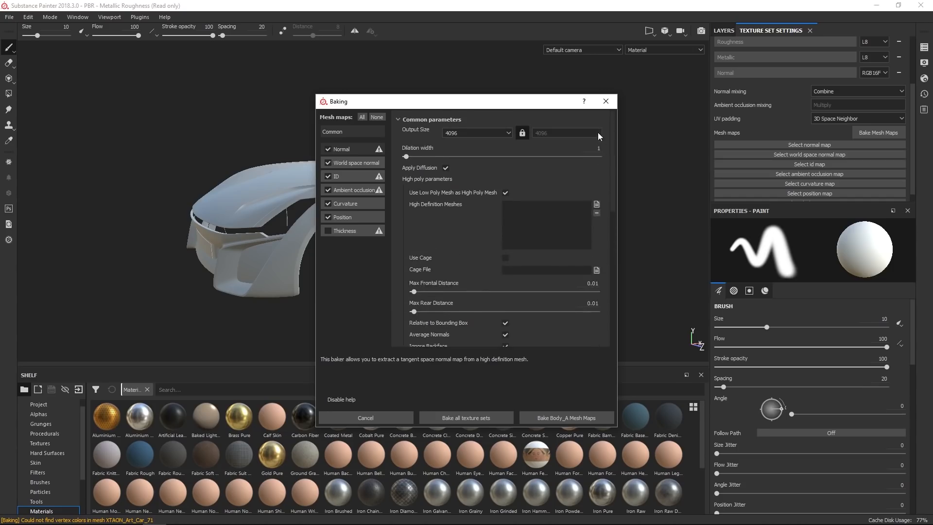
Set the Position baker's Normalization Scale to Full Scene and apply it to all texture sets.
click(360, 218)
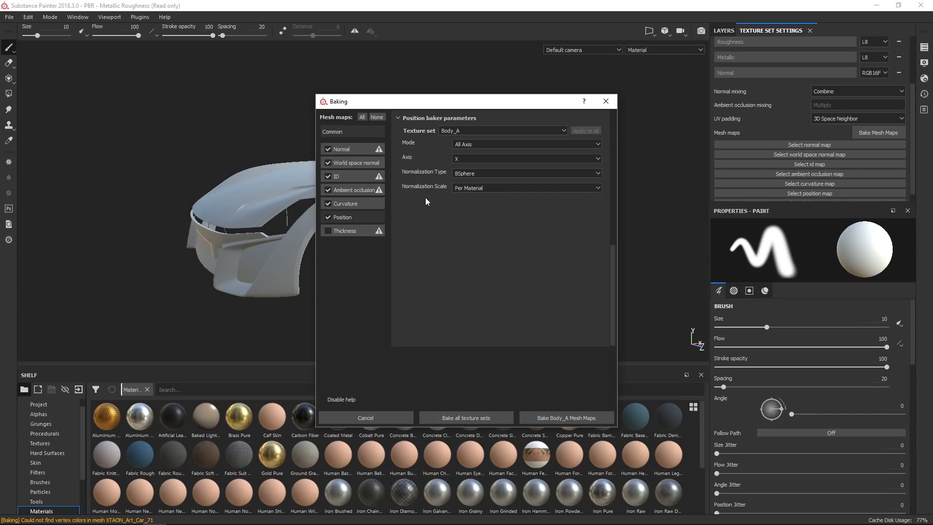
click(479, 189)
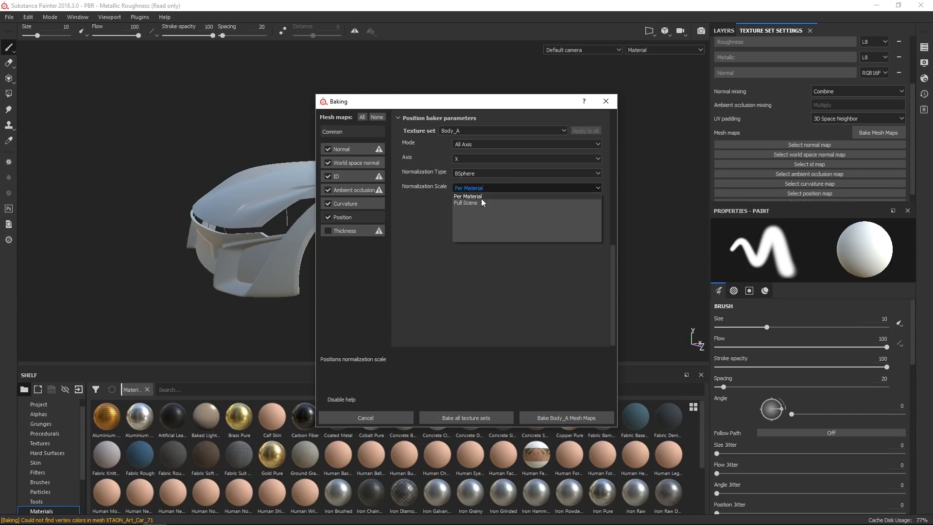
click(465, 202)
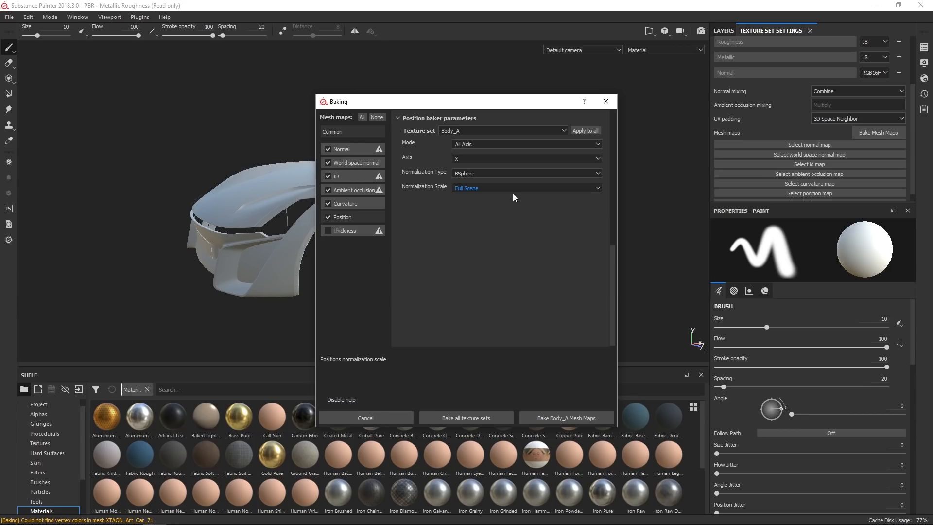
click(587, 130)
Review the common baking parameters and bake mesh maps for all texture sets.
click(348, 132)
scroll(448, 240, down, 3)
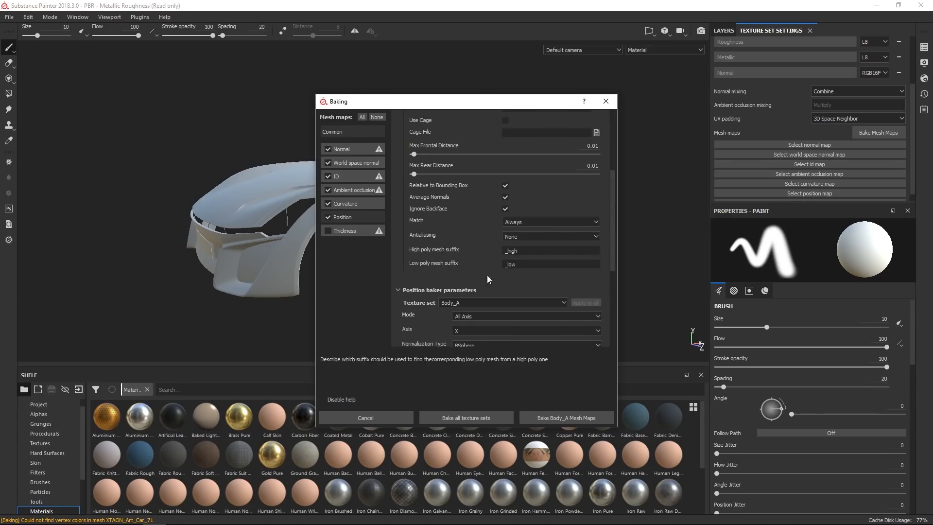
click(527, 236)
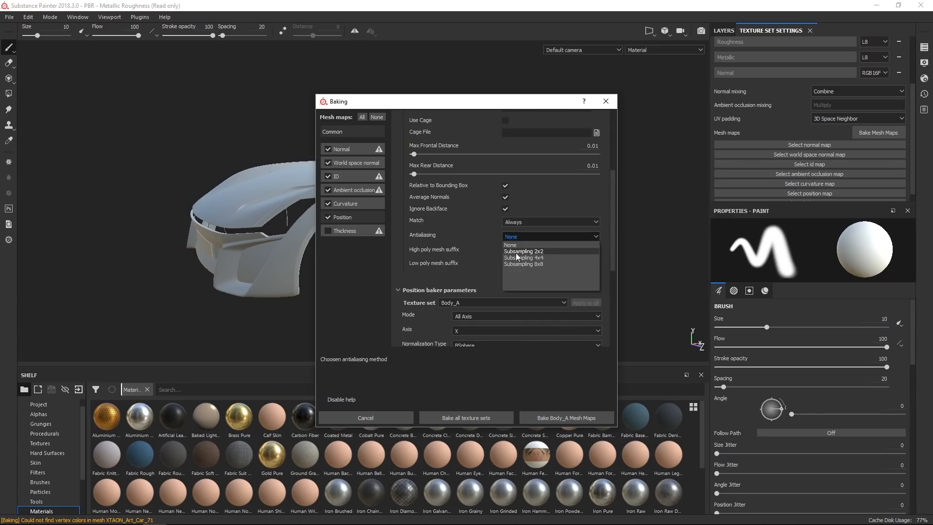
click(454, 235)
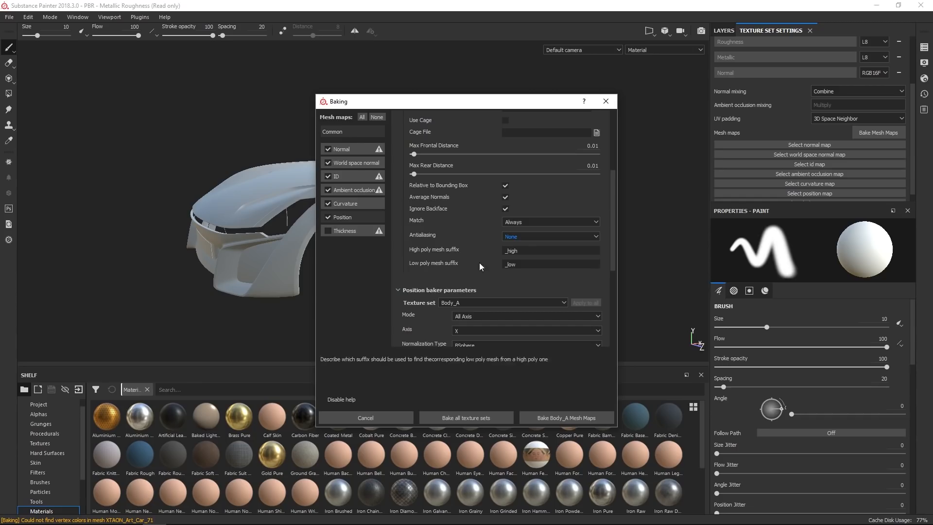
click(523, 236)
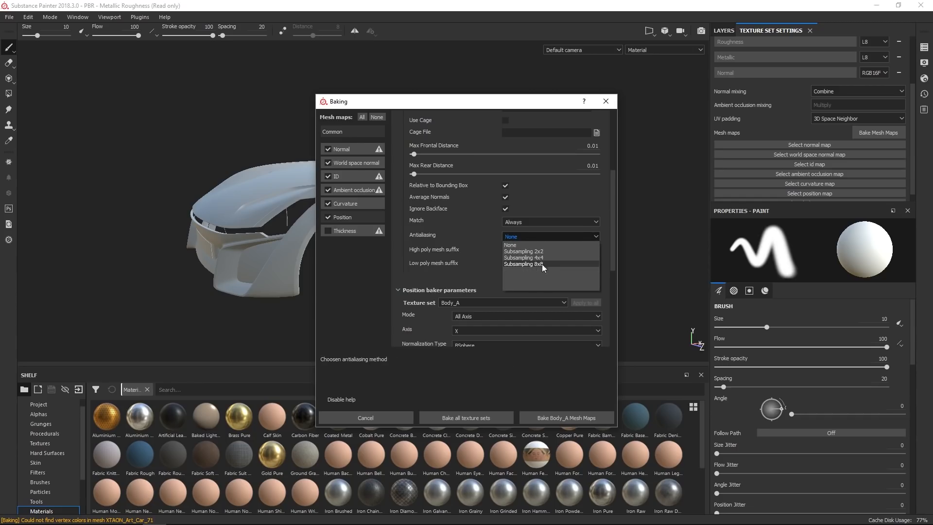
click(478, 268)
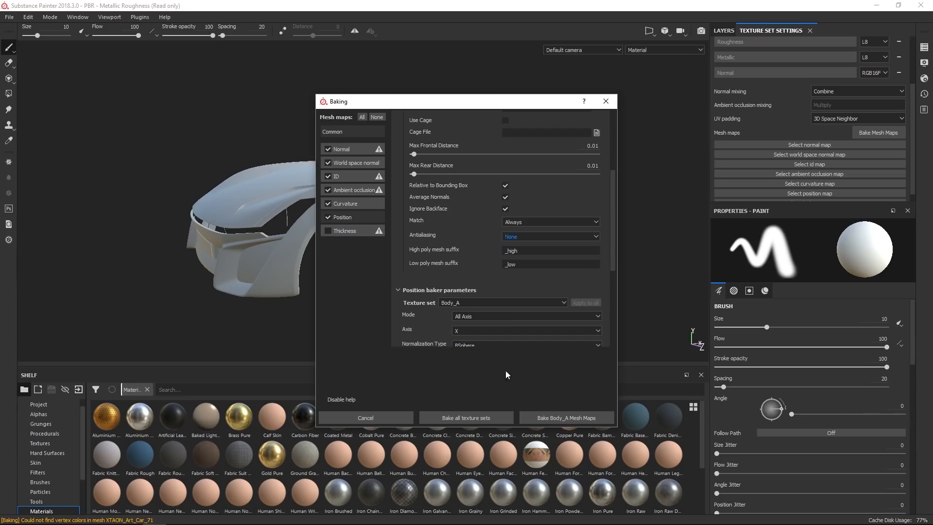
click(470, 418)
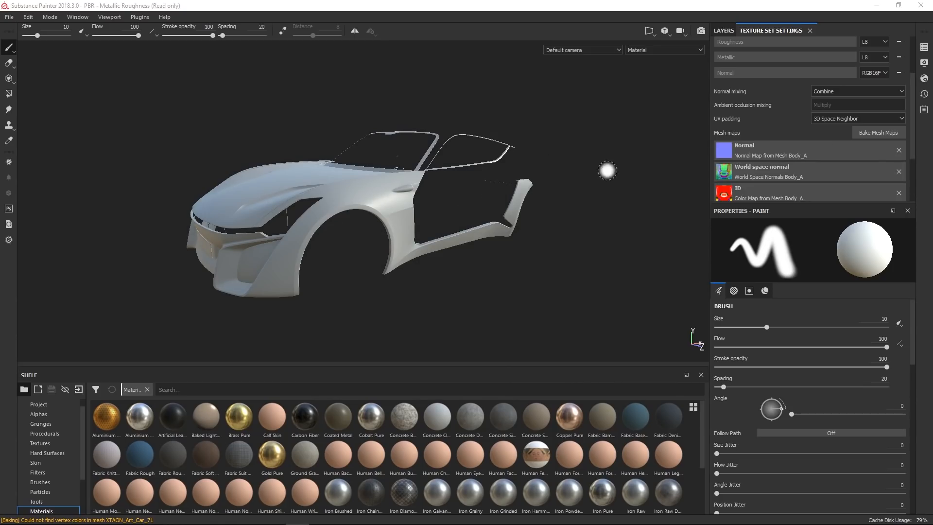
Leave solo mode so all texture sets are displayed in the viewport.
click(925, 47)
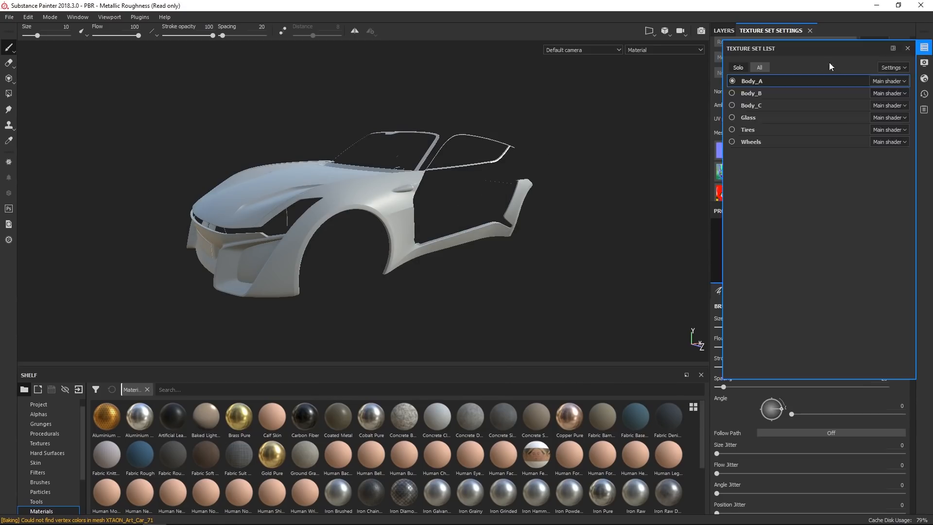
click(762, 68)
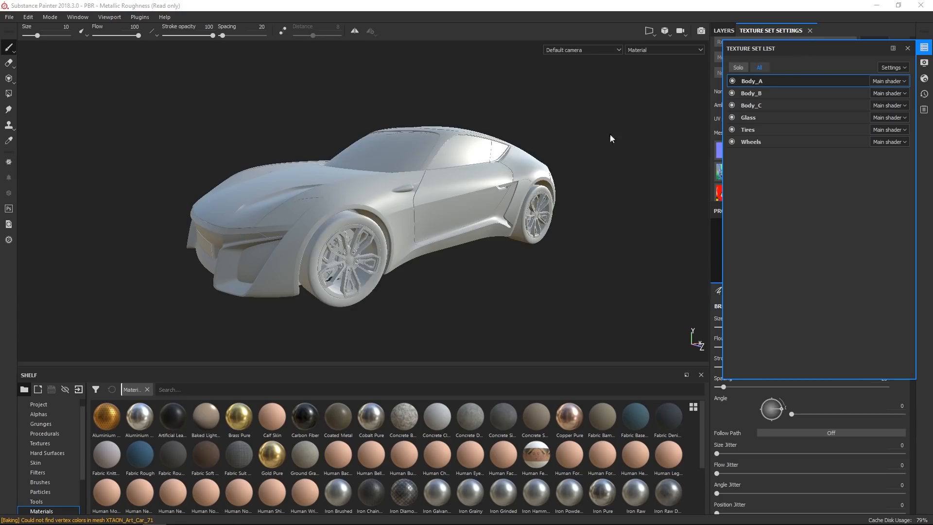
click(922, 51)
alt+drag(560, 108, 566, 133)
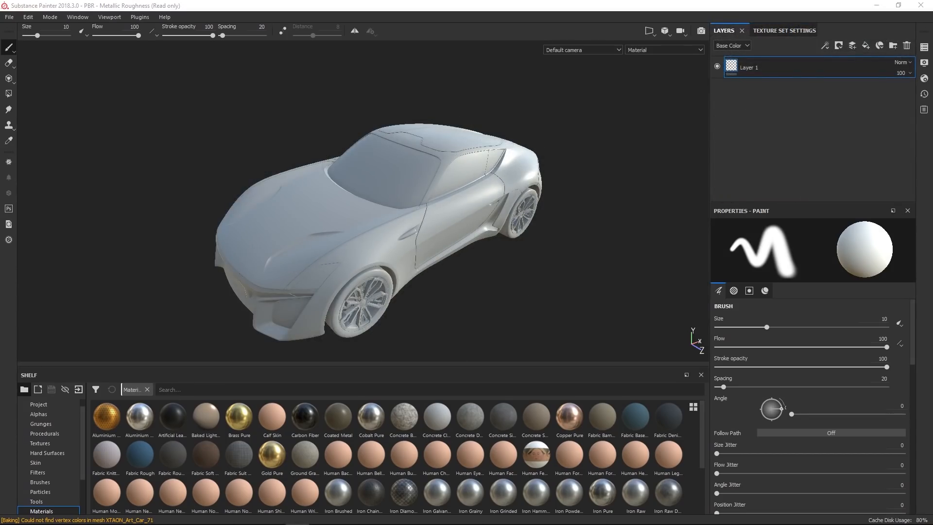
Create a new shader instance for the Glass texture set.
click(925, 47)
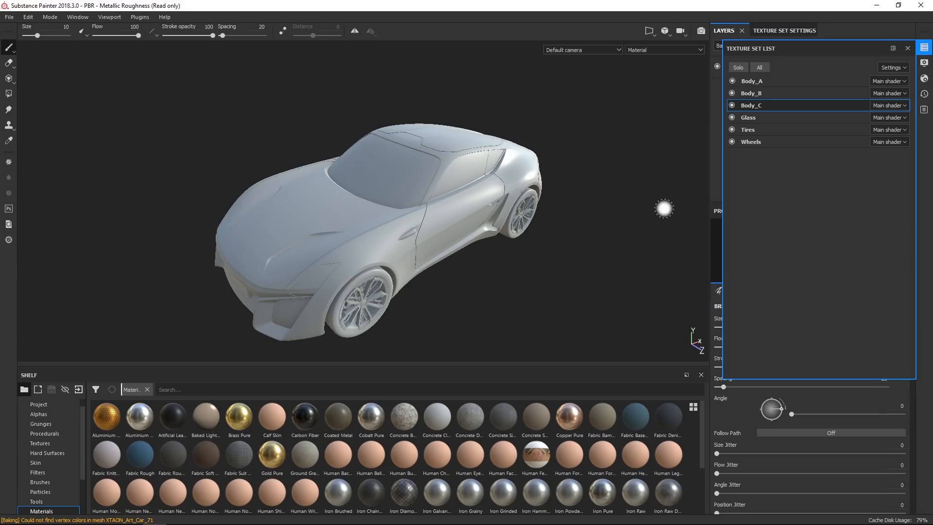
click(743, 120)
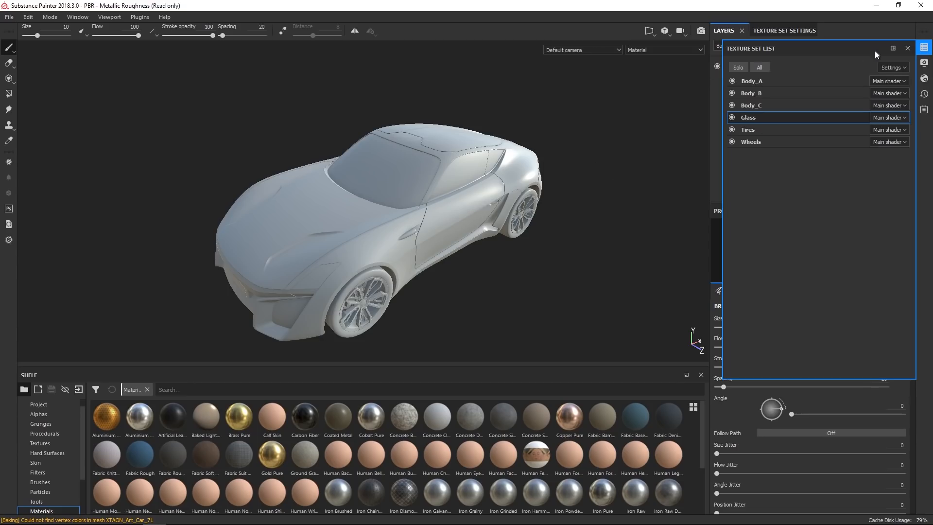
click(904, 121)
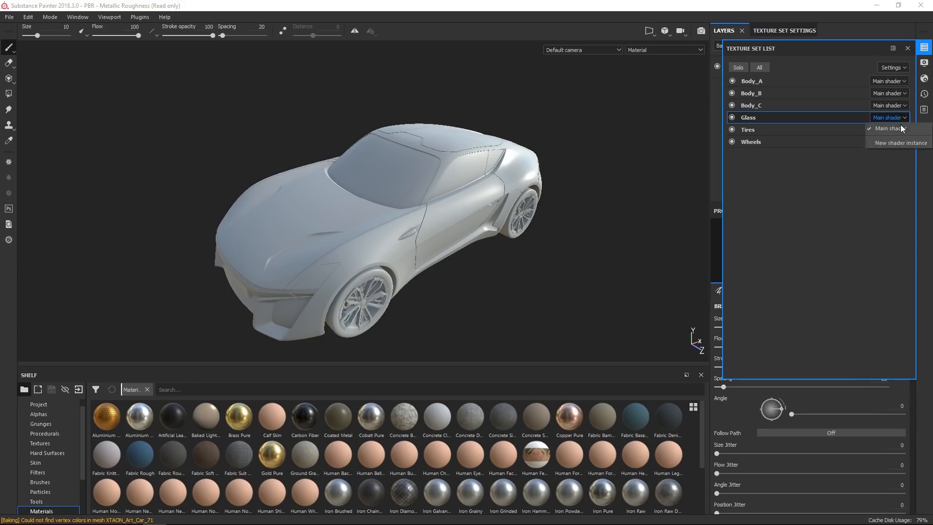
click(889, 142)
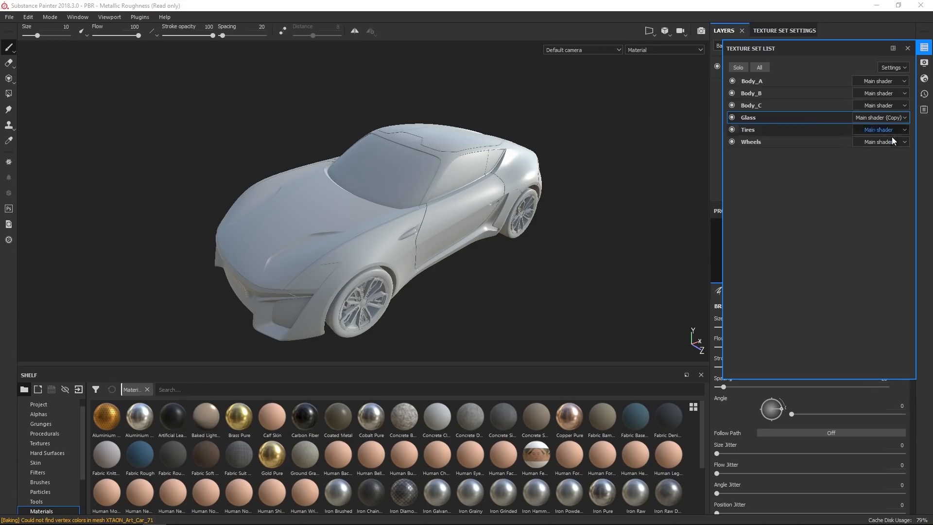
Rename the new shader instance to Glass Shader in the shader settings.
click(925, 77)
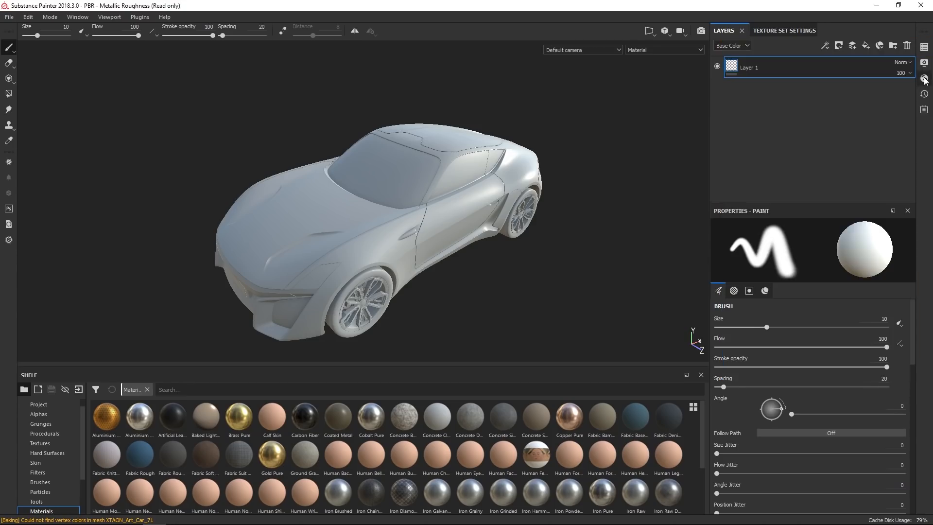
click(924, 78)
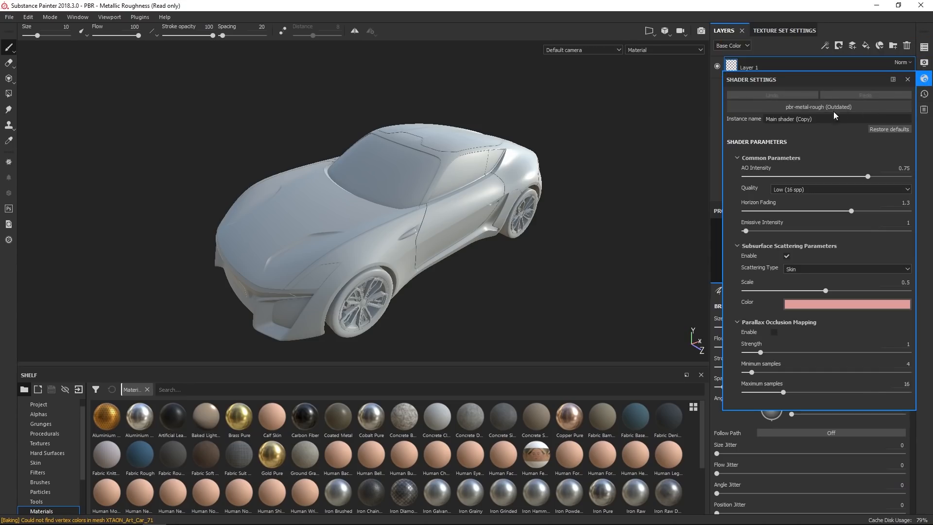
click(805, 119)
text(Glass Shader)
key(Return)
Switch the Glass Shader to the pbr-metal-rough-with-alpha-blending shader.
click(821, 108)
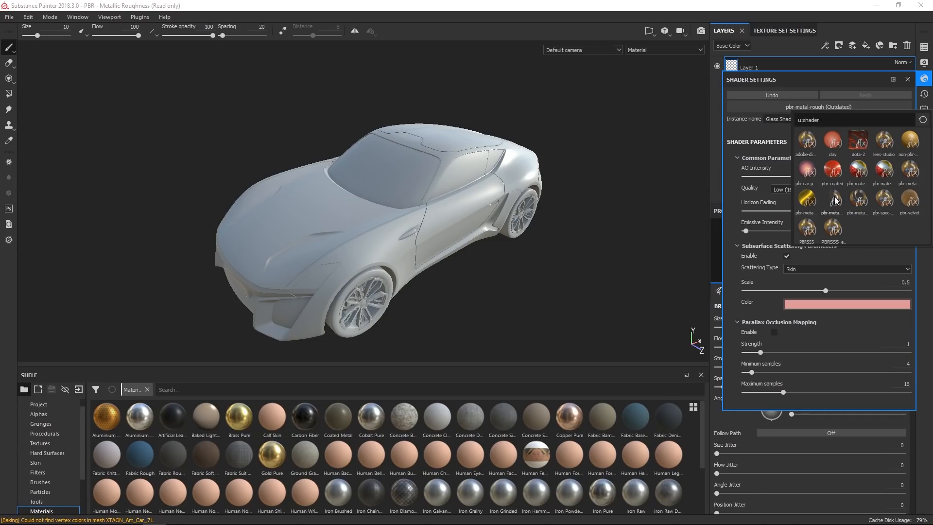
mouse_move(834, 199)
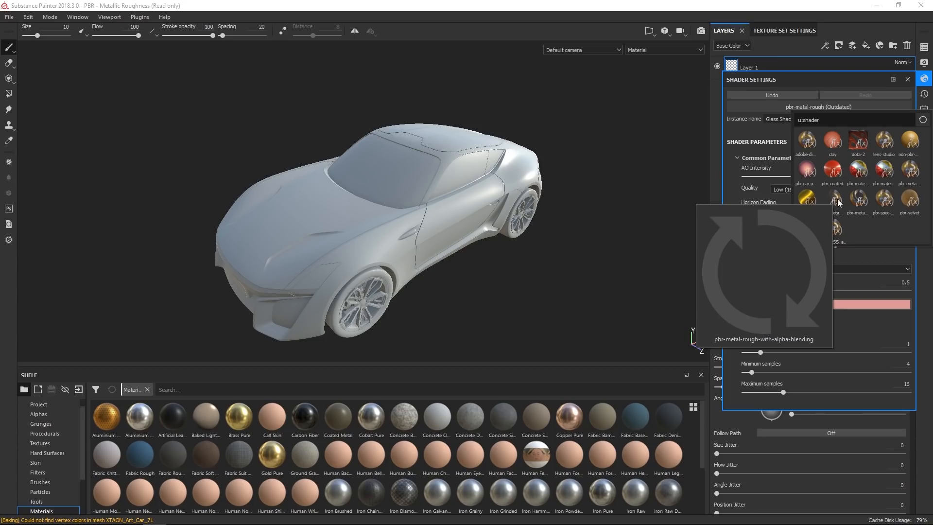
click(837, 201)
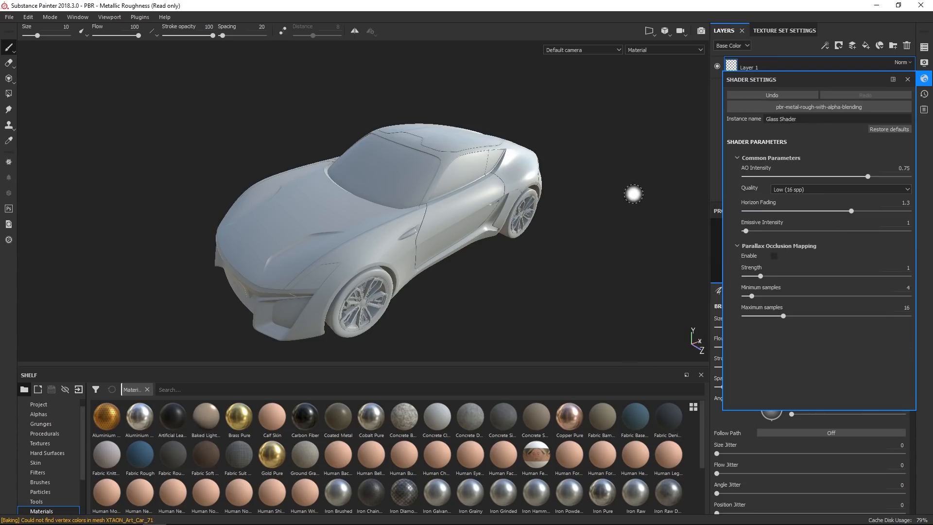
click(924, 79)
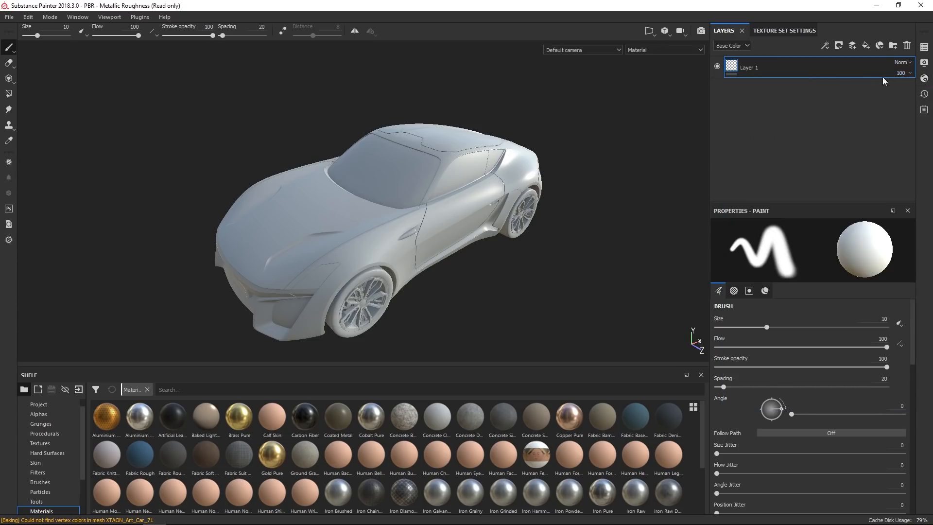
Add an Opacity channel to the Glass texture set.
click(804, 30)
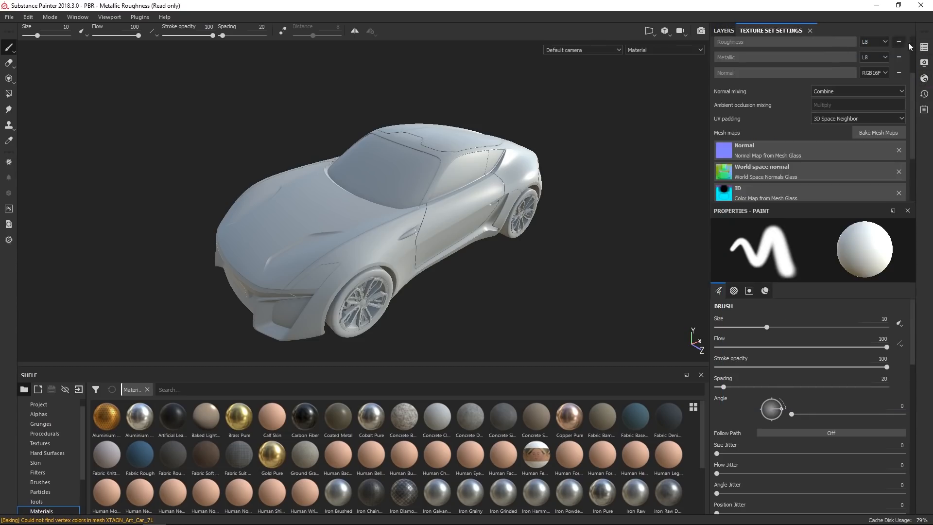
click(924, 47)
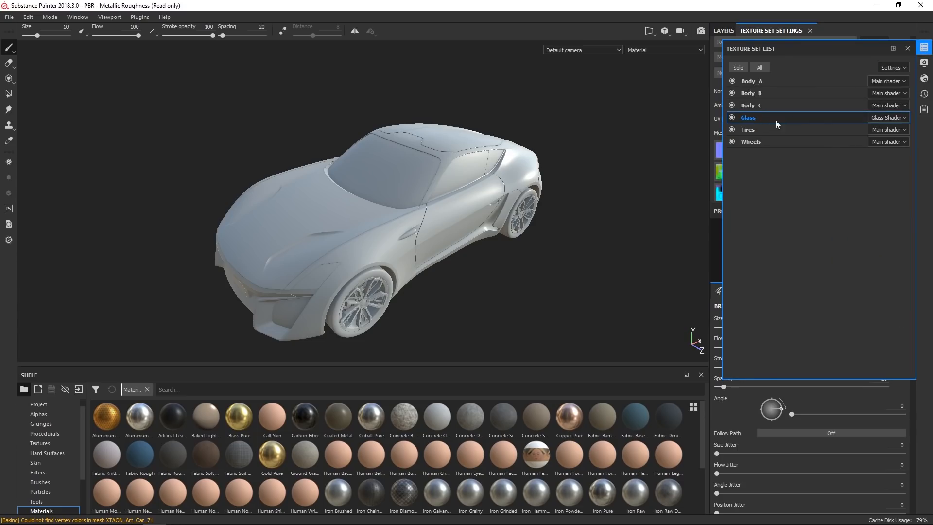
click(925, 47)
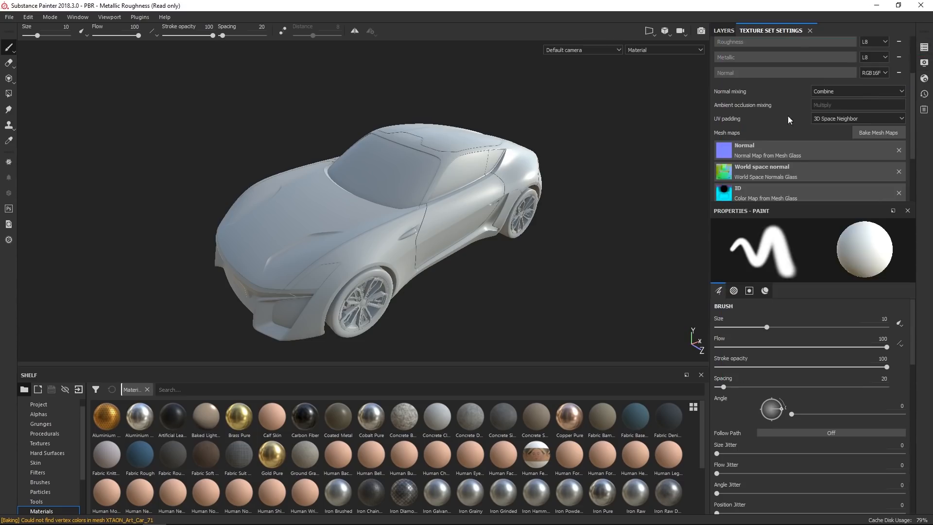
scroll(914, 106, up, 3)
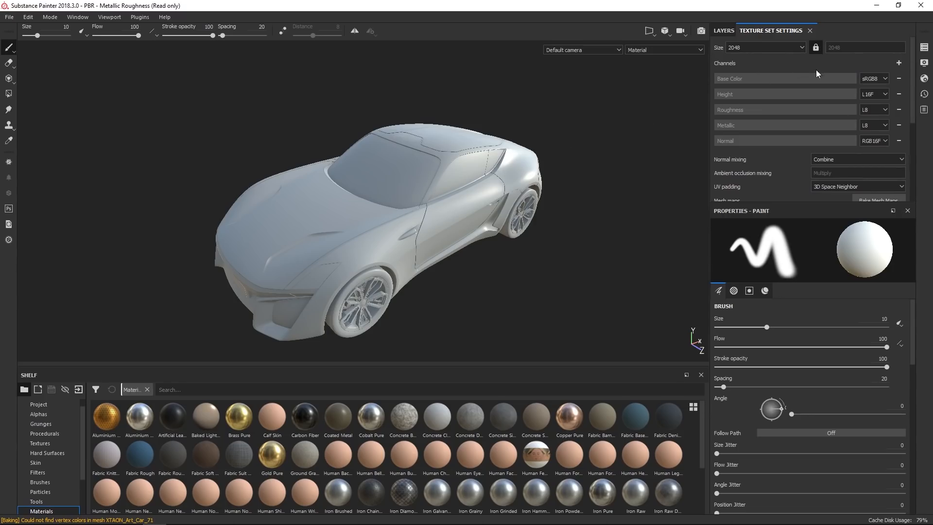
click(899, 63)
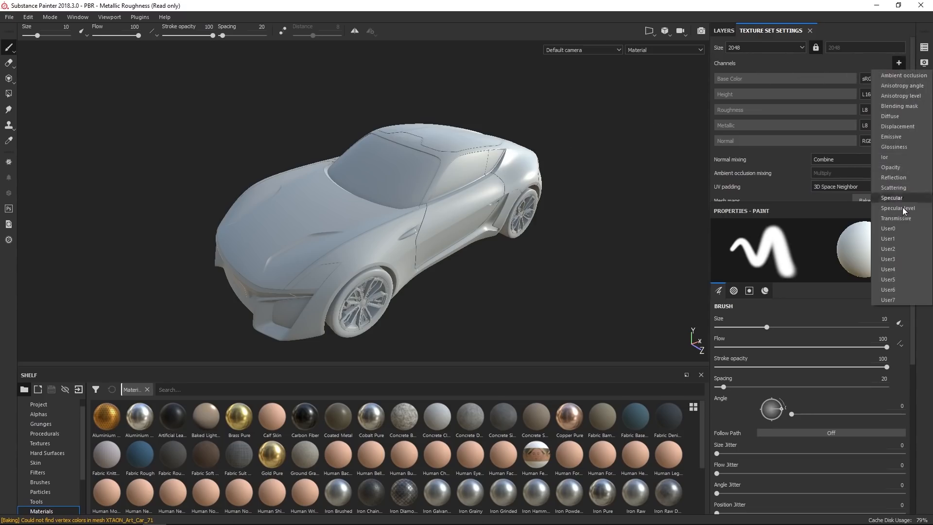
click(890, 167)
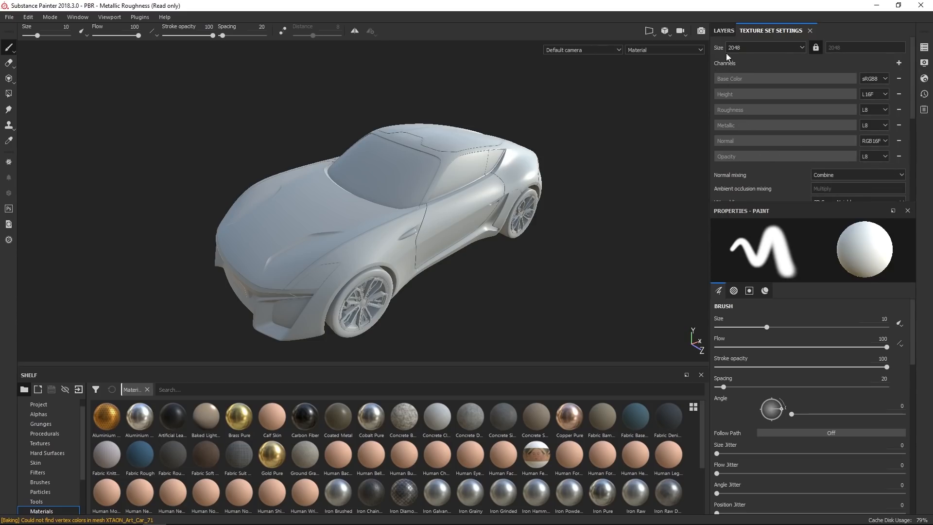
Add a fill layer to the Glass texture set and set its base color to near black.
click(724, 30)
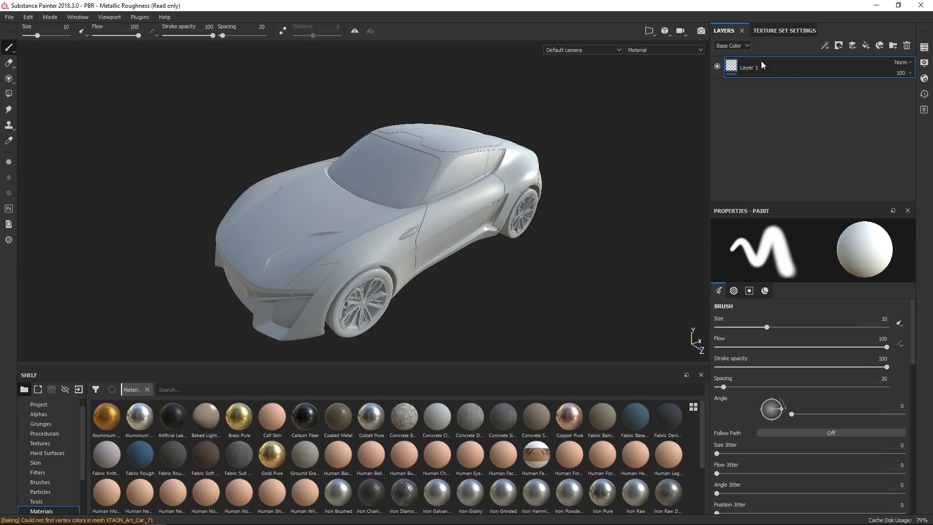
click(867, 46)
scroll(822, 330, down, 2)
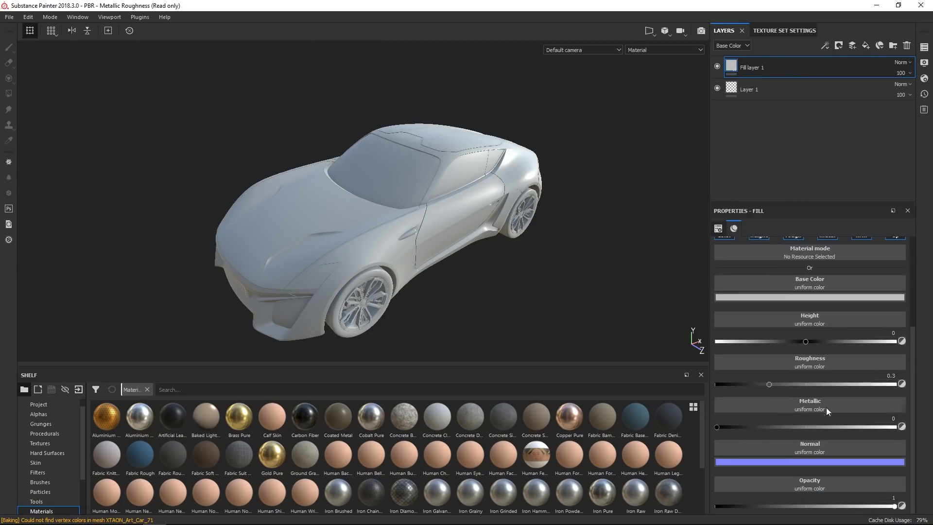
click(801, 297)
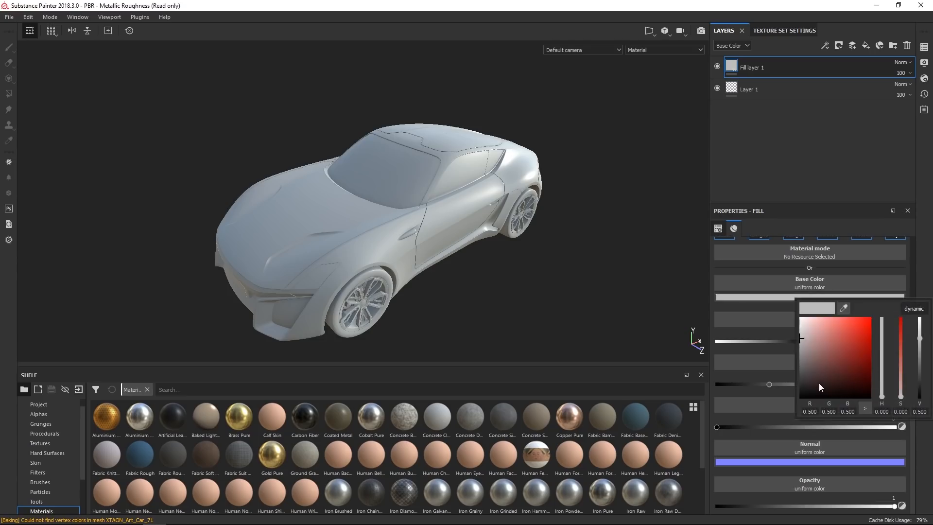
drag(818, 383, 791, 389)
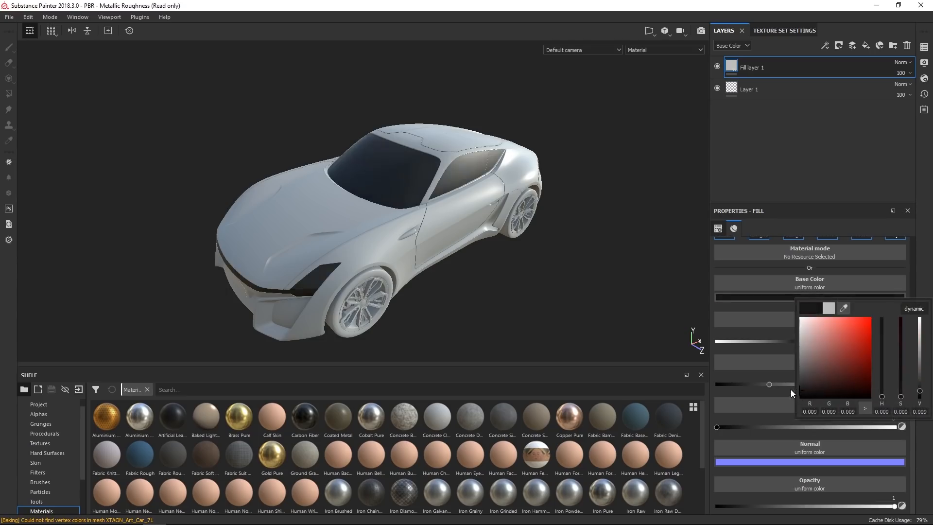
click(929, 261)
Lower the fill layer's roughness to about 0.016 and its opacity to about 0.74.
drag(761, 381, 713, 389)
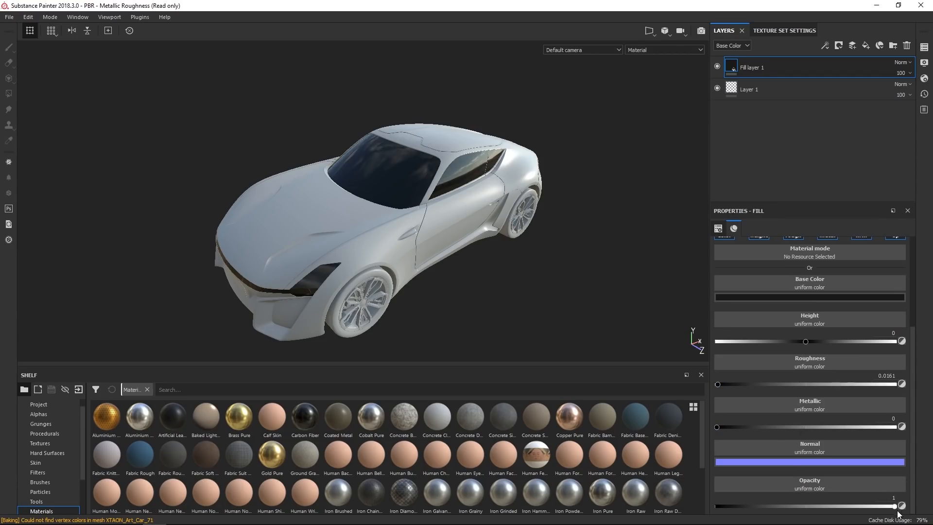
drag(894, 506, 850, 509)
alt+drag(407, 290, 434, 222)
alt+right_drag(433, 222, 482, 277)
alt+drag(481, 277, 403, 257)
alt+right_drag(403, 258, 472, 89)
alt+drag(472, 90, 481, 233)
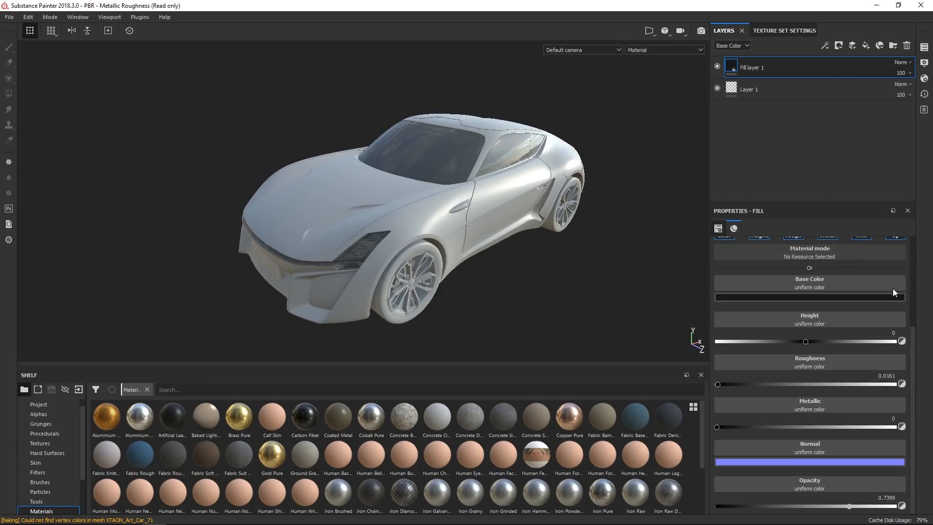
scroll(894, 292, up, 3)
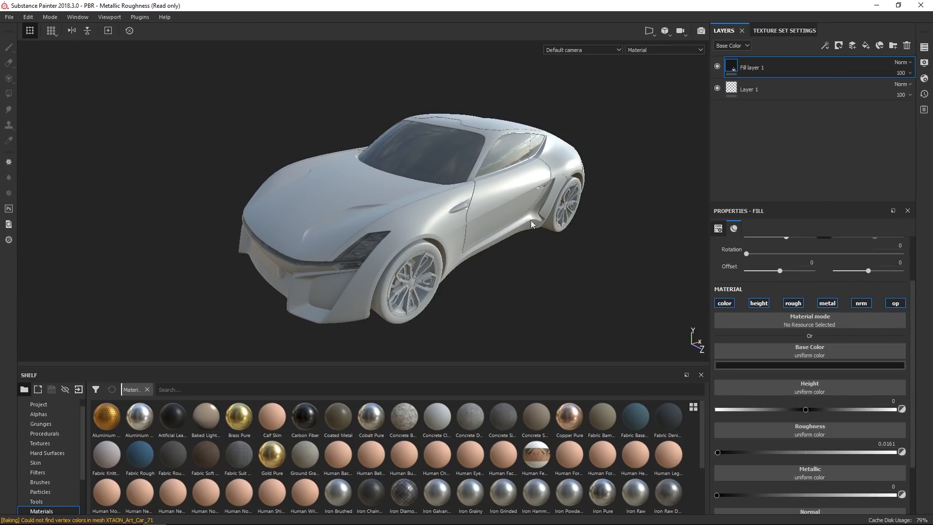
Create a new shader instance for the Body_A texture set.
click(924, 48)
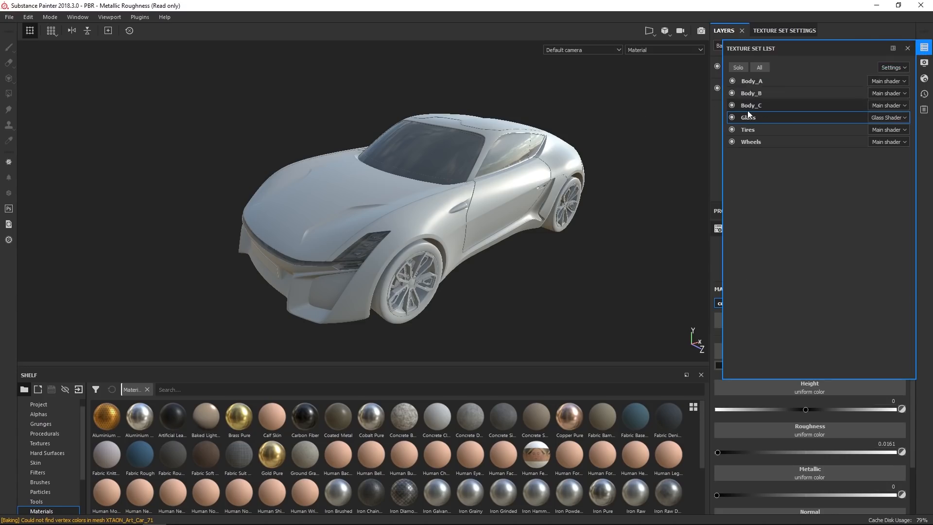
click(776, 81)
click(889, 80)
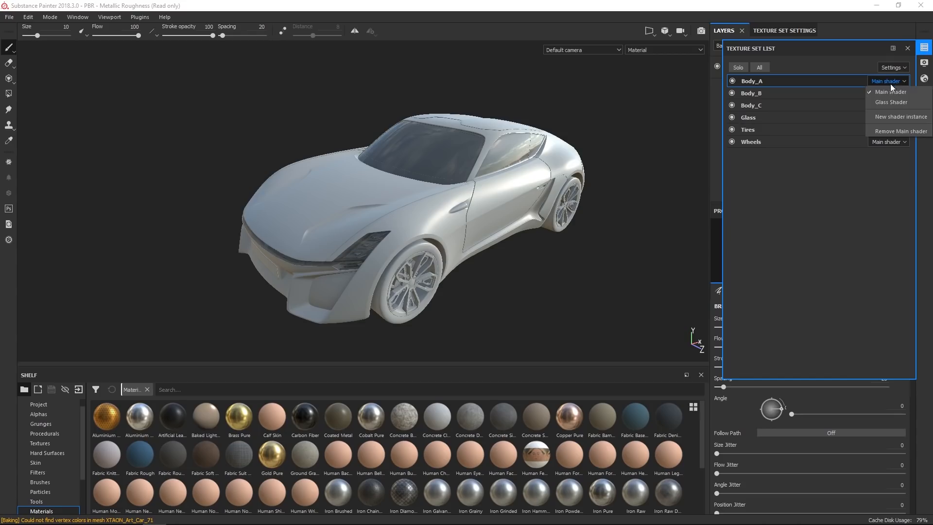
click(891, 117)
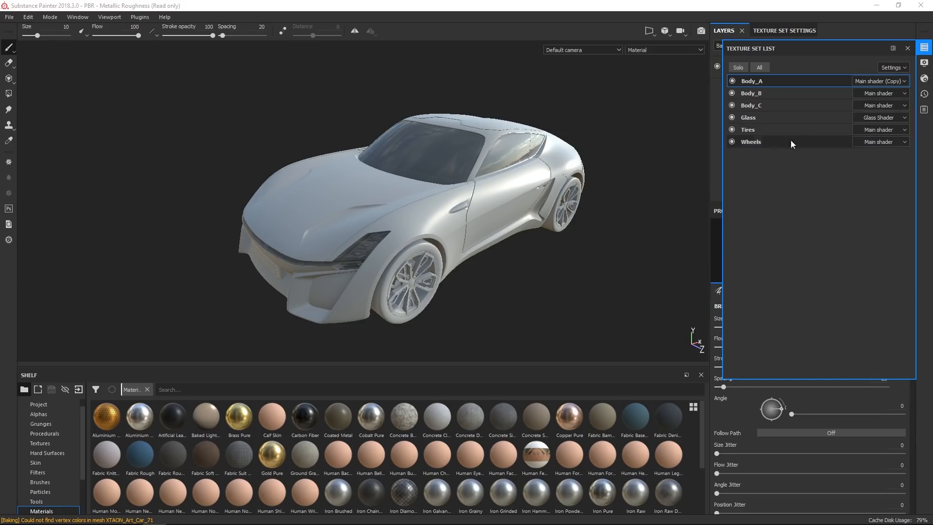
Rename the Body_A shader instance to Carpaint Coated.
click(924, 78)
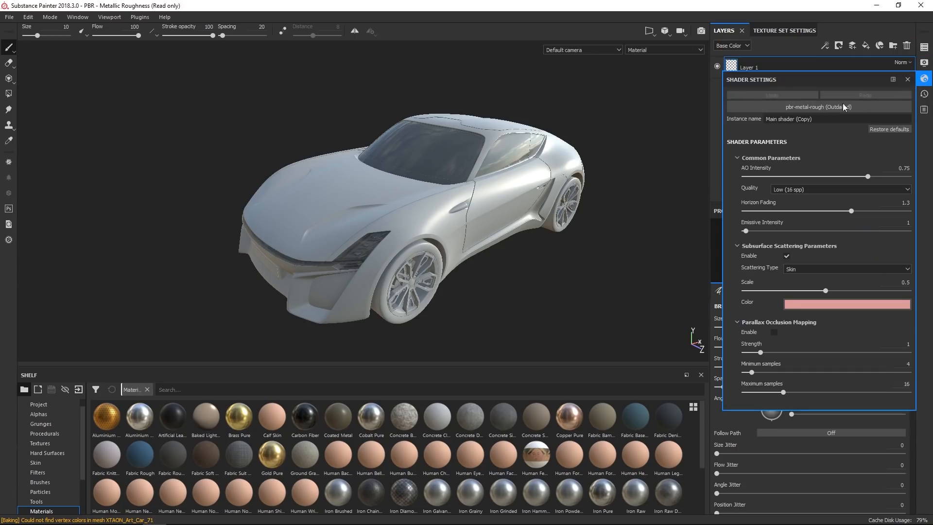
text(Carpaint Coated)
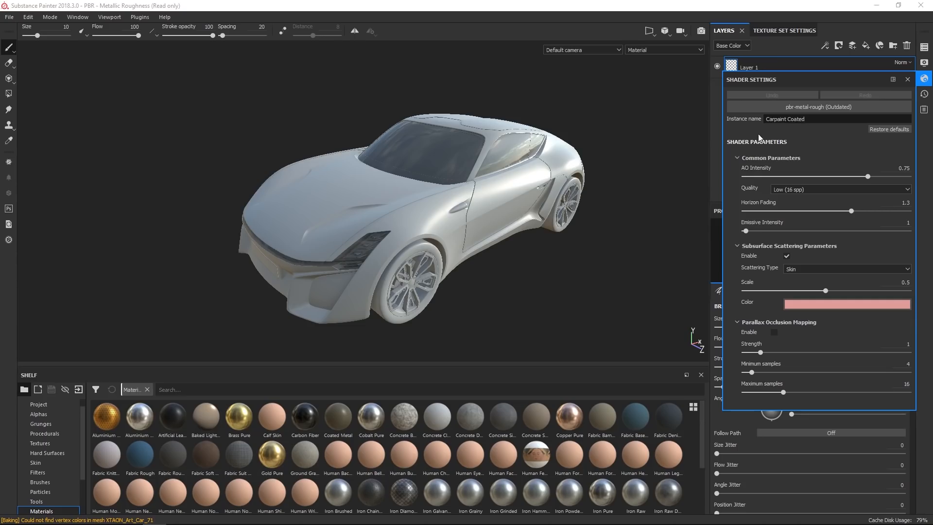
key(Return)
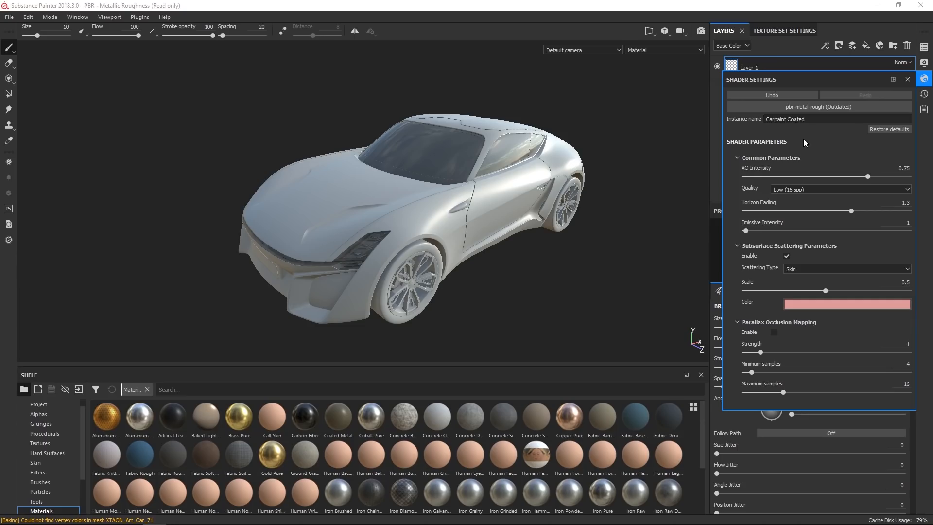
Switch the Carpaint Coated instance to the pbr-coated shader.
click(809, 105)
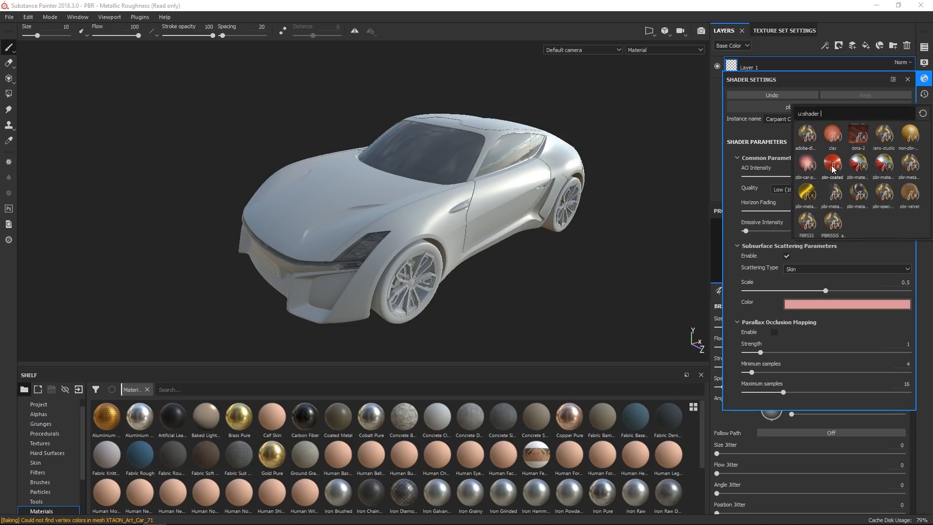
mouse_move(833, 168)
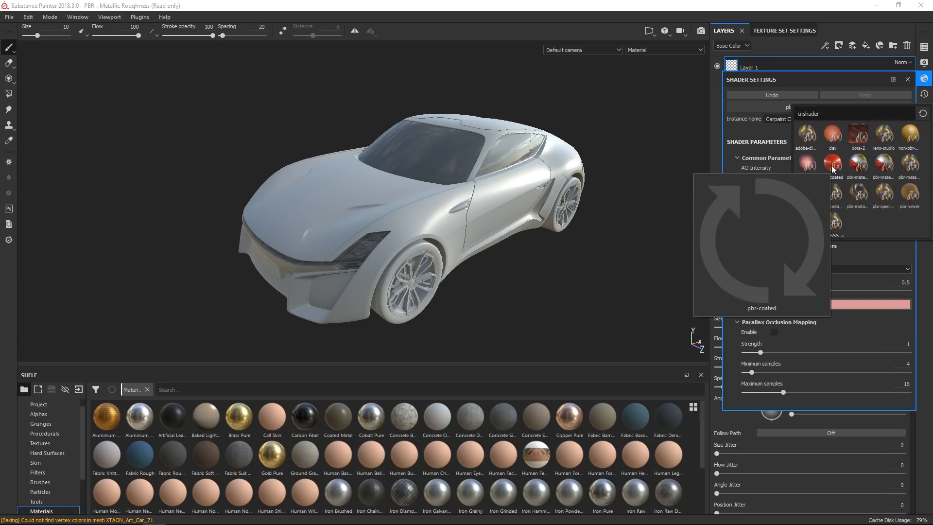
click(835, 164)
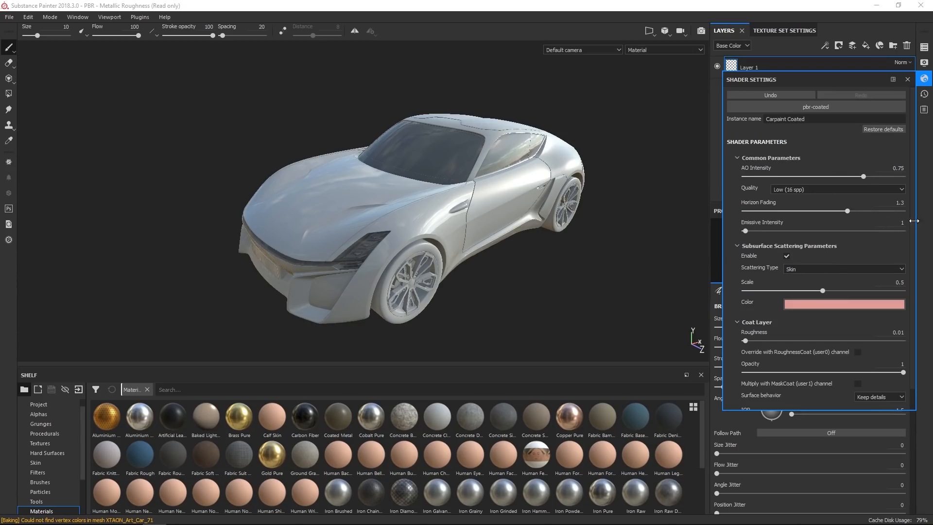
Set the coat layer roughness to 0.02 and collapse the subsurface scattering parameters.
scroll(908, 255, down, 1)
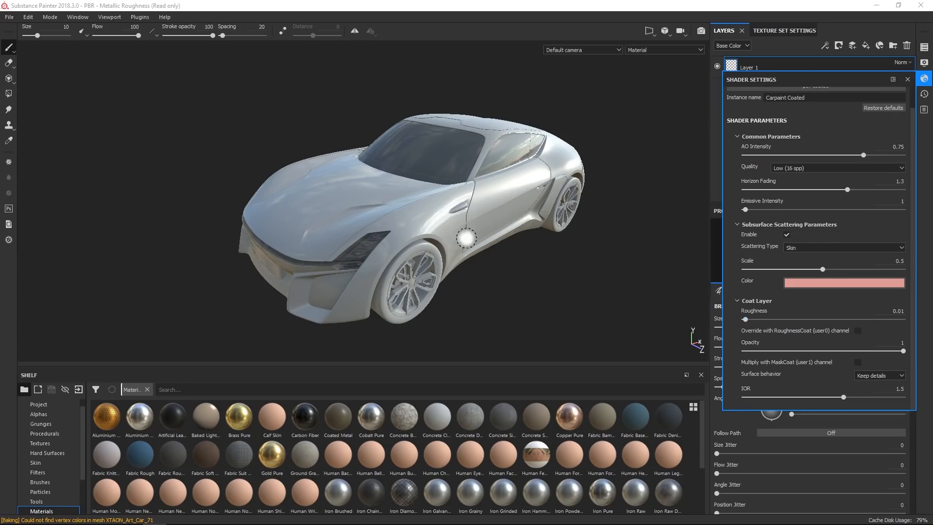
drag(745, 320, 904, 320)
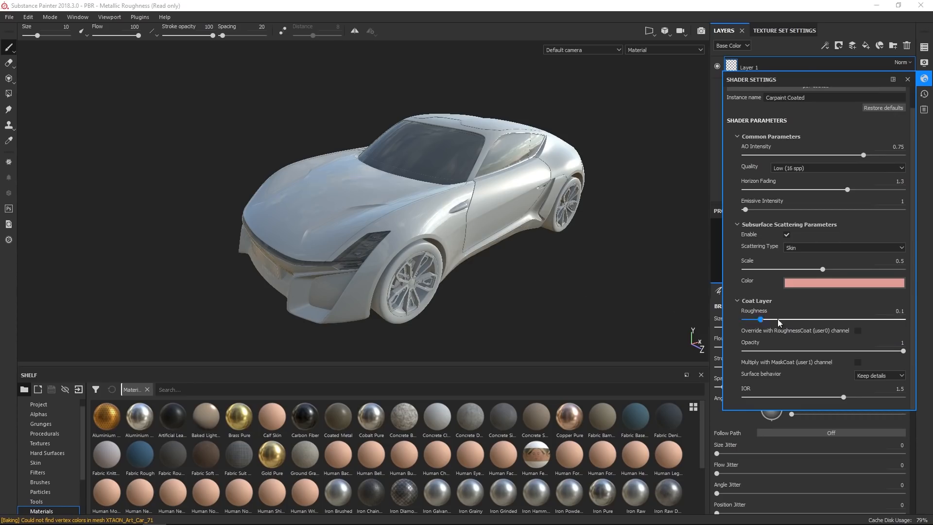
drag(903, 319, 744, 332)
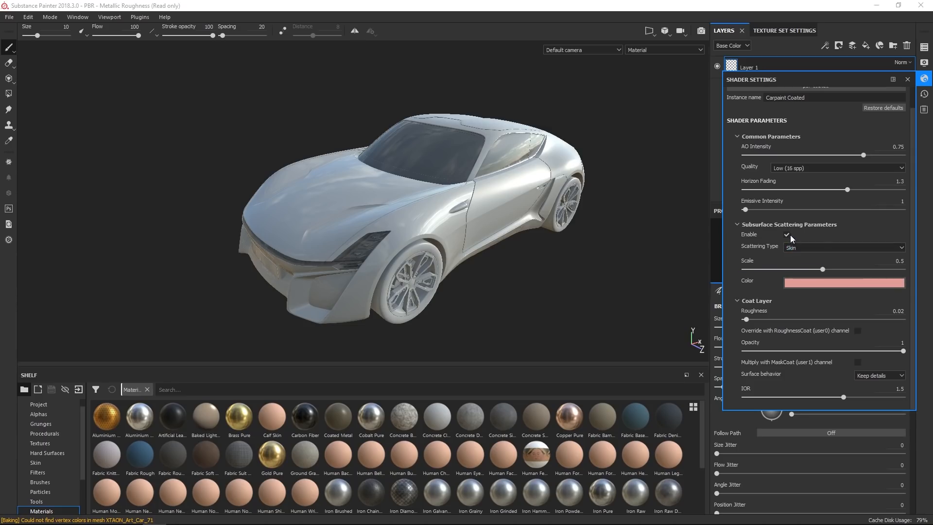
click(737, 224)
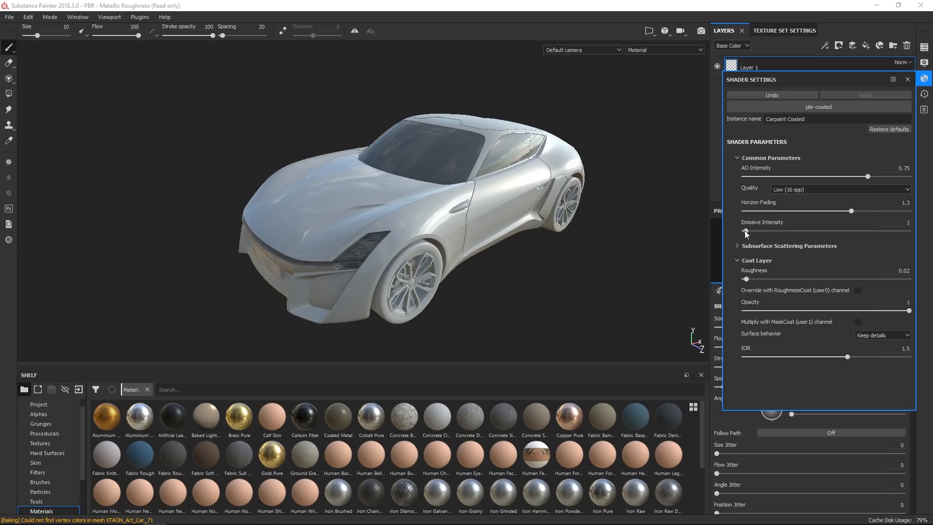
Close the shader settings and inspect the coated body from several angles in the viewport.
click(925, 79)
alt+drag(471, 236, 480, 232)
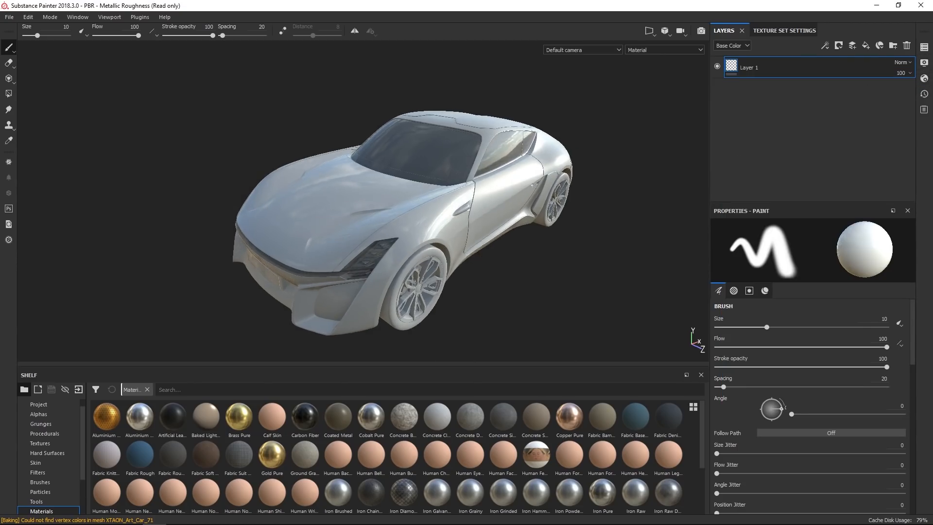
alt+right_drag(480, 232, 498, 239)
alt+drag(505, 251, 490, 264)
alt+right_drag(489, 265, 567, 285)
alt+drag(567, 284, 530, 214)
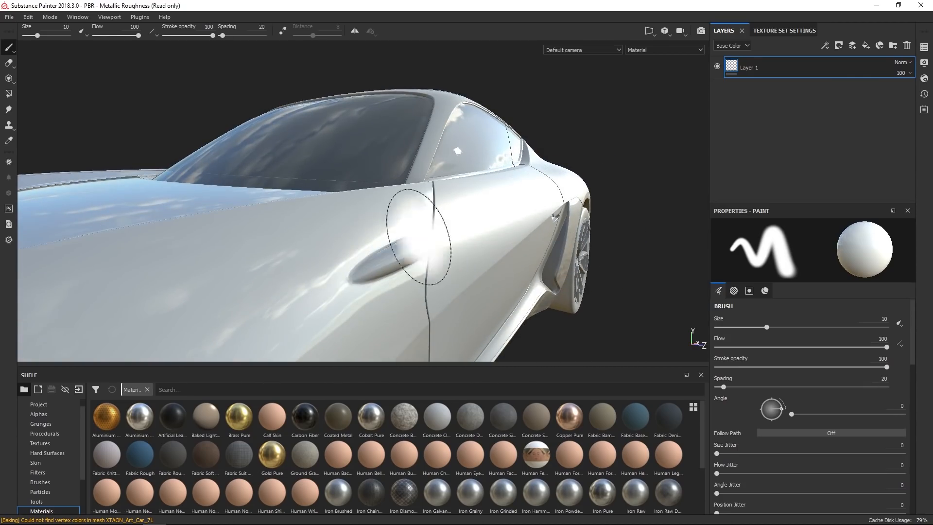
mouse_move(503, 215)
alt+mouse_down()
mouse_move(444, 244)
mouse_move(479, 263)
alt+mouse_up()
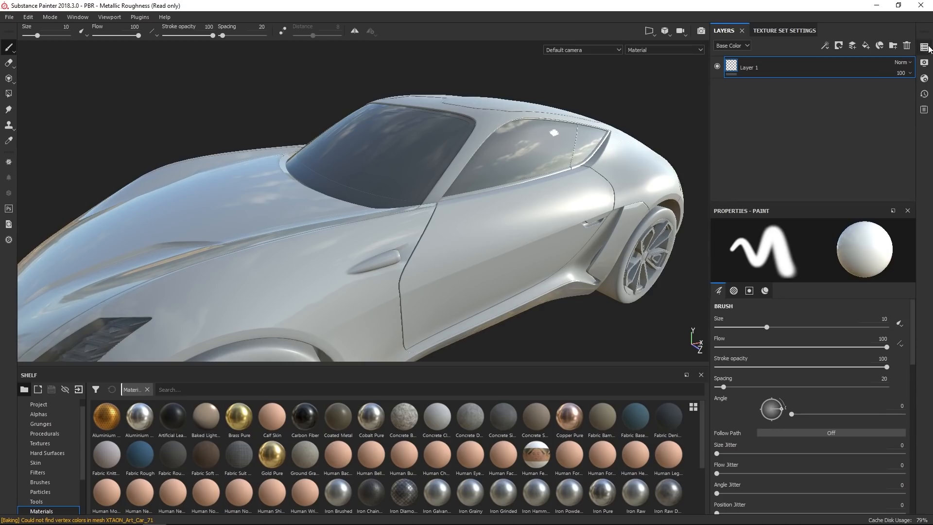
click(926, 47)
click(924, 48)
Test the coated shader with a temporary red fill layer of roughness about 0.6, then delete that layer.
click(867, 46)
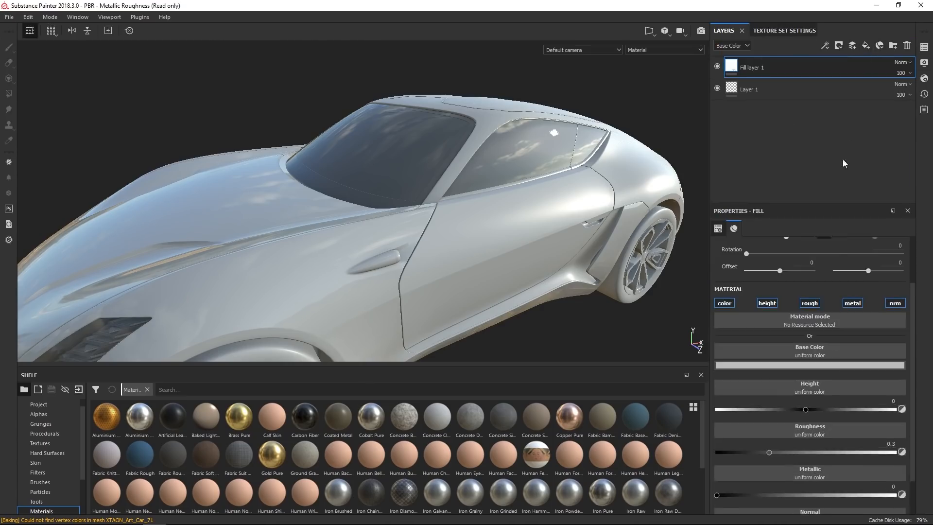
click(822, 367)
click(857, 398)
drag(866, 401, 869, 411)
alt+drag(438, 273, 547, 286)
scroll(335, 307, down, 6)
scroll(346, 305, up, 6)
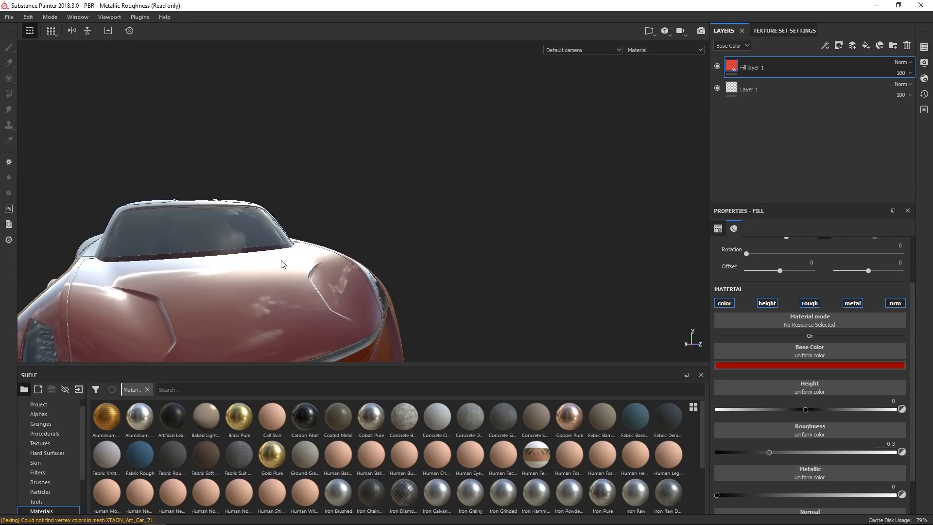
drag(772, 451, 826, 460)
alt+drag(442, 238, 269, 274)
alt+drag(421, 300, 376, 297)
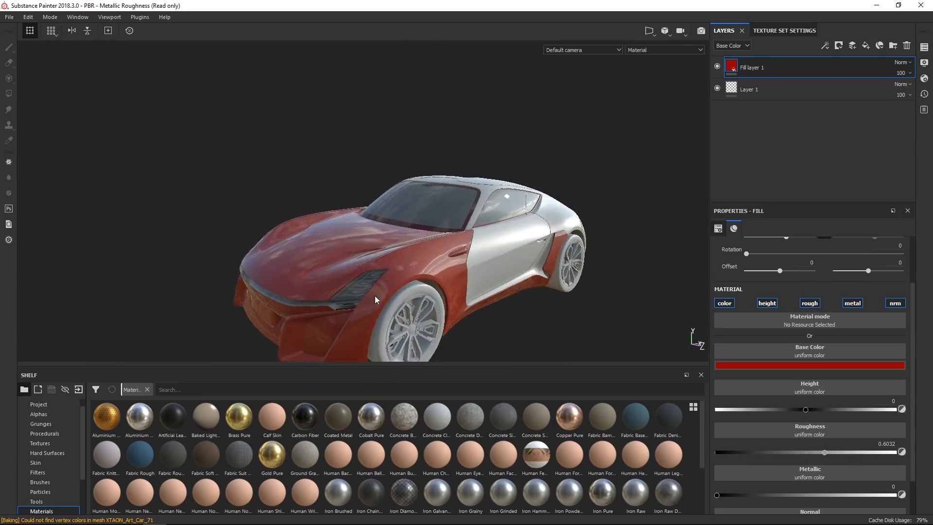
scroll(376, 296, down, 3)
alt+drag(365, 222, 447, 265)
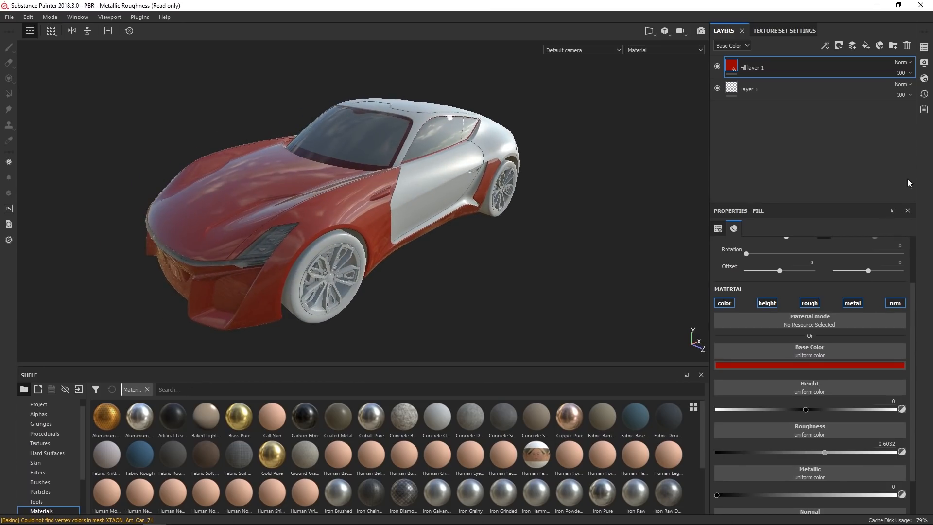
click(908, 45)
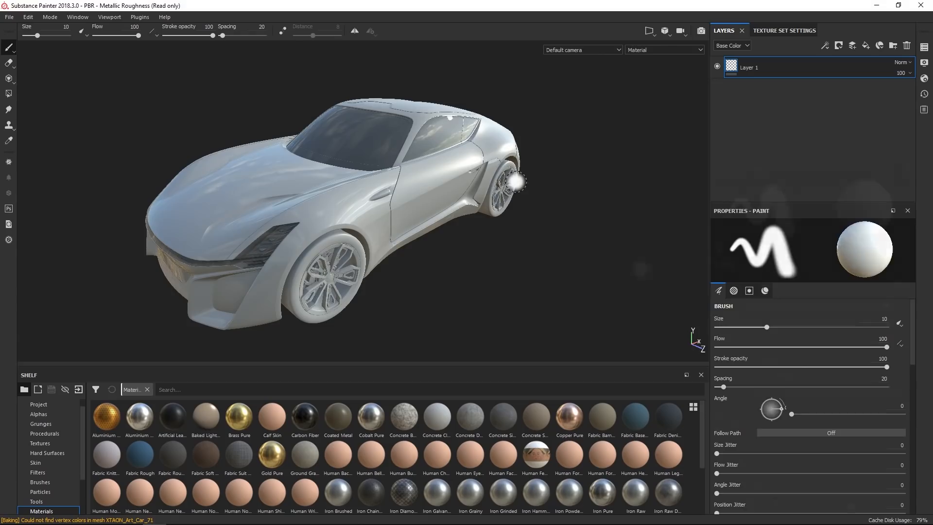
Assign the Carpaint Coated shader to the Body_B texture set.
click(927, 47)
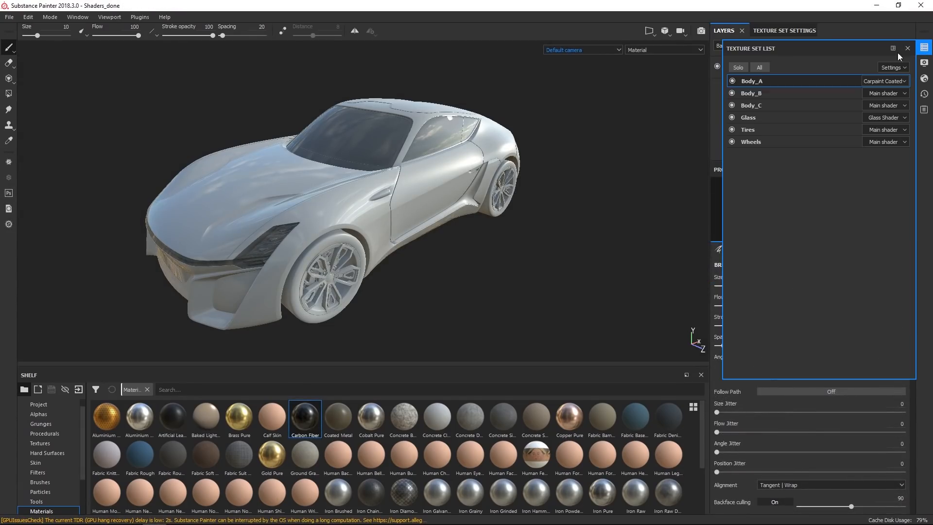
click(897, 92)
click(898, 96)
click(888, 124)
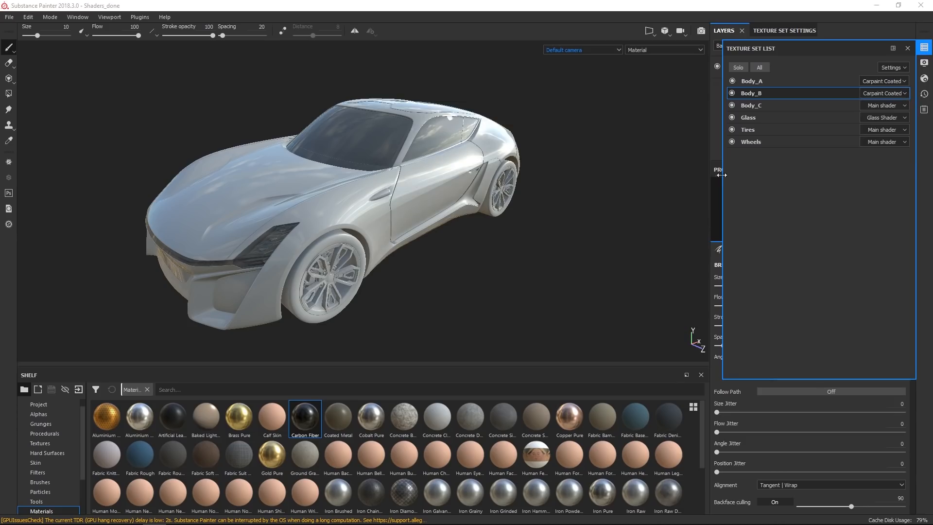
Search Substance Source for xtaonartcarcontest assets and return to all categories.
click(925, 47)
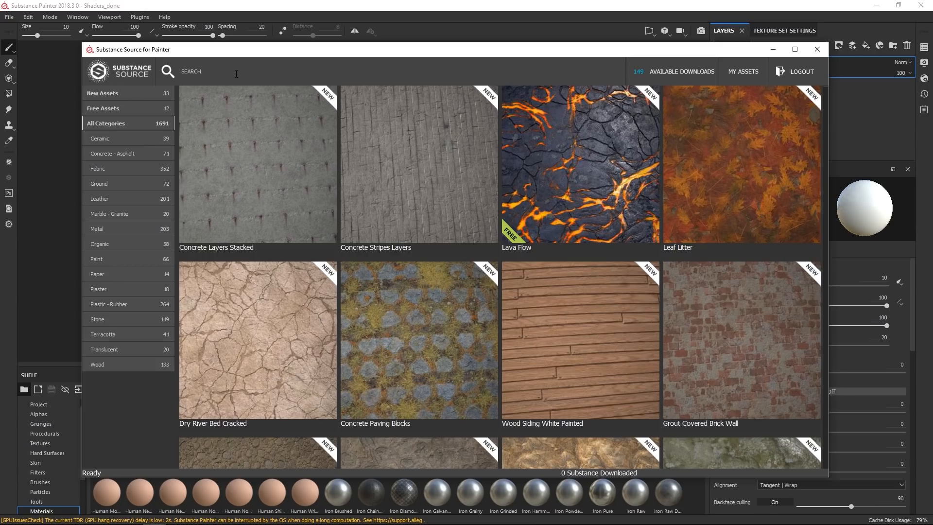
click(236, 73)
text(xtaonartcarcontest)
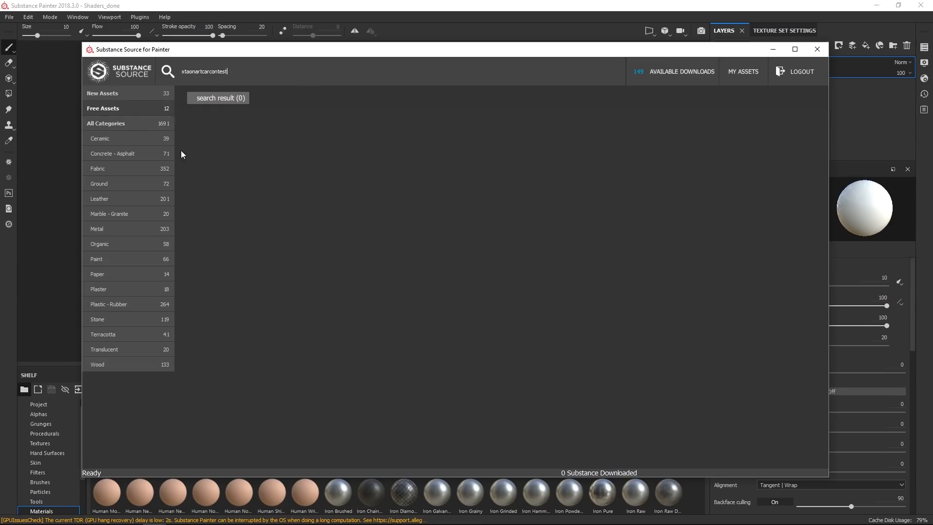
click(144, 110)
click(133, 123)
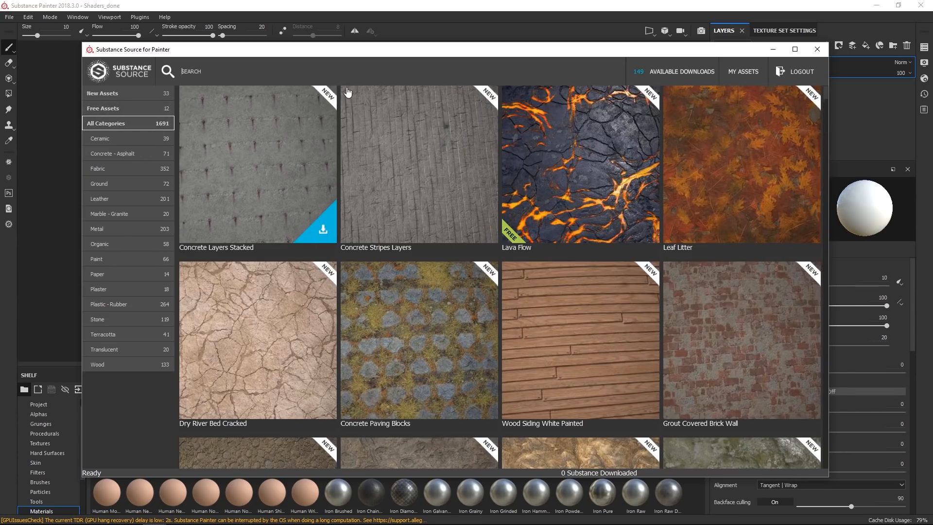
Download the Carbon Fiber Twill Weave material from Substance Source and close the window.
click(233, 66)
text(carbon twill)
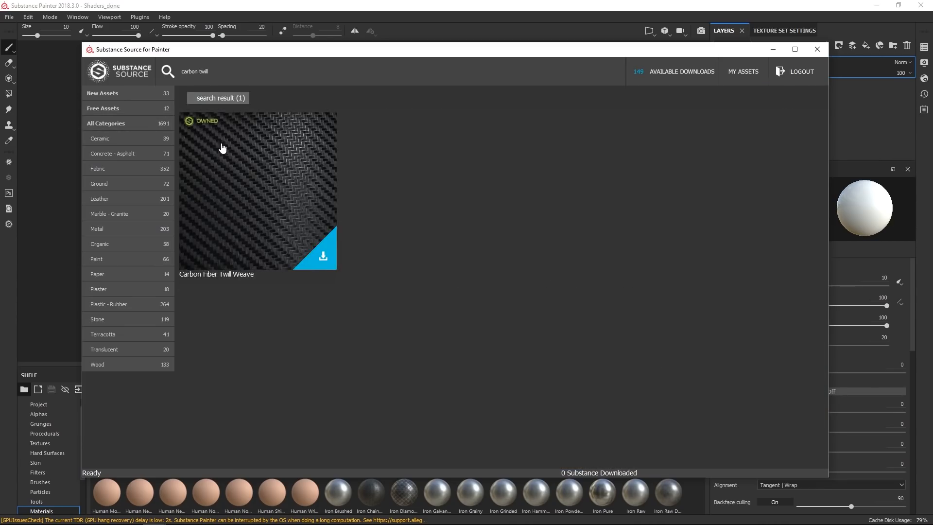
mouse_move(309, 210)
click(323, 259)
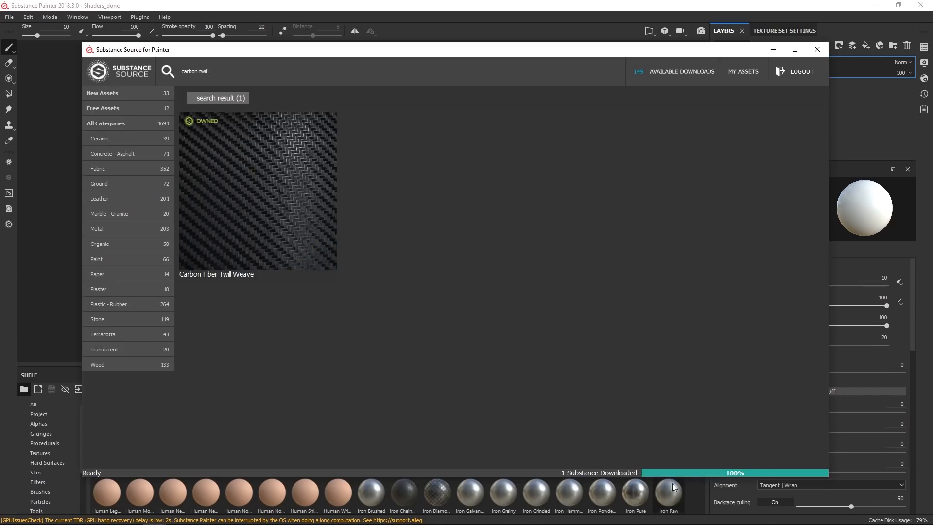
click(816, 51)
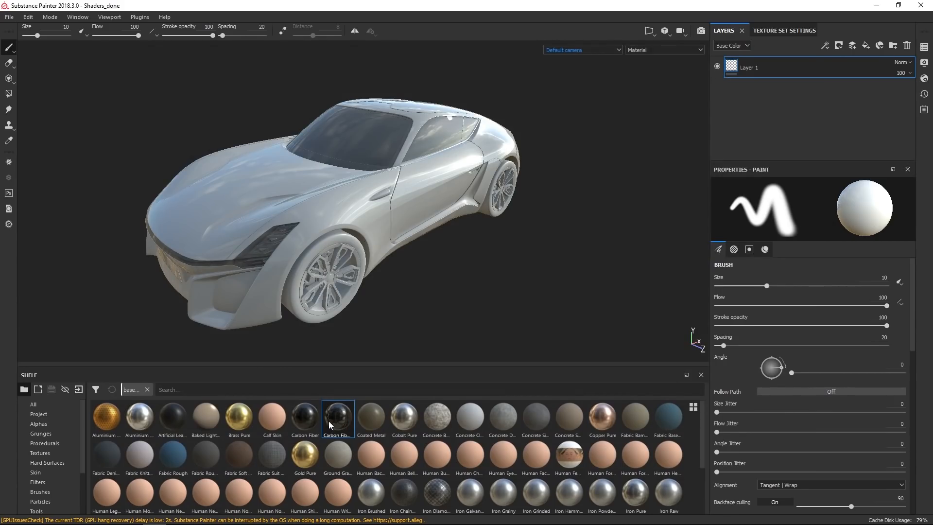
Filter the shelf by "automotive" and save the search as a new shelf tab.
mouse_move(328, 459)
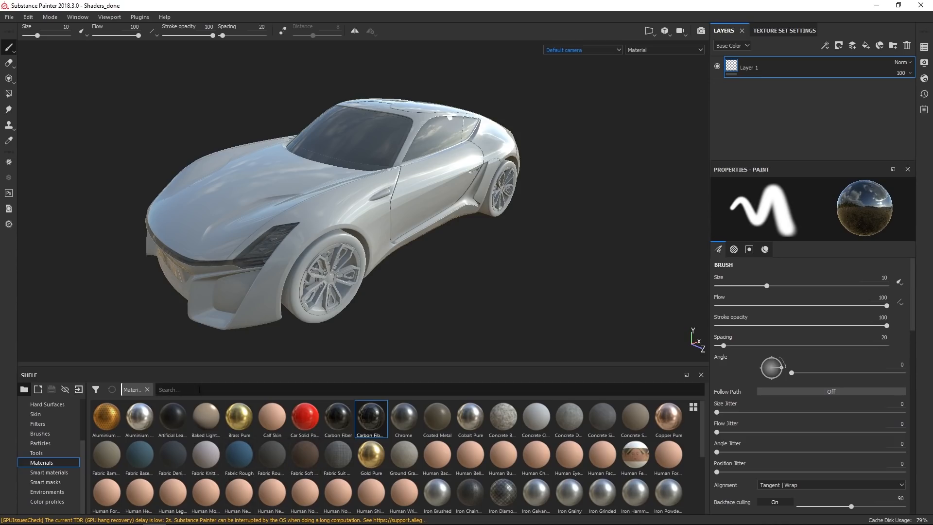
click(146, 389)
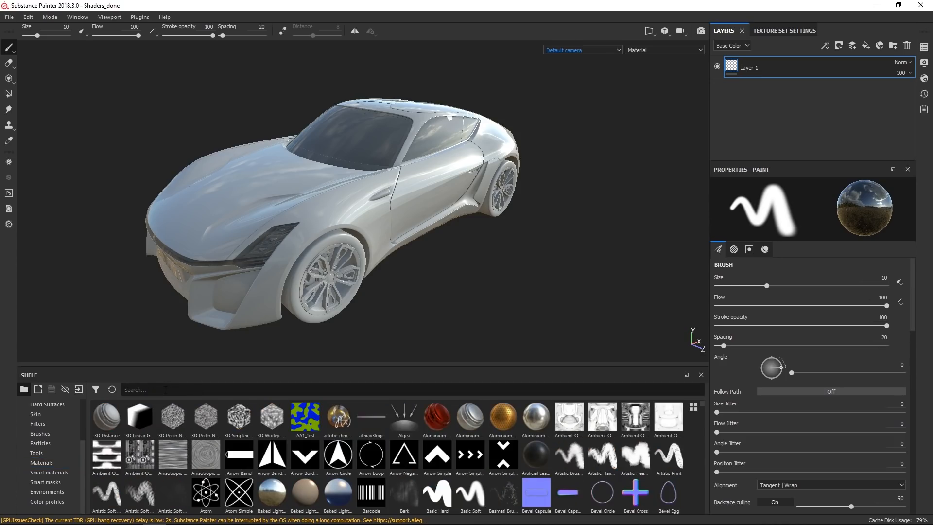
text(automotive)
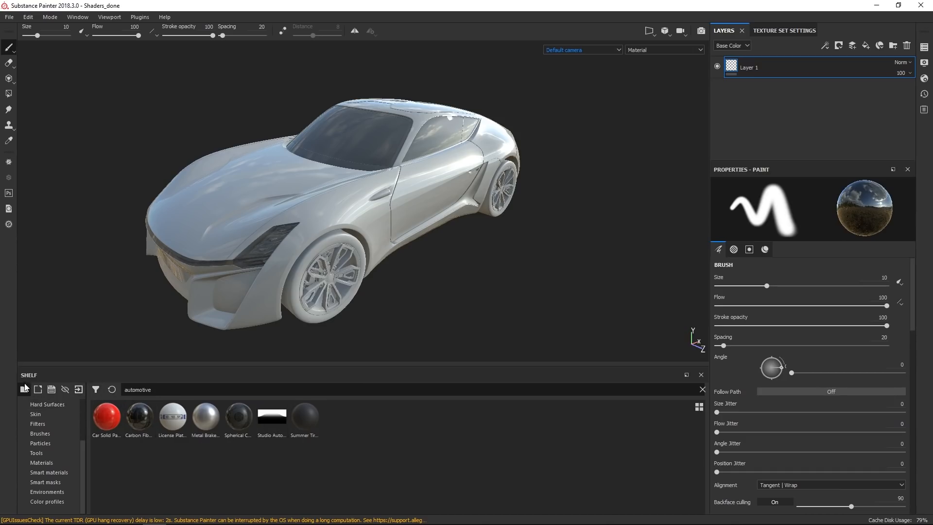
click(40, 387)
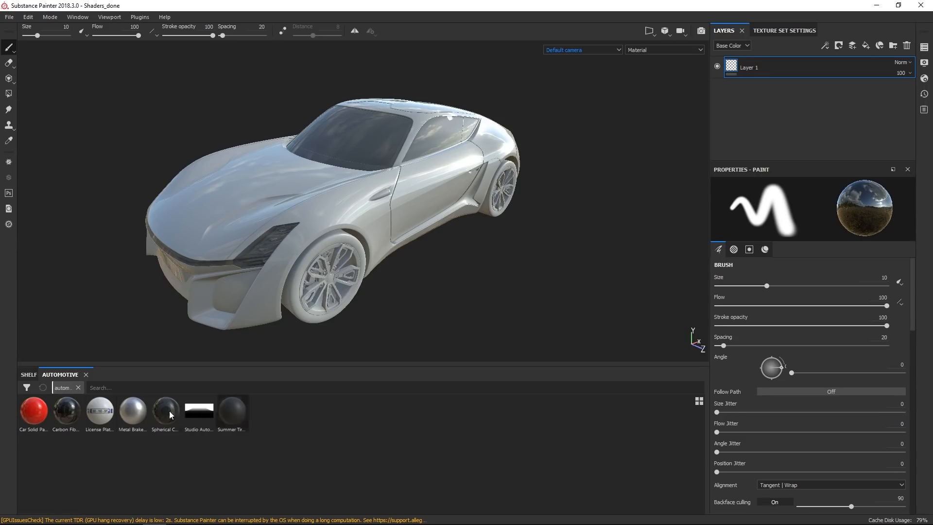
Apply the Studio Automotive environment to the viewport.
drag(198, 424, 314, 200)
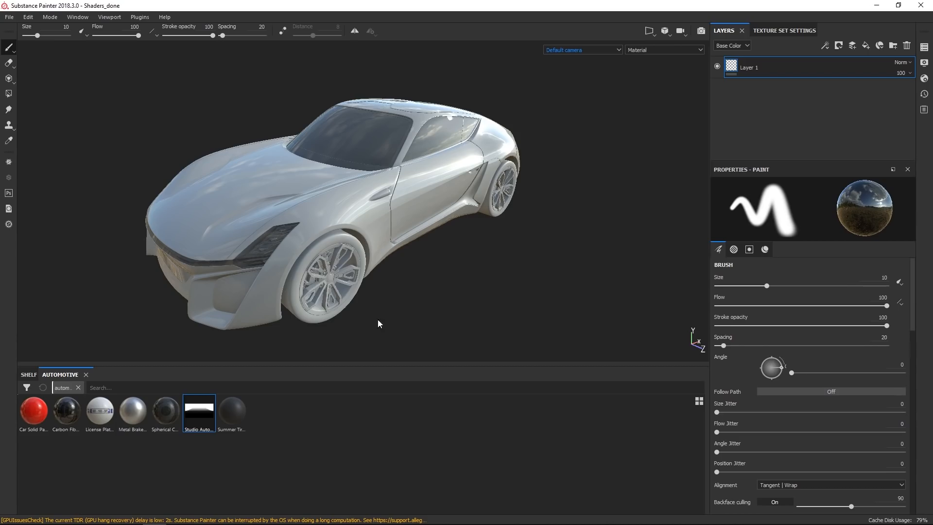
alt+drag(389, 283, 356, 227)
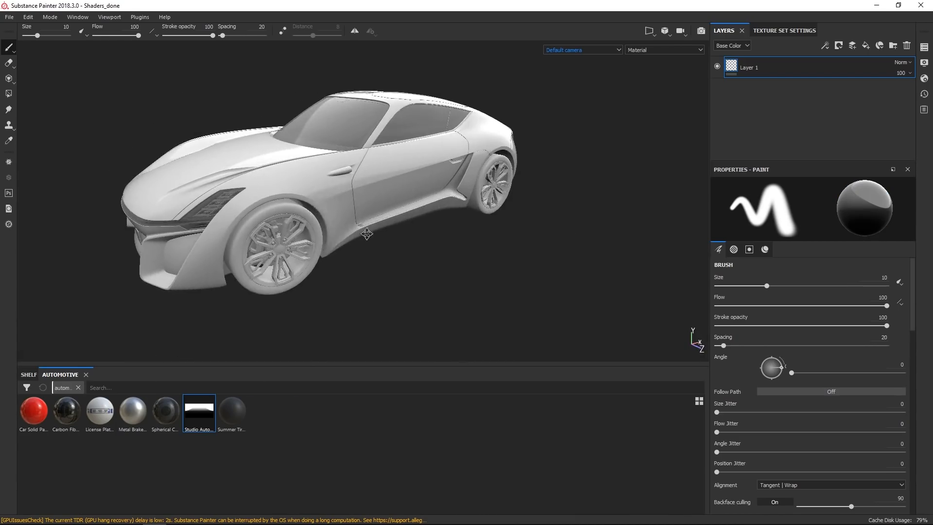
Inspect the car under the studio lighting from several angles.
alt+middle_drag(335, 209, 430, 199)
alt+right_drag(429, 200, 439, 244)
alt+drag(439, 243, 442, 227)
alt+middle_drag(442, 226, 445, 191)
alt+right_drag(445, 191, 457, 314)
alt+drag(456, 314, 463, 237)
alt+middle_drag(463, 238, 512, 206)
alt+right_drag(511, 207, 498, 245)
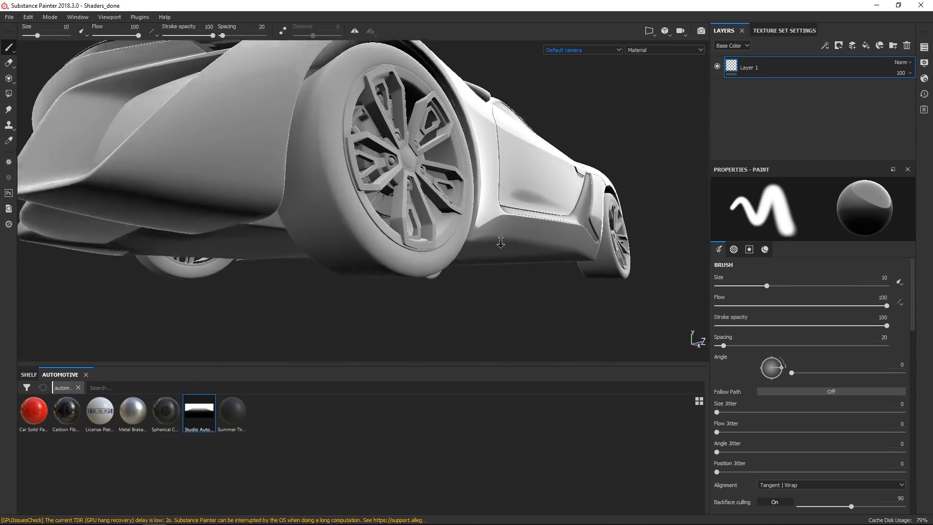
alt+middle_drag(498, 245, 479, 261)
Apply the Summer Tire X Sculpts Tread material to the Tires texture set as a fill layer.
click(929, 48)
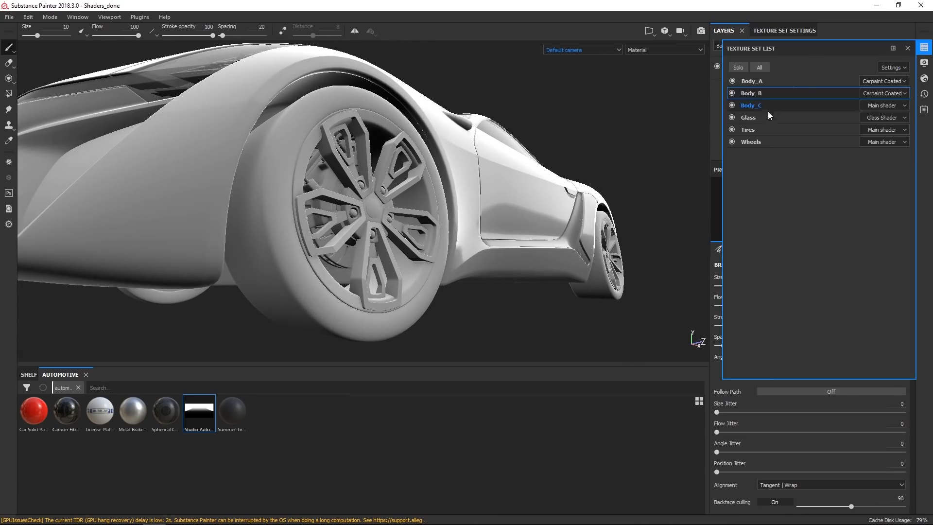
click(775, 130)
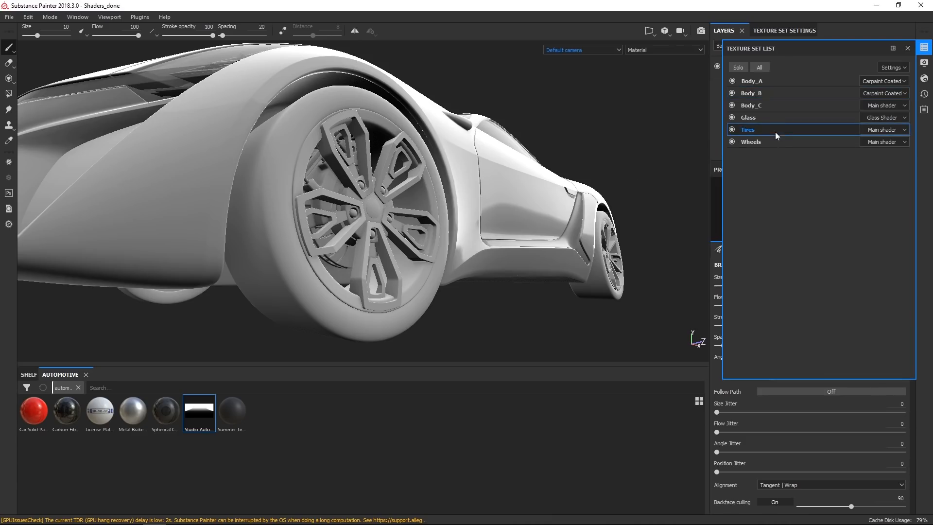
click(220, 410)
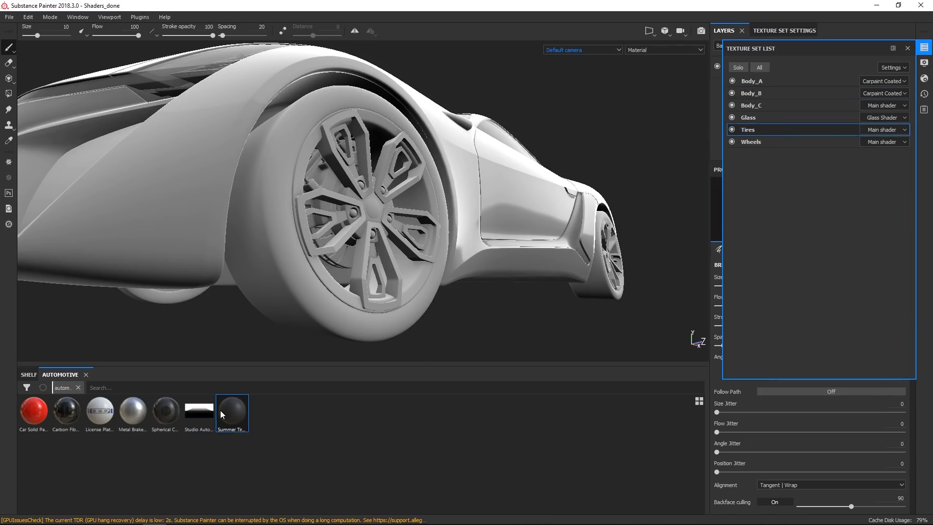
click(926, 48)
drag(233, 415, 774, 88)
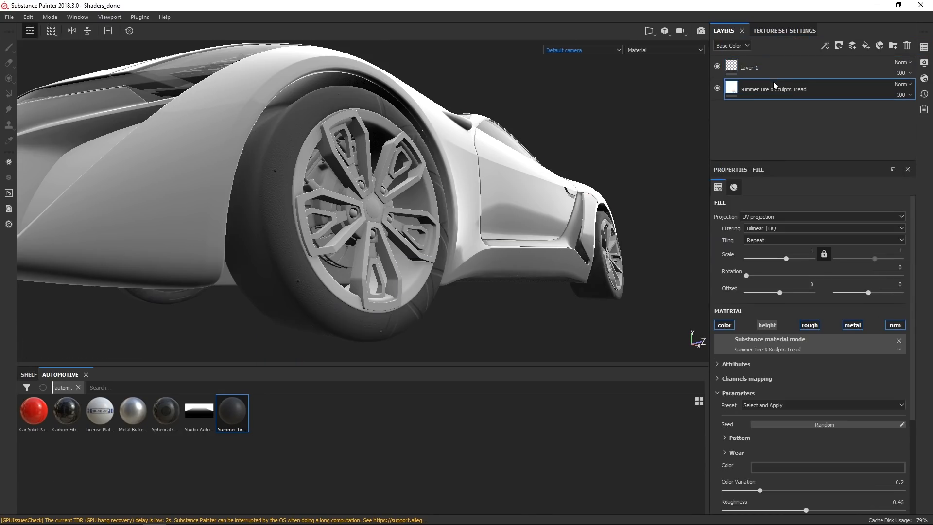
In the 2D view, unlink the tire fill's scale and set its vertical scale to 4.
alt+drag(499, 216, 258, 198)
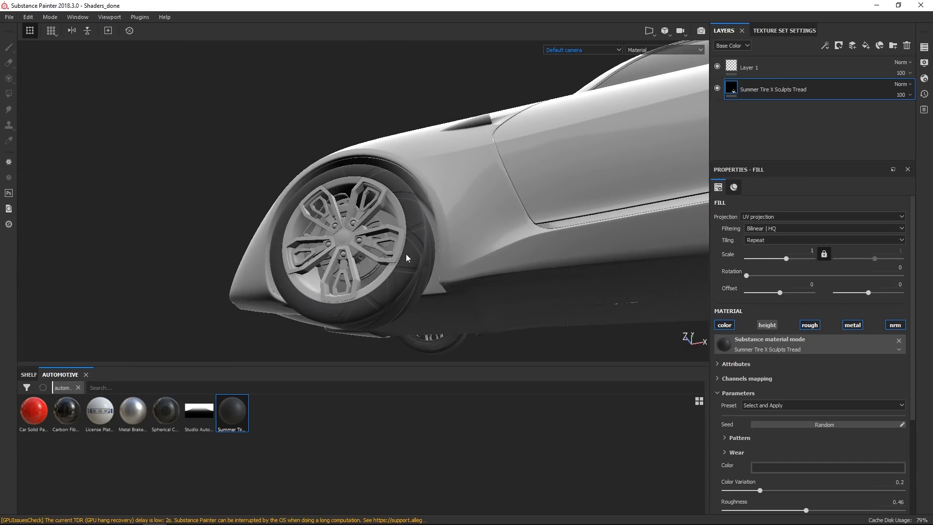
key(F3)
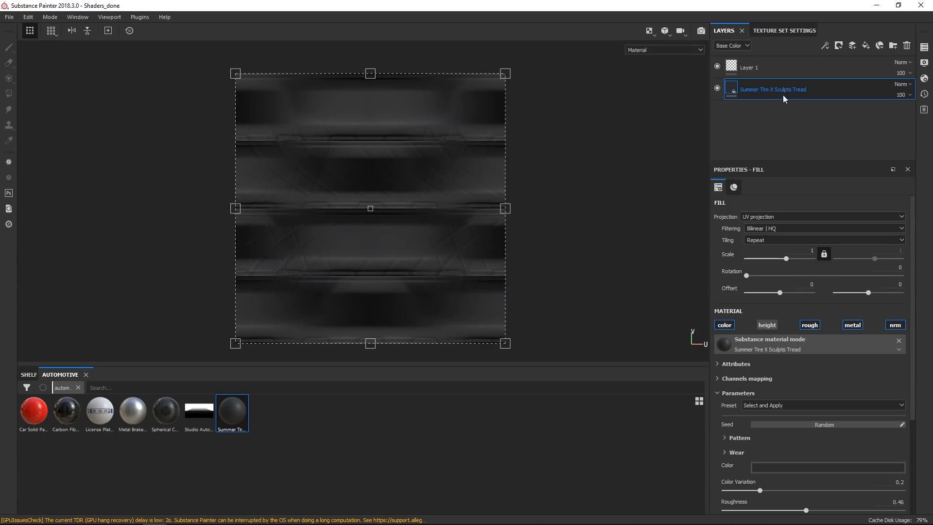
click(824, 253)
click(892, 250)
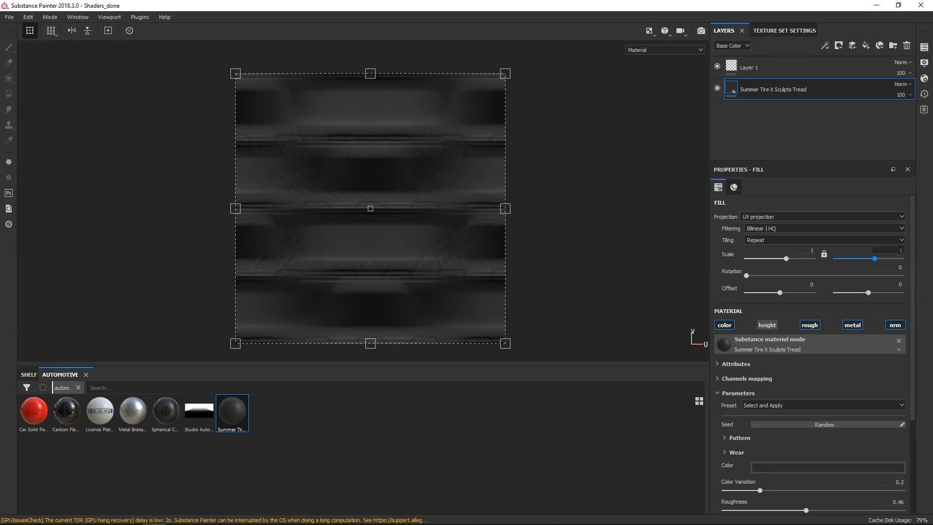
text(4)
key(Return)
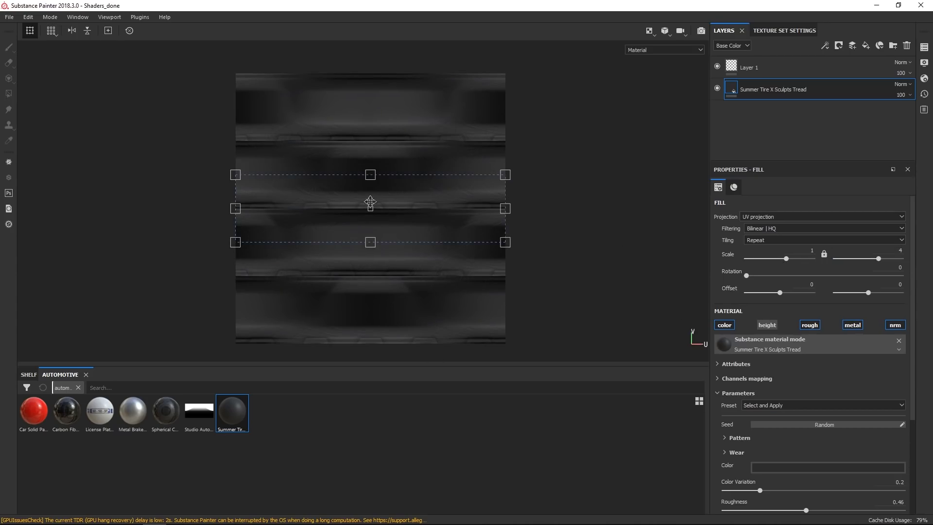
Set the tire fill's vertical offset to 0.125.
drag(427, 215, 431, 183)
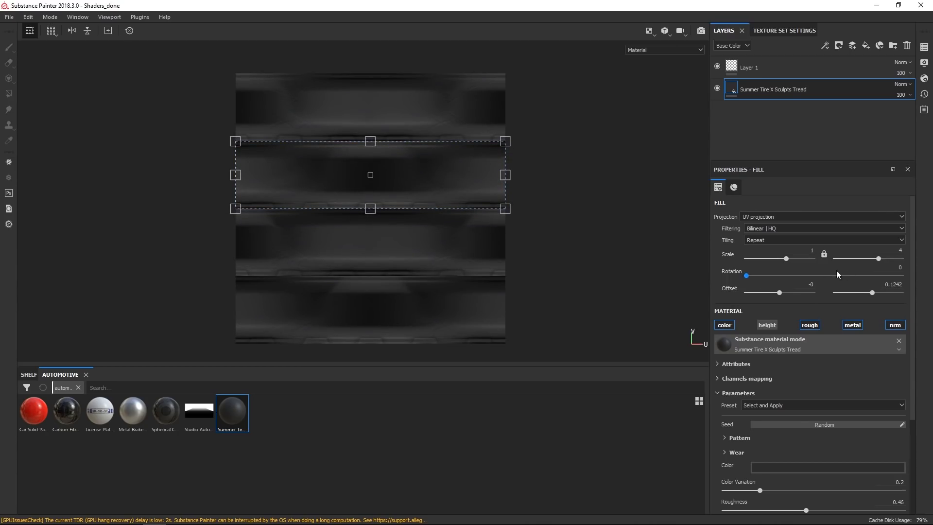
click(898, 284)
text(0.125)
key(Return)
Set the tire fill's horizontal scale to 4 and return to the 3D view.
scroll(418, 246, up, 3)
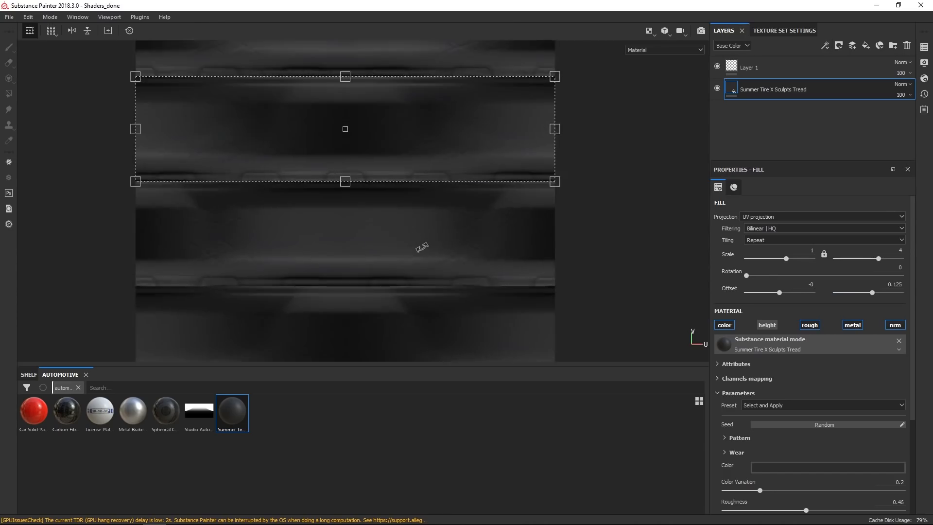
scroll(422, 248, up, 3)
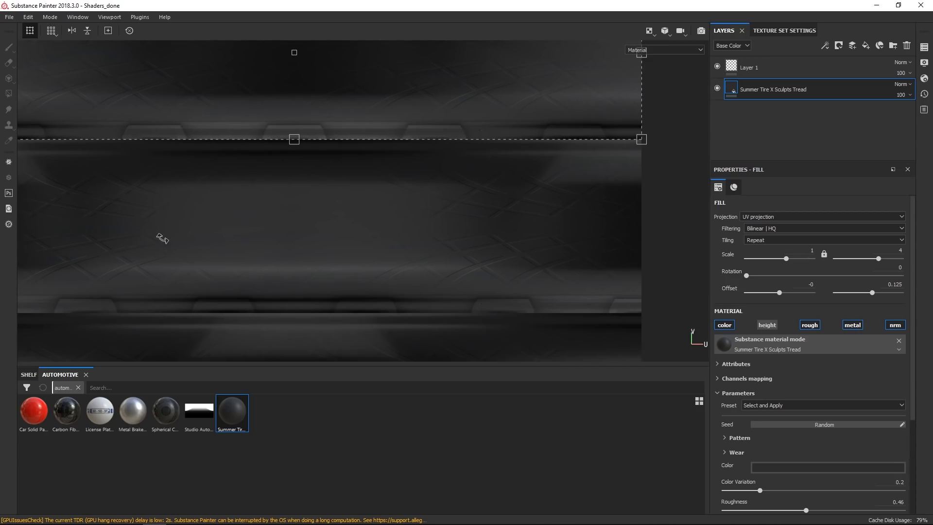
scroll(165, 240, down, 5)
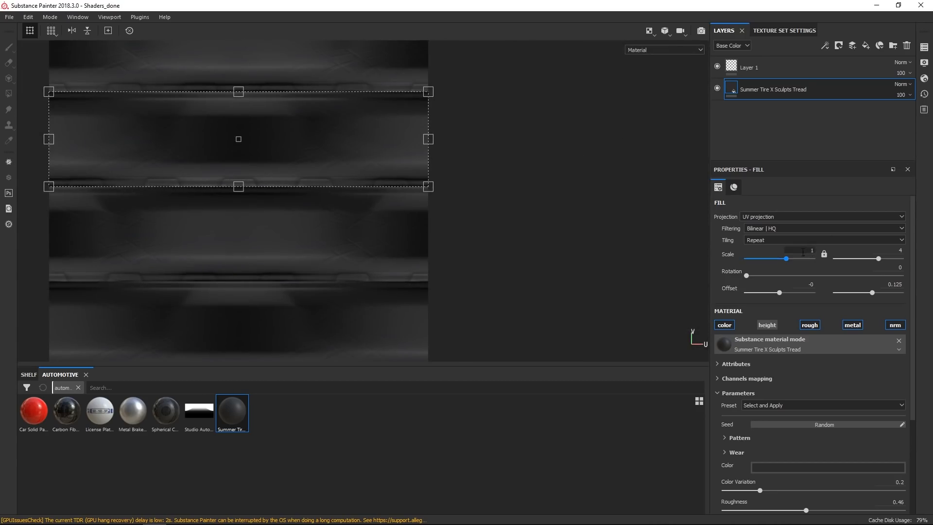
text(4)
key(Return)
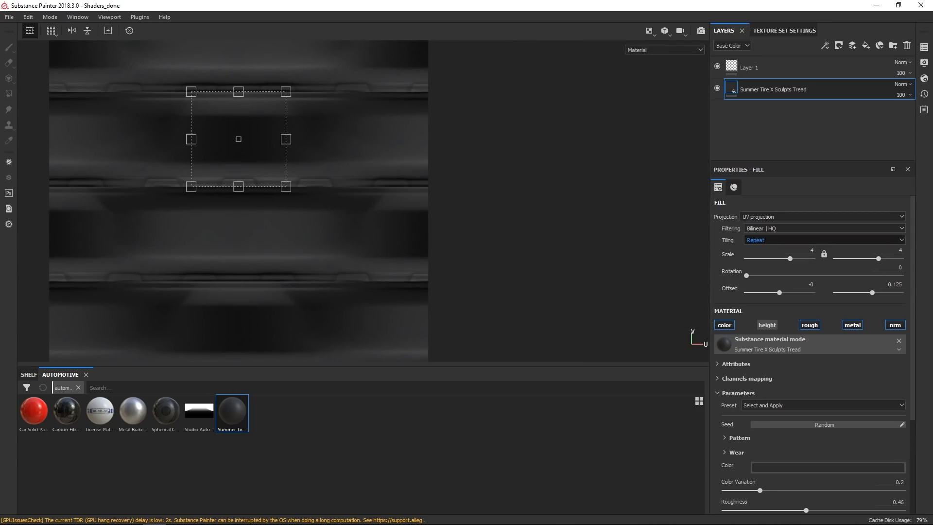
key(F2)
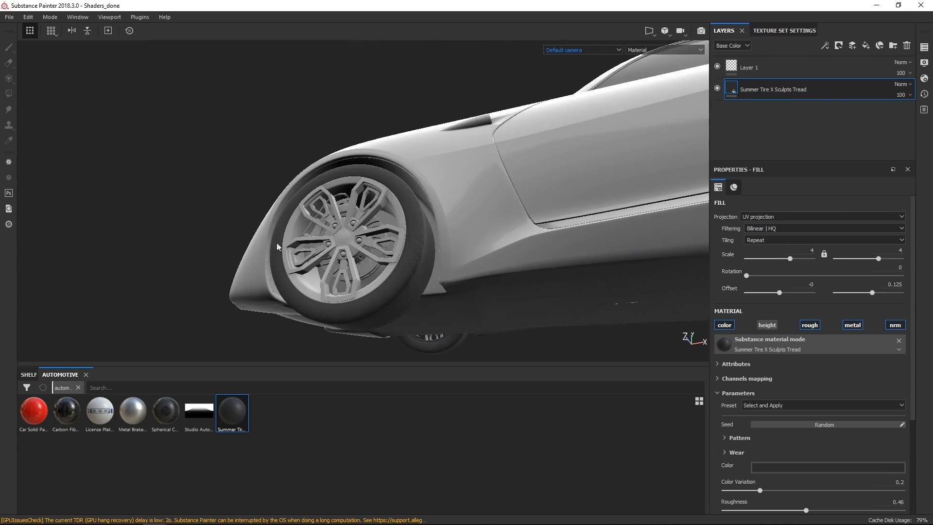
Inspect the tire tread up close while toggling the fill's height and normal channels.
alt+drag(353, 242, 546, 228)
alt+right_drag(399, 287, 364, 274)
alt+drag(364, 274, 372, 155)
click(771, 325)
drag(467, 292, 425, 293)
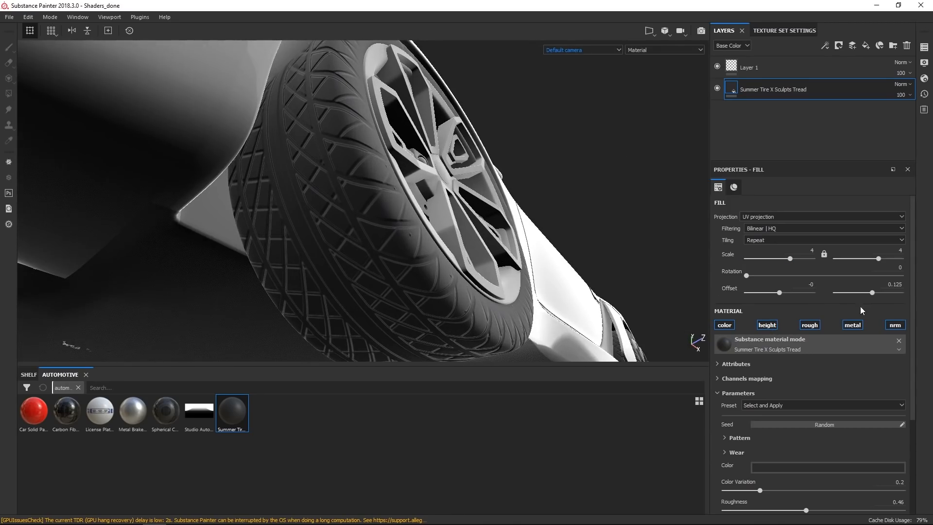
click(895, 324)
alt+drag(532, 286, 537, 296)
Expand the tire material's Pattern parameters and set Tyre Side Size to about 0.61.
scroll(792, 427, down, 5)
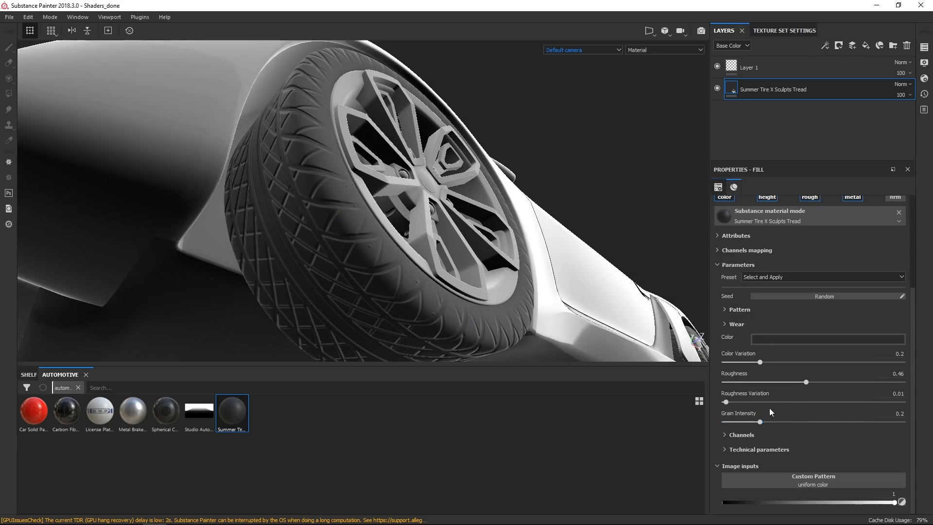
click(741, 310)
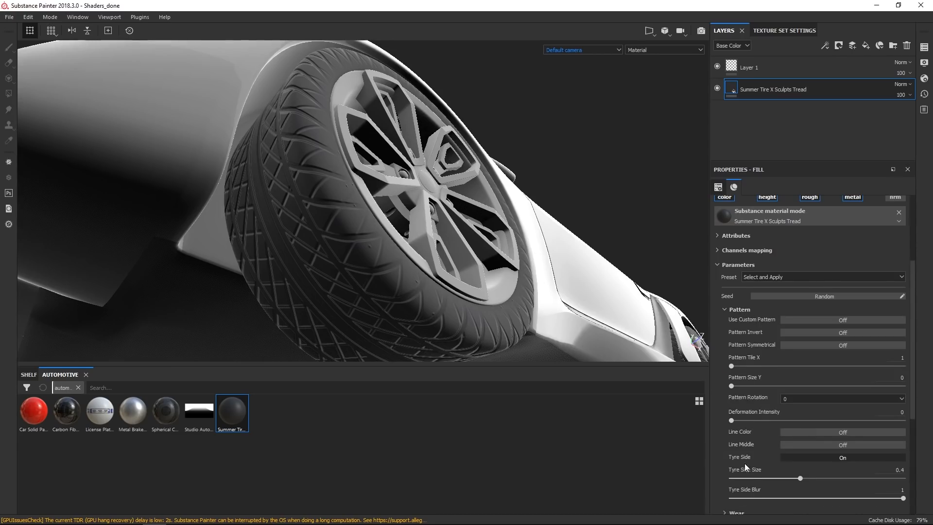
drag(804, 478, 829, 481)
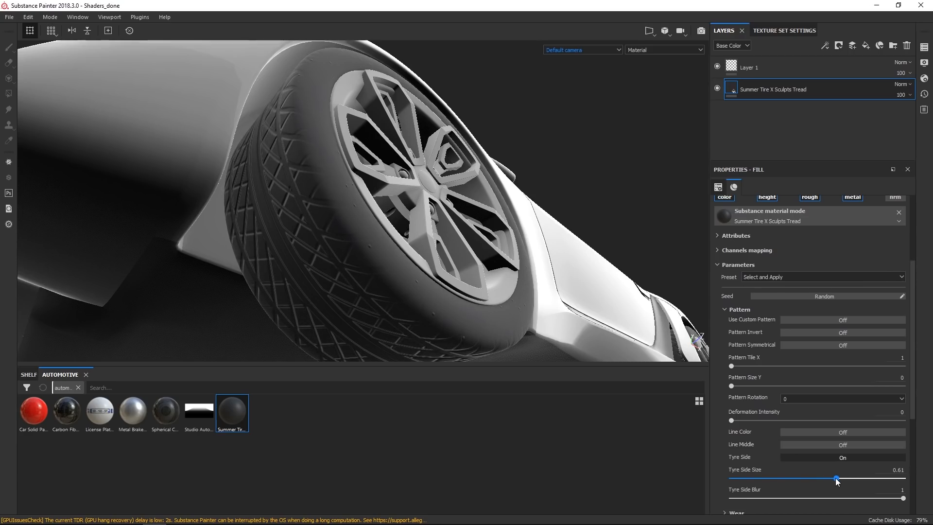
Lower the tire material's Roughness to about 0.35.
alt+drag(253, 273, 325, 192)
alt+right_drag(325, 192, 362, 195)
alt+middle_drag(362, 195, 345, 223)
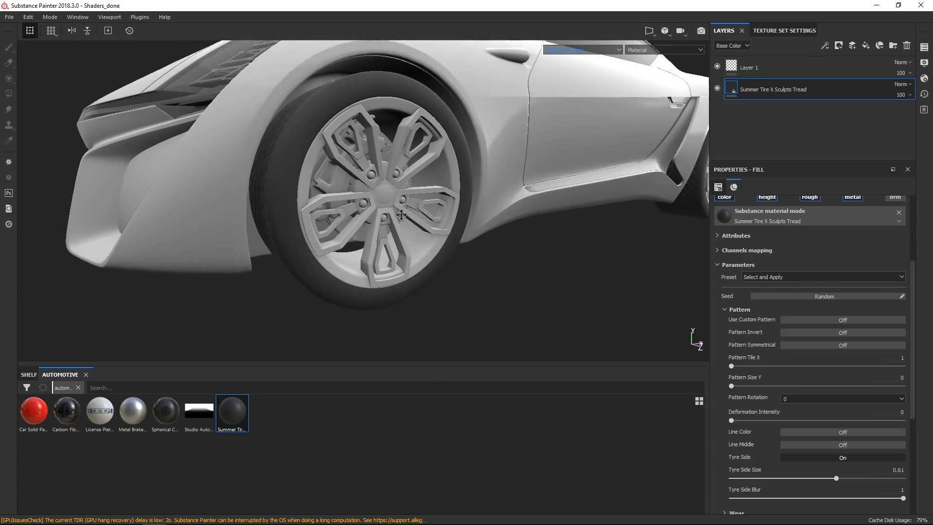
scroll(792, 413, down, 4)
mouse_move(743, 382)
mouse_down()
mouse_move(836, 385)
mouse_move(789, 388)
mouse_up()
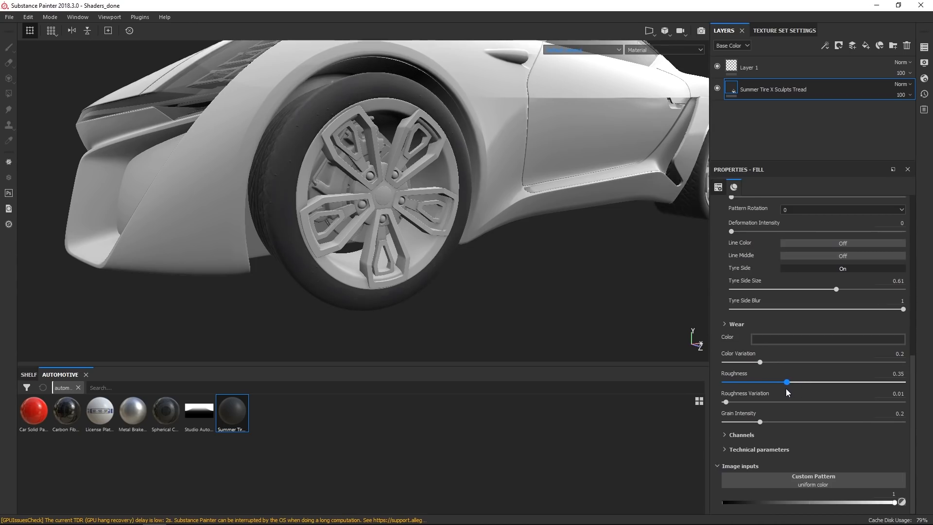
Select the Body_C texture set and isolate it in solo view.
alt+drag(481, 229, 513, 234)
alt+right_drag(488, 260, 495, 150)
alt+drag(533, 176, 441, 236)
alt+drag(618, 164, 610, 123)
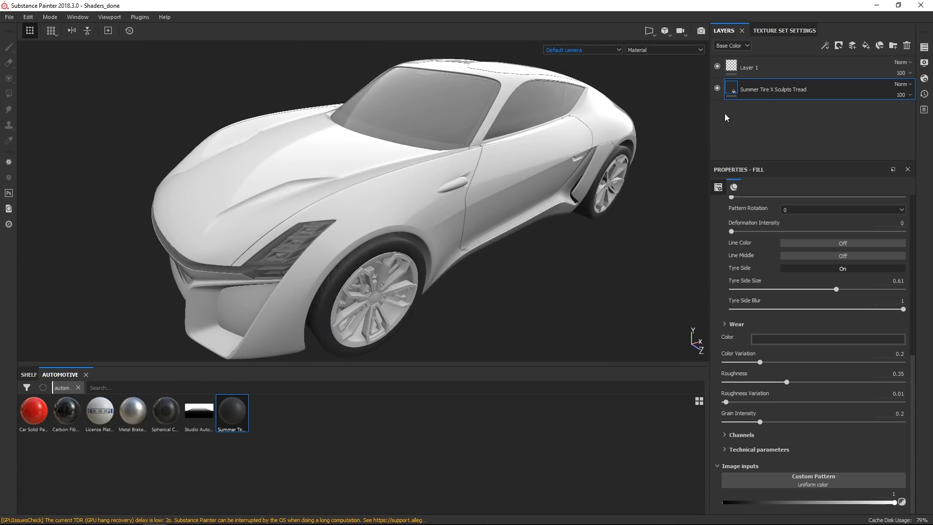
click(924, 47)
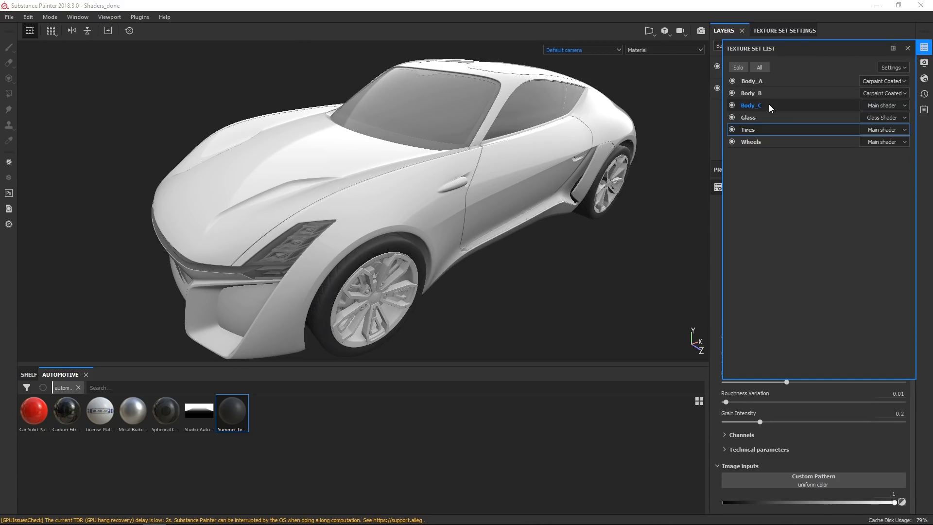
click(821, 105)
click(740, 67)
alt+drag(548, 246, 444, 214)
alt+right_drag(445, 214, 422, 225)
alt+drag(421, 224, 447, 223)
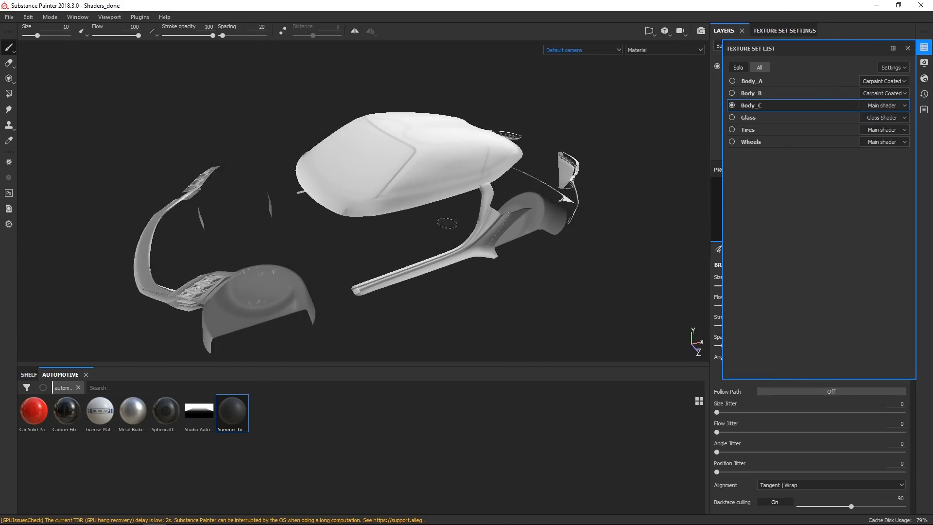
click(928, 46)
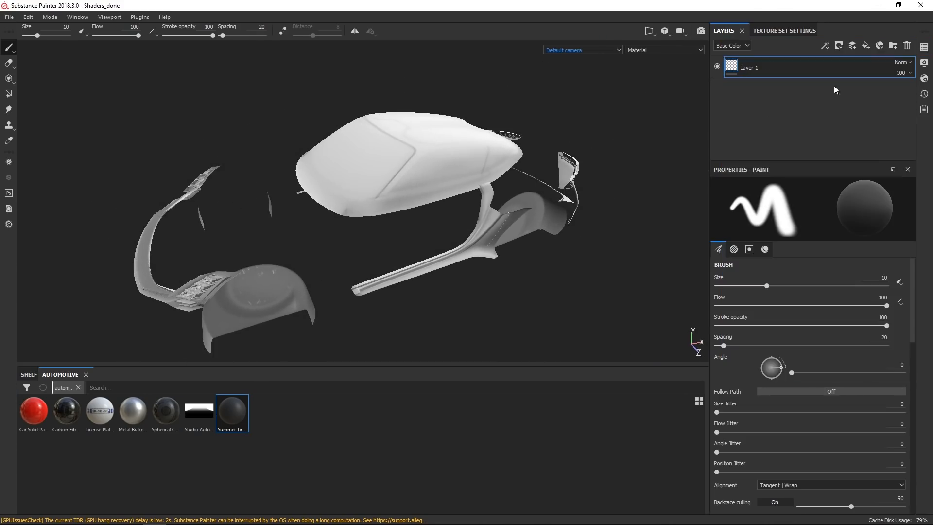
mouse_move(411, 276)
alt+mouse_down()
mouse_move(419, 265)
mouse_move(462, 260)
alt+mouse_up()
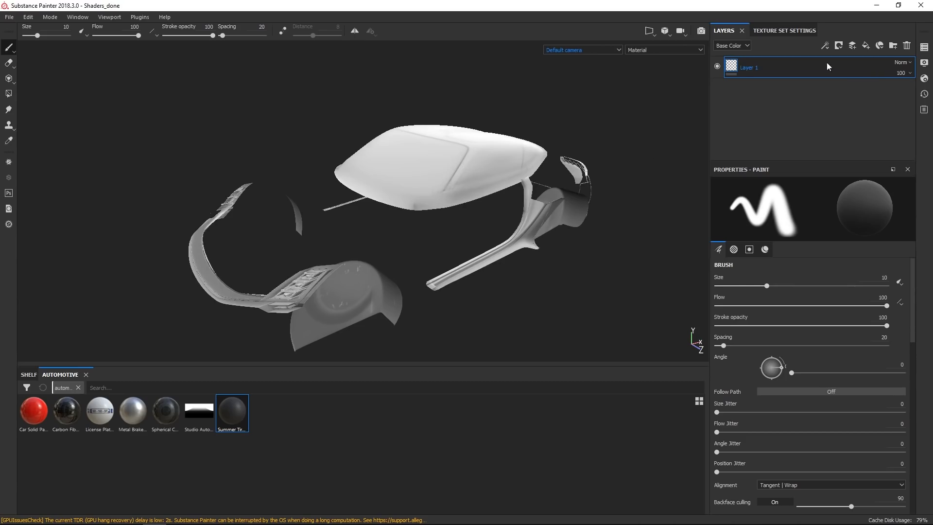
Add a fill layer to Body_C with a black base color and roughness 1.
click(866, 45)
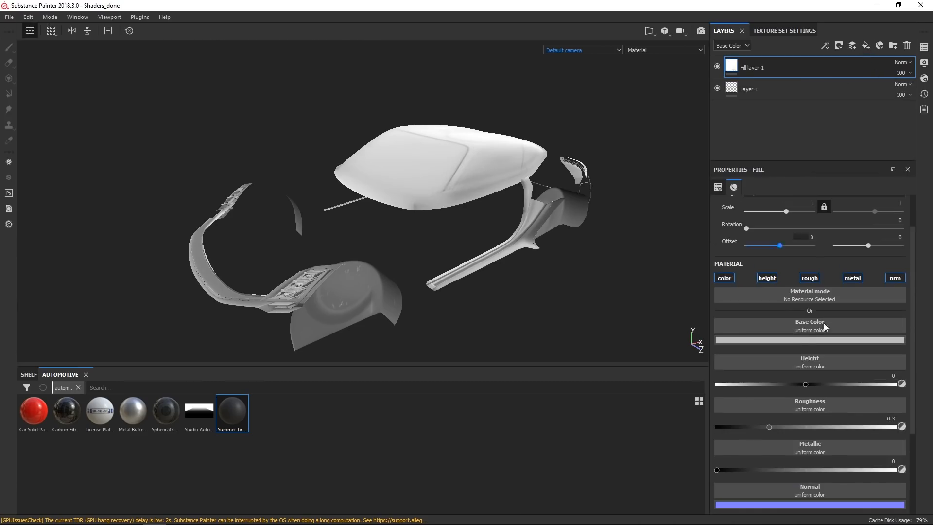
click(808, 339)
drag(794, 365, 777, 459)
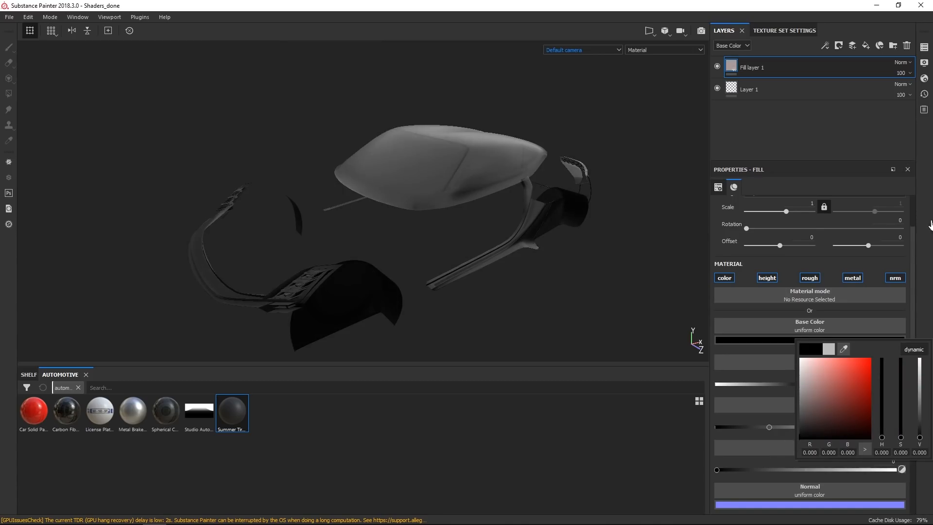
drag(772, 427, 894, 438)
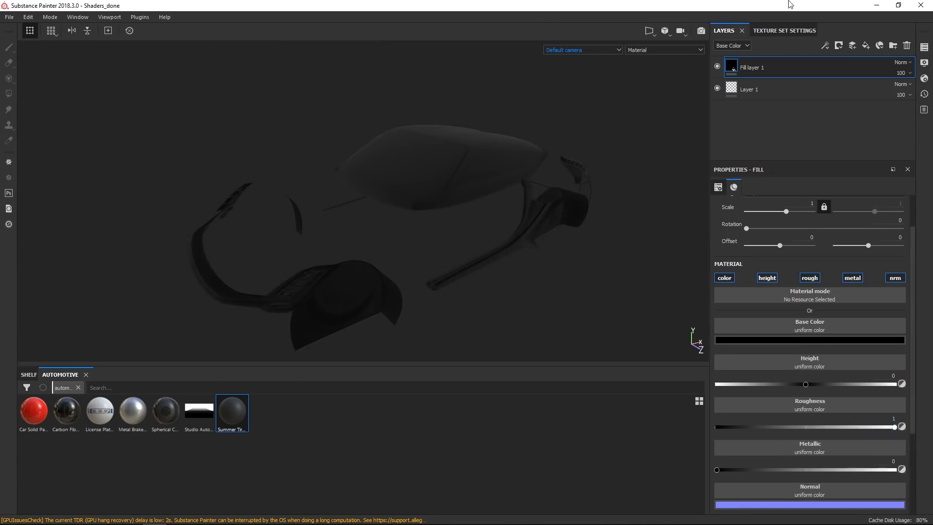
Add a color selection mask to the black fill, pick the ID color from the body panel, and set Tolerance to 1.
click(843, 49)
click(859, 86)
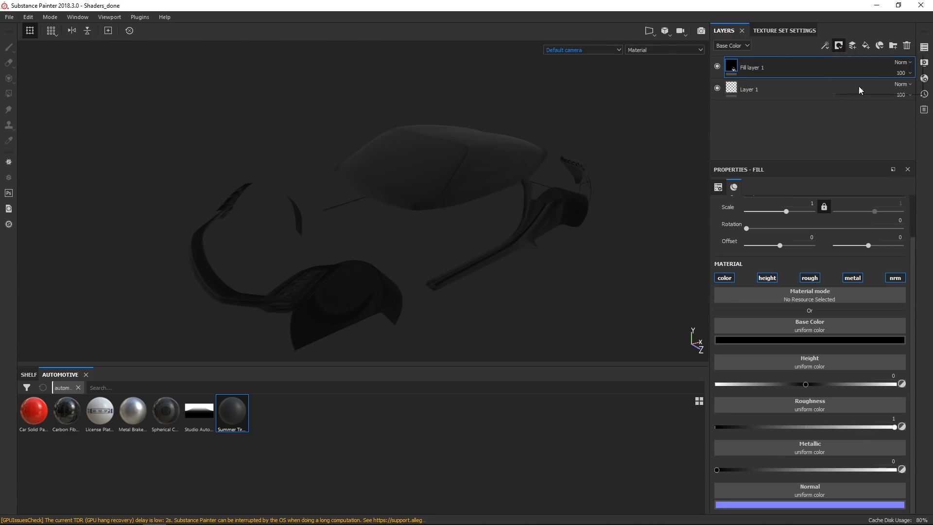
click(892, 282)
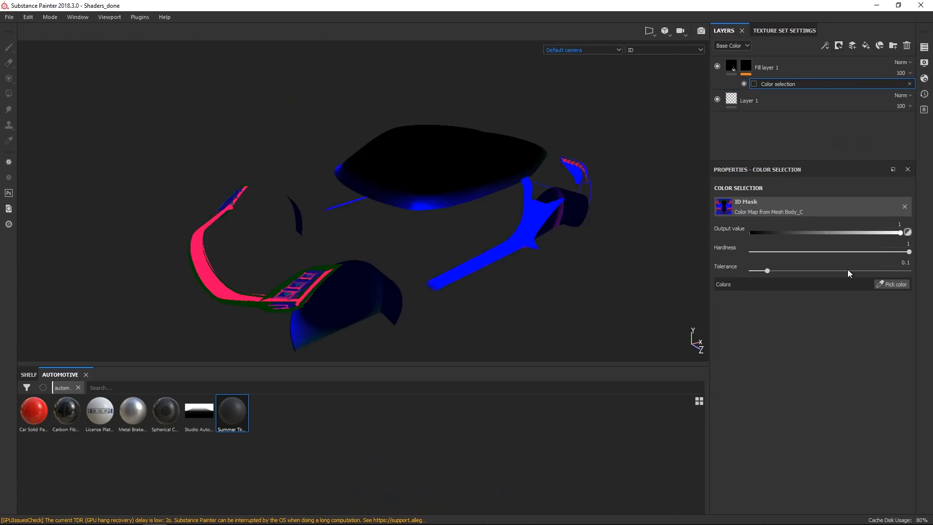
click(462, 180)
alt+drag(475, 244, 453, 234)
alt+right_drag(452, 234, 479, 285)
drag(768, 272, 909, 271)
alt+drag(283, 257, 360, 206)
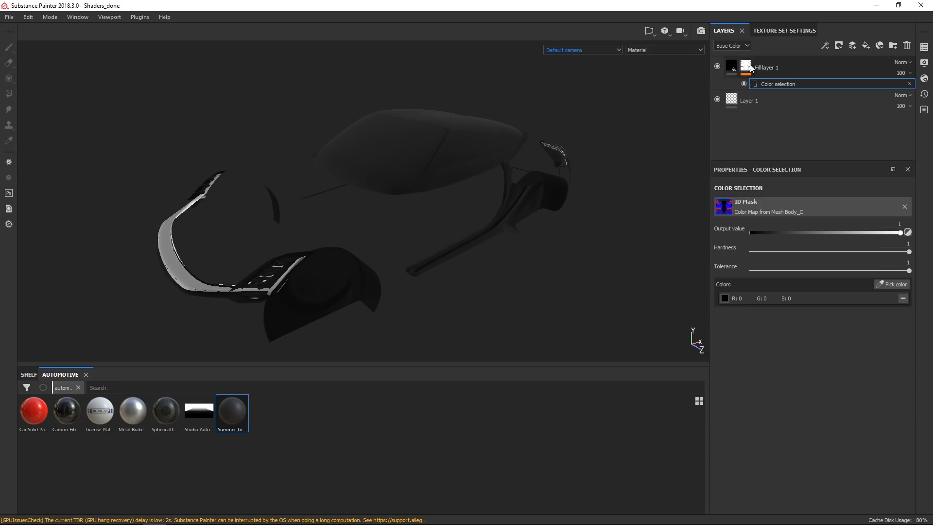
Apply the Carbon Fiber Twill Weave material to Body_C as a new fill layer.
click(769, 68)
alt+drag(428, 277, 370, 246)
alt+right_drag(370, 246, 555, 265)
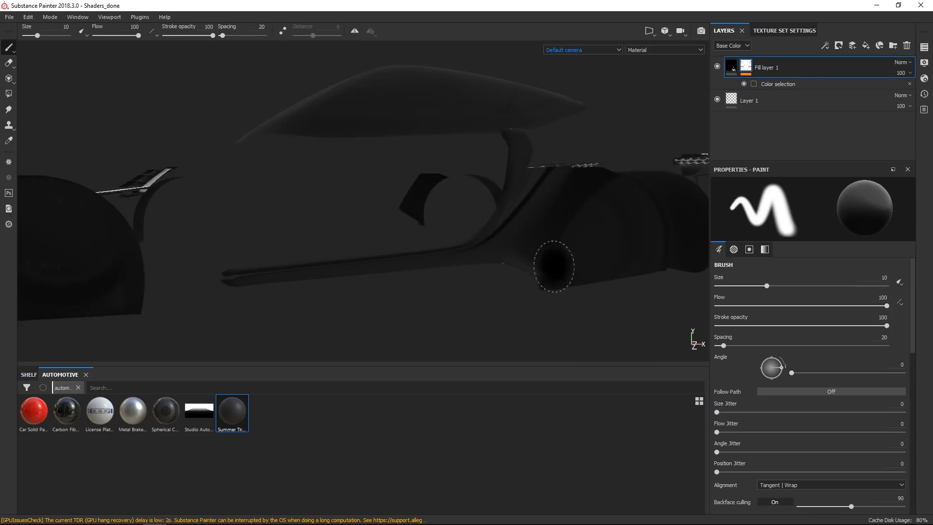
alt+middle_drag(564, 199, 513, 188)
alt+right_drag(476, 243, 564, 261)
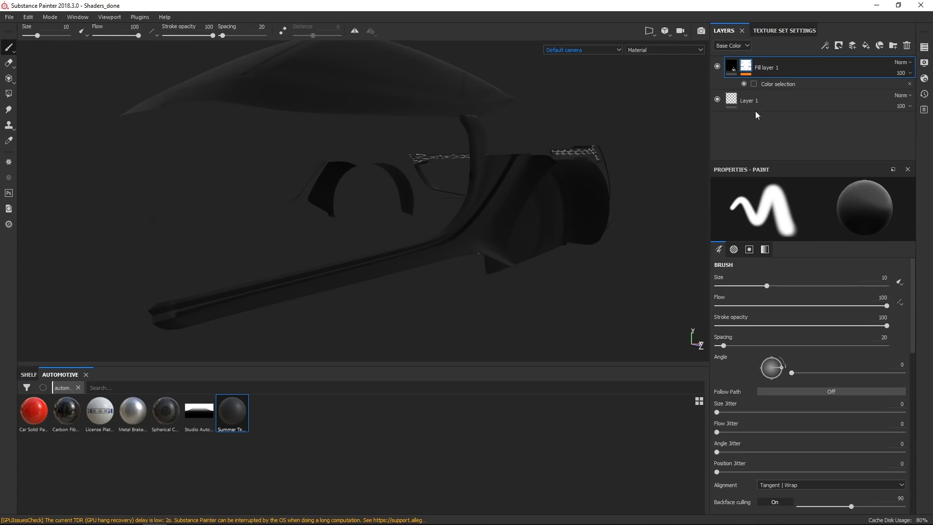
click(73, 413)
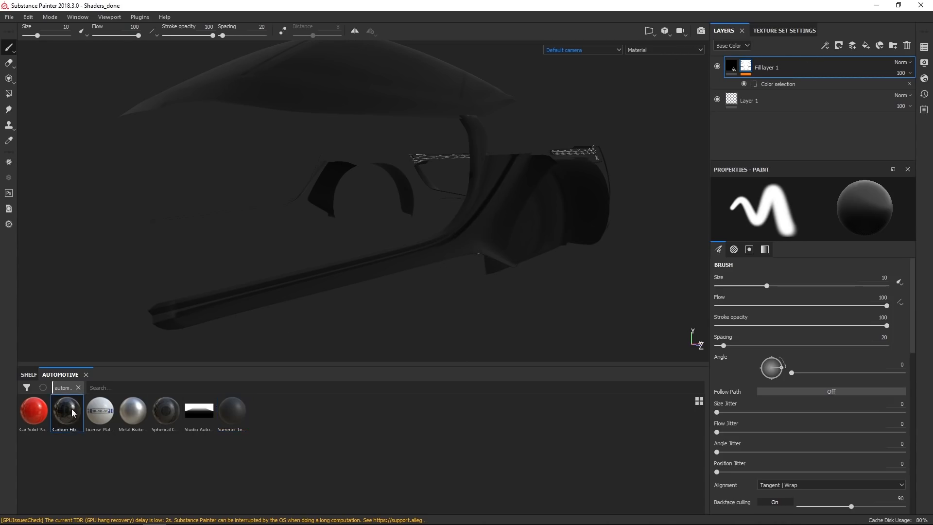
drag(76, 416, 825, 61)
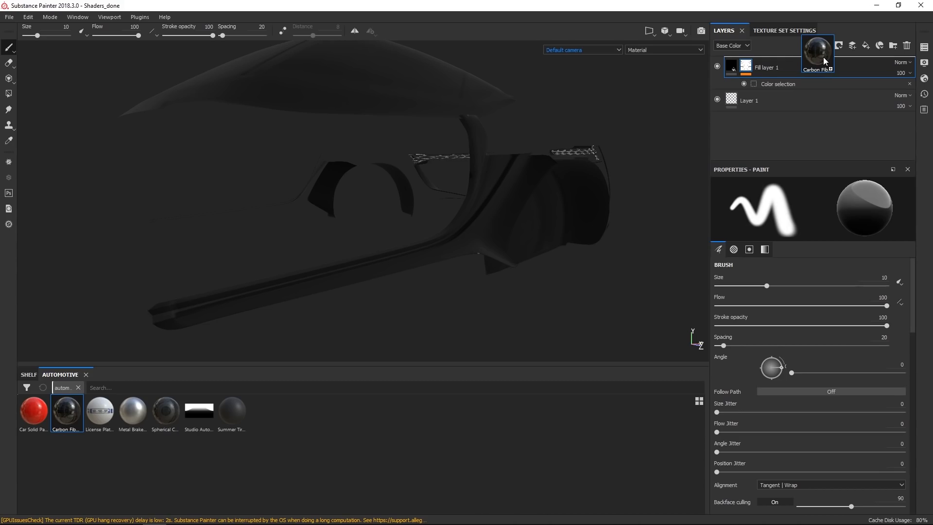
drag(824, 61, 824, 59)
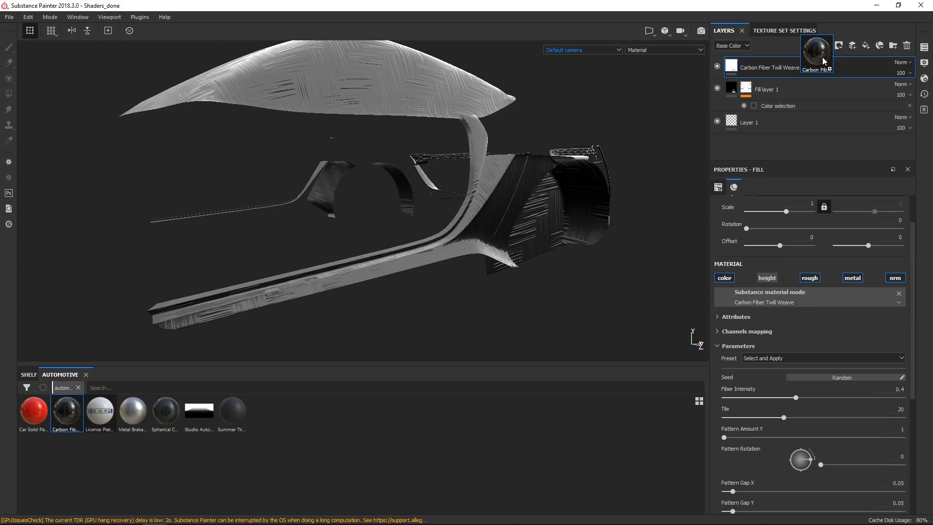
Add a color selection mask to the Carbon Fiber Twill Weave layer and pick the blue ID color from the body panel.
alt+drag(496, 255, 549, 272)
alt+right_drag(549, 272, 540, 317)
alt+drag(535, 292, 463, 244)
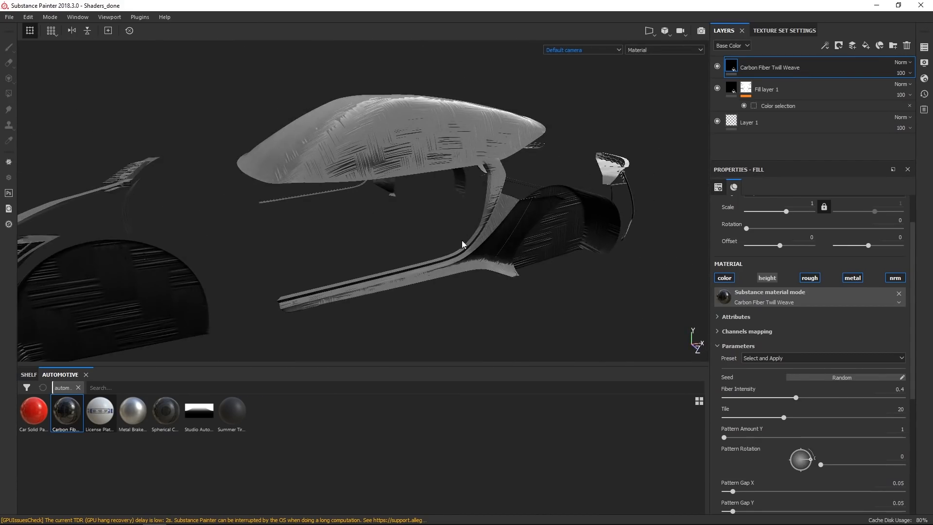
alt+drag(480, 276, 548, 186)
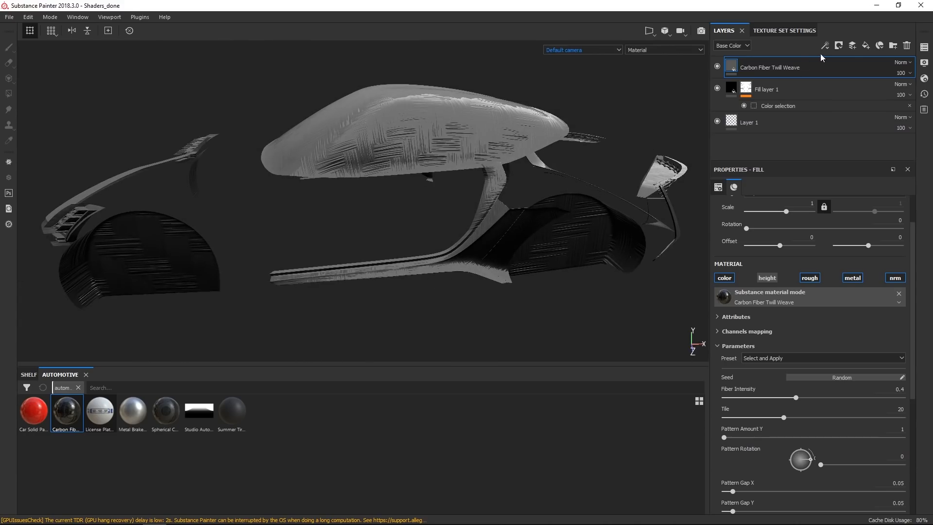
click(842, 46)
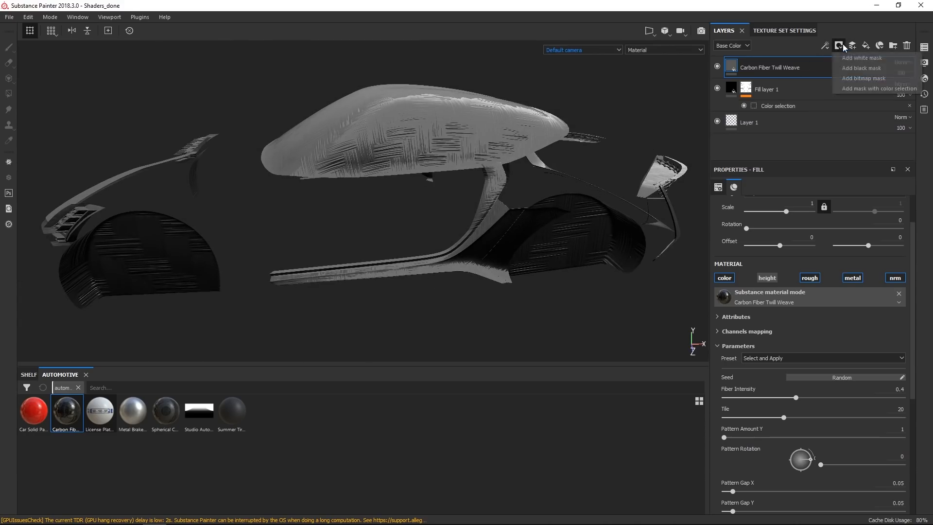
click(888, 89)
click(893, 284)
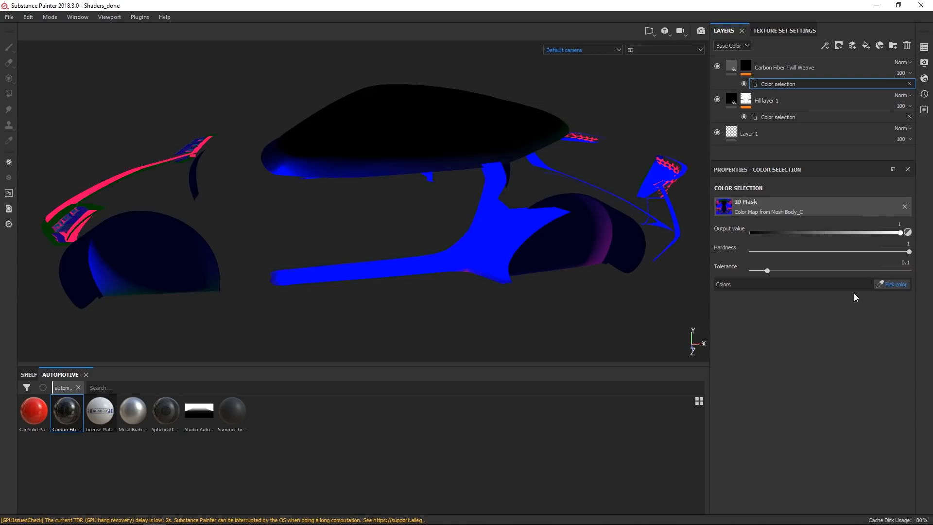
click(502, 243)
Set the carbon fiber's roughness to 0.34 and its fill scale to 8.
alt+drag(416, 272, 498, 235)
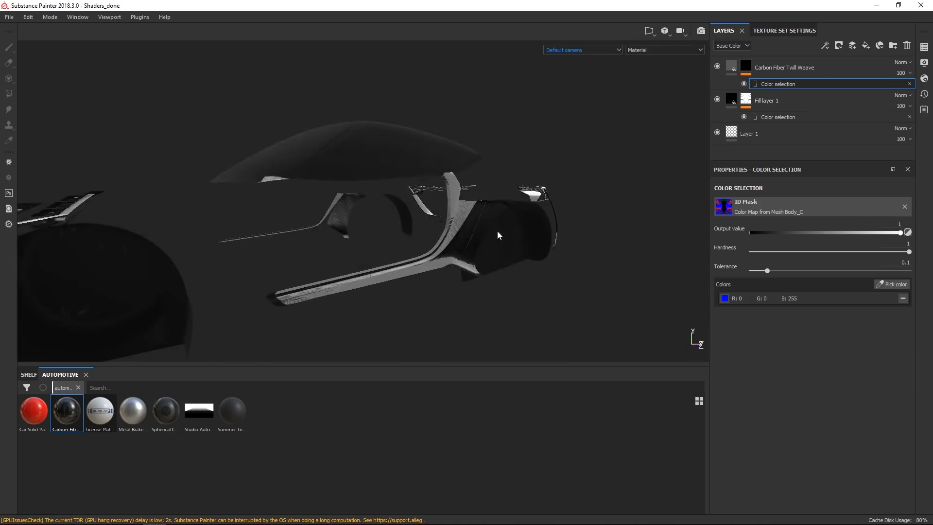
alt+right_drag(497, 235, 513, 303)
alt+right_drag(488, 199, 506, 292)
alt+drag(413, 287, 609, 250)
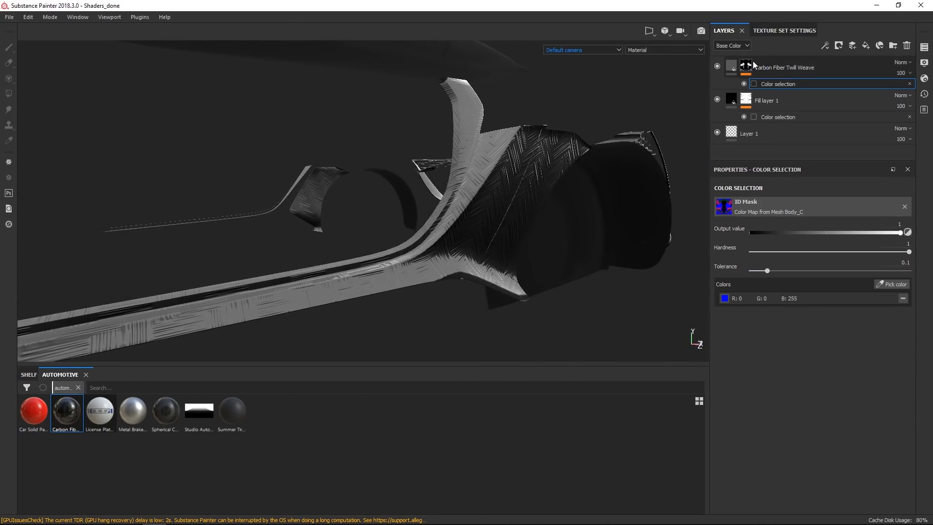
click(729, 67)
scroll(778, 394, down, 10)
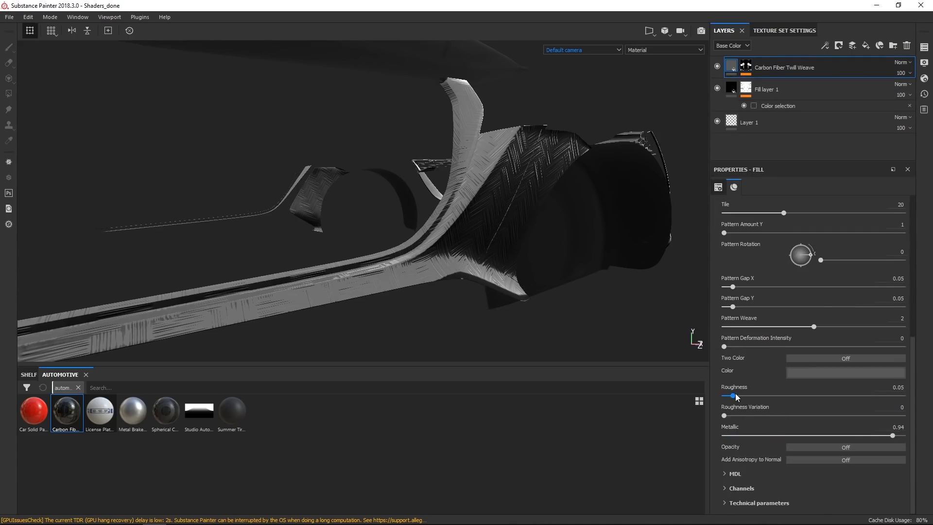
drag(751, 400, 787, 398)
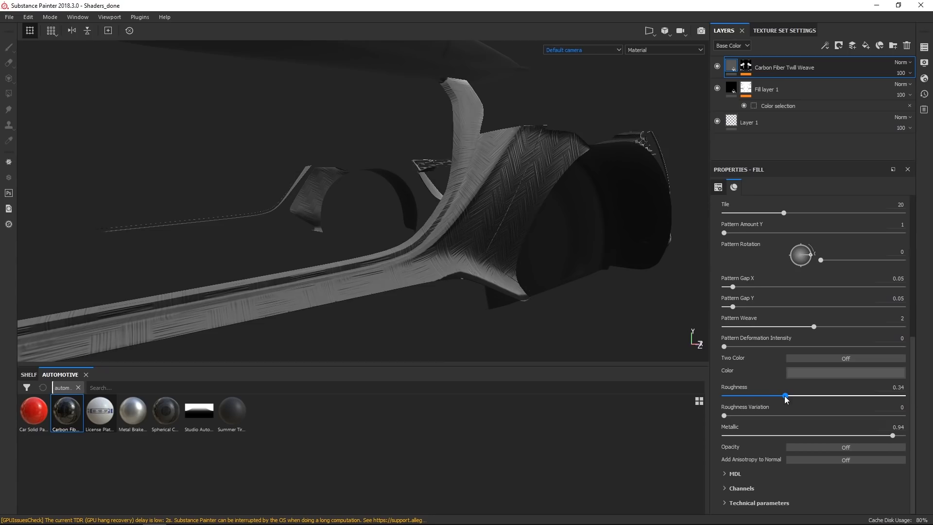
scroll(803, 238, up, 10)
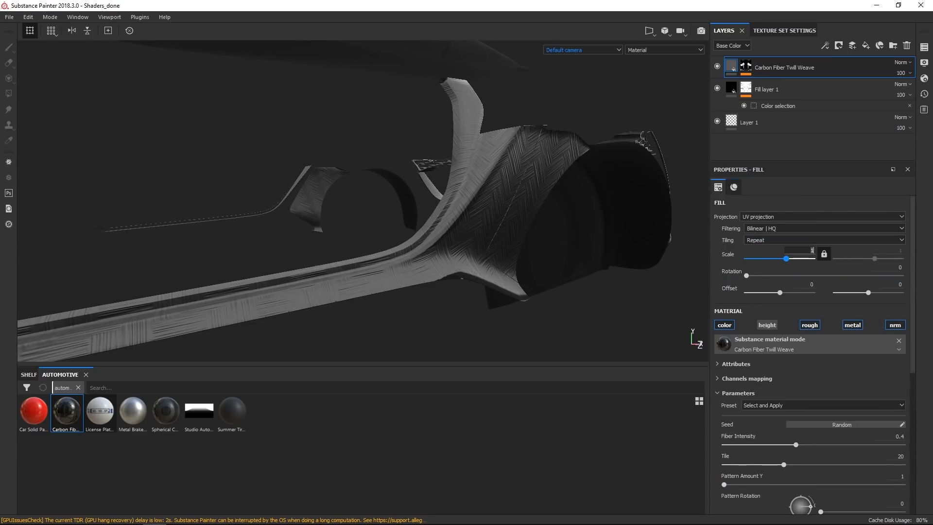
text(8)
key(Return)
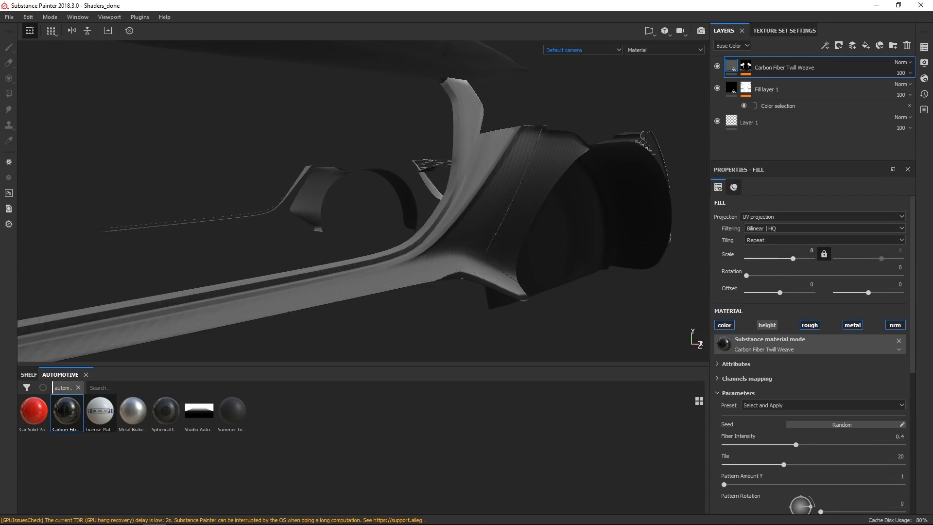
Show all texture sets and inspect the carbon fiber areas across the whole car.
alt+drag(559, 322, 518, 326)
alt+right_drag(519, 326, 523, 354)
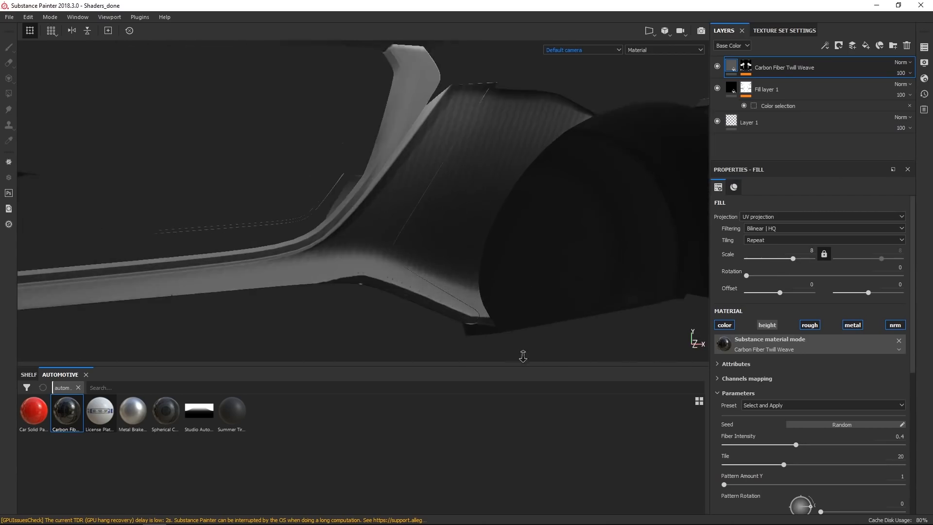
alt+right_drag(437, 219, 452, 254)
alt+drag(452, 254, 458, 144)
alt+right_drag(458, 144, 466, 260)
alt+drag(467, 260, 381, 266)
alt+right_drag(381, 267, 426, 299)
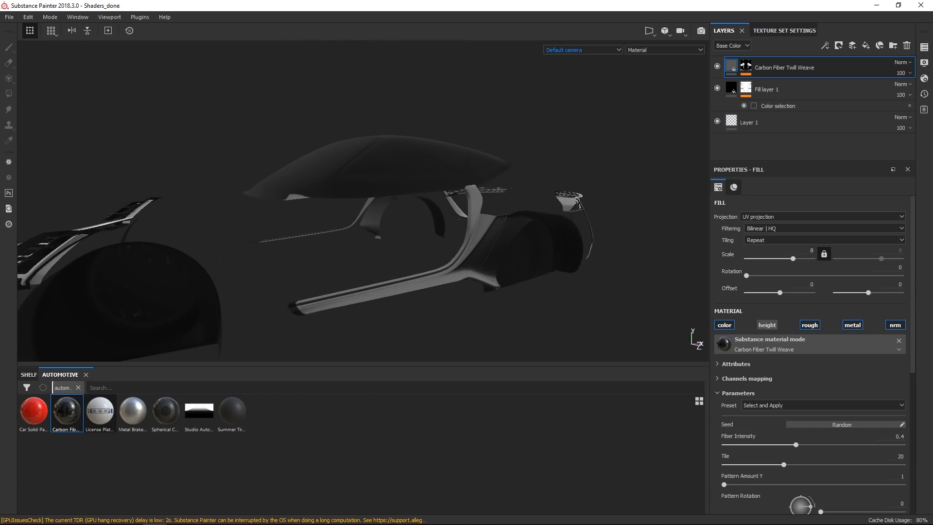
click(925, 47)
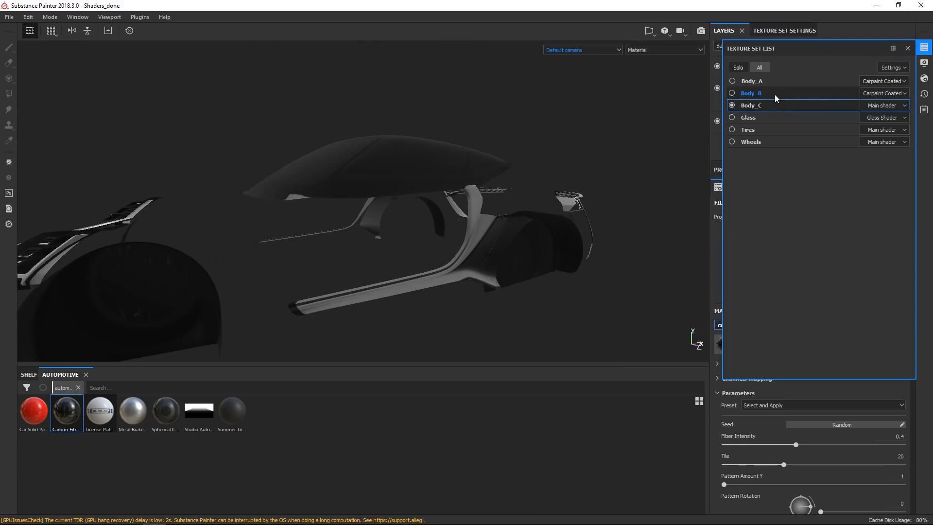
click(762, 69)
alt+drag(522, 213, 588, 204)
alt+right_drag(588, 204, 576, 391)
alt+drag(502, 293, 516, 297)
alt+middle_drag(516, 297, 507, 199)
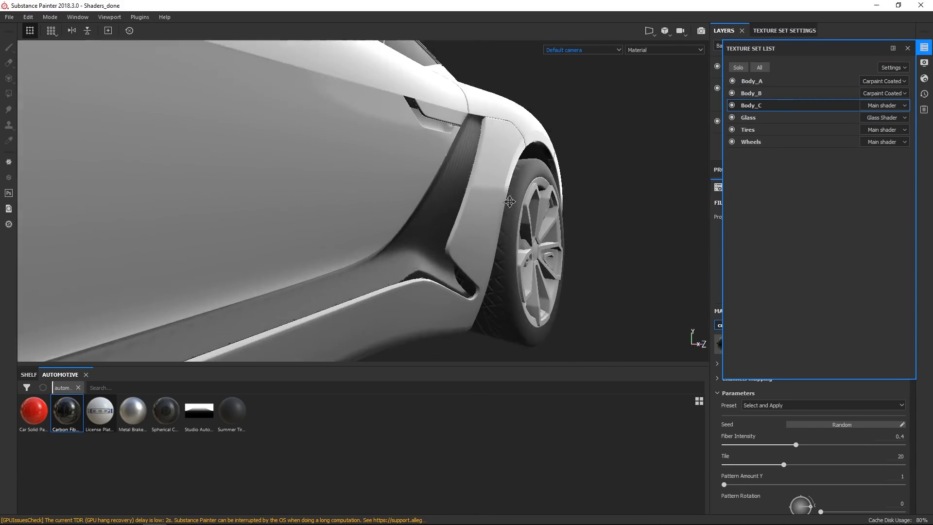
alt+drag(452, 228, 380, 249)
alt+right_drag(381, 249, 444, 327)
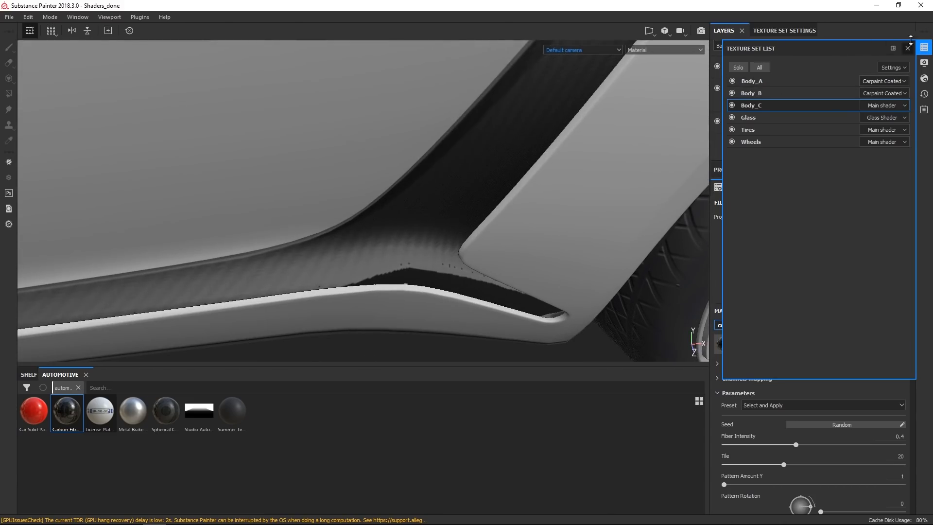
click(928, 49)
Raise the carbon fiber mask's color selection Tolerance to 0.7.
click(749, 71)
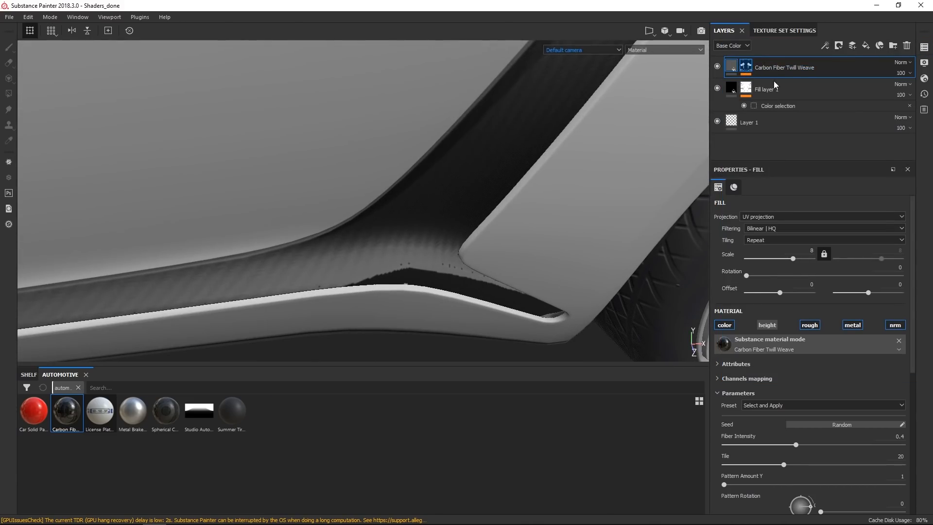
click(765, 84)
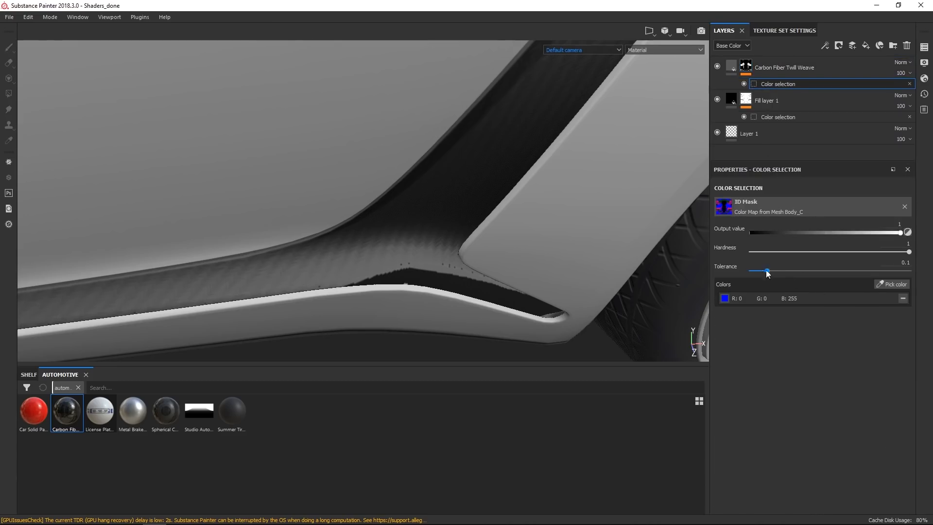
drag(767, 270, 809, 275)
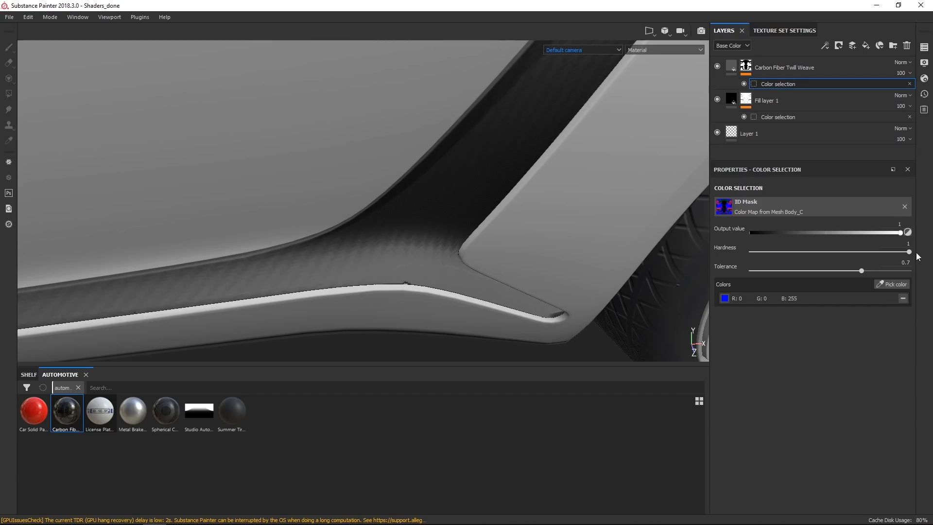
Add a new fill layer above the Carbon Fiber Twill Weave layer.
scroll(406, 268, down, 8)
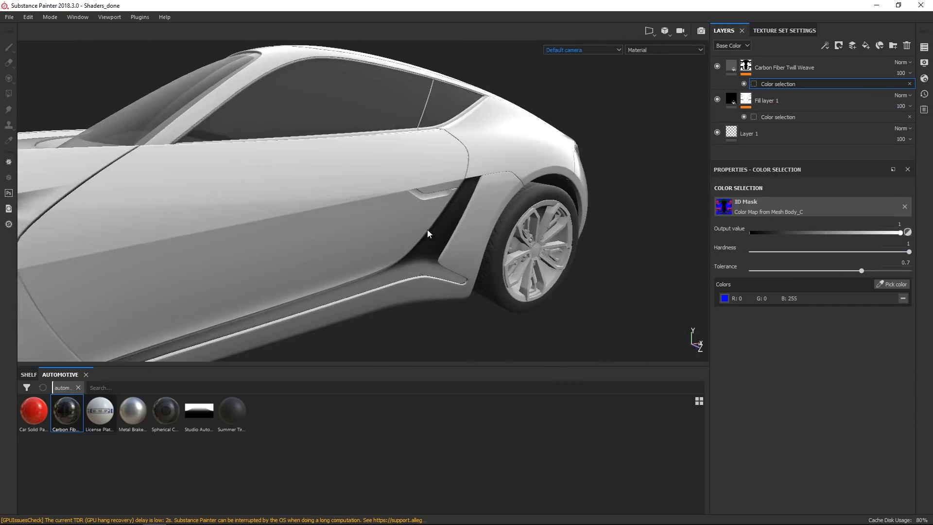
alt+drag(429, 233, 456, 202)
scroll(456, 202, up, 8)
alt+middle_drag(272, 209, 467, 197)
alt+drag(467, 197, 420, 187)
alt+middle_drag(421, 188, 447, 180)
scroll(448, 180, up, 3)
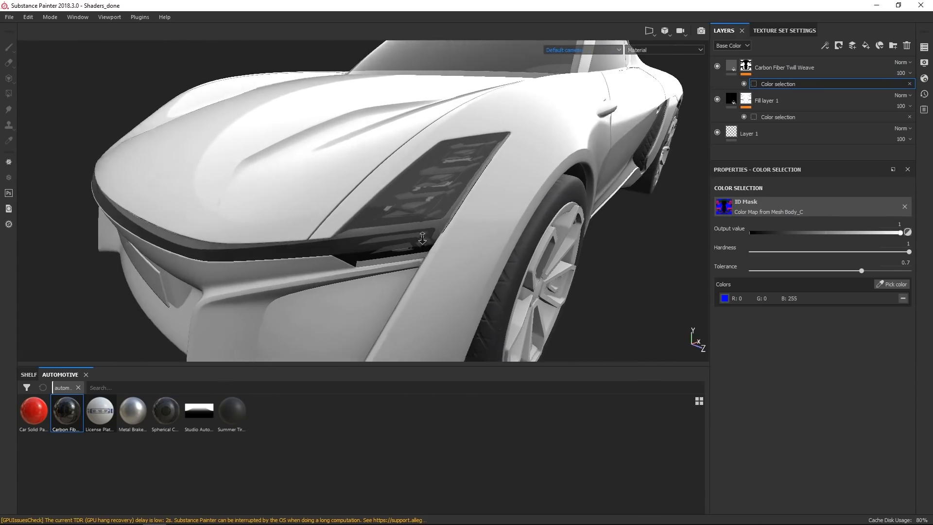
alt+right_drag(402, 204, 442, 246)
alt+drag(443, 246, 419, 228)
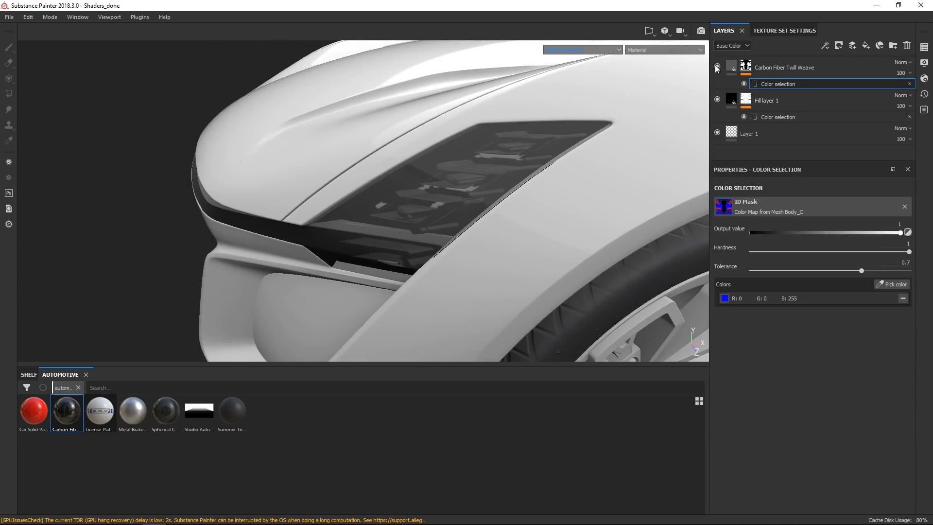
click(879, 62)
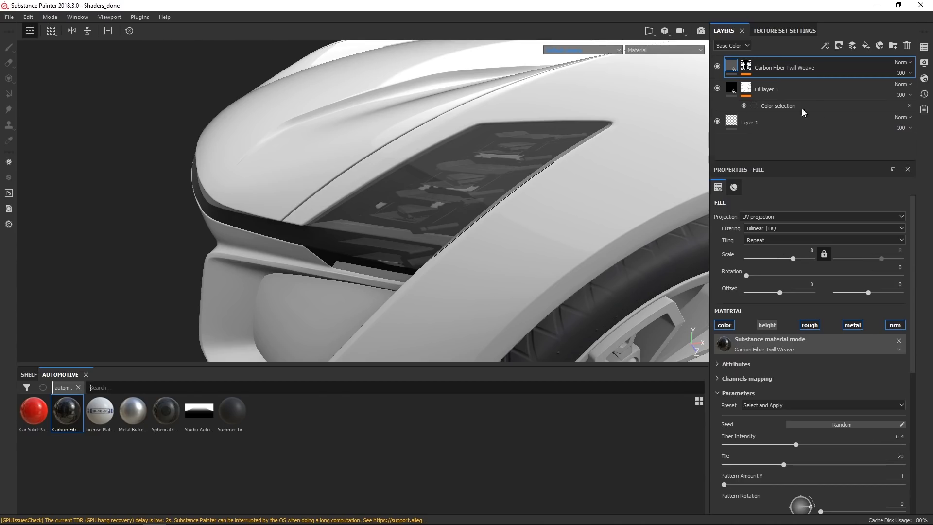
click(866, 46)
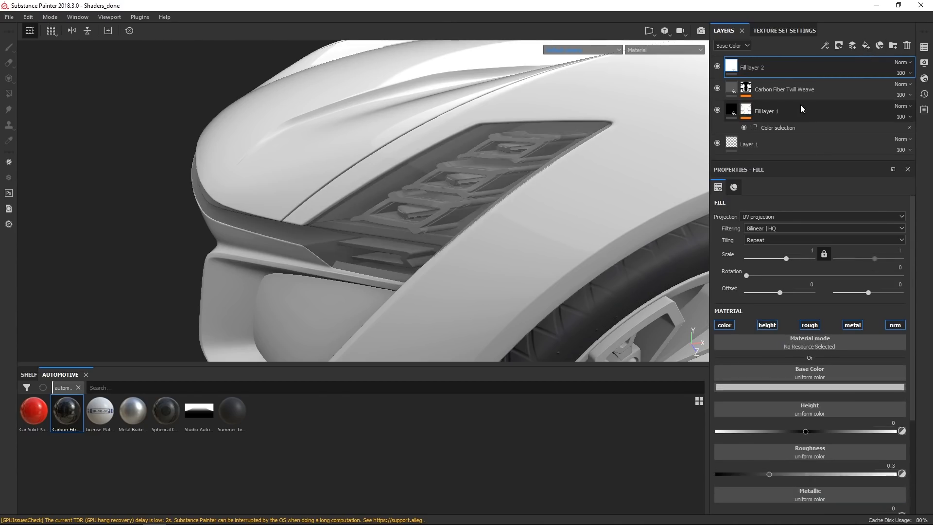
Set the new fill layer's metallic to 1, roughness to about 0.02, and brighten its base color toward white.
scroll(838, 434, down, 3)
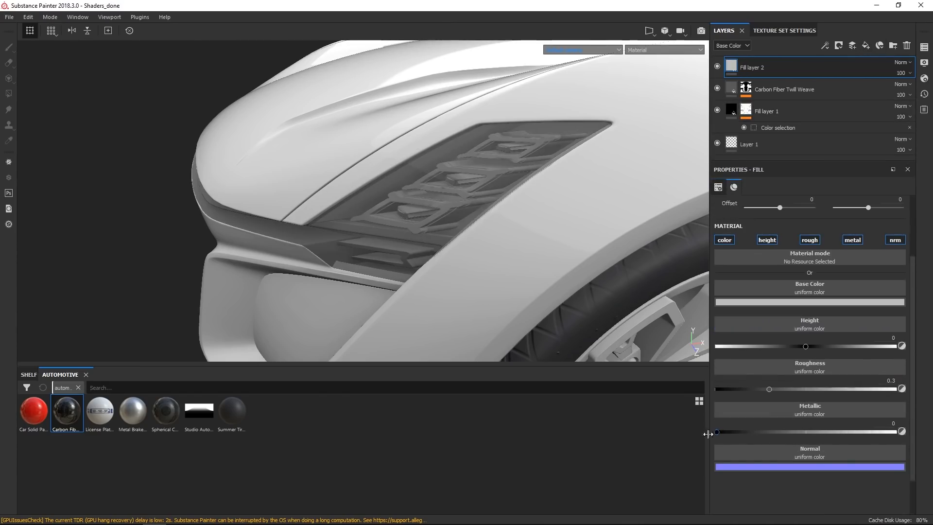
drag(717, 431, 894, 432)
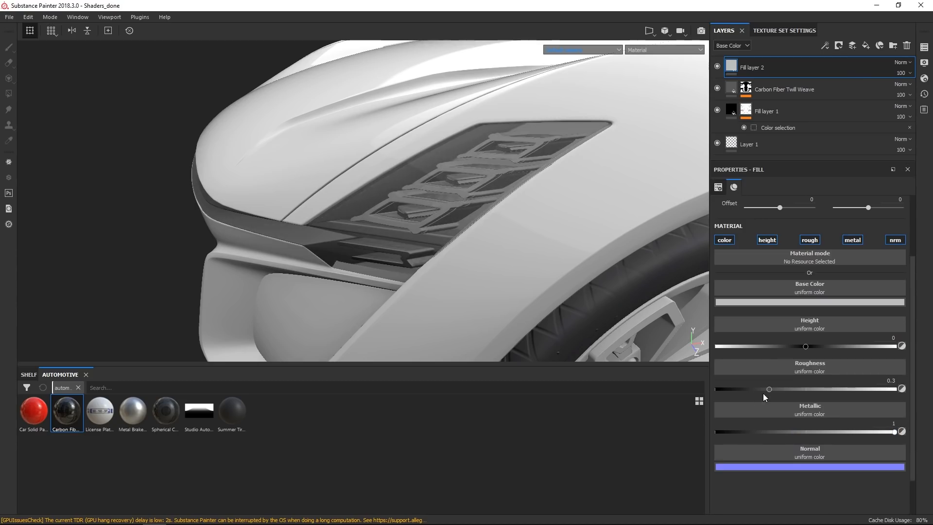
drag(765, 389, 720, 390)
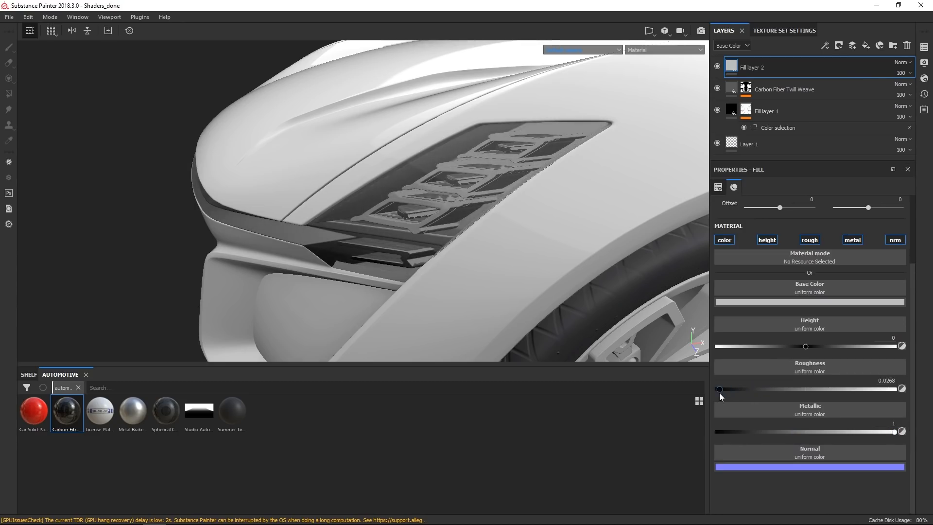
click(787, 303)
drag(801, 331, 794, 328)
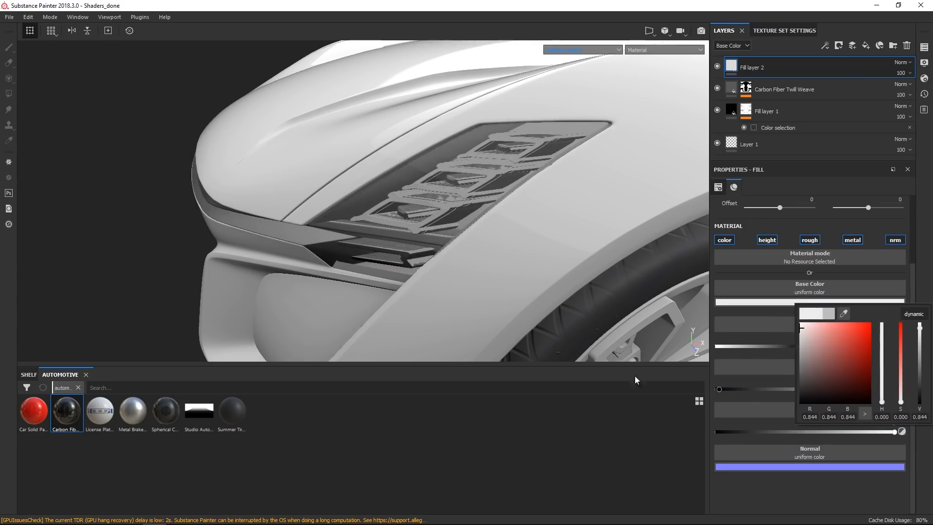
click(526, 501)
alt+drag(520, 280, 540, 258)
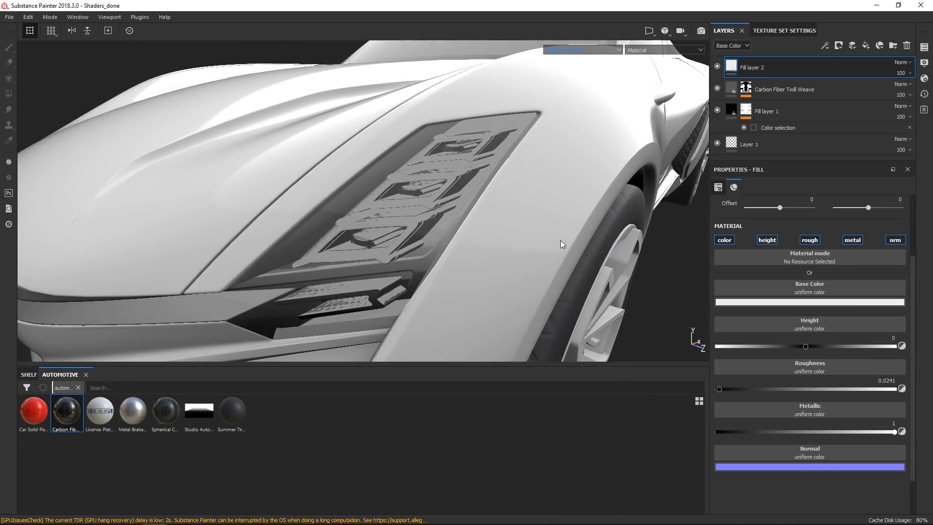
Add a black mask to Fill layer 2.
click(839, 46)
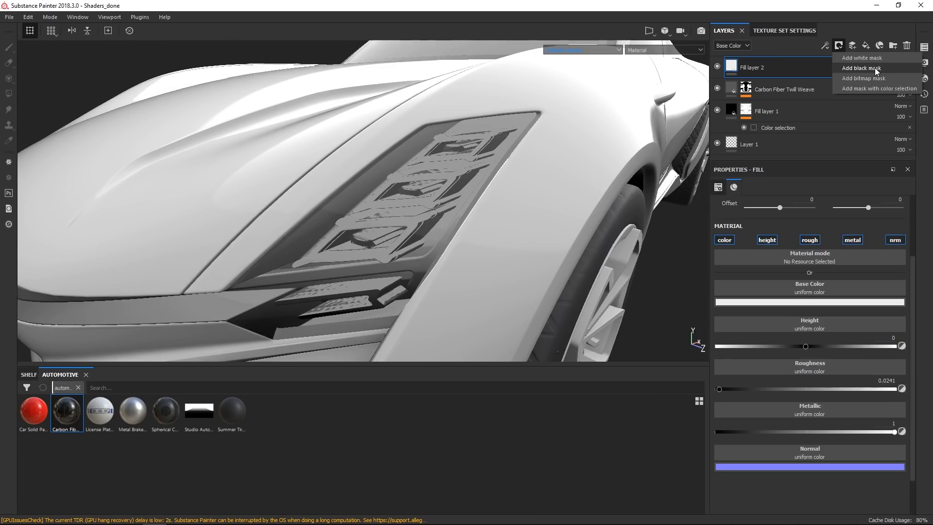
click(875, 72)
alt+drag(476, 234, 508, 211)
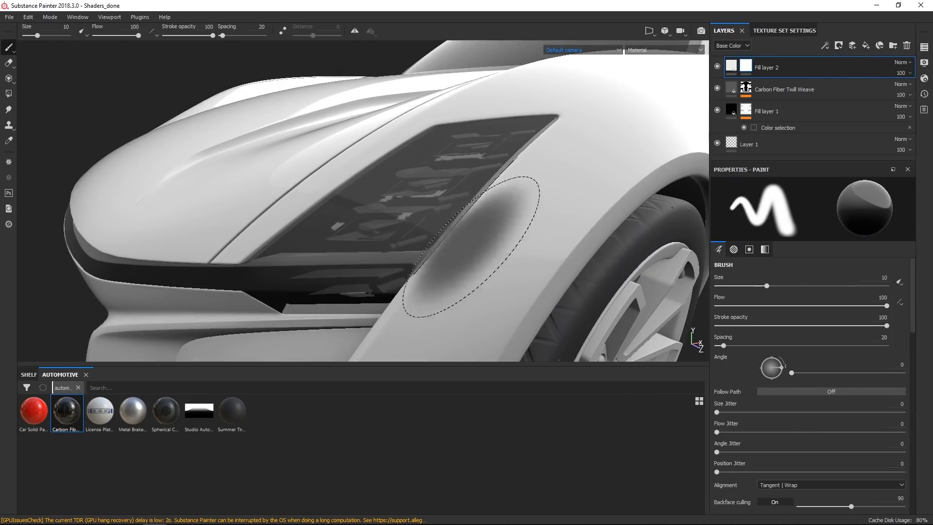
Isolate the Body_C texture set in solo mode and orbit around to examine its parts.
click(926, 48)
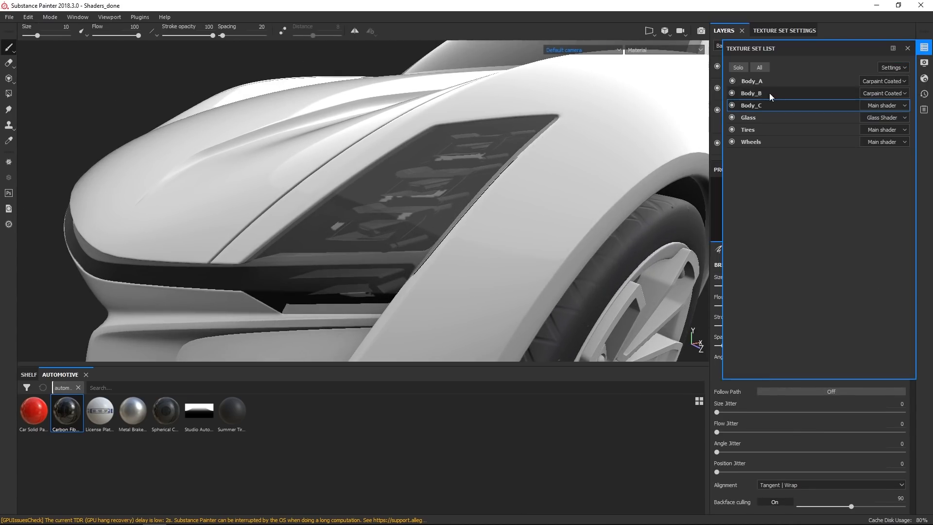
click(740, 67)
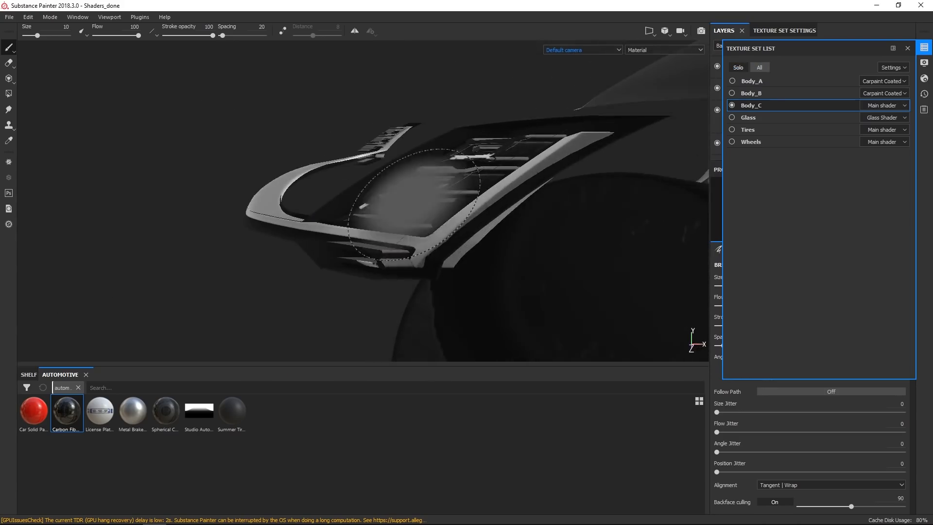
alt+right_drag(421, 167, 403, 128)
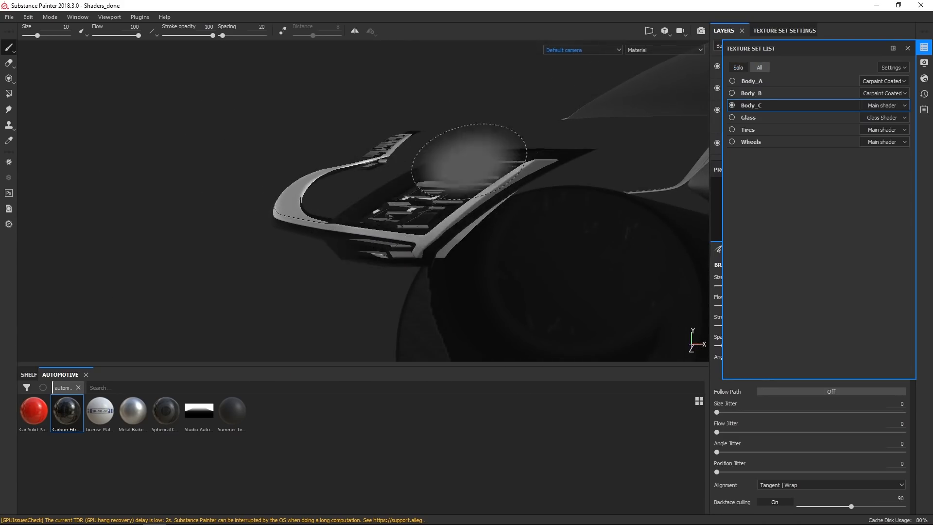
click(10, 94)
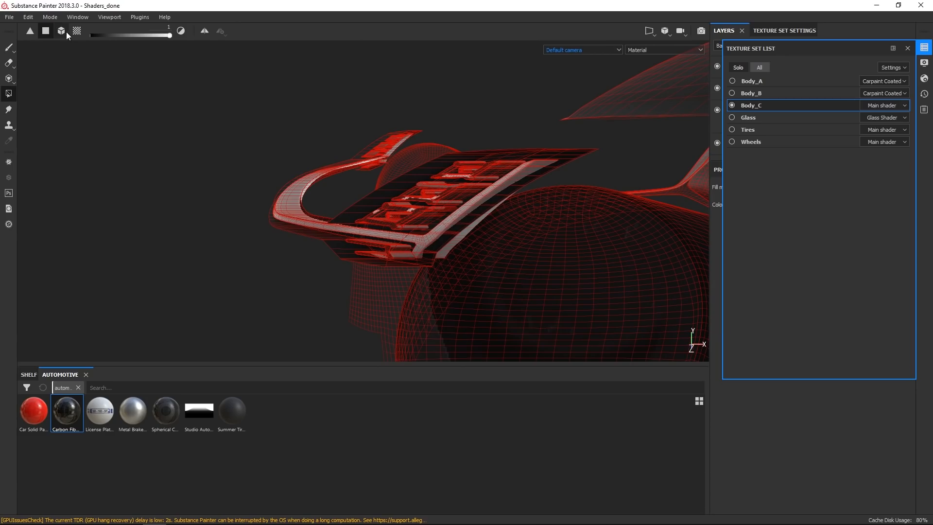
alt+drag(284, 258, 437, 228)
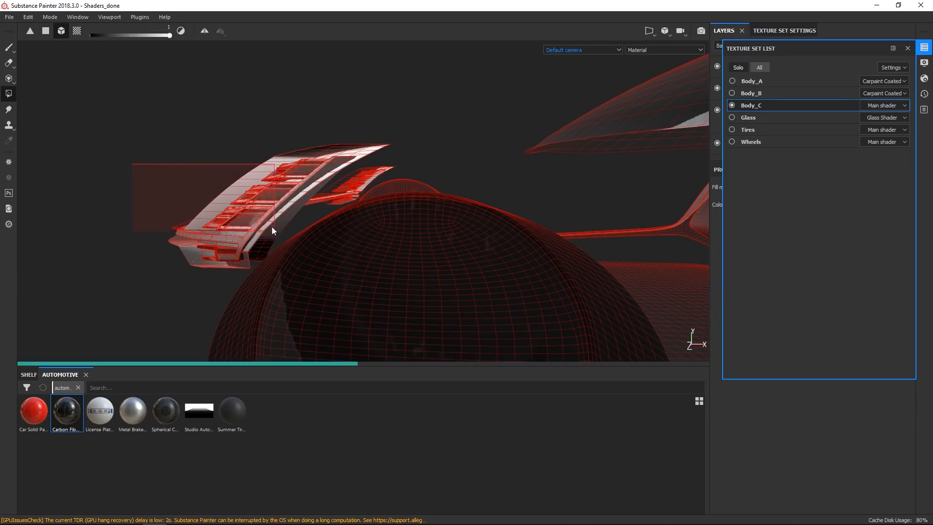
alt+drag(237, 209, 83, 223)
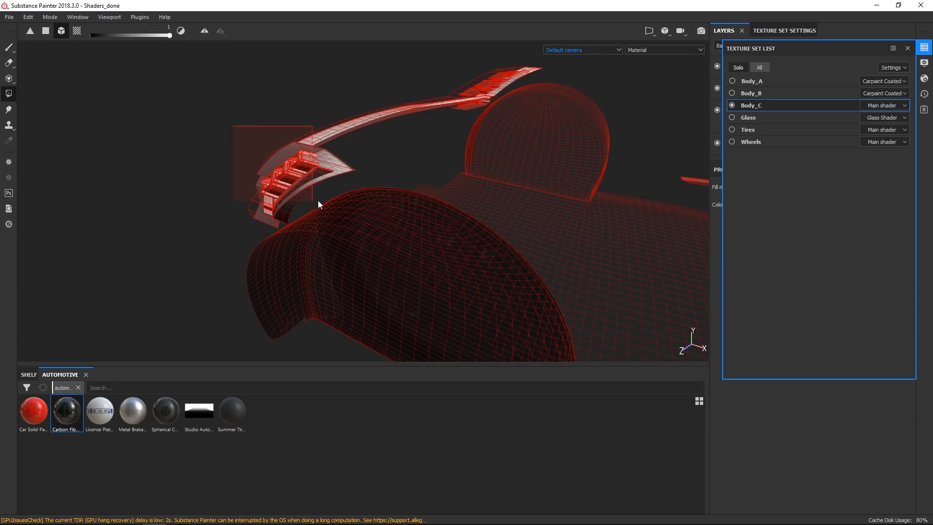
alt+drag(266, 186, 346, 192)
alt+right_drag(346, 192, 272, 209)
alt+drag(273, 209, 228, 175)
alt+right_drag(228, 175, 106, 310)
alt+drag(106, 310, 147, 298)
alt+middle_drag(148, 298, 271, 241)
alt+drag(271, 242, 294, 299)
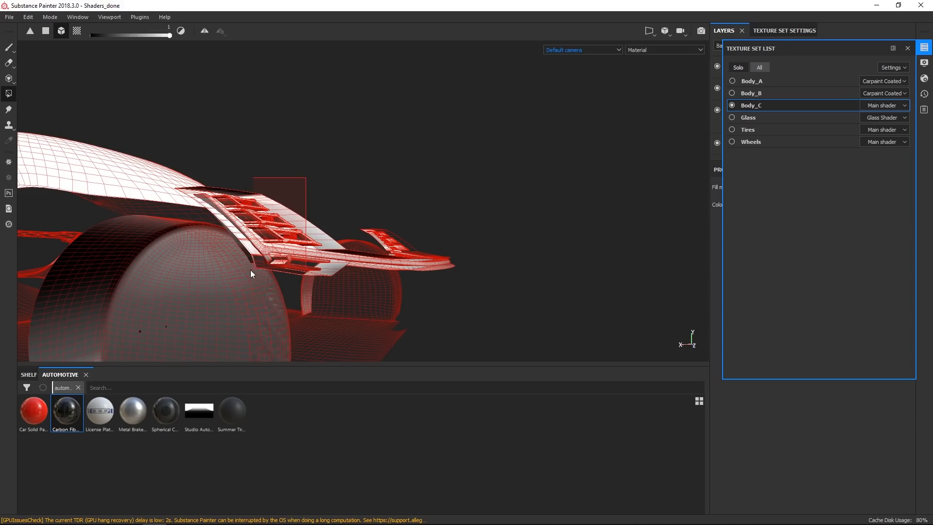
alt+drag(352, 233, 272, 235)
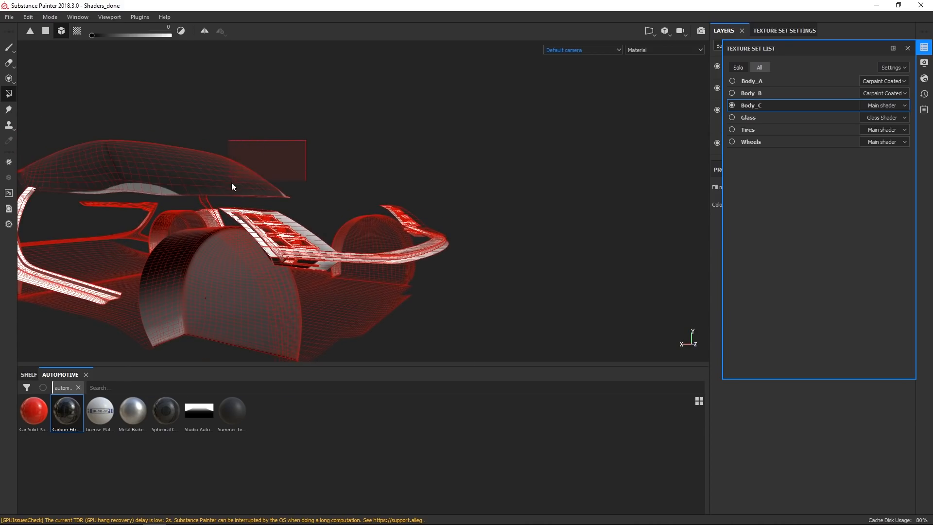
alt+drag(464, 297, 485, 310)
drag(480, 263, 374, 236)
mouse_move(396, 292)
alt+right_down()
mouse_move(442, 302)
mouse_move(398, 281)
alt+right_up()
alt+drag(397, 277, 377, 273)
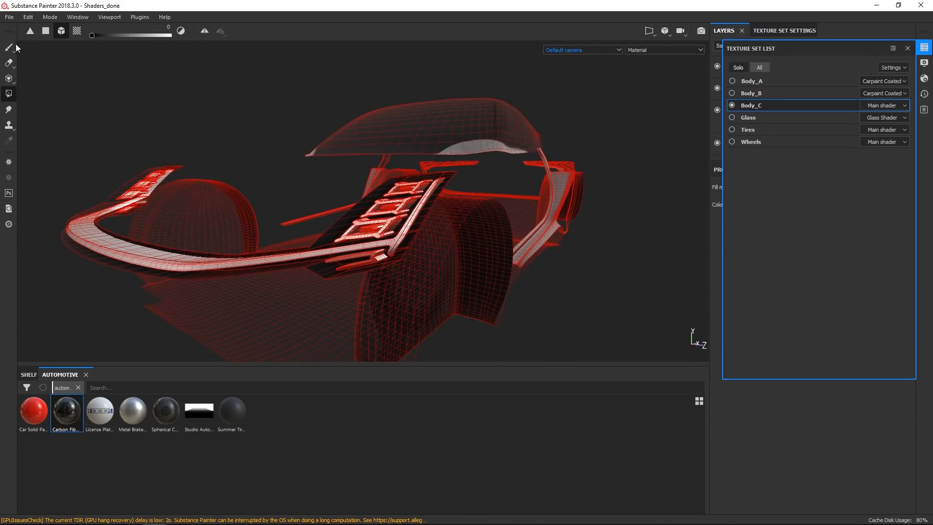
alt+drag(225, 156, 305, 162)
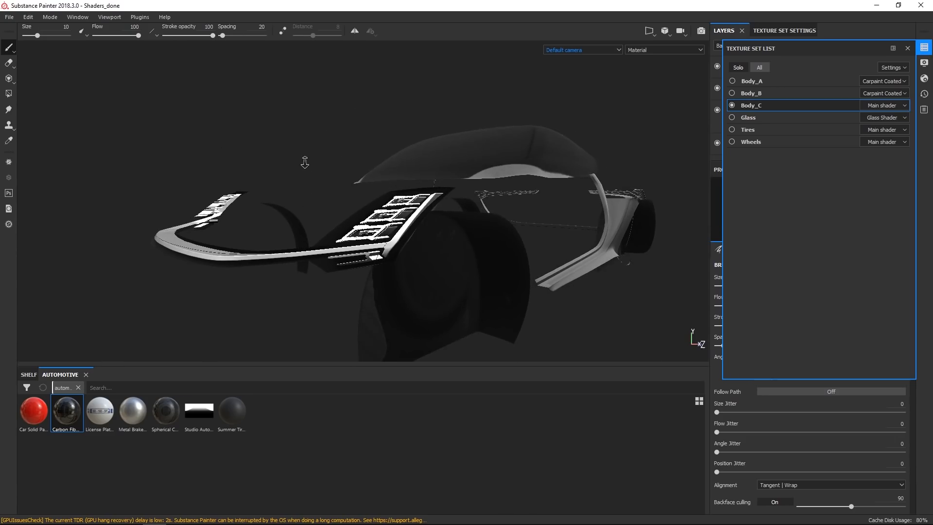
Show all texture sets again, orbit to the car's rear, and select the Body_A texture set.
click(761, 66)
alt+right_drag(503, 252, 520, 134)
alt+drag(479, 197, 500, 227)
alt+middle_drag(500, 228, 347, 265)
alt+drag(347, 265, 437, 267)
mouse_move(437, 267)
alt+middle_down()
mouse_move(480, 208)
mouse_move(534, 181)
alt+middle_up()
alt+drag(364, 207, 494, 194)
alt+right_drag(423, 248, 391, 289)
alt+drag(391, 289, 503, 278)
mouse_move(421, 197)
alt+right_down()
mouse_move(427, 293)
mouse_move(448, 294)
alt+right_up()
alt+drag(449, 295, 390, 292)
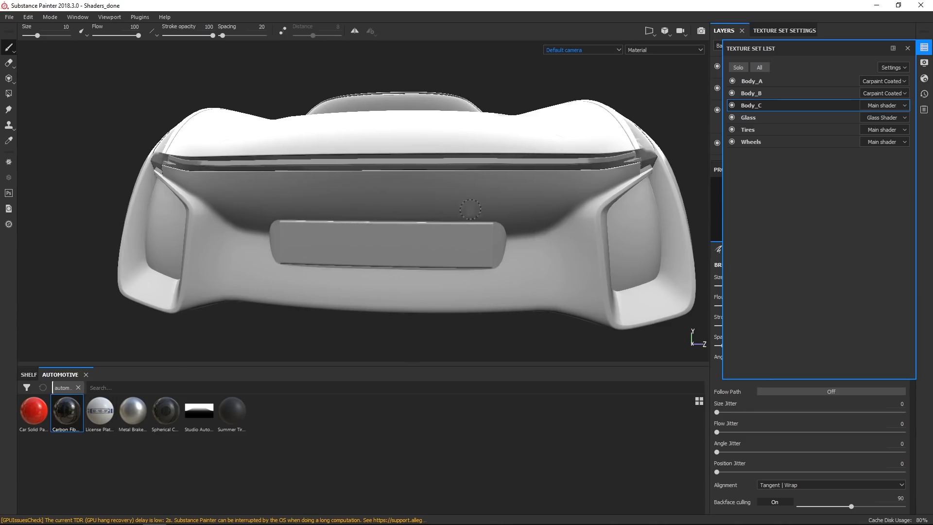
click(780, 82)
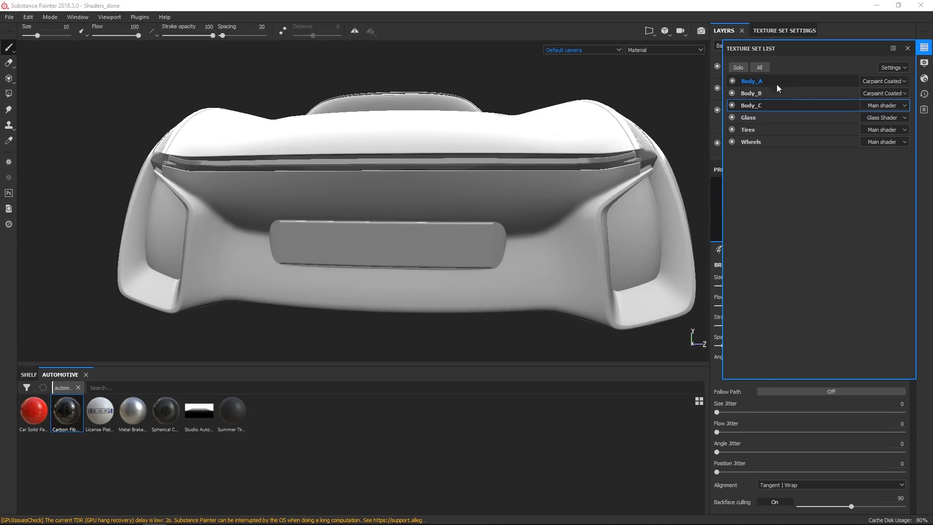
click(925, 48)
Add the License Plate Europe material as a new layer on Body_A in the 2D UV view.
key(F3)
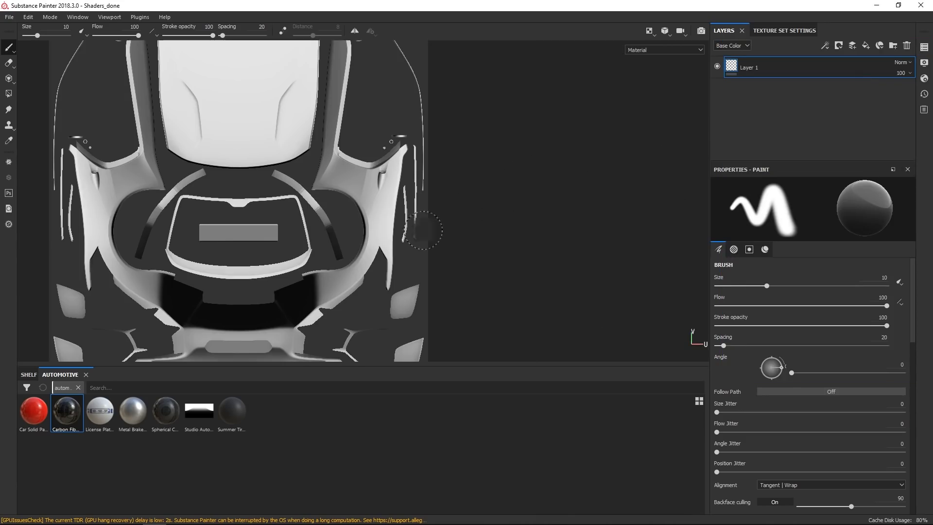
alt+middle_drag(270, 246, 393, 241)
scroll(392, 241, up, 3)
scroll(391, 240, down, 6)
alt+middle_drag(409, 207, 408, 231)
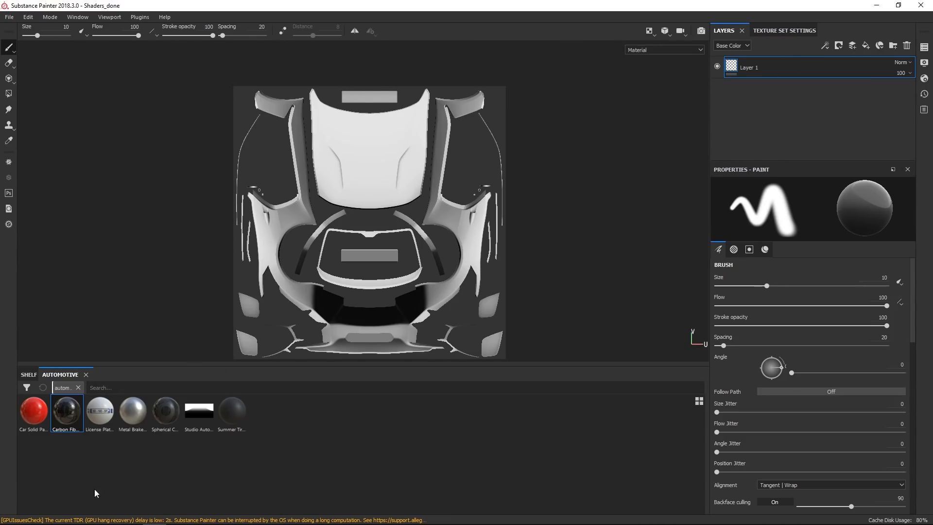
drag(96, 418, 767, 61)
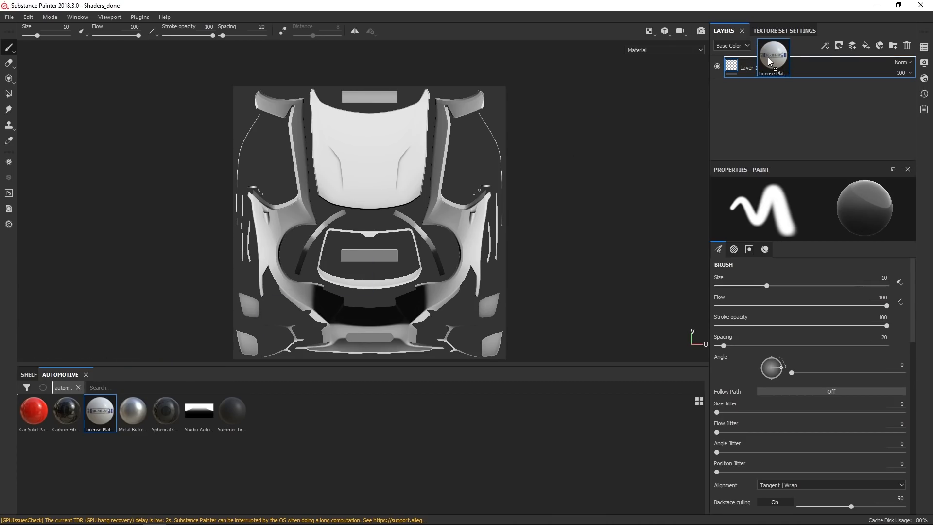
drag(768, 58, 767, 59)
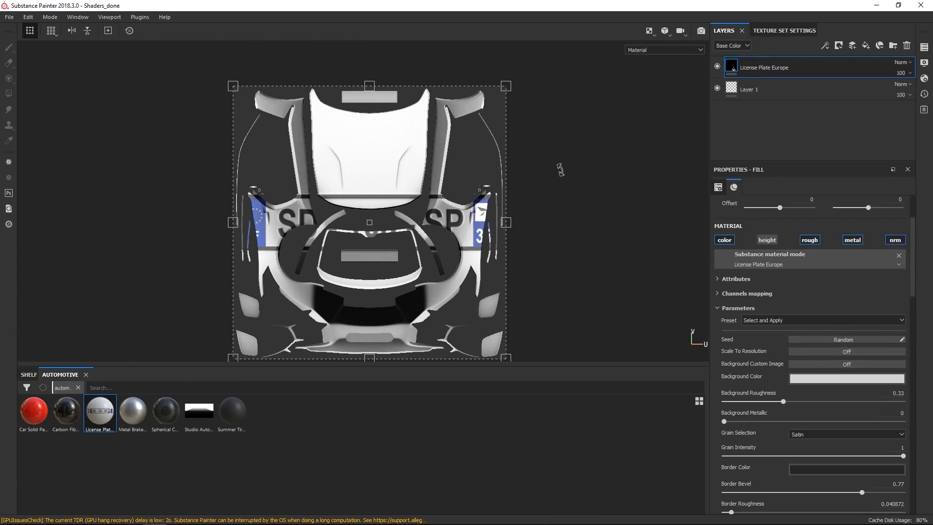
Move and scale the license plate projection onto the rear plate area of the UV layout.
drag(509, 86, 394, 255)
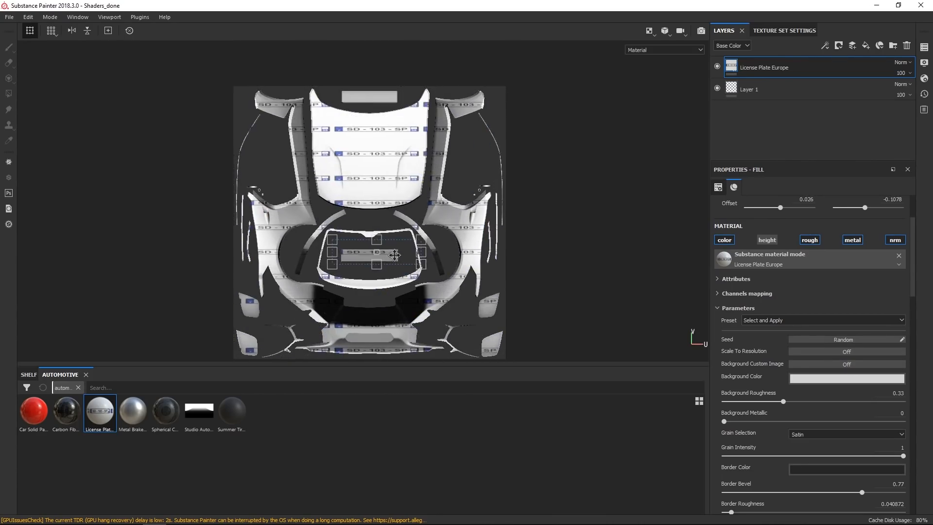
scroll(387, 259, up, 3)
drag(339, 229, 361, 248)
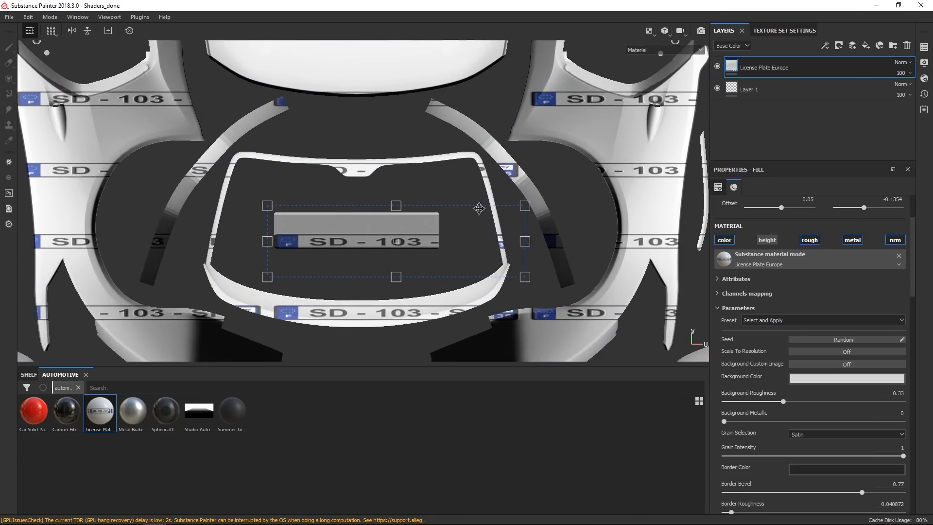
drag(526, 204, 453, 147)
drag(426, 205, 426, 224)
mouse_move(452, 171)
mouse_down()
mouse_move(441, 155)
mouse_move(436, 164)
mouse_up()
drag(390, 230, 392, 237)
drag(440, 162, 445, 141)
drag(413, 209, 413, 216)
scroll(418, 218, up, 2)
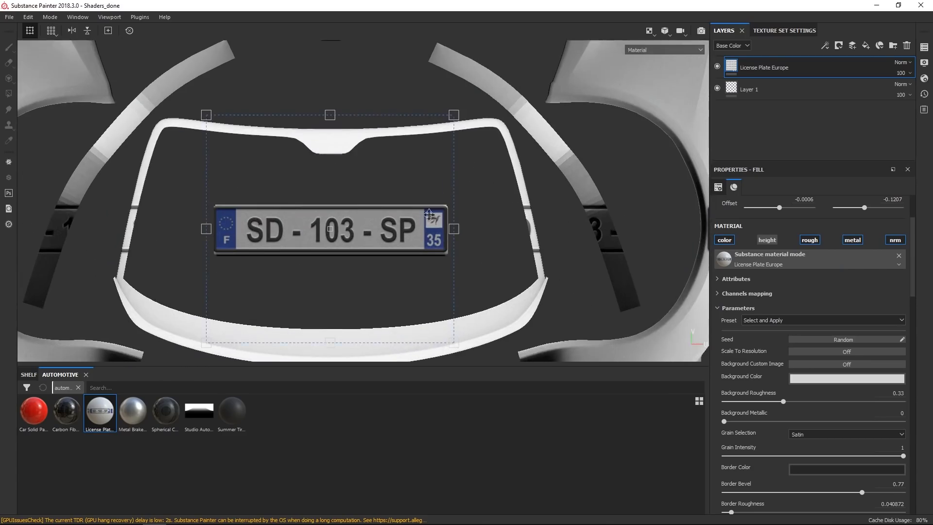
drag(333, 115, 325, 108)
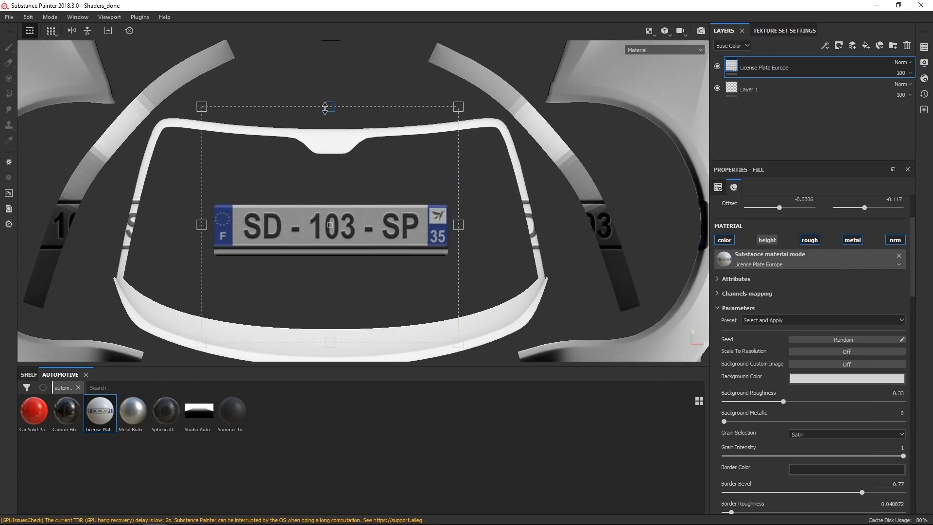
drag(342, 213, 347, 221)
drag(466, 232, 434, 238)
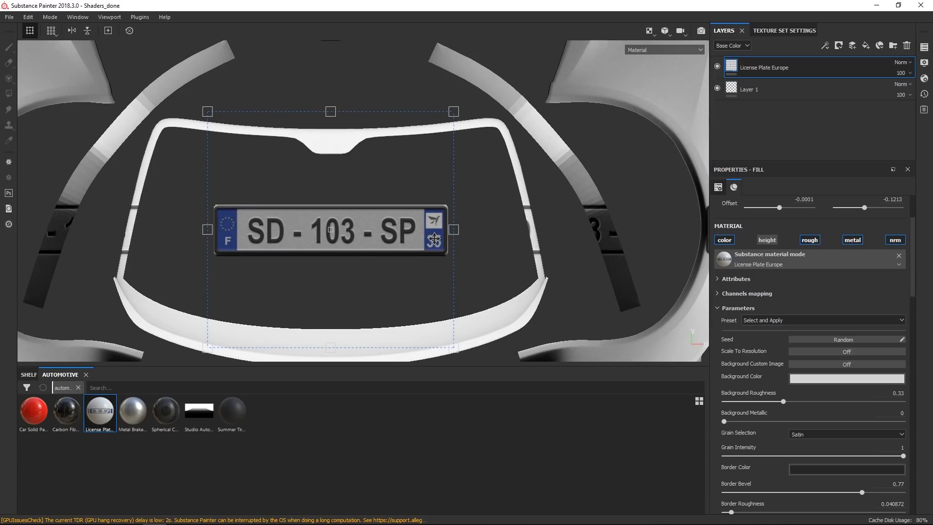
Set the license plate layer's tiling to None.
scroll(584, 257, up, 1)
scroll(535, 204, down, 5)
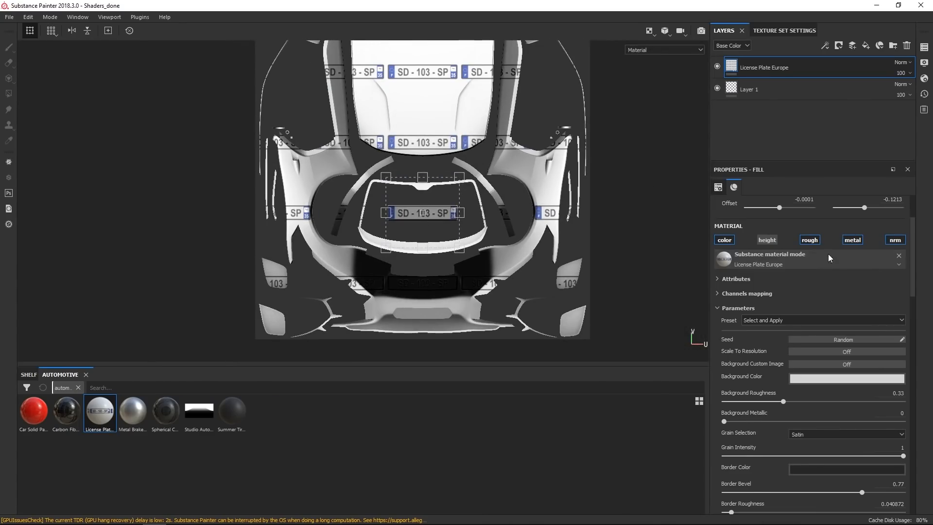
scroll(829, 256, up, 3)
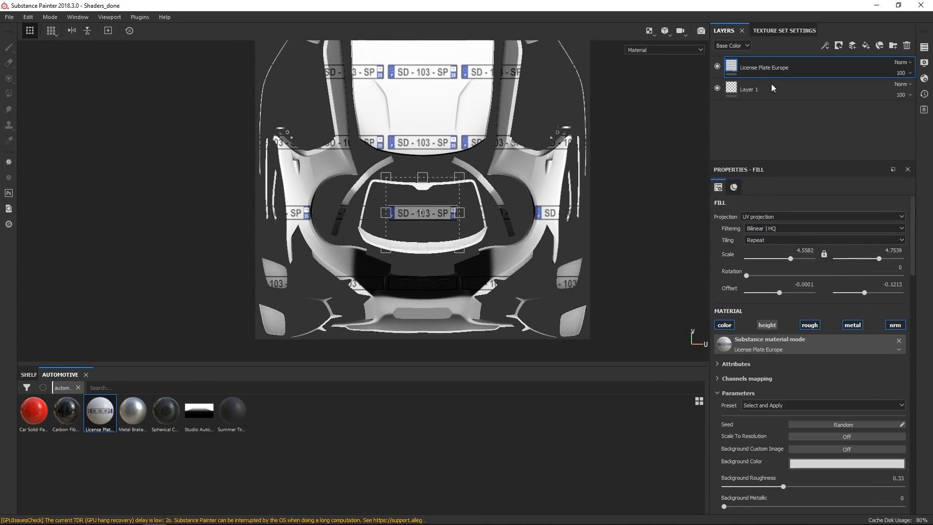
click(761, 243)
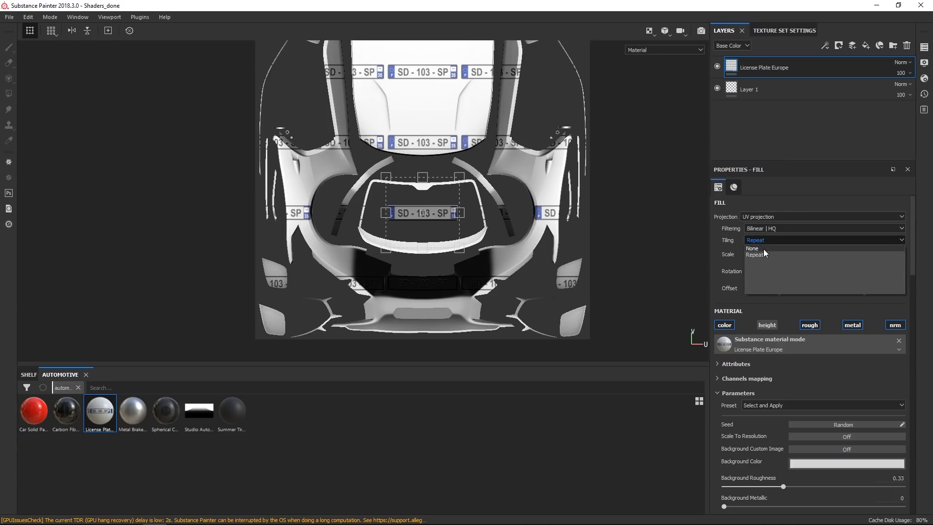
click(761, 249)
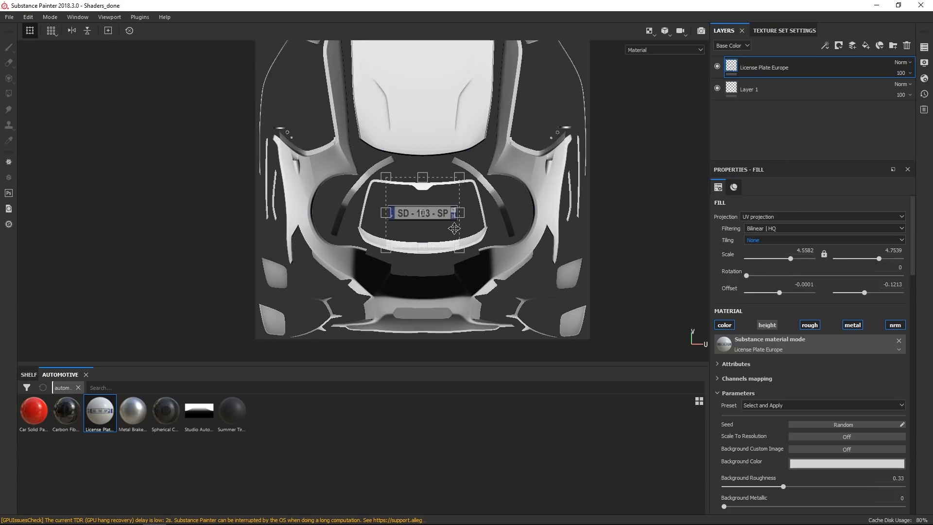
Rename the plate layer License Plate 1 and duplicate it.
scroll(445, 226, up, 3)
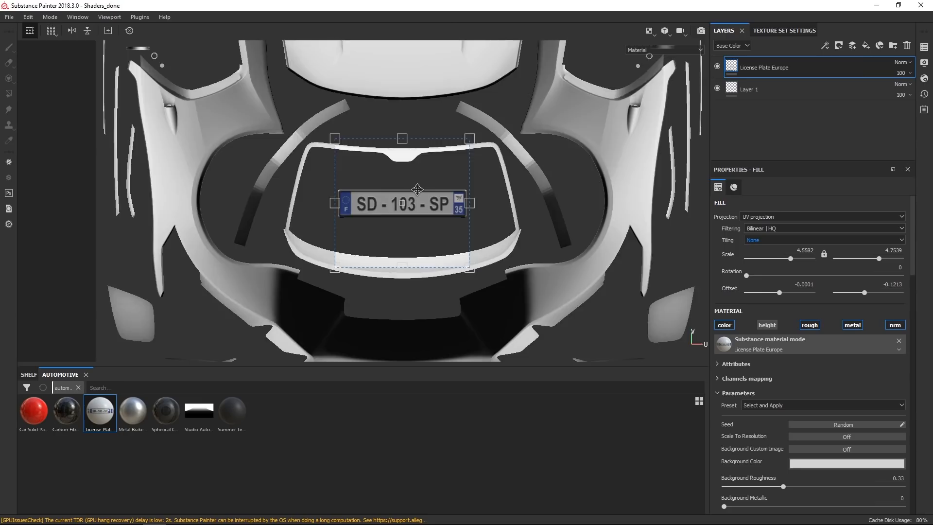
scroll(421, 192, down, 3)
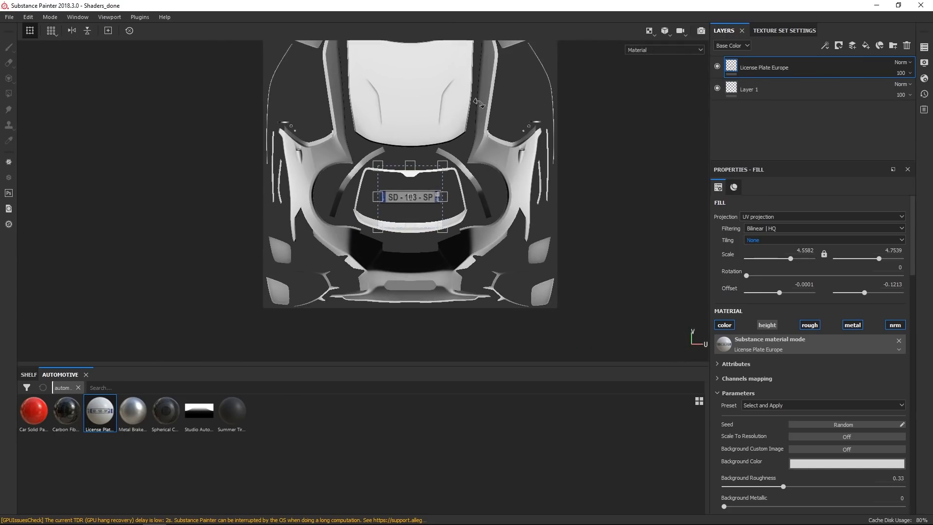
alt+middle_drag(457, 92, 442, 196)
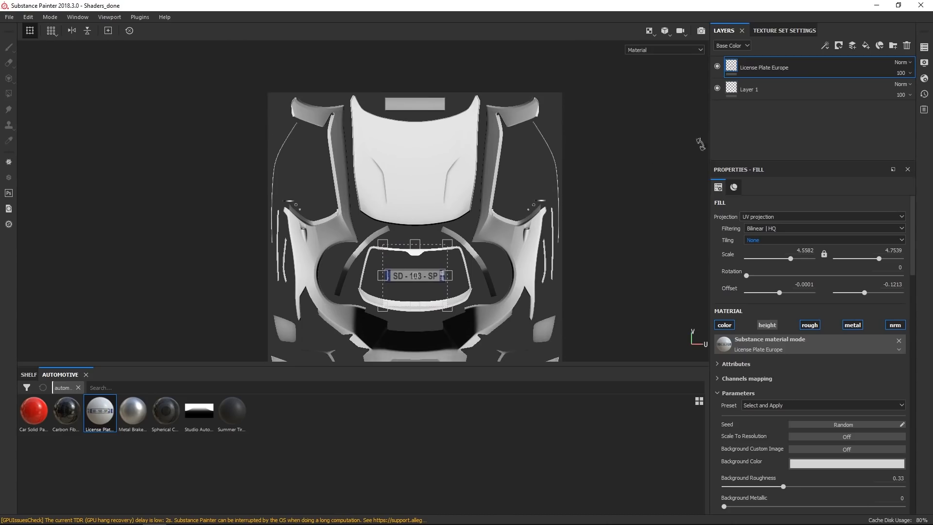
key(F2)
key(F3)
double_click(761, 70)
double_click(782, 68)
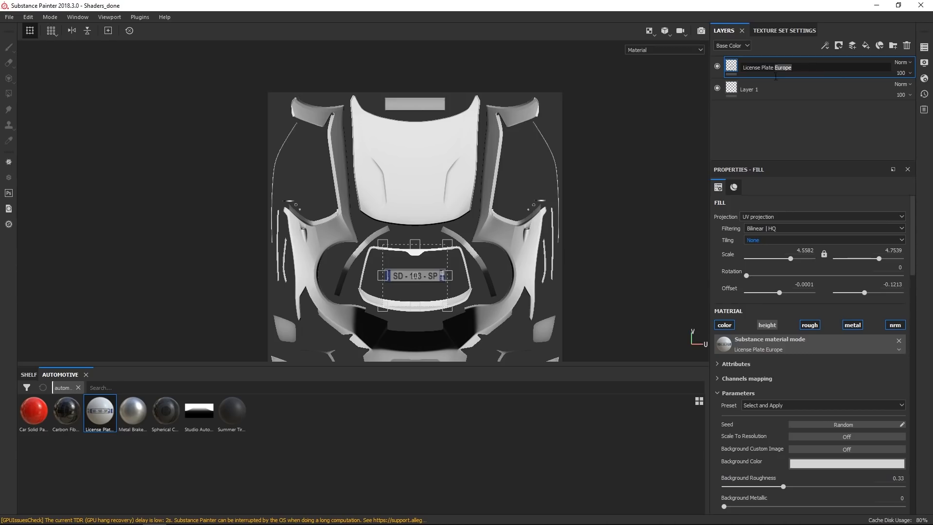
text(1)
key(Return)
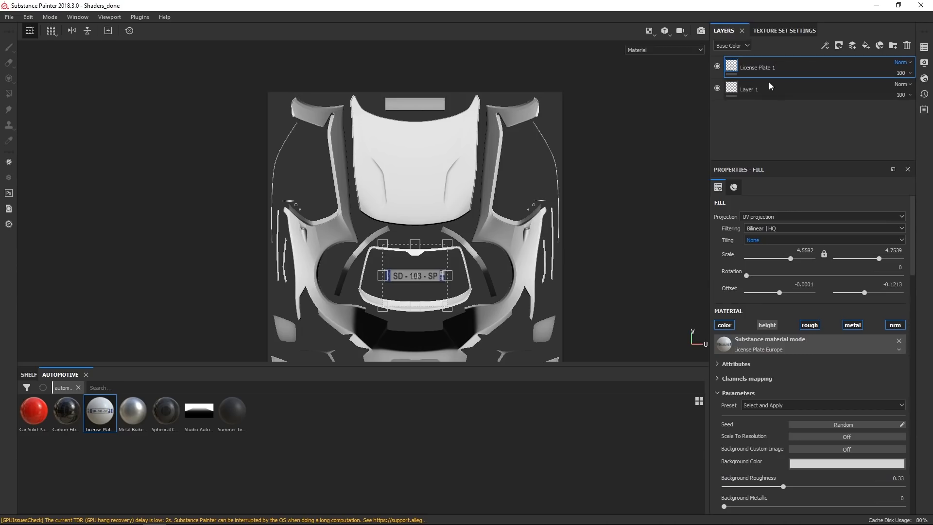
right_click(813, 65)
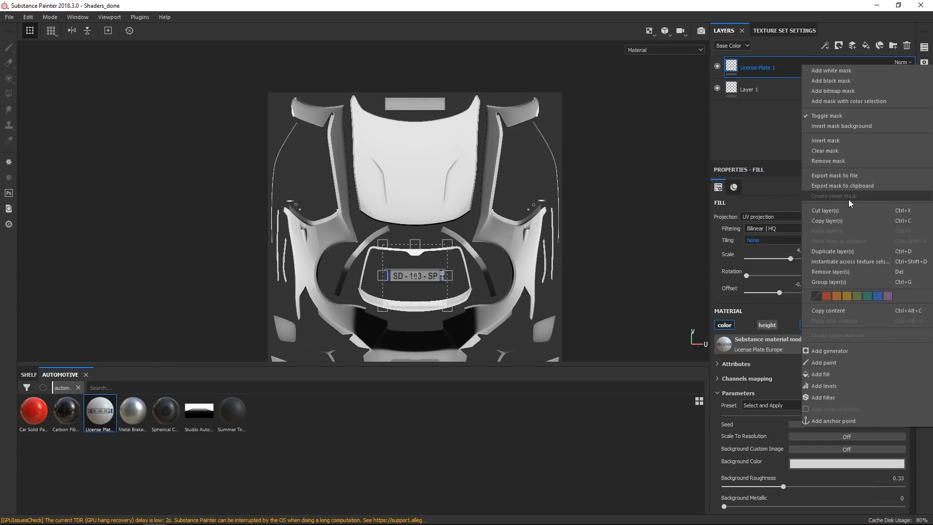
click(846, 257)
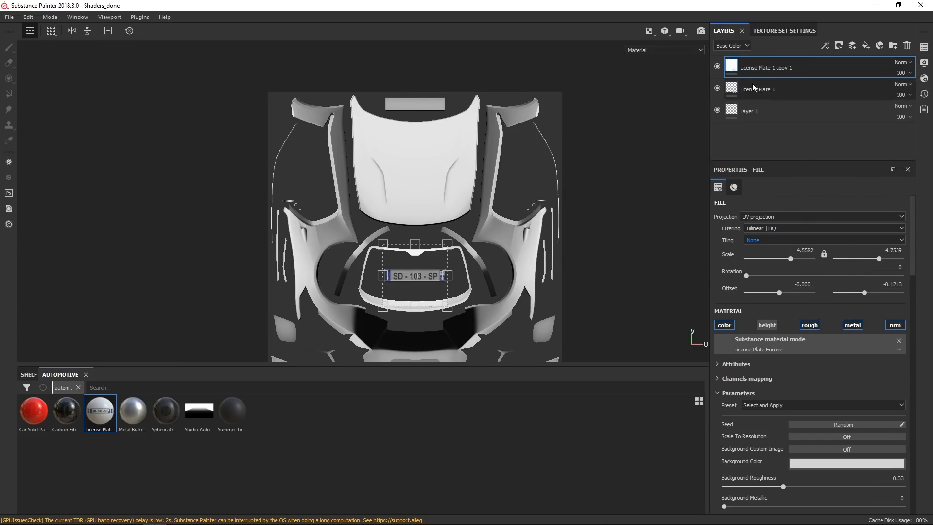
Rename the duplicate License Plate 2 and set its projection rotation to 180.
double_click(777, 69)
click(777, 69)
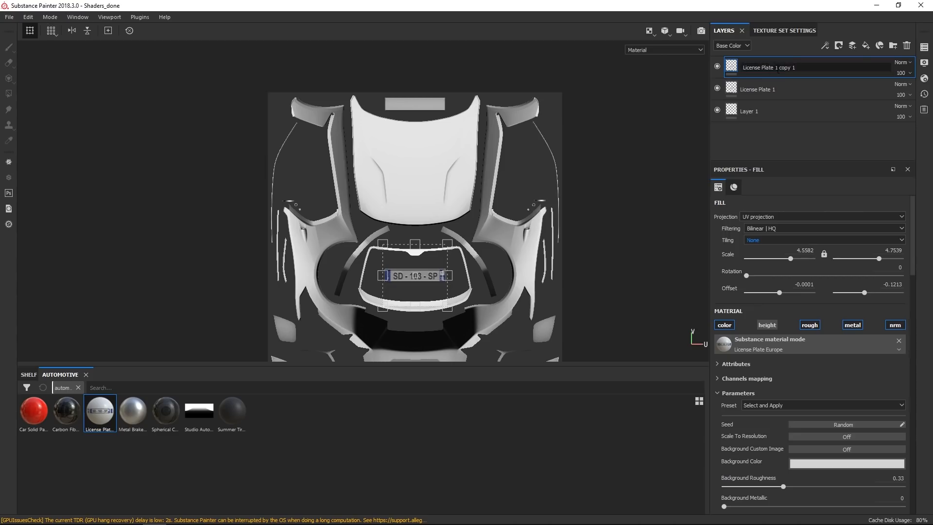
text(2)
key(Return)
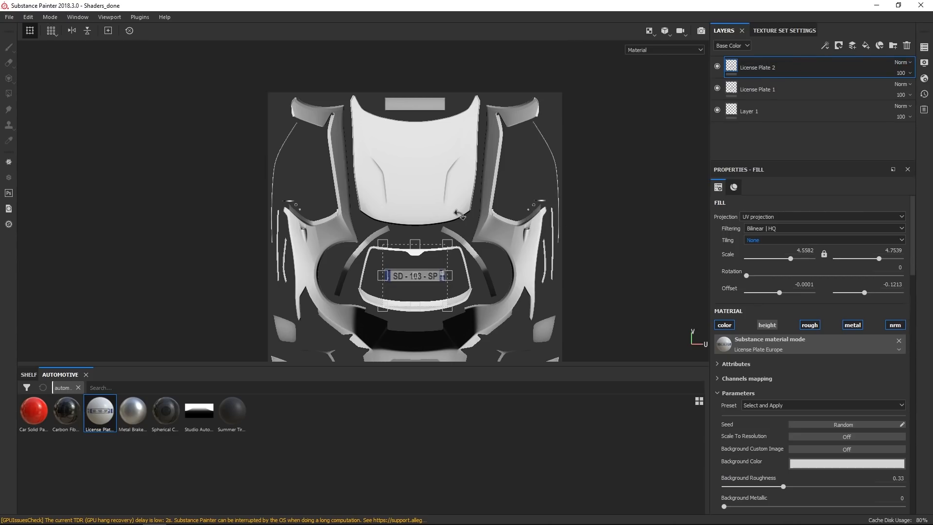
shift+drag(494, 299, 372, 344)
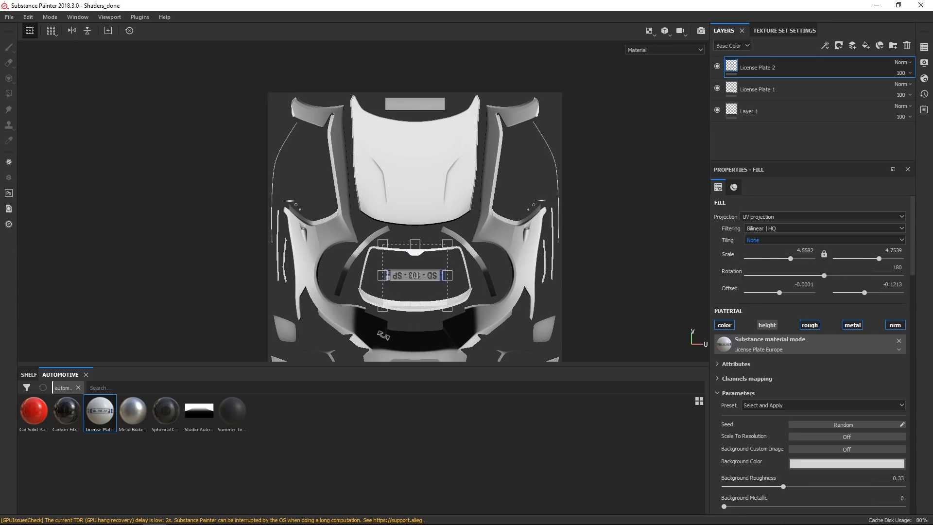
Move and resize the License Plate 2 projection onto the front plate area above the hood in the UV layout.
drag(409, 291, 417, 211)
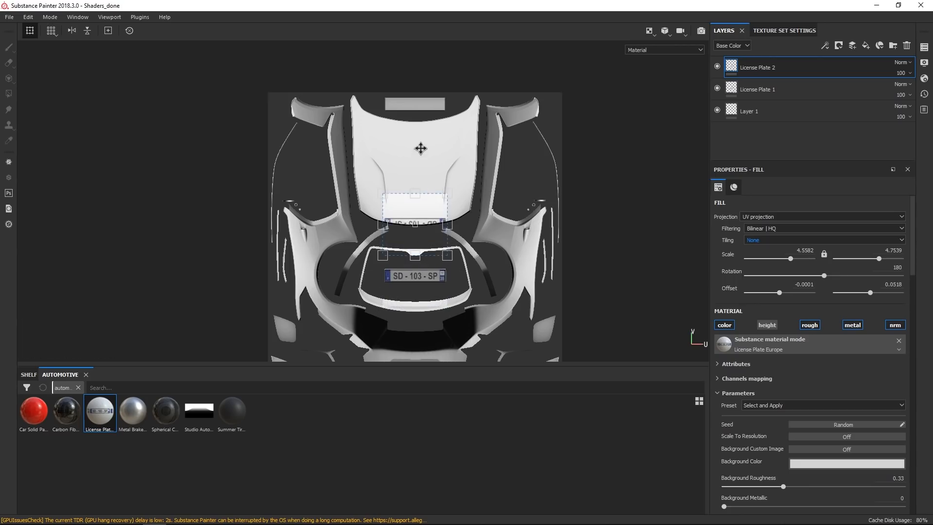
drag(424, 145, 424, 121)
scroll(424, 120, up, 3)
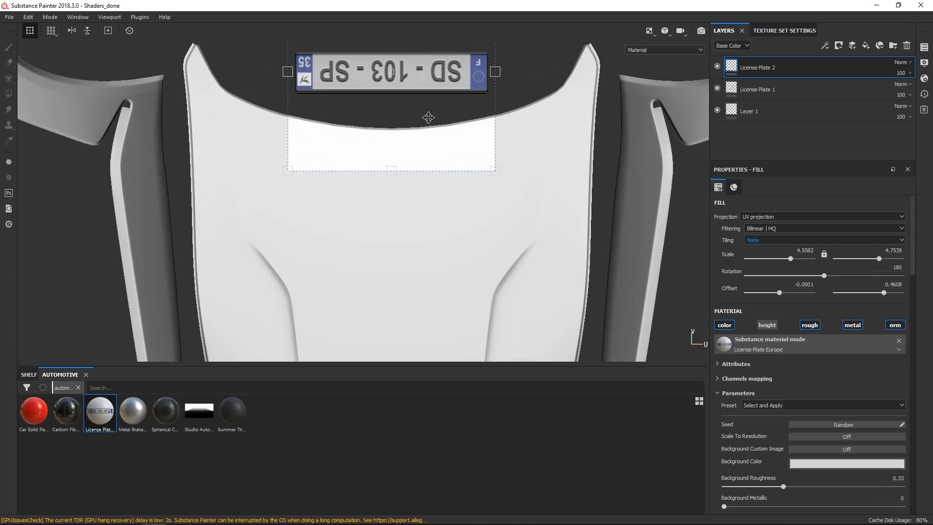
drag(428, 73, 434, 77)
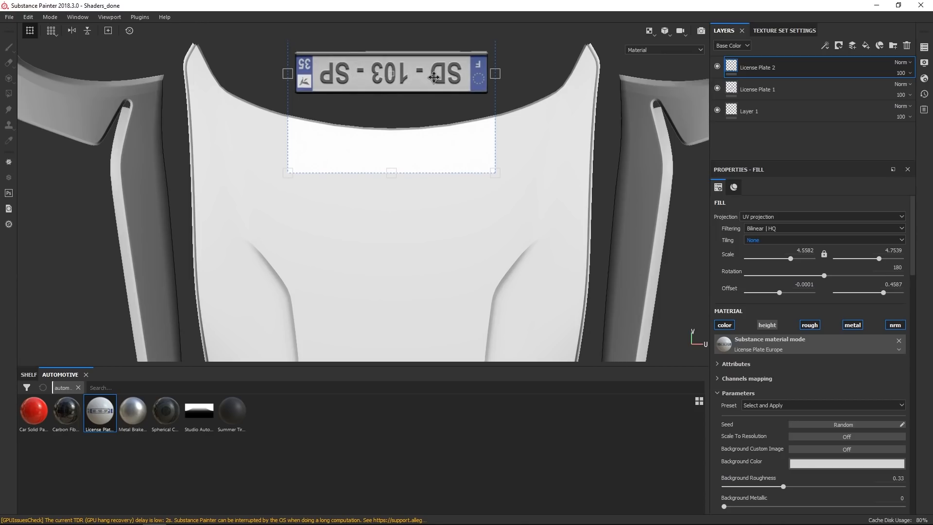
drag(498, 72, 445, 78)
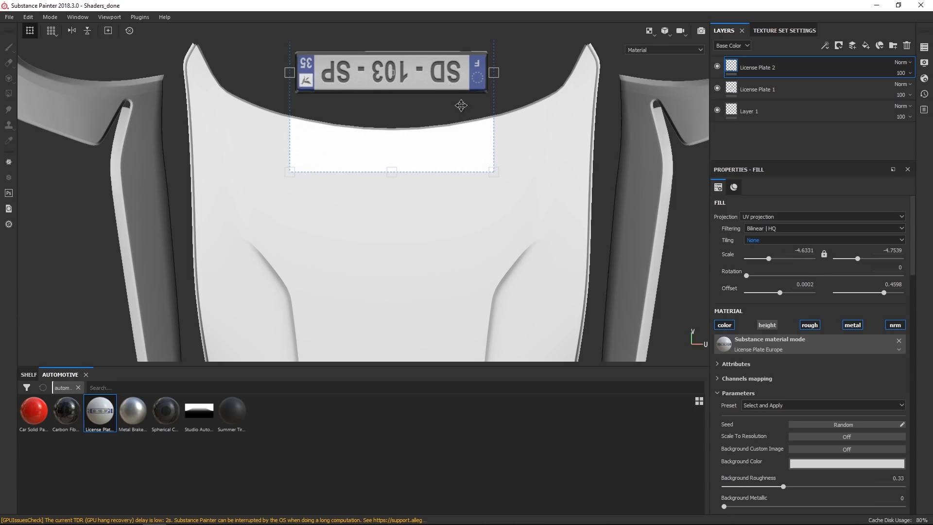
scroll(459, 96, up, 2)
scroll(473, 133, down, 9)
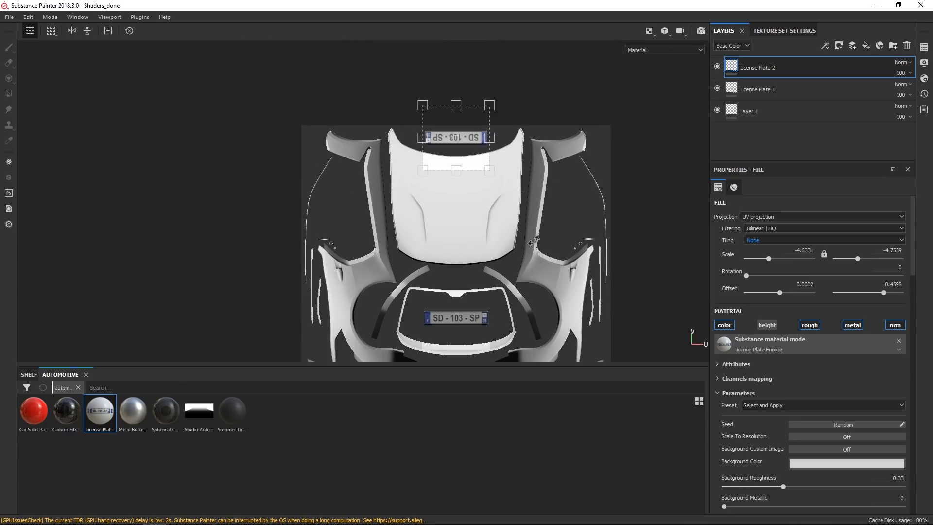
scroll(496, 148, up, 6)
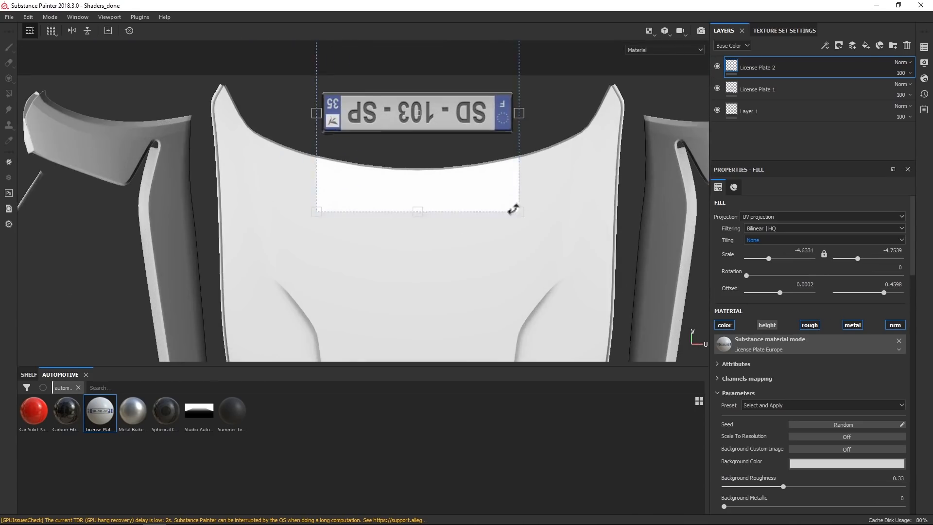
Create a new folder and move both license plate layers into it.
click(894, 46)
click(782, 90)
ctrl+click(795, 117)
drag(789, 106, 815, 66)
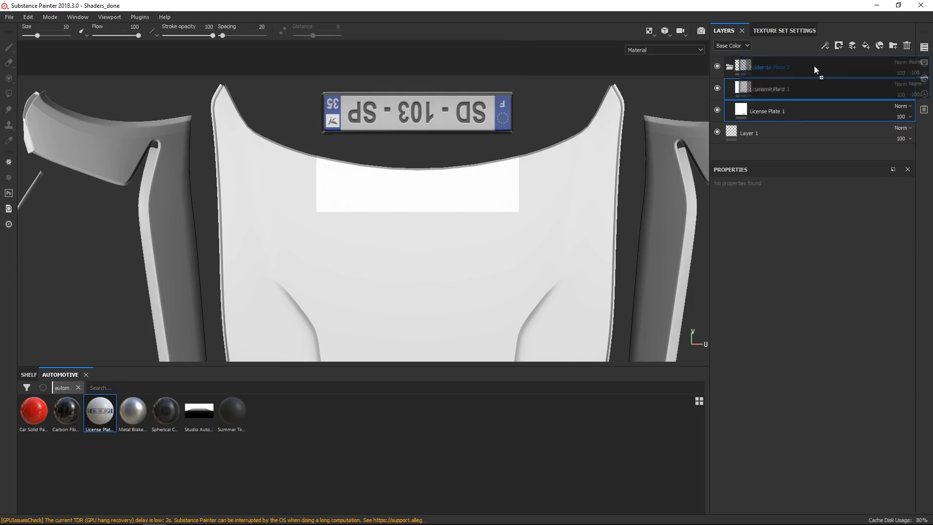
Add a black mask to the plate folder and reveal the plate areas with the Polygon Fill tool in UV chunk mode.
scroll(542, 170, up, 3)
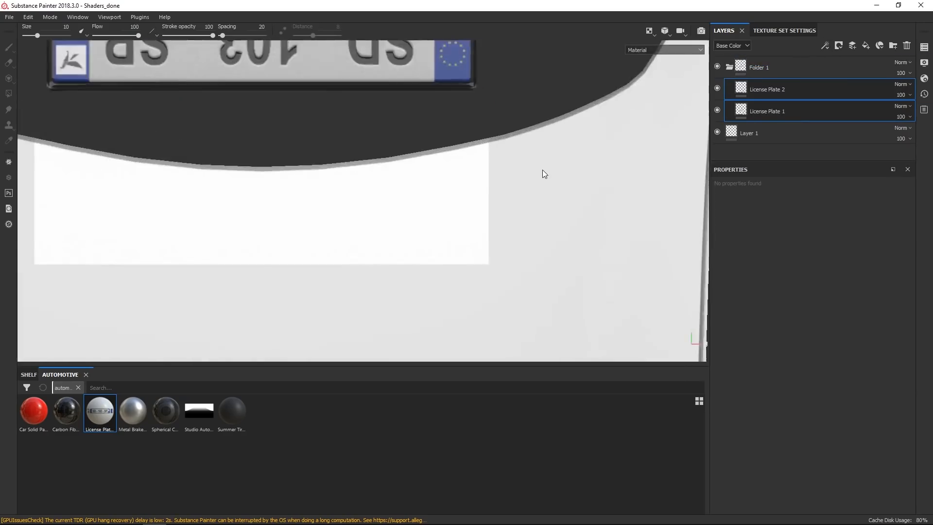
scroll(548, 171, down, 6)
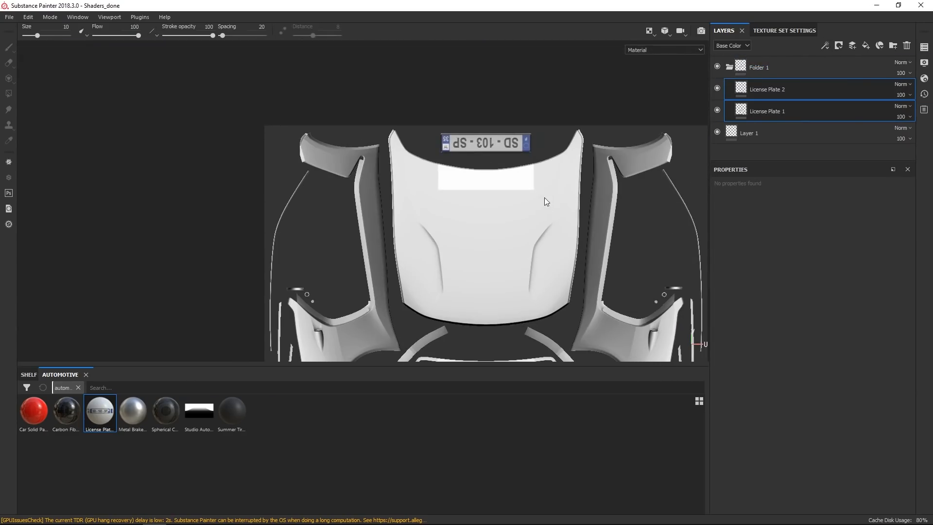
scroll(554, 202, down, 3)
middle_drag(585, 259, 527, 219)
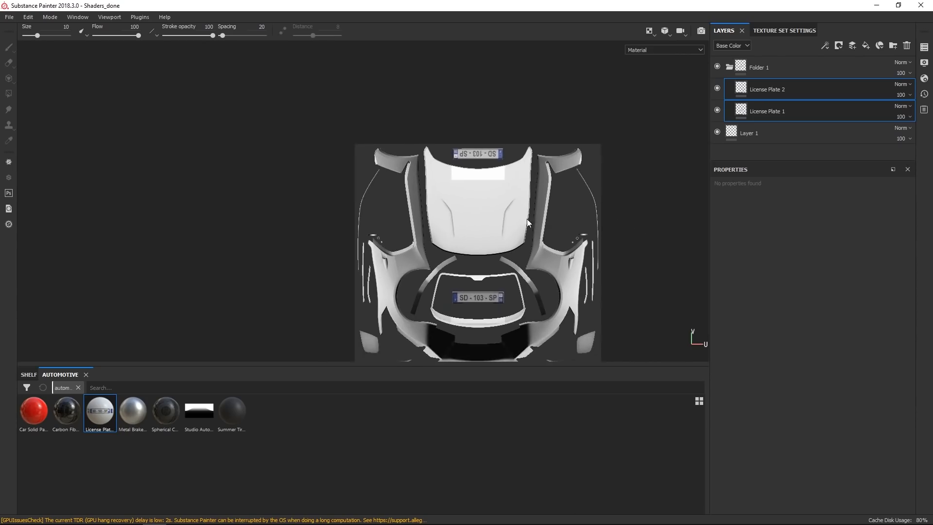
scroll(527, 219, up, 2)
click(791, 66)
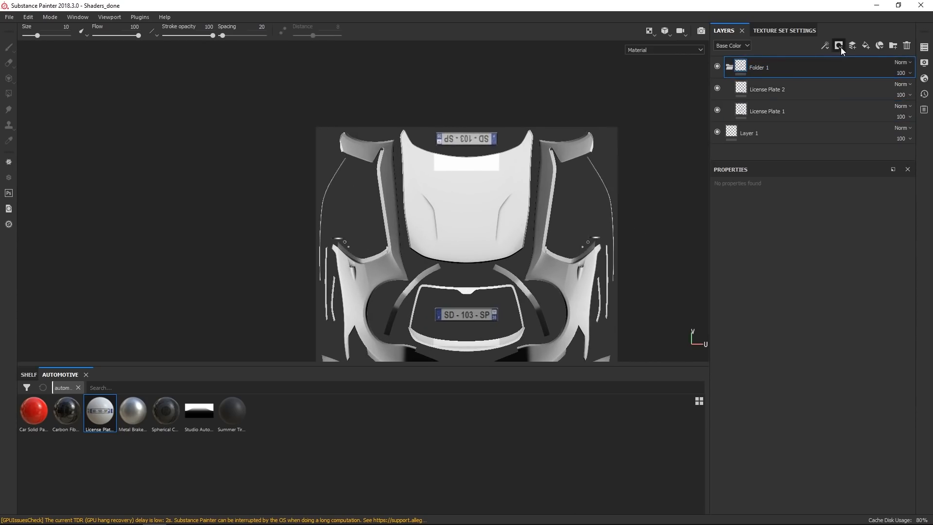
click(840, 47)
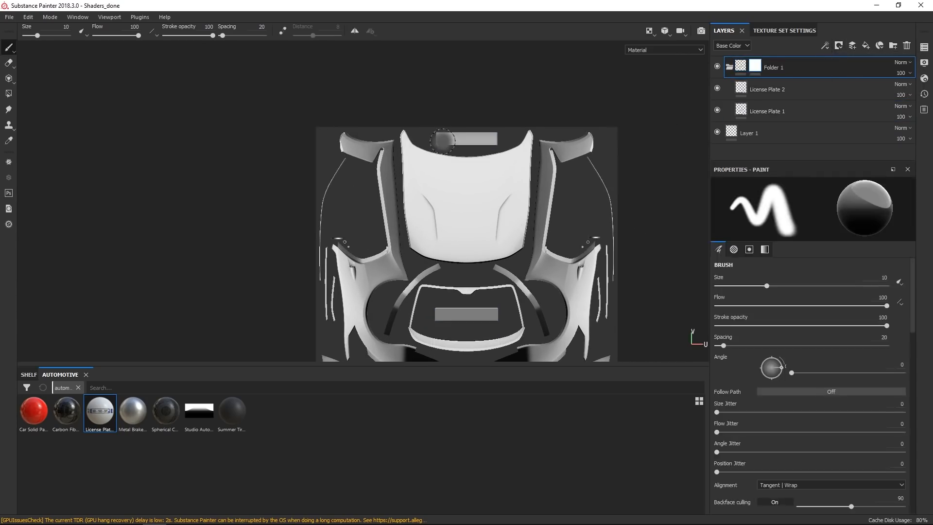
click(9, 93)
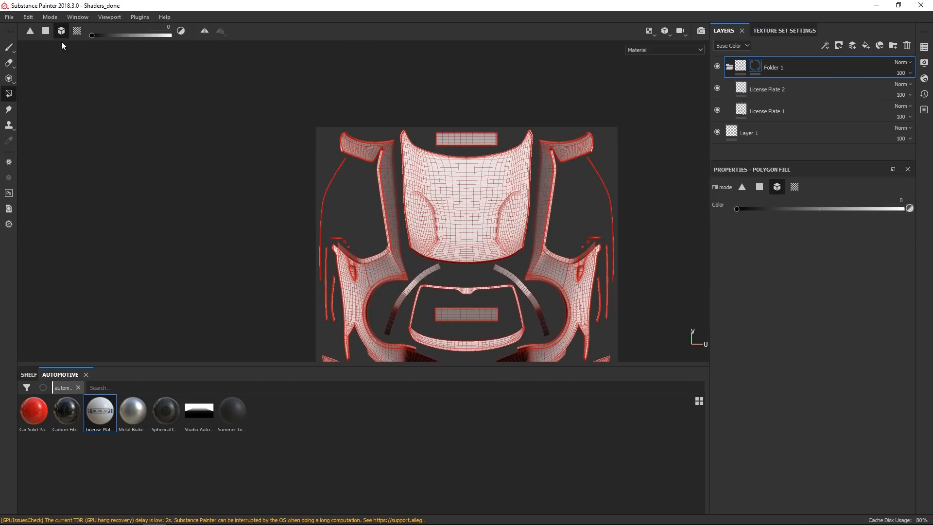
click(77, 32)
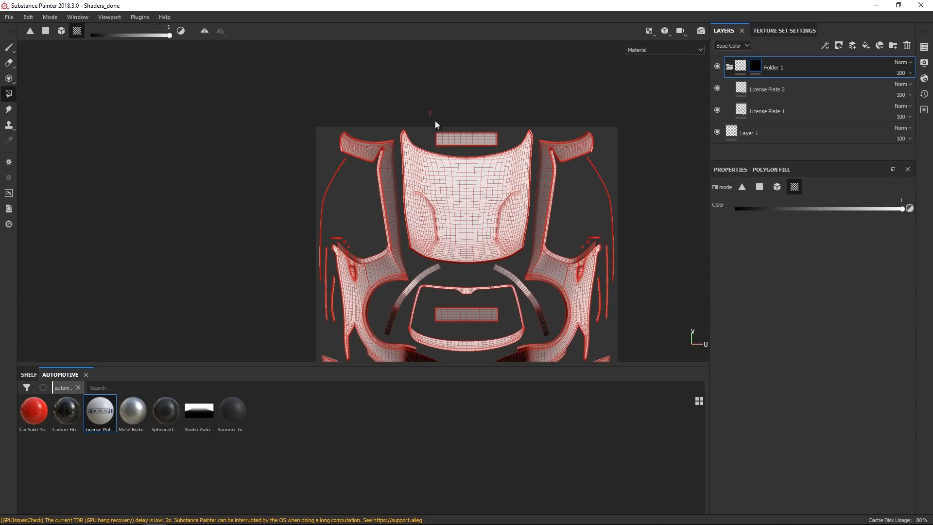
click(448, 316)
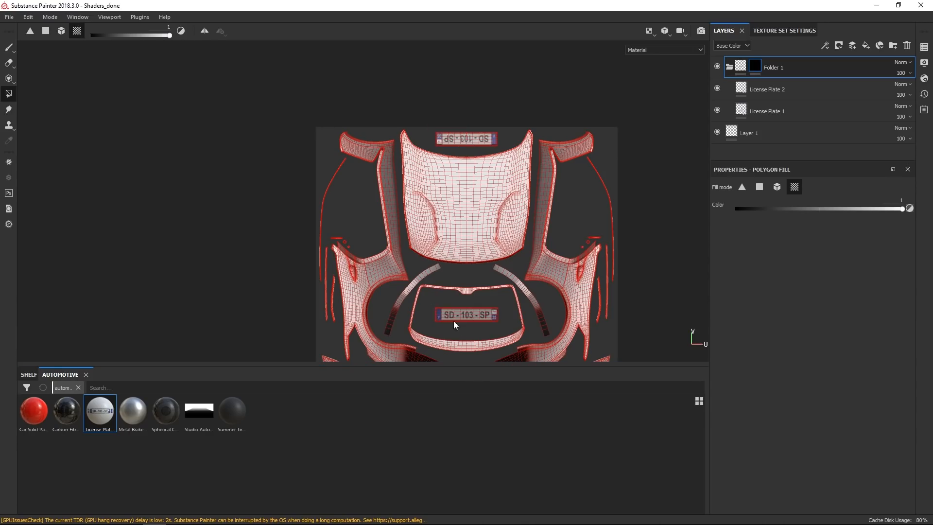
click(15, 48)
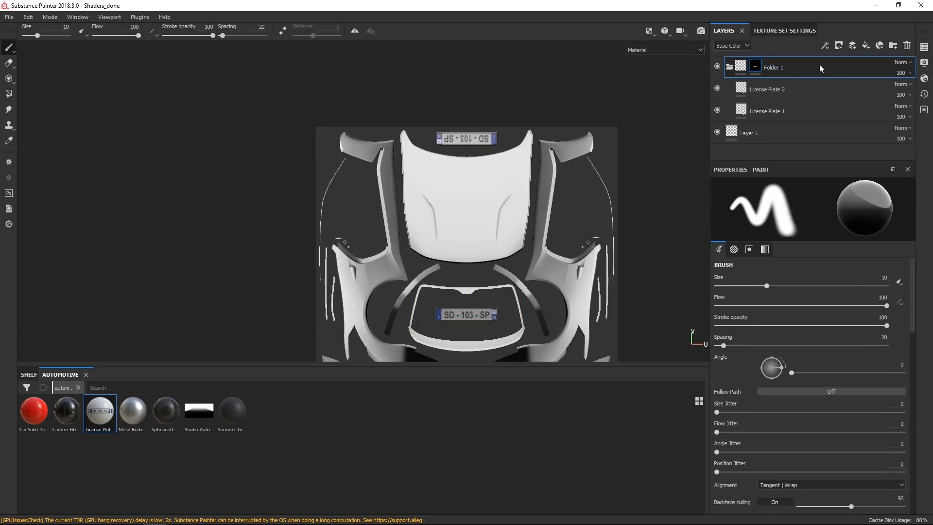
Return to the 3D view, select Layer 1 and add a new folder named Paint above it.
key(F2)
alt+drag(546, 216, 375, 193)
scroll(540, 204, down, 5)
alt+drag(564, 183, 530, 181)
alt+right_drag(530, 182, 551, 202)
alt+middle_drag(551, 202, 487, 204)
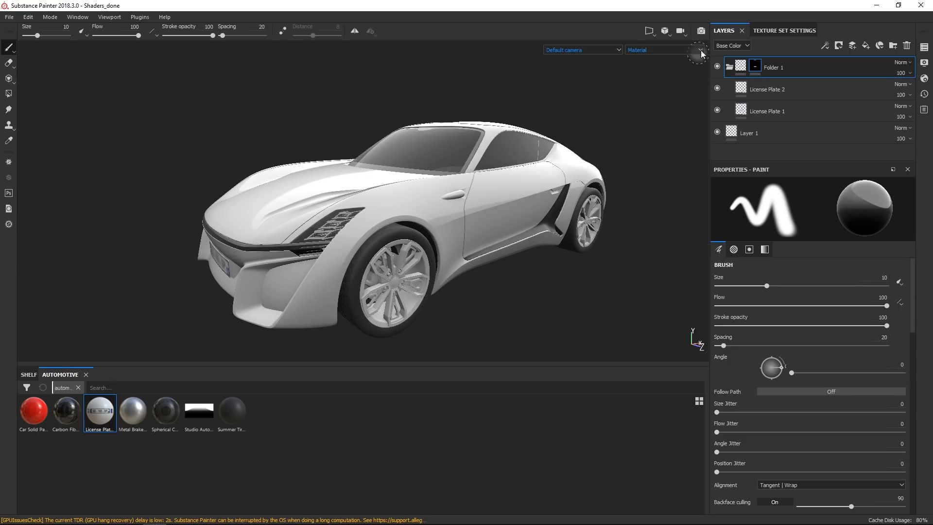
click(730, 67)
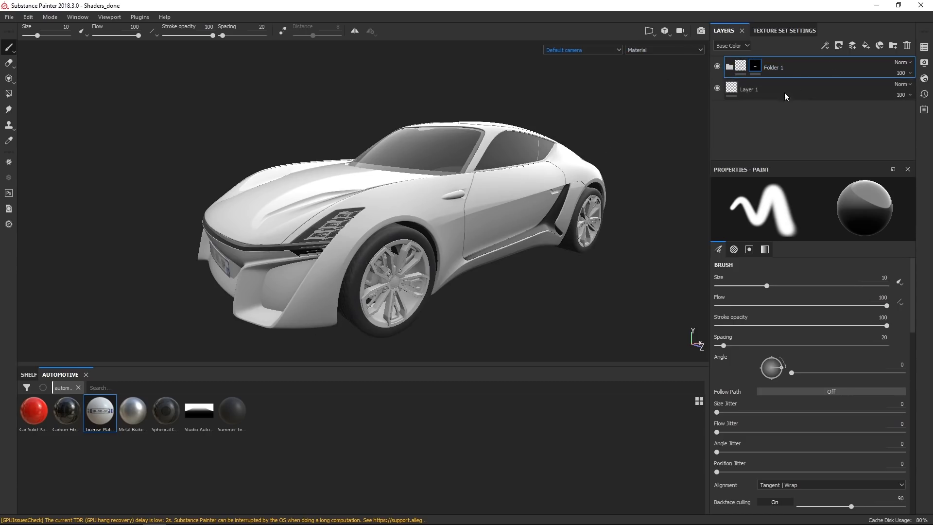
click(806, 89)
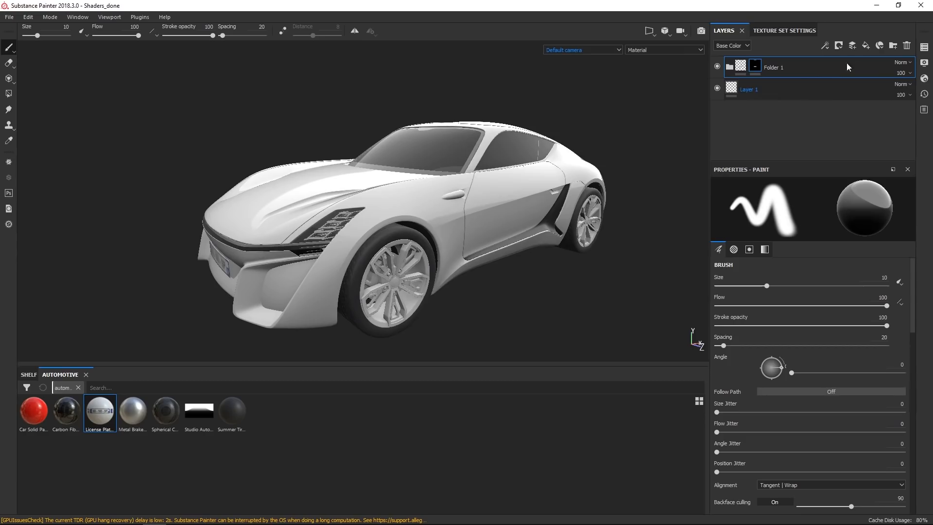
click(893, 47)
double_click(762, 90)
text(Paint)
key(Return)
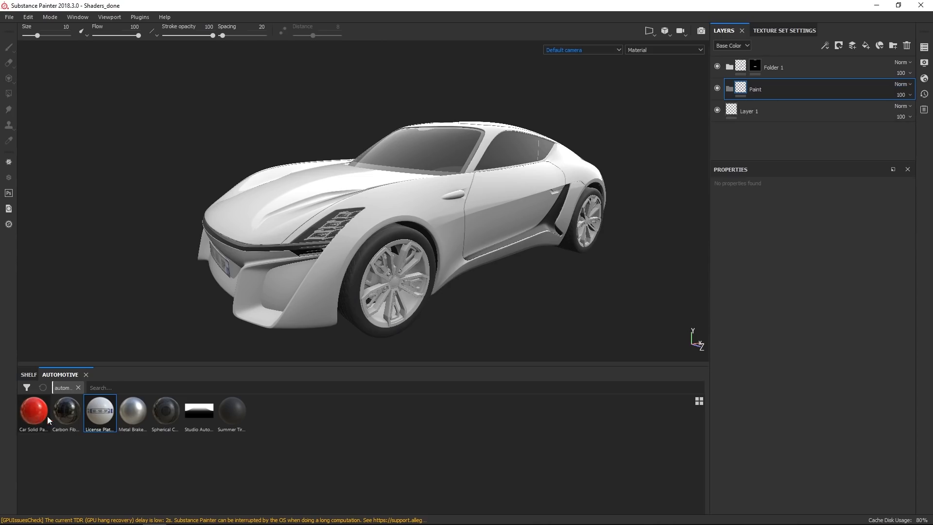
Add the Car Solid Paint material inside the Paint folder.
drag(36, 414, 774, 91)
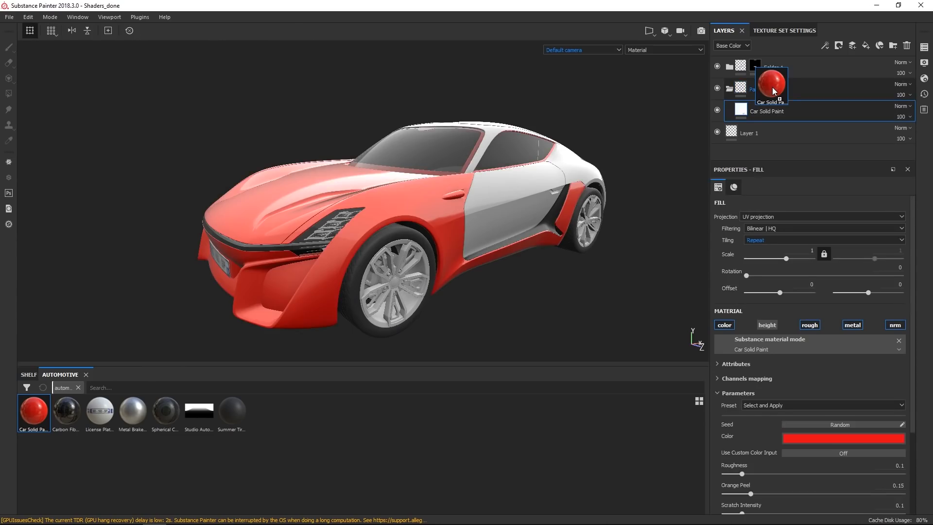
alt+drag(470, 247, 489, 258)
alt+right_drag(488, 257, 476, 236)
alt+drag(477, 236, 401, 186)
alt+right_drag(393, 238, 490, 327)
alt+right_drag(389, 209, 413, 252)
alt+drag(413, 253, 458, 244)
alt+right_drag(306, 266, 351, 47)
alt+drag(467, 251, 397, 157)
alt+drag(378, 243, 405, 264)
alt+right_drag(404, 268, 402, 181)
alt+drag(394, 199, 438, 257)
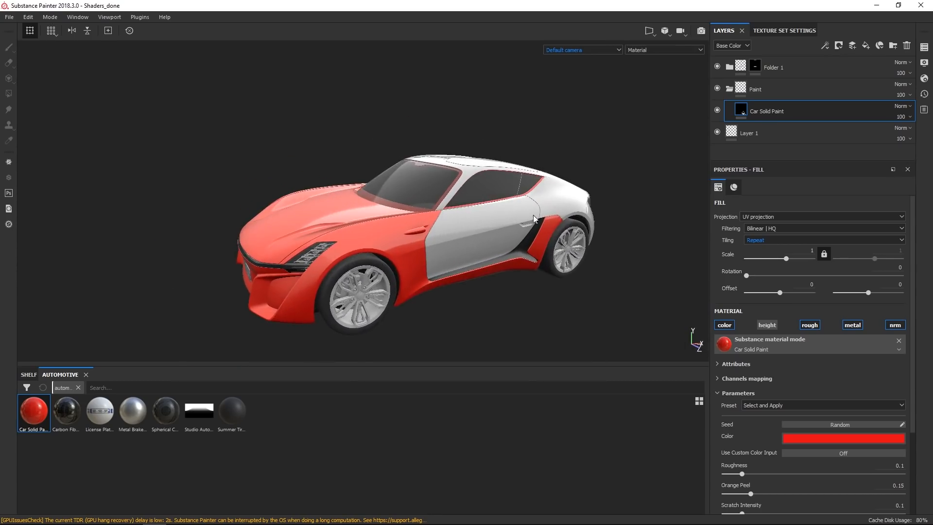
Instantiate the Paint folder across the Body_B texture set.
alt+drag(533, 218, 501, 231)
click(771, 89)
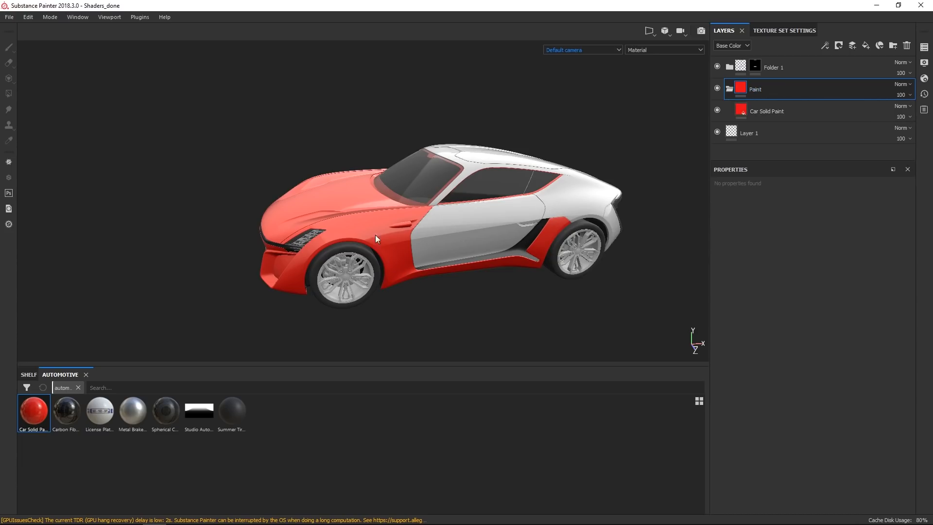
right_click(781, 90)
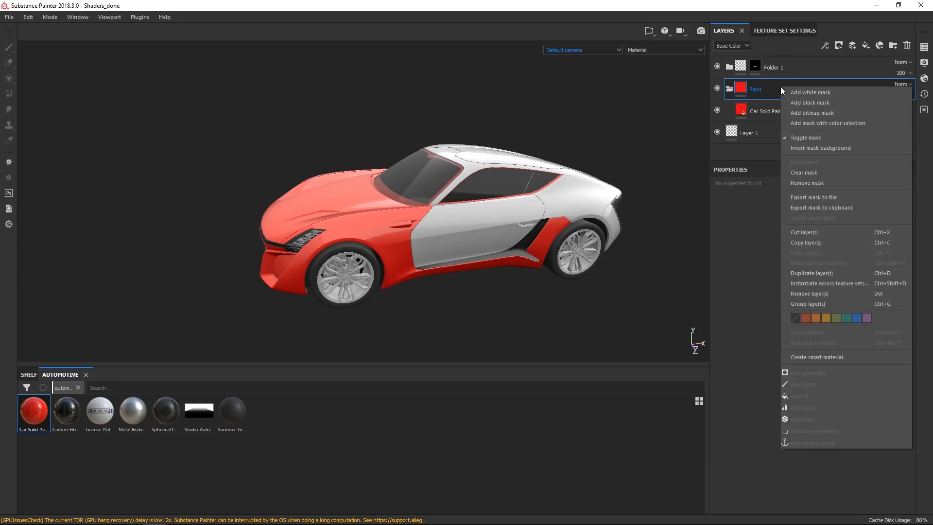
click(830, 284)
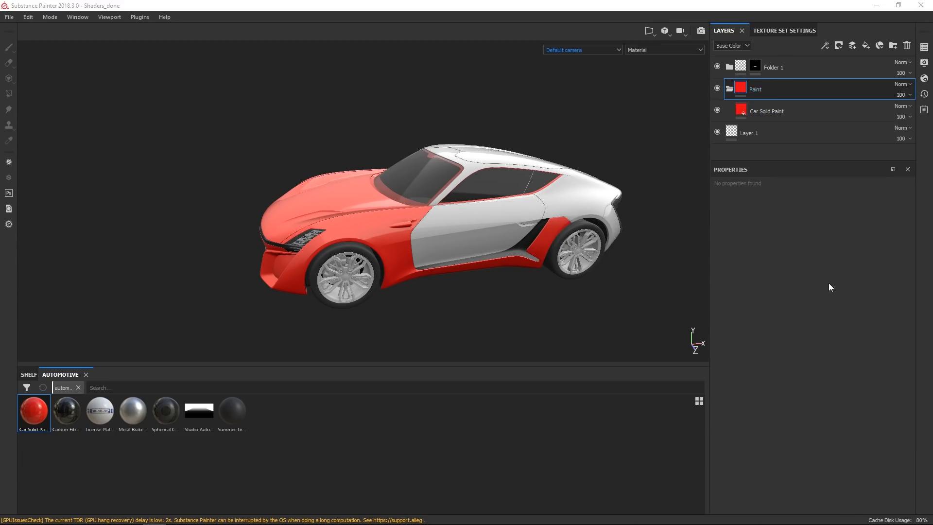
click(520, 215)
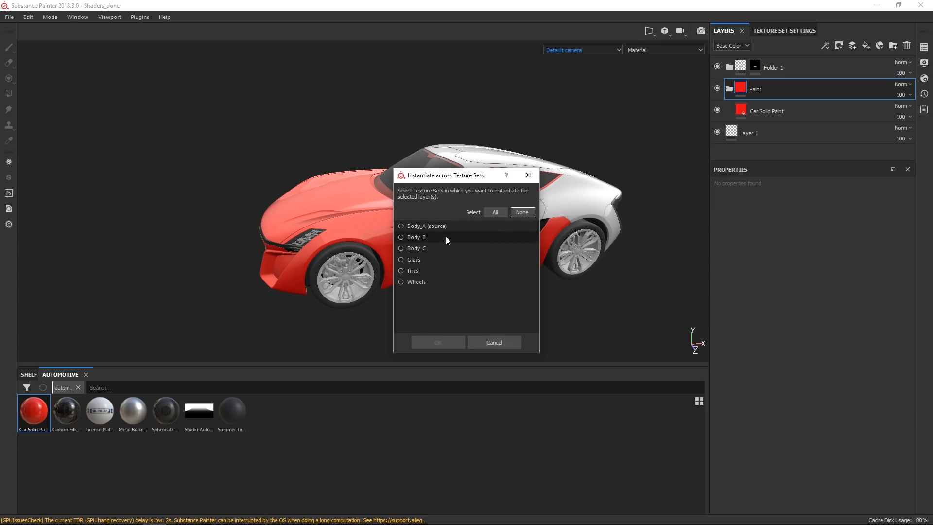
click(401, 237)
click(439, 342)
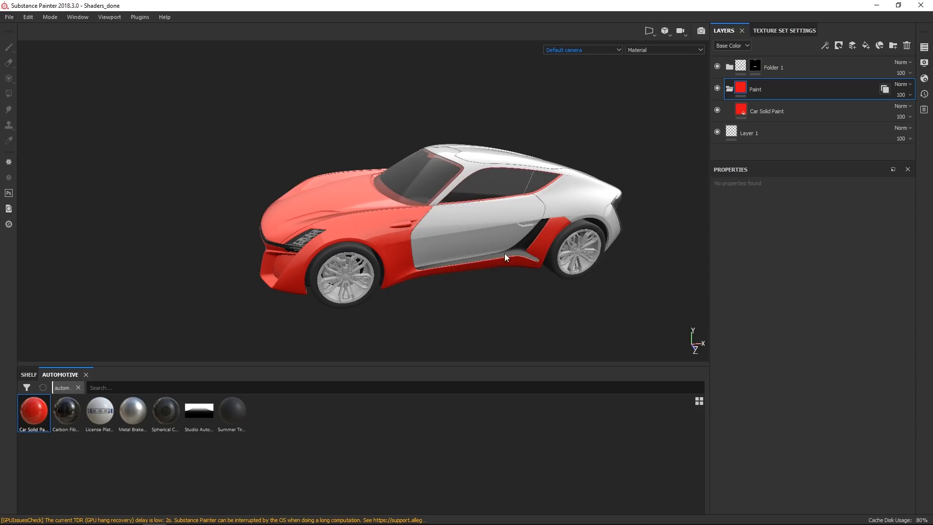
Add a fill layer at the top with a near-black base color of 0.021 and roughness about 0.33.
alt+drag(452, 252, 363, 281)
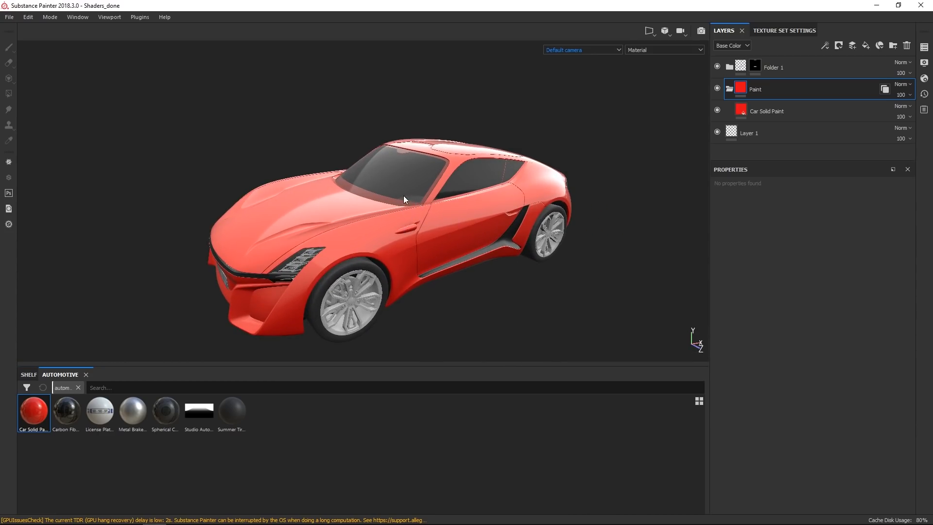
scroll(403, 196, up, 5)
alt+drag(470, 223, 431, 227)
alt+drag(521, 200, 539, 193)
scroll(479, 275, up, 1)
alt+drag(480, 275, 451, 246)
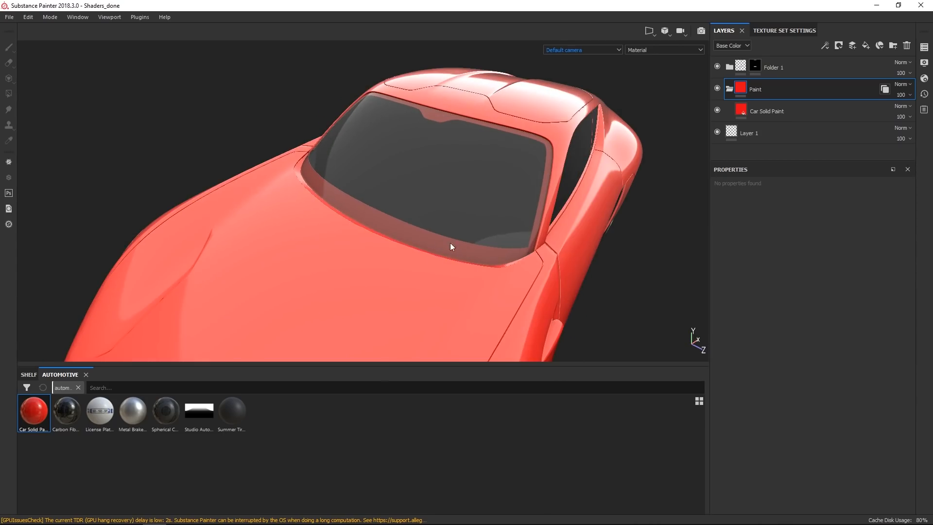
click(866, 45)
alt+drag(564, 214, 511, 226)
alt+right_drag(510, 226, 553, 260)
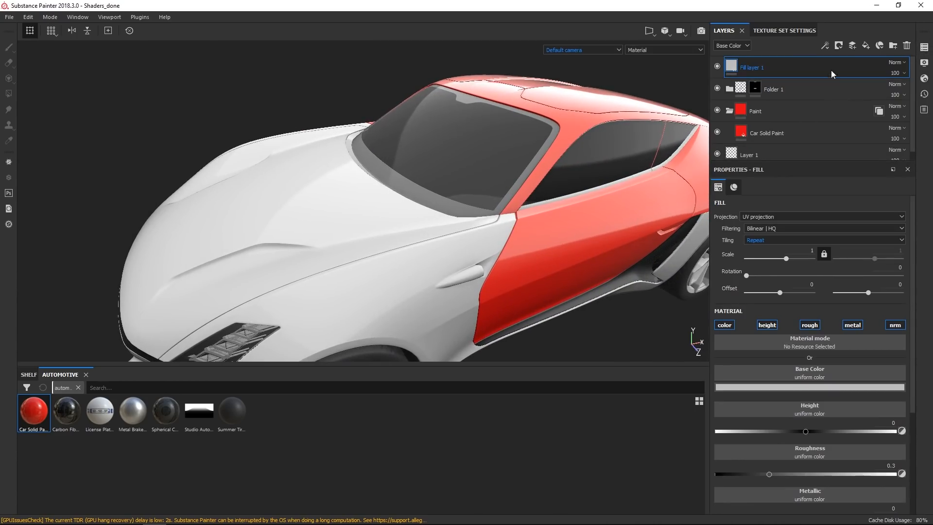
click(817, 387)
drag(801, 414, 781, 474)
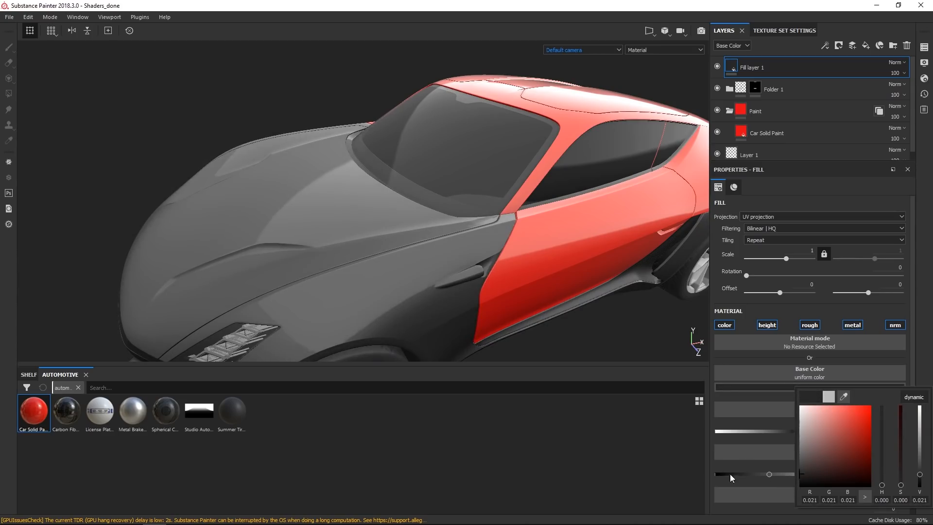
scroll(767, 451, down, 2)
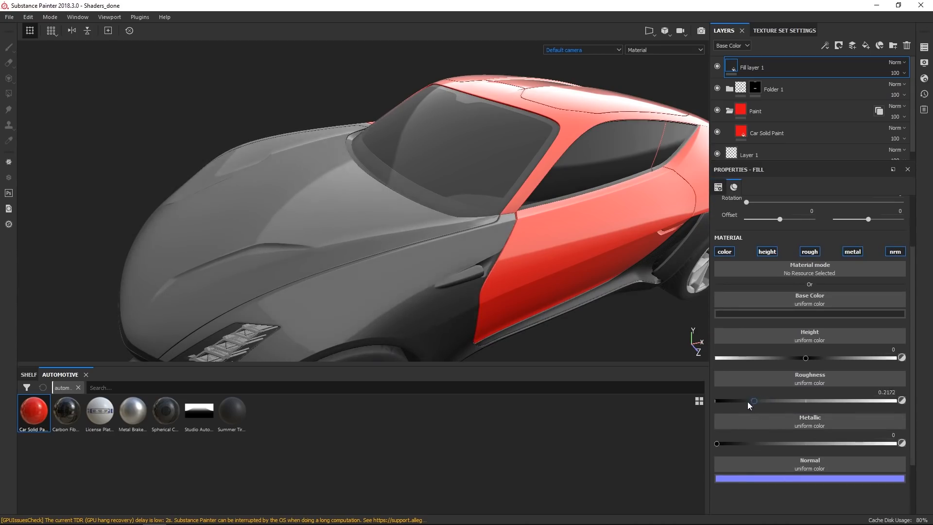
drag(748, 402, 775, 404)
Add a black mask to the new fill layer.
alt+drag(551, 275, 579, 244)
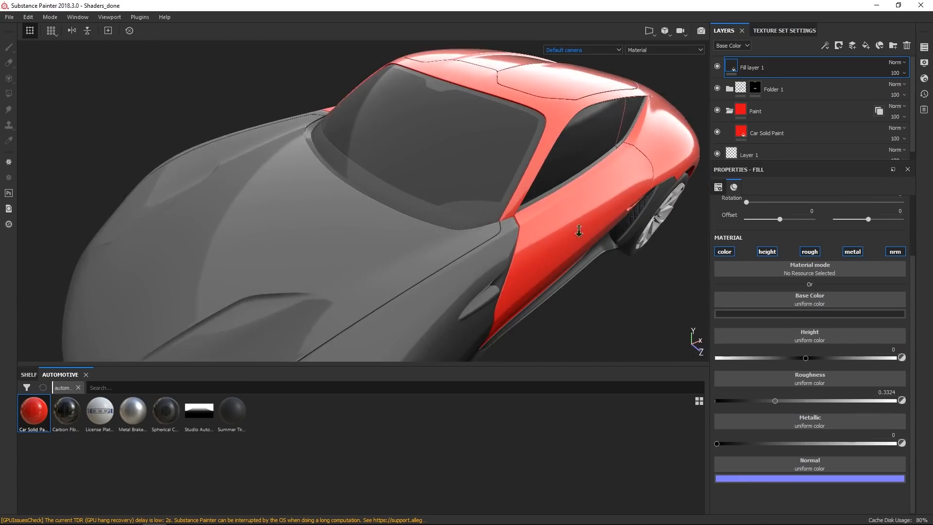
alt+right_drag(579, 244, 617, 176)
click(842, 47)
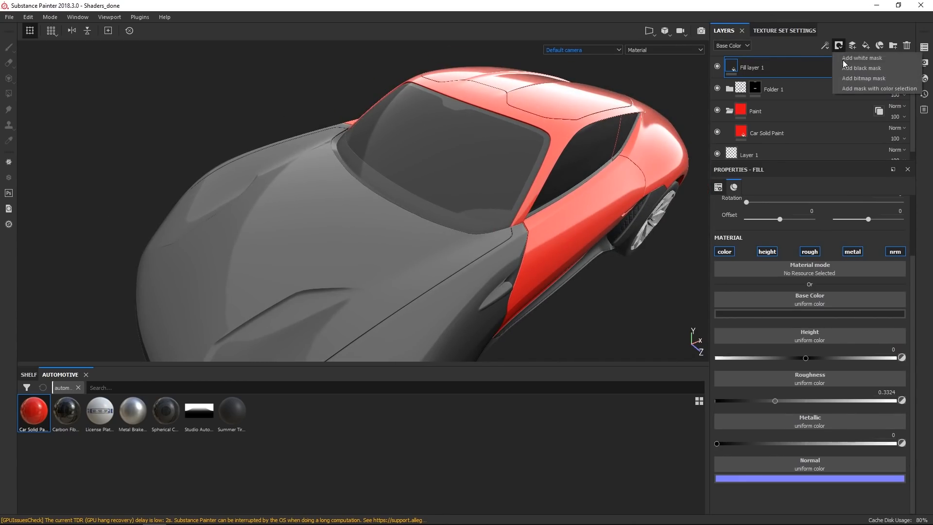
click(867, 69)
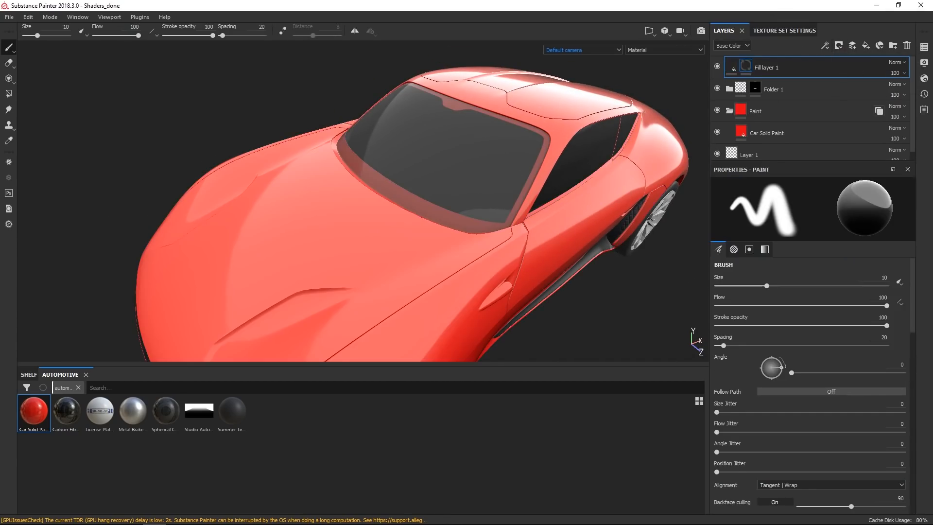
Solo the Body_A texture set and mark body polygons in the black fill layer's mask with the Polygon Fill tool.
click(924, 48)
click(738, 67)
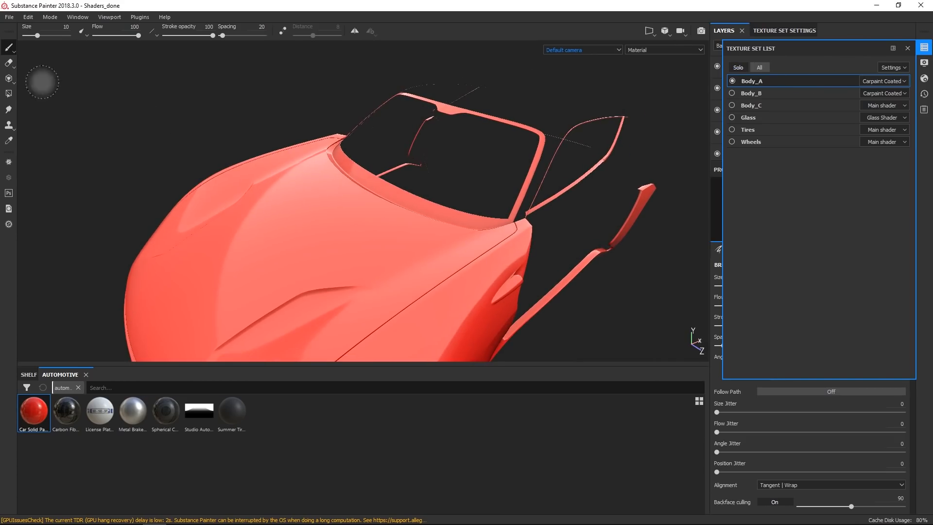
click(9, 93)
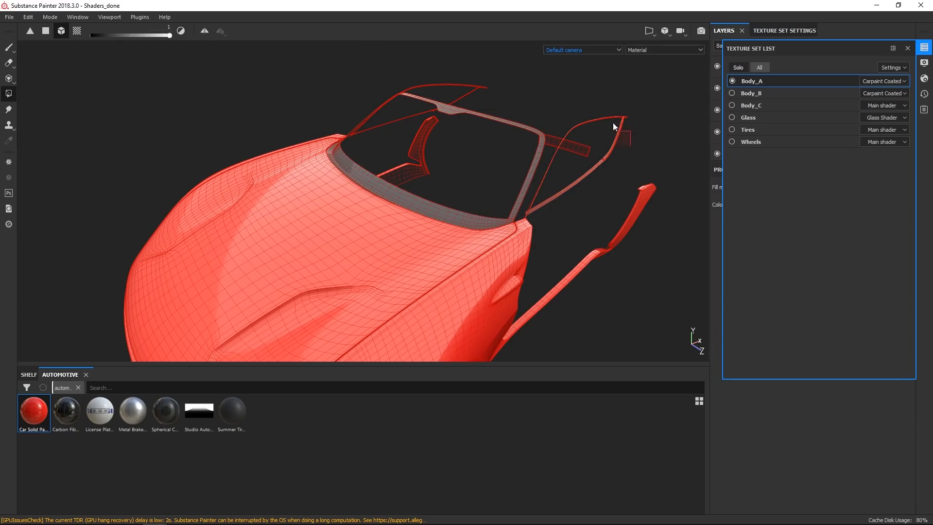
mouse_move(614, 111)
alt+mouse_down()
mouse_move(585, 167)
mouse_move(510, 203)
mouse_move(513, 273)
mouse_move(552, 255)
mouse_move(629, 284)
alt+mouse_up()
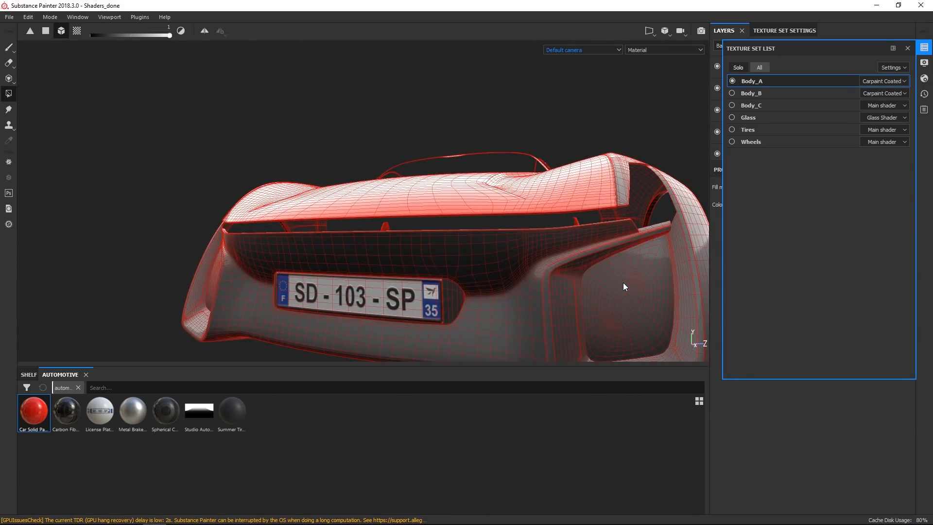
click(624, 282)
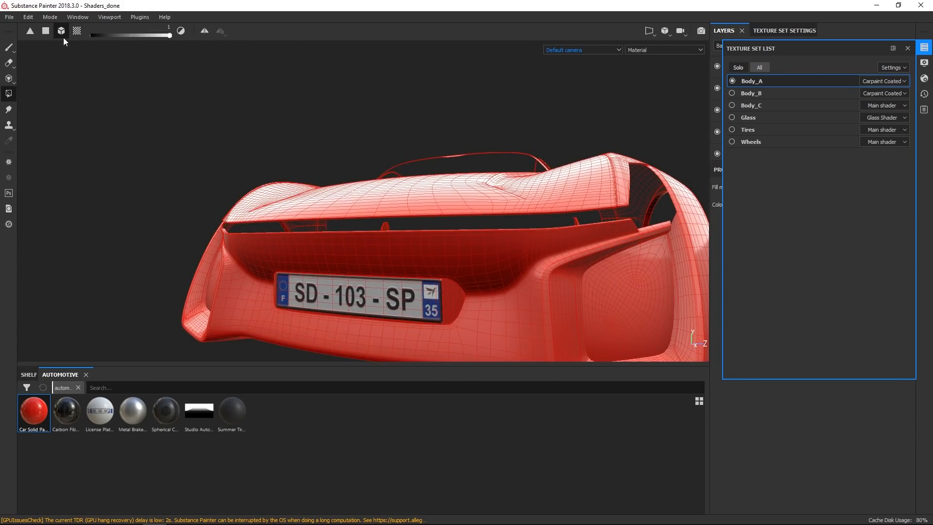
alt+drag(415, 285, 137, 272)
click(205, 286)
alt+right_drag(474, 107, 480, 194)
alt+middle_drag(483, 209, 287, 216)
alt+drag(620, 220, 350, 243)
alt+right_drag(413, 46, 415, 64)
alt+drag(415, 64, 558, 237)
alt+right_drag(559, 238, 425, 320)
alt+drag(424, 321, 460, 170)
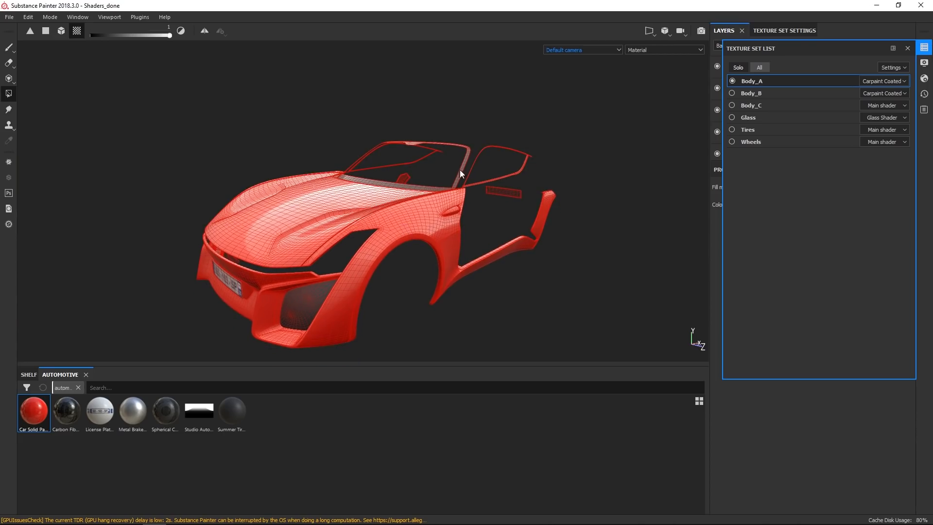
Show all texture sets again and rename the top fill layer as Black Fill.
click(760, 68)
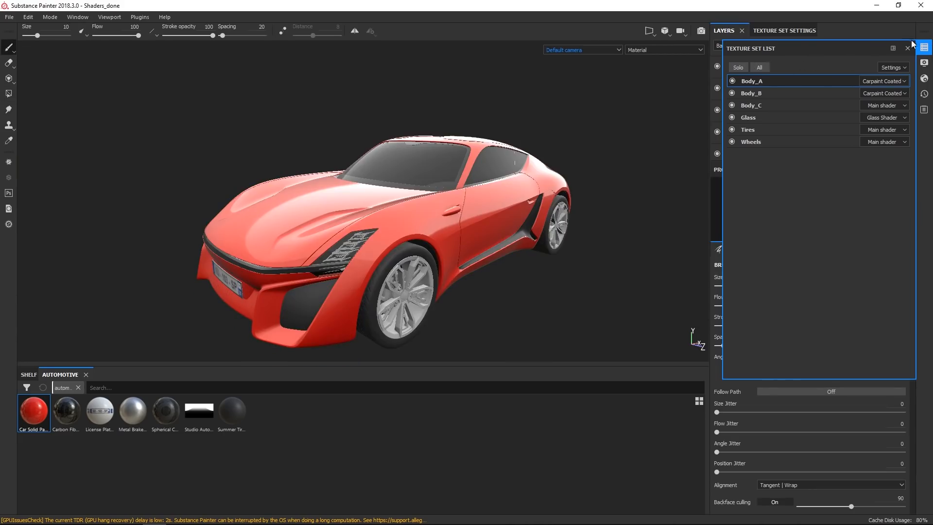
click(834, 79)
double_click(769, 68)
text(Black Fill)
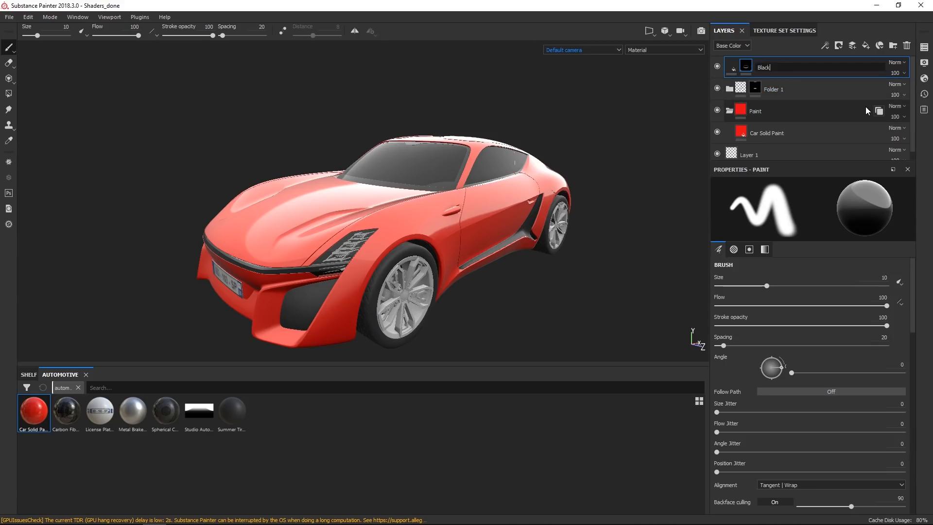
key(Return)
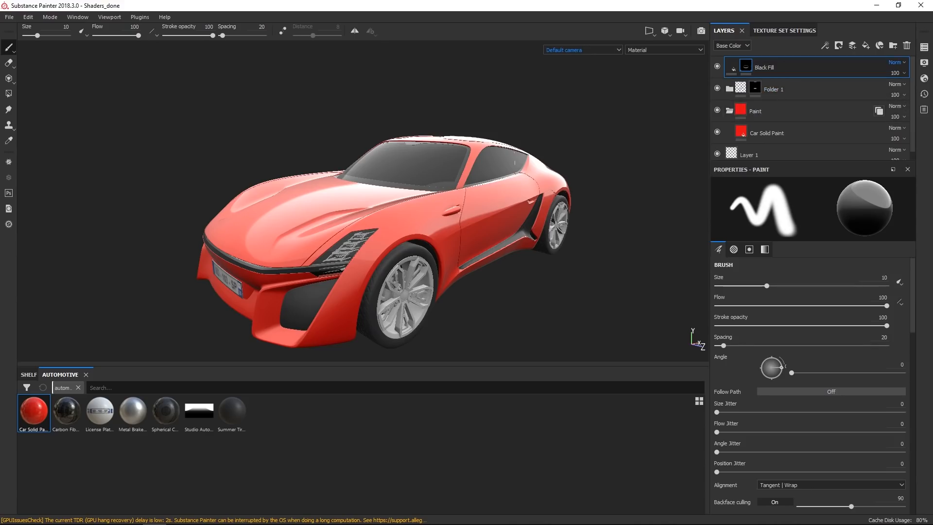
Orbit around the car to examine the painted body from several angles.
alt+drag(441, 281, 462, 278)
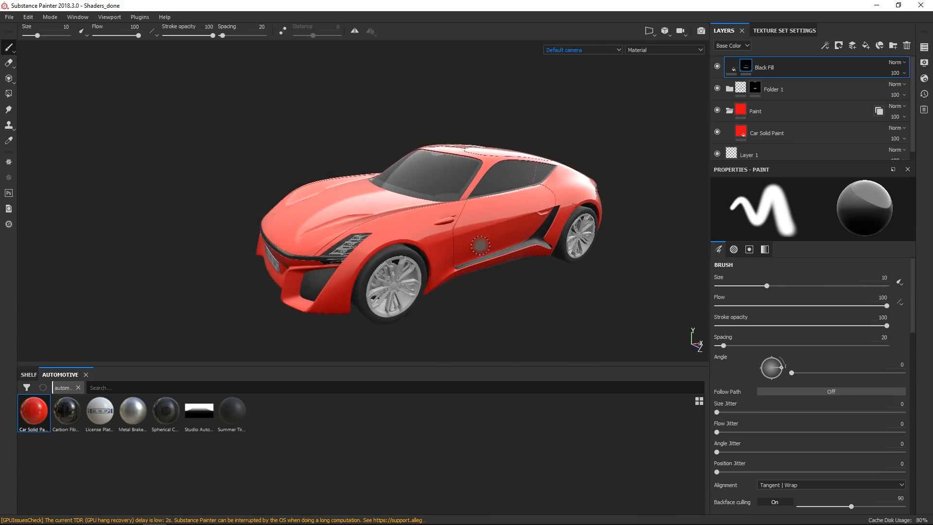
scroll(462, 276, up, 3)
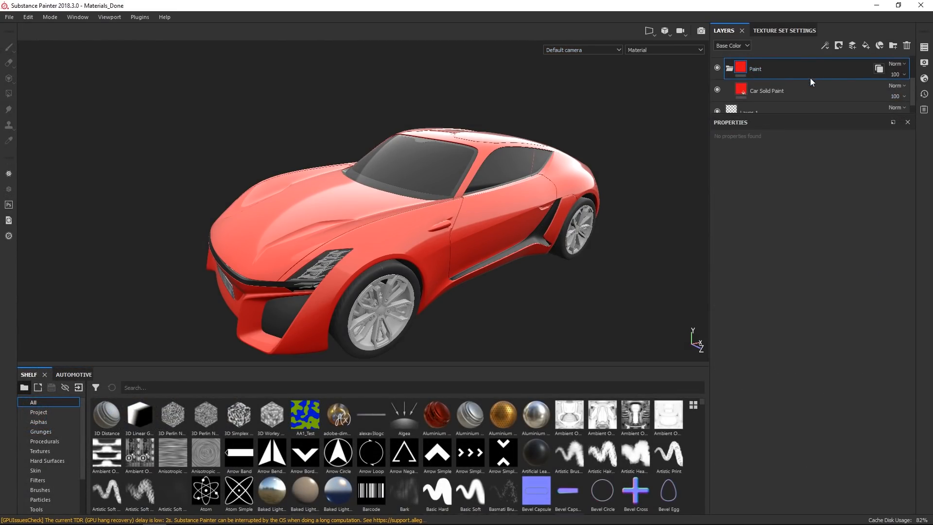
alt+drag(534, 269, 338, 284)
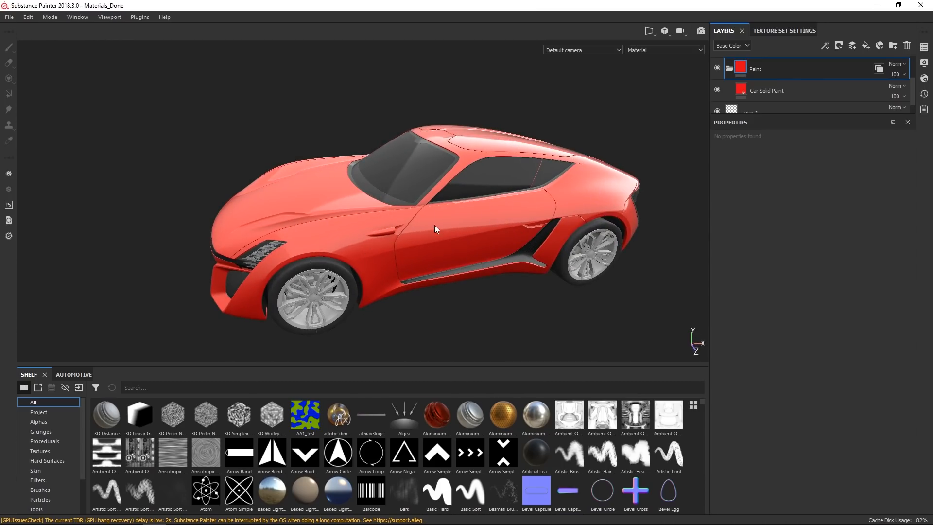
alt+drag(432, 232, 273, 281)
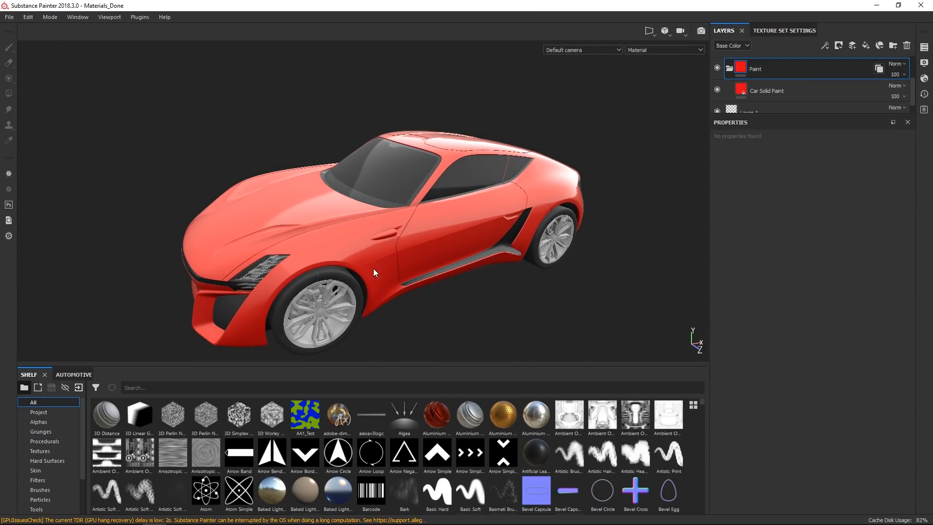
alt+drag(331, 281, 358, 252)
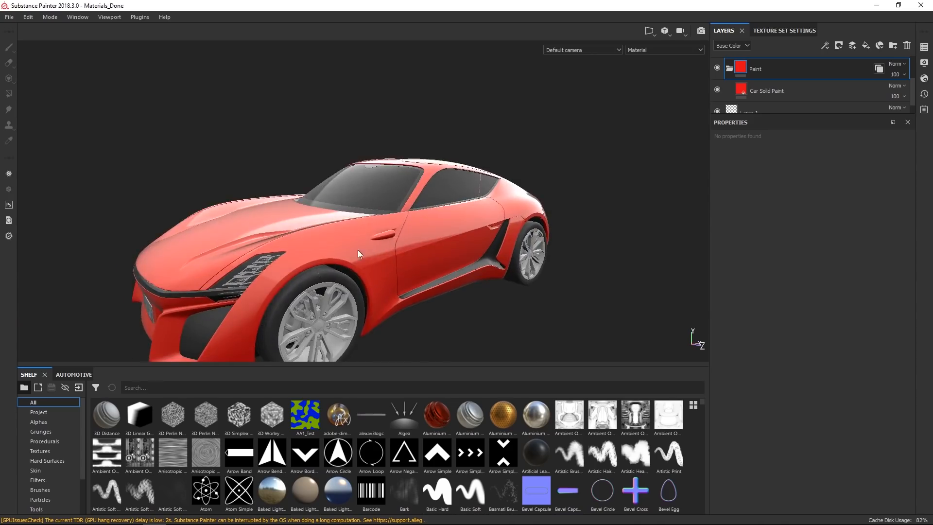
alt+middle_drag(358, 252, 497, 126)
alt+right_drag(497, 126, 539, 141)
alt+drag(539, 141, 559, 134)
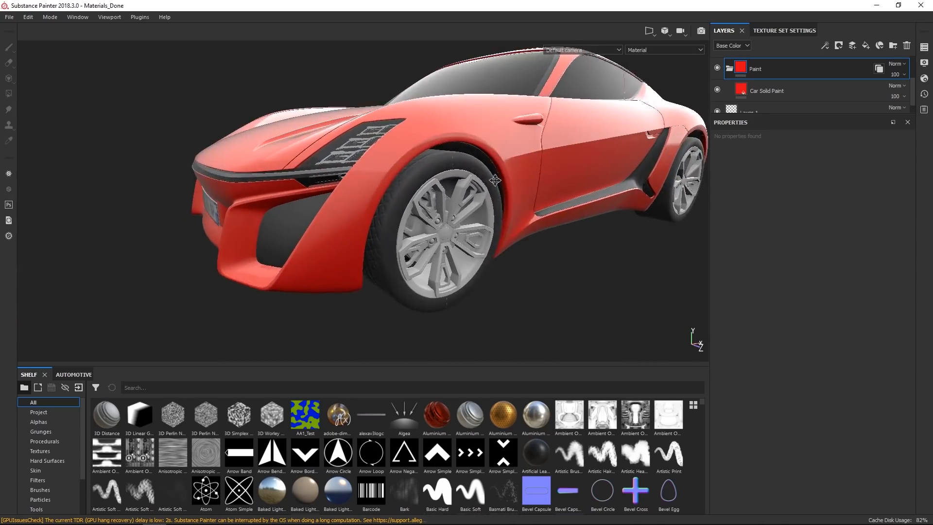
alt+middle_drag(559, 134, 528, 177)
Add a new fill layer and turn off its height, roughness, metallic and normal channels, keeping only color.
drag(914, 89, 914, 76)
click(867, 45)
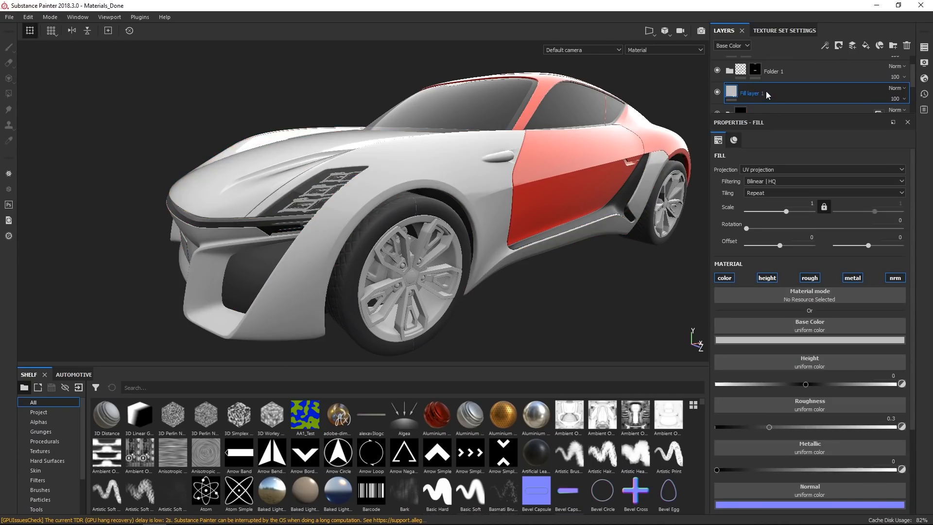
alt+drag(466, 204, 495, 233)
click(773, 277)
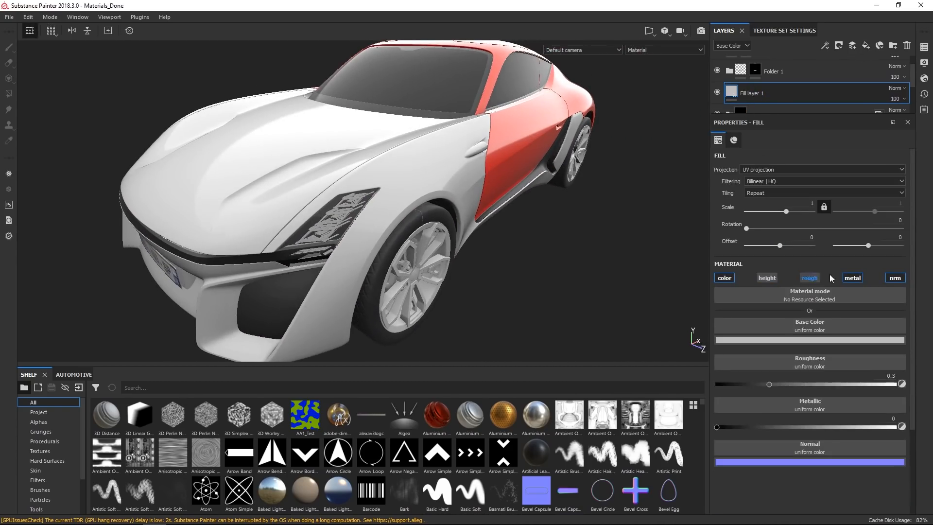
click(810, 278)
click(853, 277)
click(896, 277)
Rename the new fill layer as Painted.
alt+drag(418, 238, 490, 250)
double_click(761, 92)
text(Paint)
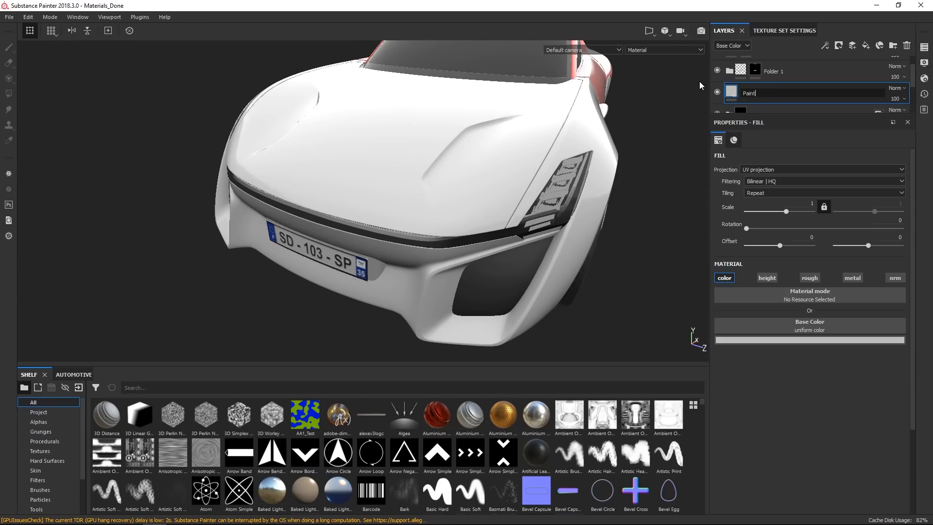
text(ed)
key(Return)
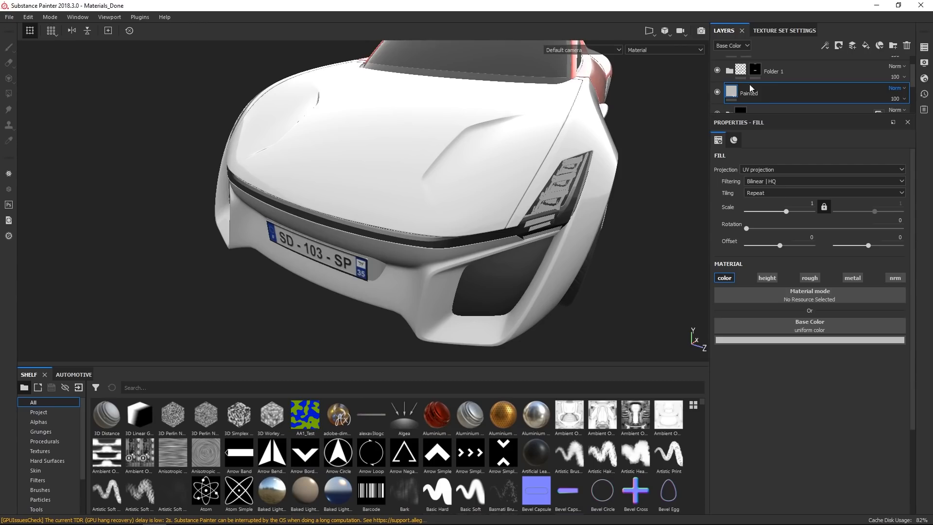
Add a black mask to the Painted layer.
click(839, 45)
click(853, 67)
mouse_move(499, 197)
alt+mouse_down()
mouse_move(534, 203)
mouse_move(538, 214)
alt+mouse_up()
Try Laser Impact particle strokes on the hood at different brush sizes, undoing each one.
drag(82, 441, 88, 487)
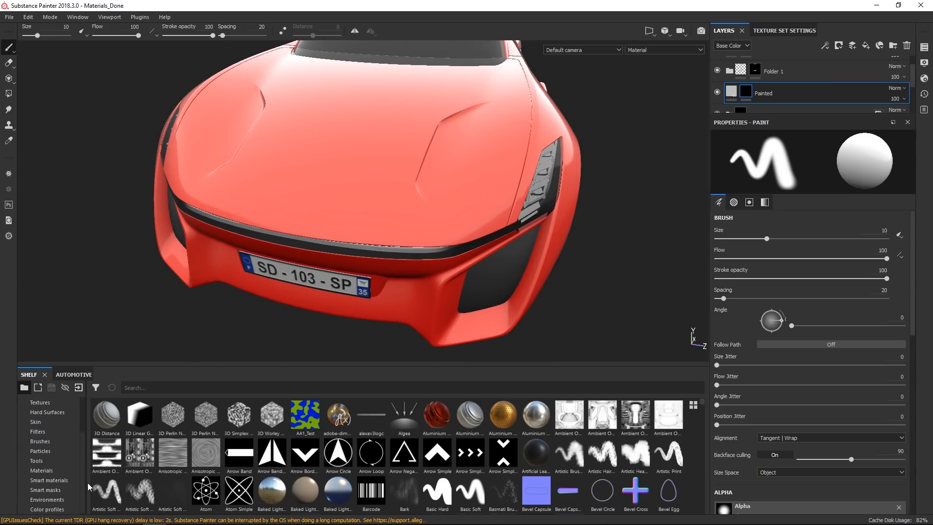
click(40, 451)
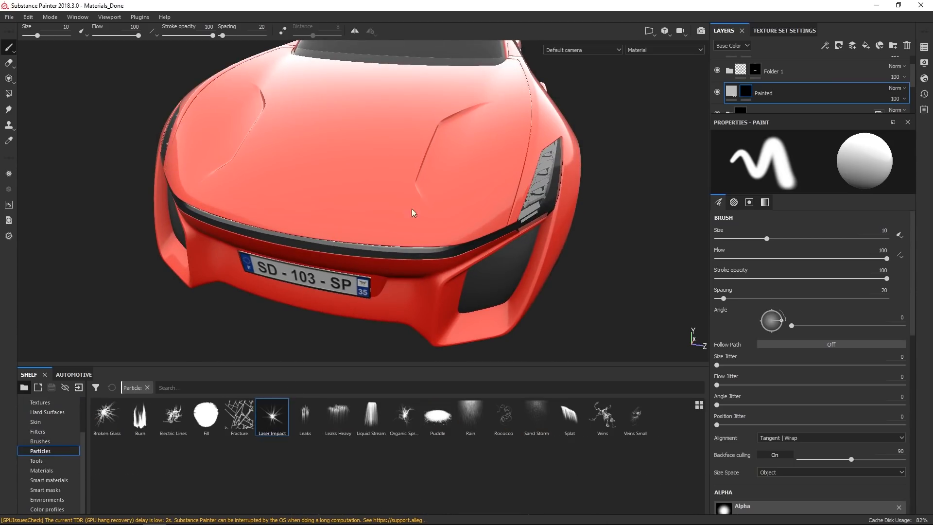
drag(499, 224, 374, 270)
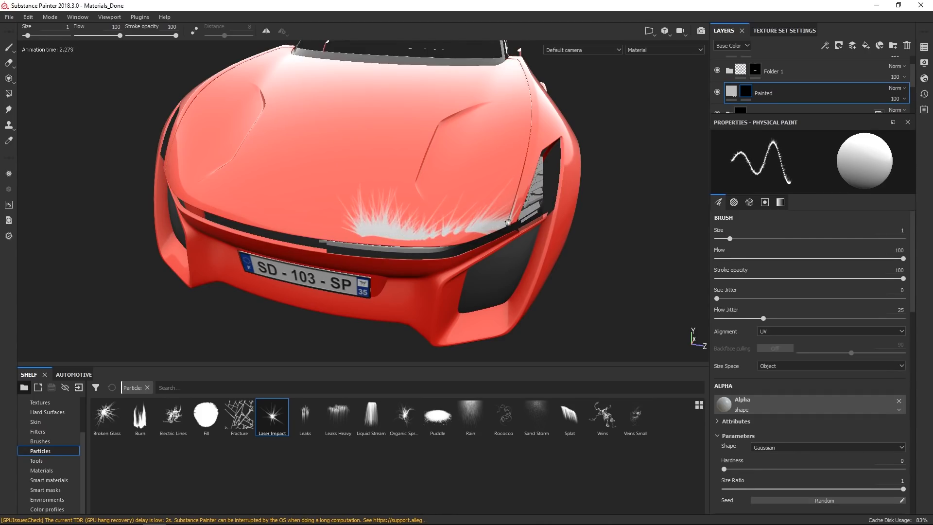
key(ctrl+z)
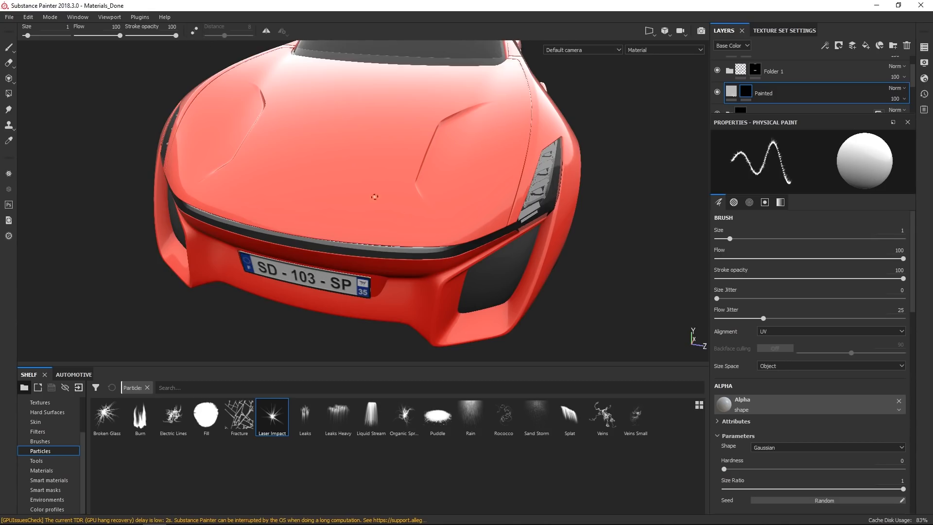
ctrl+right_drag(419, 238, 425, 238)
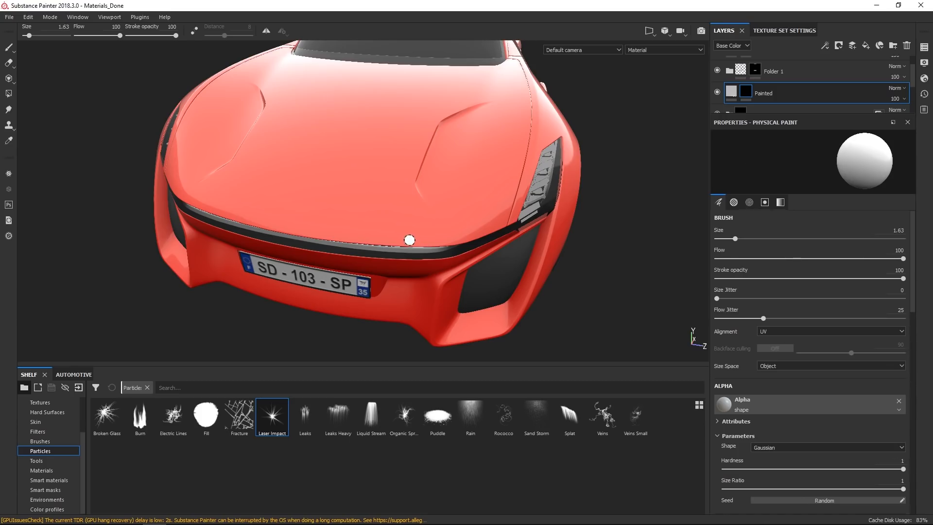
drag(504, 220, 417, 237)
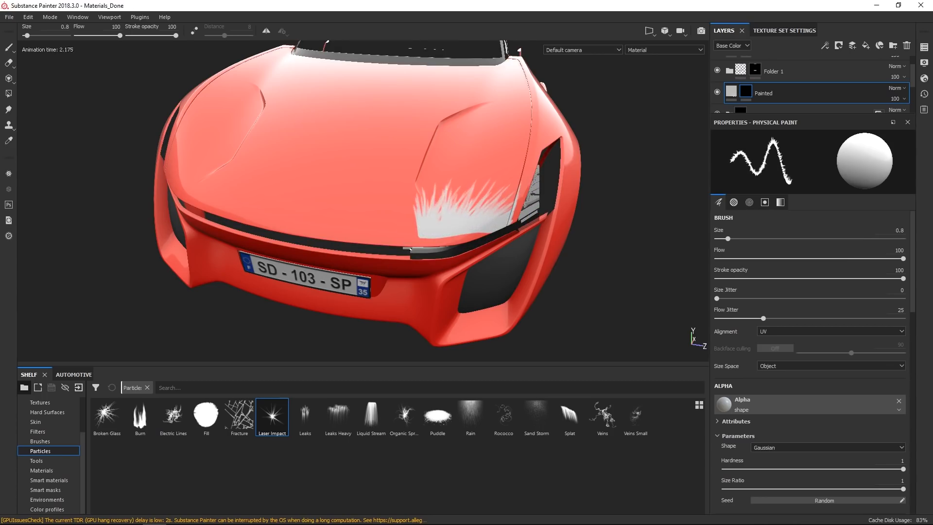
key(ctrl+z)
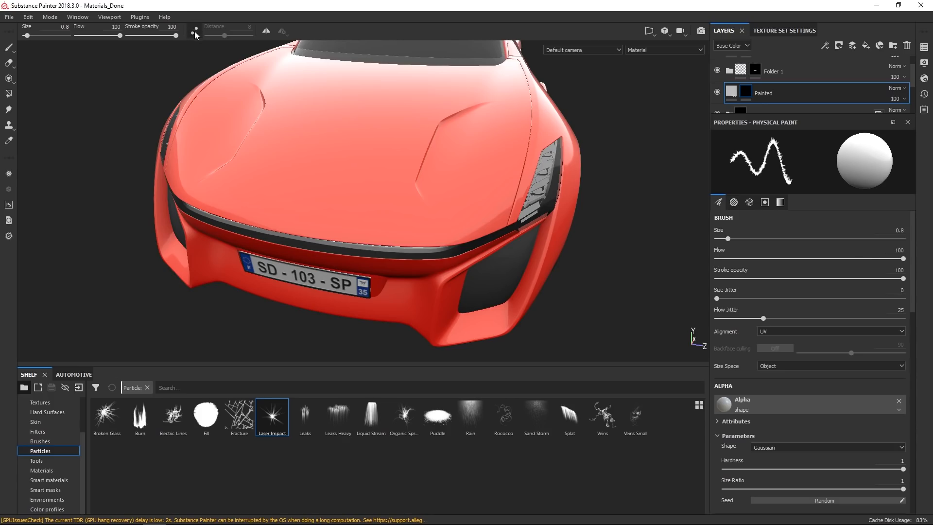
Spray Laser Impact particles across the front of the hood into the Painted layer's mask.
alt+drag(287, 141, 340, 145)
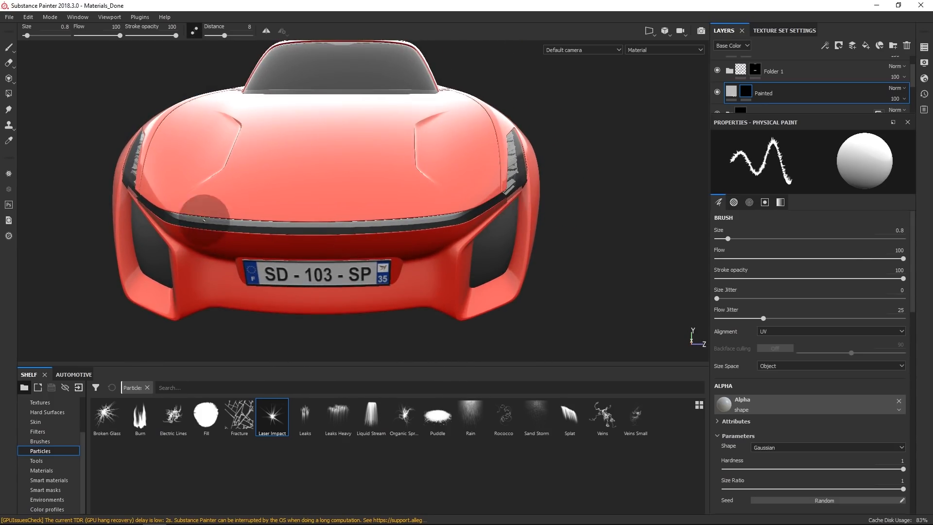
mouse_move(503, 186)
mouse_down()
mouse_move(437, 212)
mouse_move(231, 213)
mouse_move(151, 200)
mouse_move(123, 171)
mouse_up()
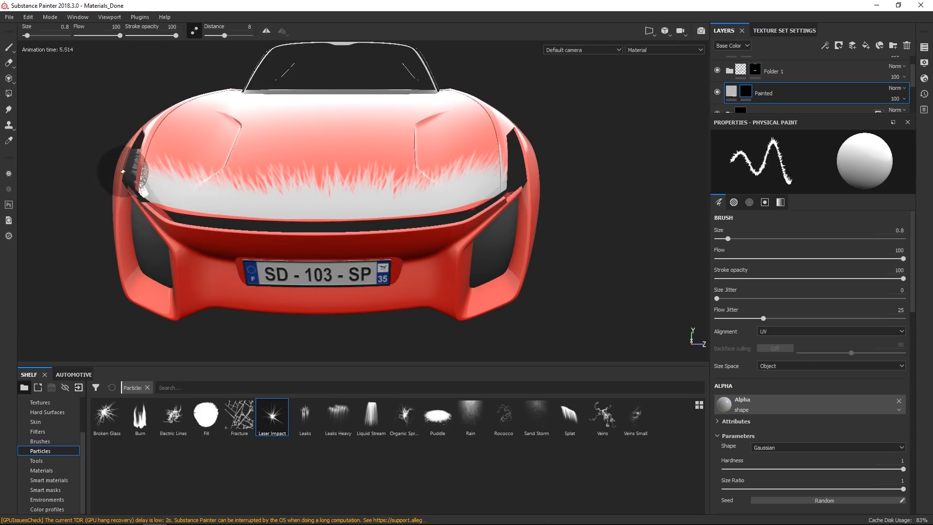
alt+drag(373, 243, 354, 268)
alt+right_drag(400, 232, 437, 292)
alt+drag(467, 264, 495, 254)
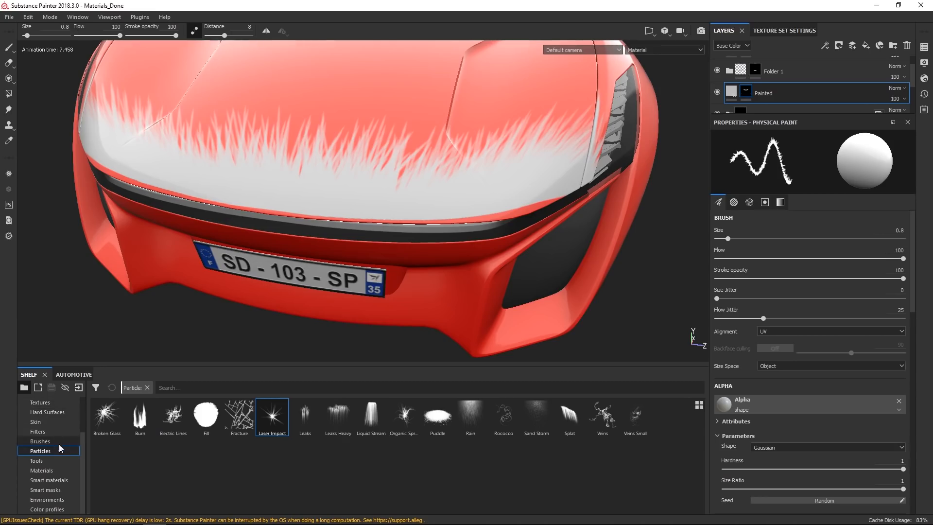
Switch to the Basic Hard brush and paint the mask along the hood's front edge near the headlights.
click(58, 442)
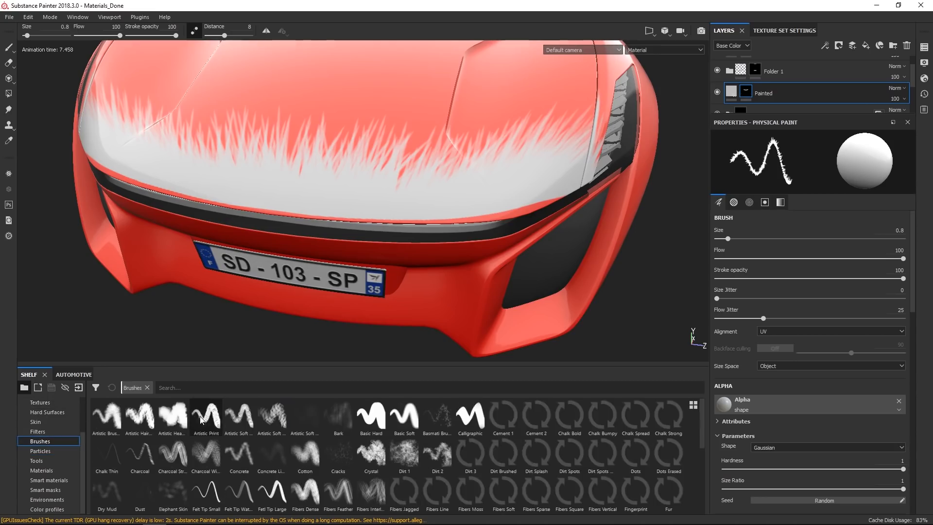
click(372, 416)
ctrl+right_drag(502, 211, 467, 211)
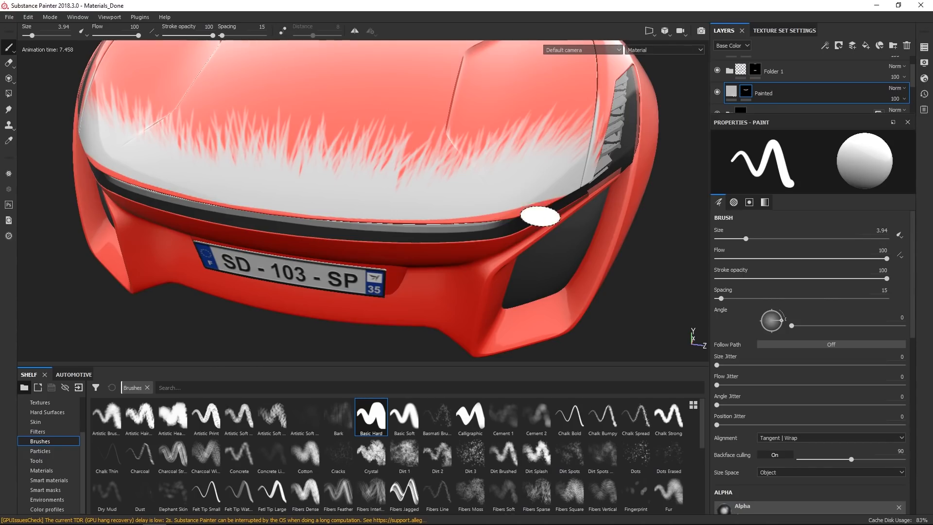
drag(553, 197, 492, 215)
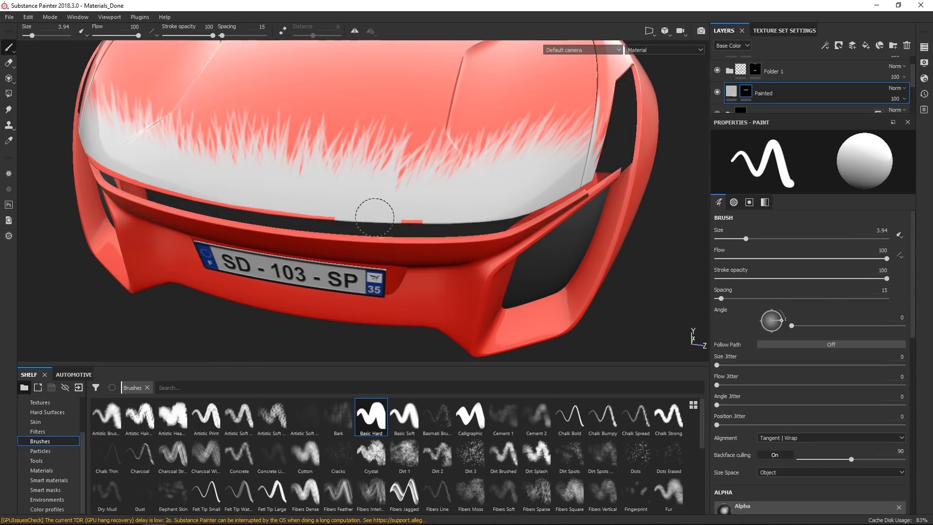
mouse_move(184, 188)
alt+mouse_down()
mouse_move(275, 207)
mouse_move(243, 194)
mouse_move(454, 178)
mouse_move(322, 194)
mouse_move(384, 180)
mouse_move(404, 148)
alt+mouse_up()
alt+right_drag(404, 148, 406, 157)
alt+drag(437, 197, 392, 202)
mouse_move(413, 221)
alt+middle_down()
mouse_move(368, 227)
mouse_move(258, 214)
alt+middle_up()
mouse_move(360, 221)
alt+mouse_down()
mouse_move(311, 209)
mouse_move(377, 222)
mouse_move(242, 294)
alt+mouse_up()
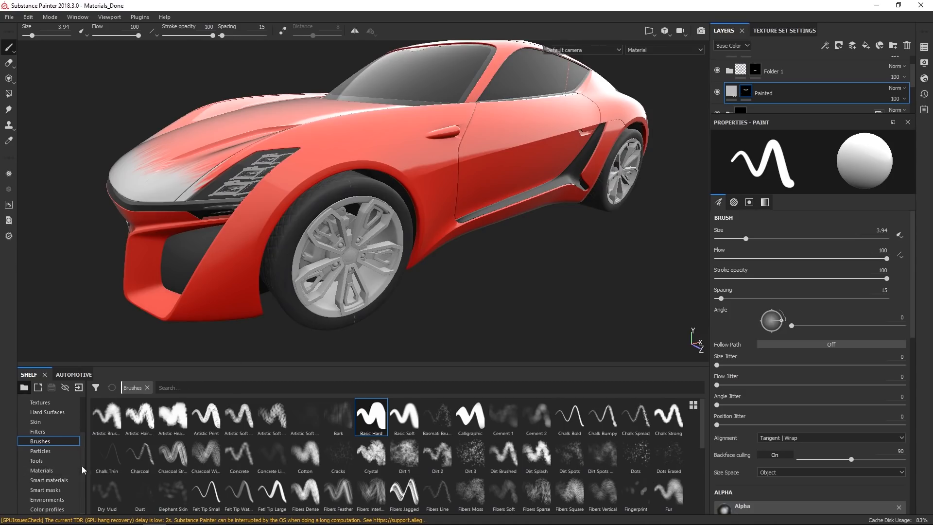
Reselect the Laser Impact particle brush and spray more particles over the hood and front bumper.
click(49, 451)
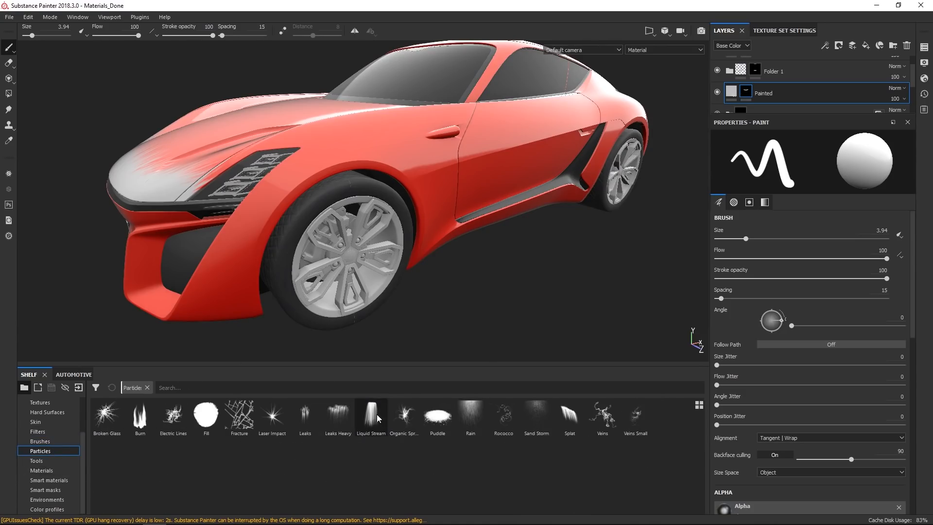
click(272, 415)
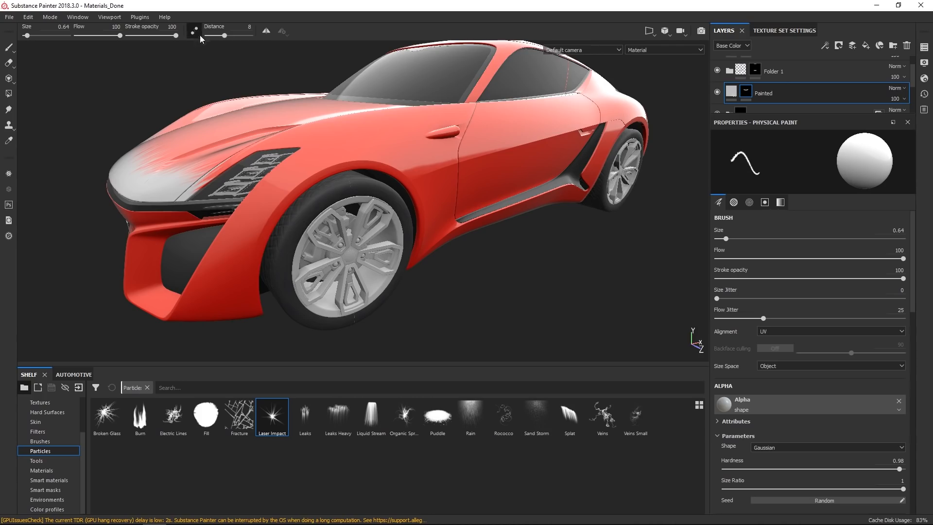
mouse_move(255, 308)
mouse_down()
mouse_move(256, 229)
mouse_move(290, 175)
mouse_up()
alt+drag(197, 286, 370, 282)
alt+middle_drag(193, 271, 604, 169)
alt+right_drag(604, 168, 350, 54)
alt+drag(336, 145, 116, 197)
mouse_move(510, 214)
alt+middle_down()
mouse_move(466, 227)
mouse_move(184, 199)
alt+middle_up()
alt+right_drag(384, 239, 385, 73)
mouse_move(395, 177)
alt+middle_down()
mouse_move(390, 188)
mouse_move(357, 184)
alt+middle_up()
key(ctrl+z)
alt+drag(414, 214, 355, 226)
alt+middle_drag(355, 226, 469, 149)
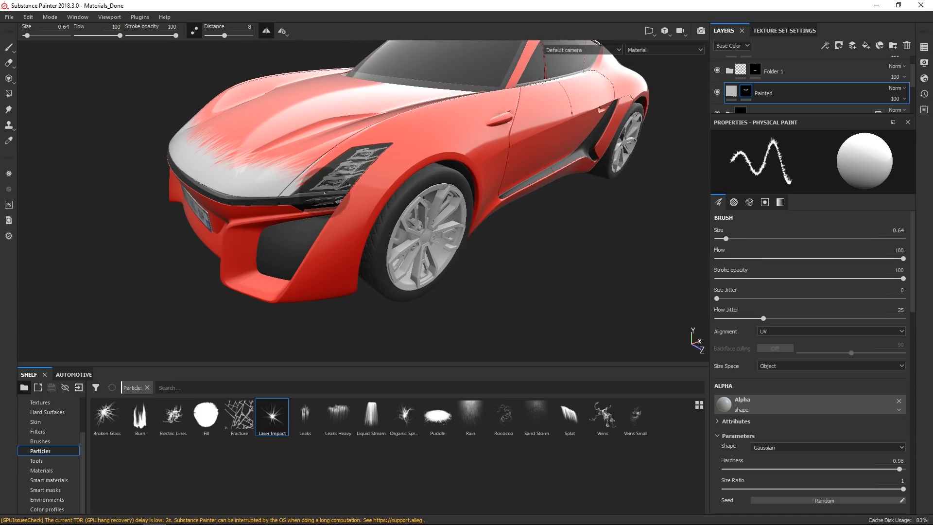
Continue spraying Laser Impact particles across the front of the hood.
drag(334, 200, 422, 188)
alt+right_drag(409, 255, 395, 121)
alt+drag(369, 215, 449, 182)
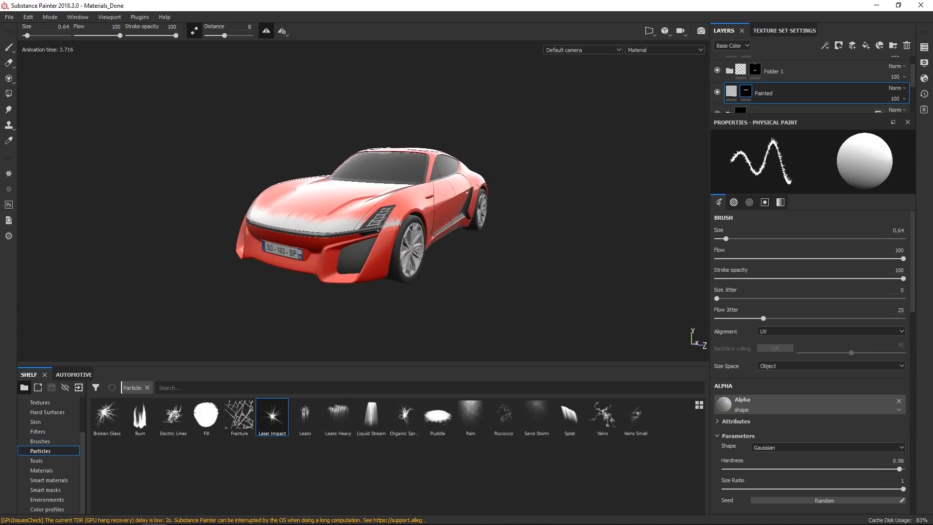
Open the symmetry settings, show the symmetry plane and switch the mirror axis to Z.
click(288, 34)
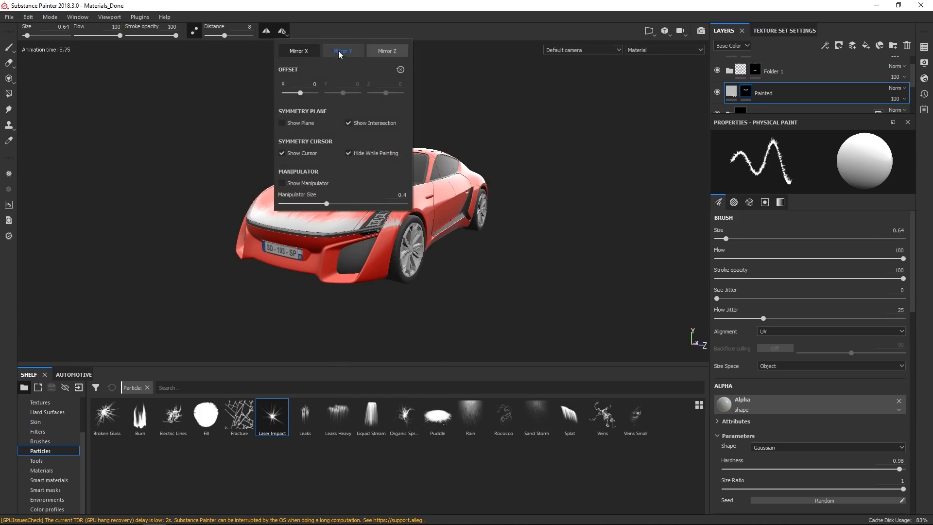
click(310, 125)
alt+drag(436, 255, 400, 253)
click(287, 34)
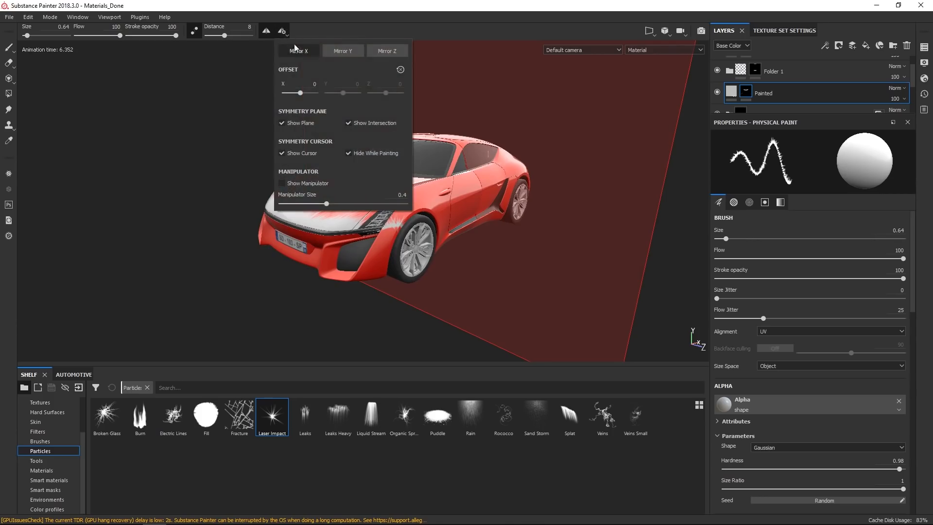
click(343, 52)
click(375, 55)
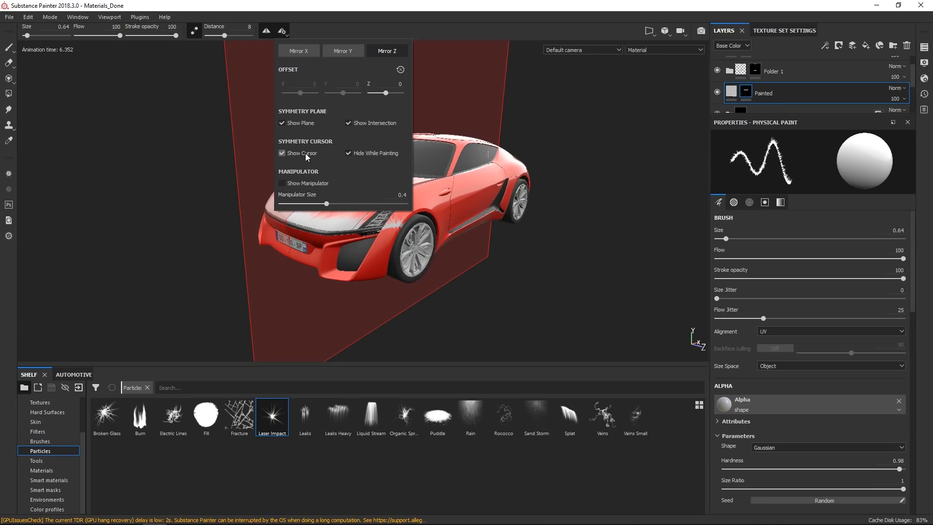
click(478, 20)
Spray Laser Impact particles beside the headlight at the front wheel arch, then erase part of the stroke.
alt+right_drag(404, 168, 426, 262)
alt+drag(426, 263, 419, 234)
alt+drag(384, 194, 531, 146)
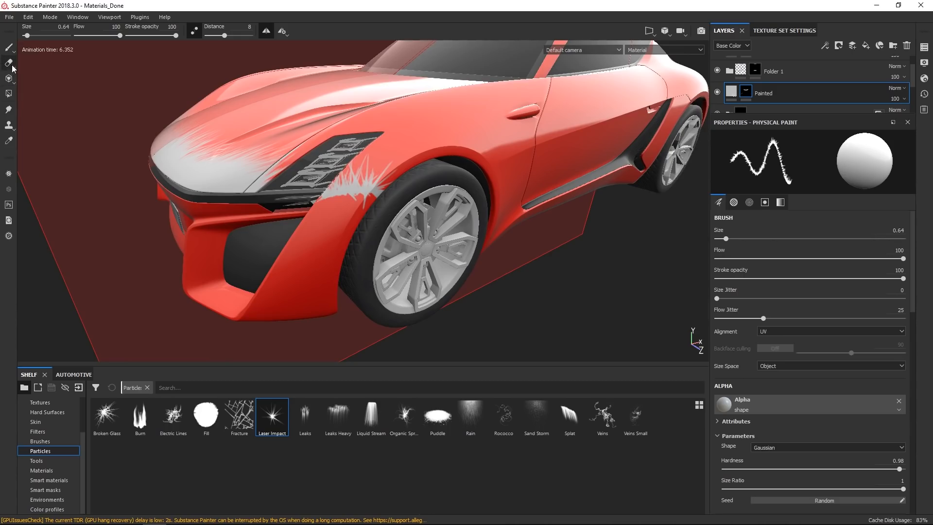
mouse_move(381, 197)
mouse_down()
mouse_move(367, 187)
mouse_move(349, 216)
mouse_up()
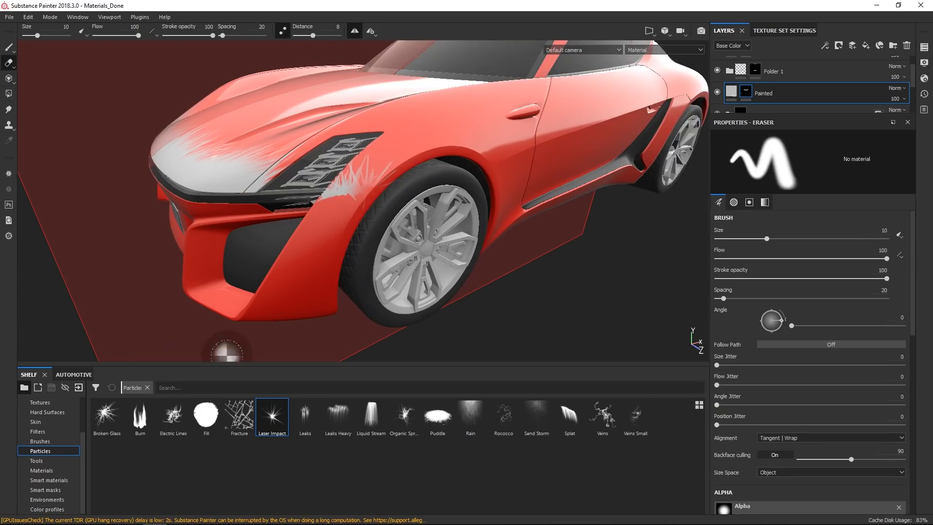
Switch to the Basic Hard paint brush, swap the mask colour and paint out the particles beside the headlight.
click(40, 442)
click(371, 416)
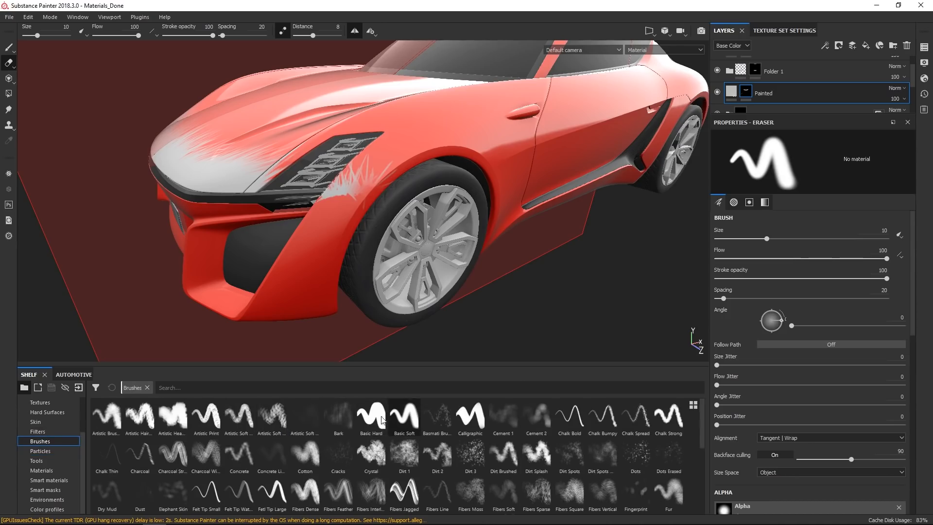
click(10, 49)
key(x)
mouse_move(363, 200)
mouse_down()
mouse_move(384, 178)
mouse_move(338, 205)
mouse_up()
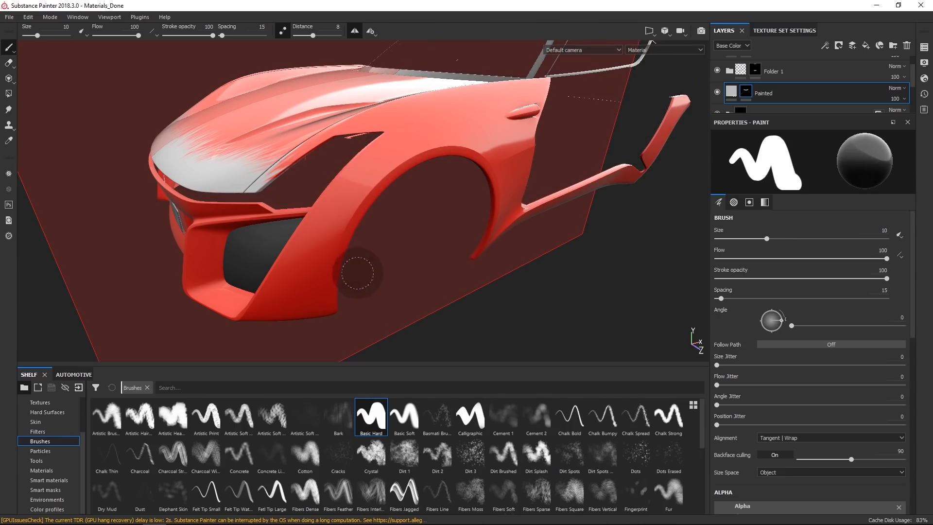
Reselect the Laser Impact particle brush and spray particles behind the front wheel arch onto the door side.
click(50, 452)
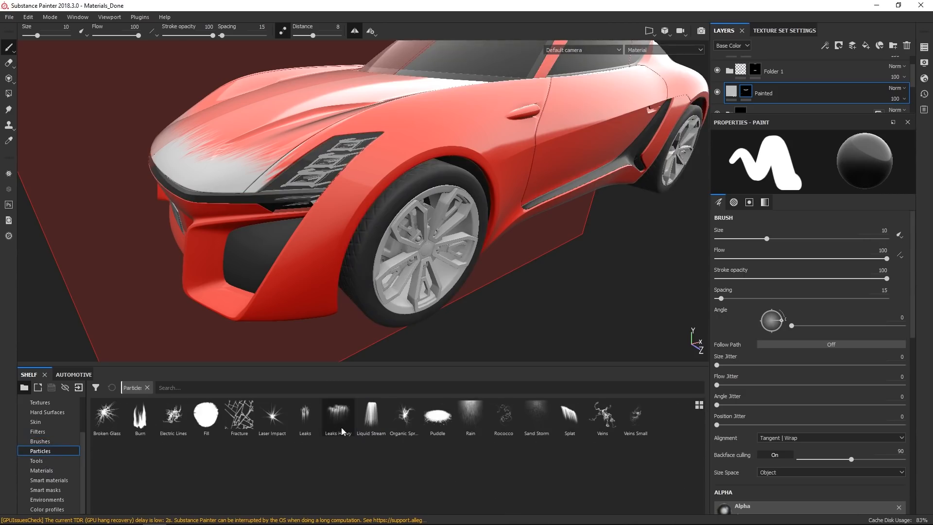
click(272, 418)
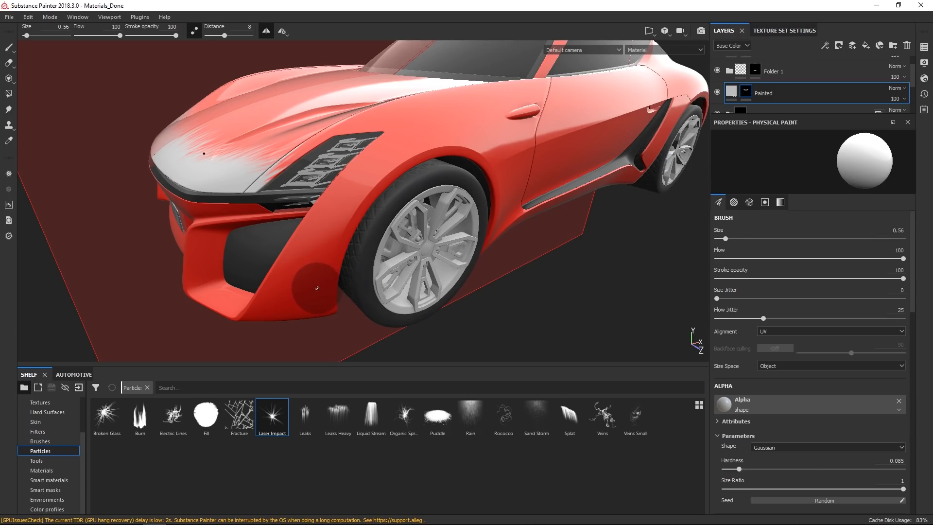
alt+drag(340, 279, 362, 225)
alt+middle_drag(362, 225, 358, 173)
alt+right_drag(358, 173, 390, 190)
alt+drag(391, 190, 377, 183)
alt+middle_drag(376, 183, 350, 193)
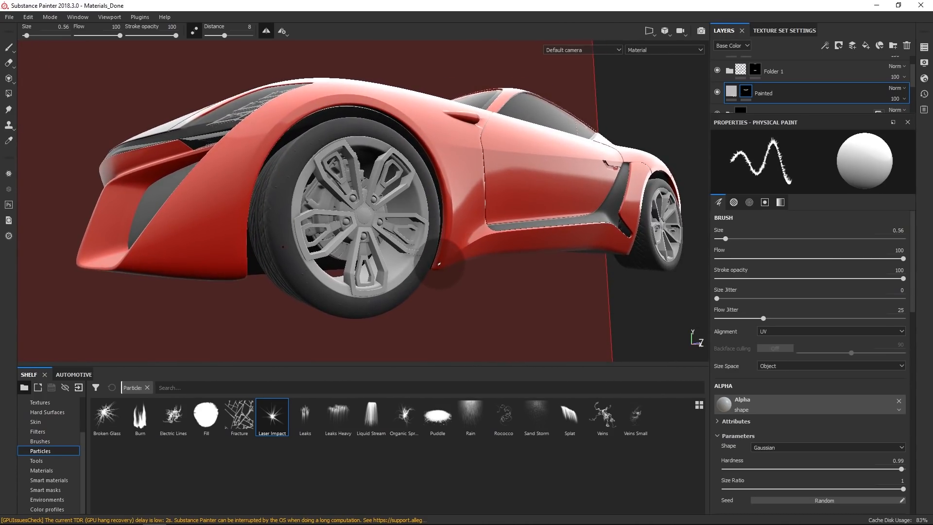
mouse_move(440, 265)
mouse_down()
mouse_move(456, 208)
mouse_move(418, 117)
mouse_move(389, 97)
mouse_move(338, 96)
mouse_up()
drag(281, 118, 257, 147)
mouse_move(413, 114)
alt+mouse_down()
mouse_move(406, 175)
mouse_move(357, 183)
alt+mouse_up()
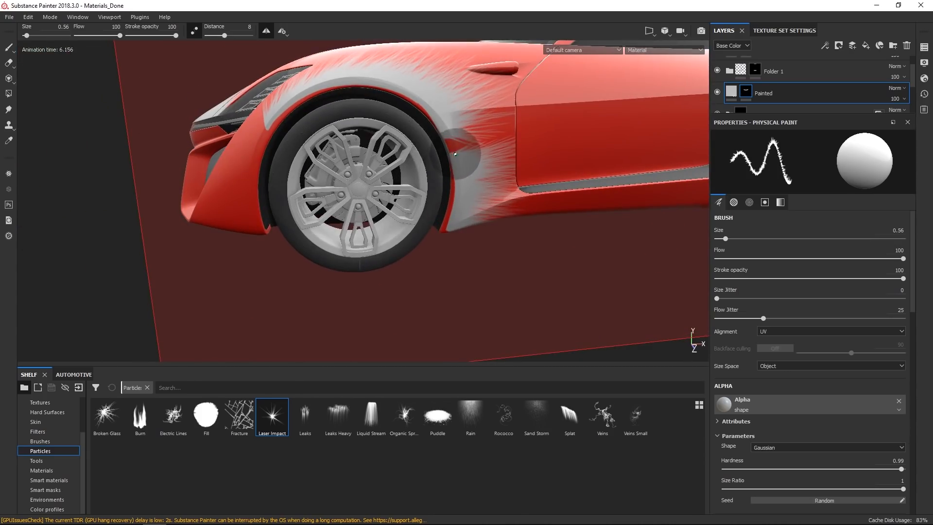
drag(455, 152, 456, 153)
alt+drag(433, 215, 539, 207)
alt+drag(318, 208, 269, 185)
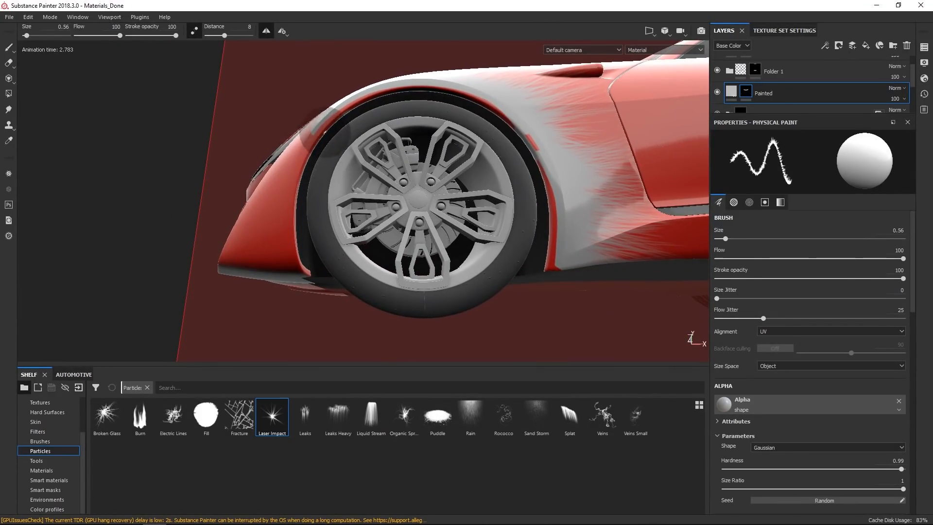
Spray Laser Impact particles around the inner and upper edge of the front wheel arch.
drag(312, 132, 314, 130)
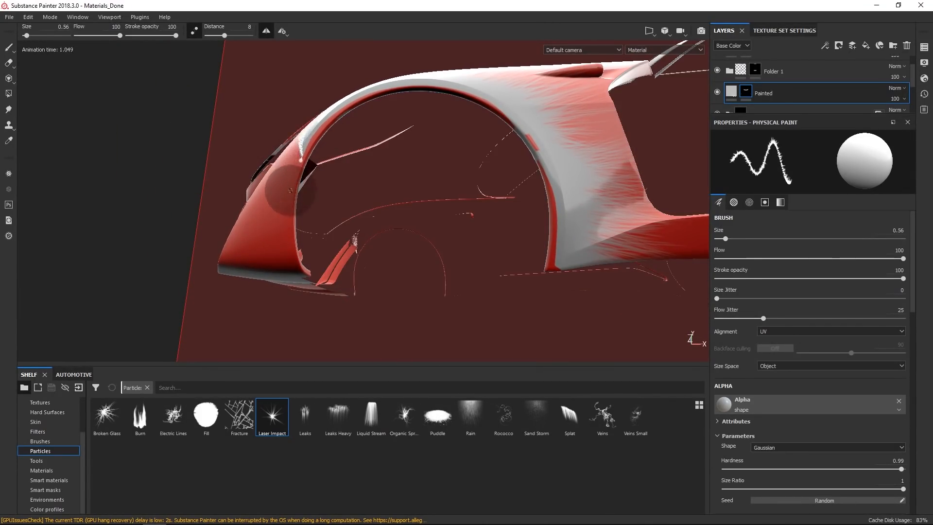
drag(289, 238, 321, 299)
mouse_move(251, 236)
alt+mouse_down()
mouse_move(385, 180)
mouse_move(459, 233)
mouse_move(421, 244)
alt+mouse_up()
alt+right_drag(421, 244, 419, 275)
alt+drag(419, 276, 496, 204)
alt+right_drag(496, 204, 452, 211)
alt+drag(452, 212, 479, 207)
alt+drag(398, 207, 457, 201)
alt+middle_drag(457, 202, 559, 194)
mouse_move(559, 195)
alt+mouse_down()
mouse_move(428, 188)
mouse_move(388, 170)
alt+mouse_up()
alt+middle_drag(388, 170, 355, 151)
alt+drag(355, 151, 347, 146)
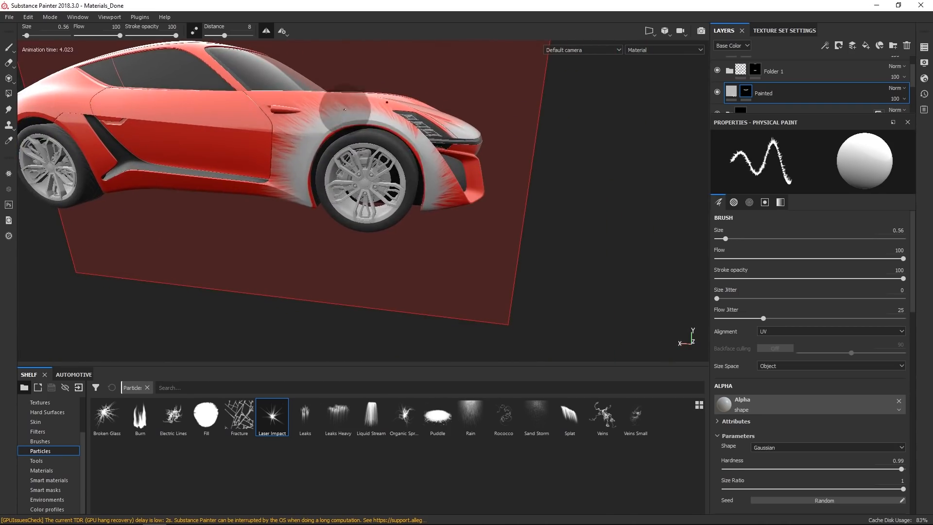
Spray more Laser Impact particles along the front fender and lower bumper around the wheel.
alt+drag(442, 183, 189, 173)
alt+right_drag(389, 189, 500, 200)
alt+drag(500, 200, 422, 208)
alt+middle_drag(520, 200, 414, 196)
mouse_move(414, 195)
alt+mouse_down()
mouse_move(292, 194)
mouse_move(379, 194)
alt+mouse_up()
alt+right_drag(379, 195, 418, 207)
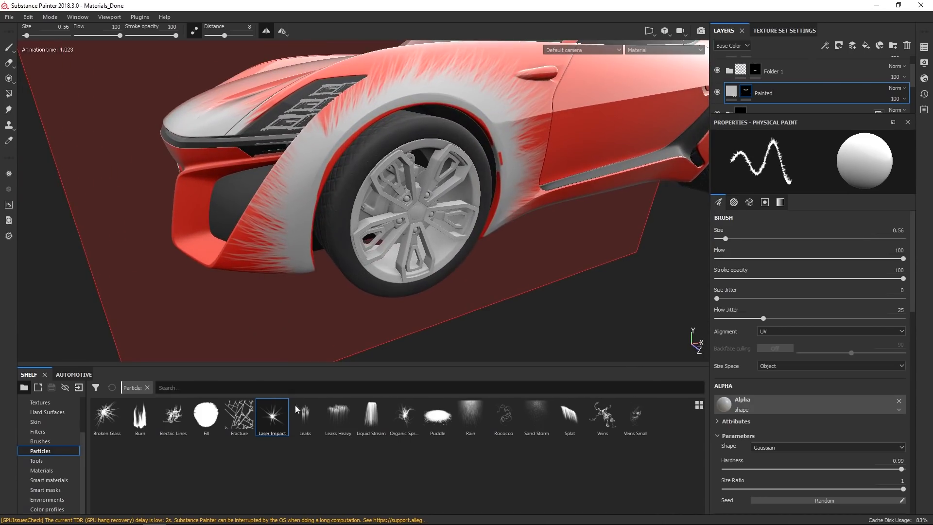
Switch to the Basic Hard brush, turn off lazy mouse and set the brush size to 3.54.
click(44, 441)
click(371, 416)
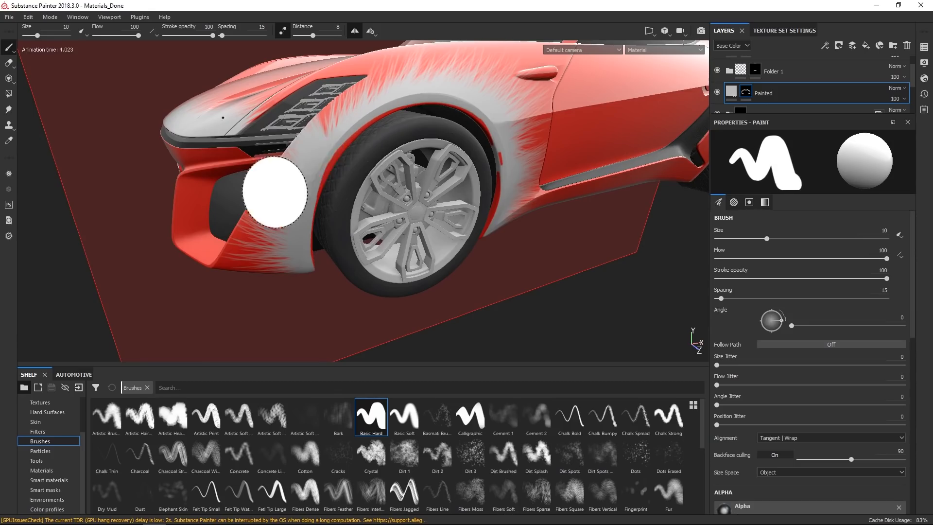
click(283, 31)
right_click(319, 180)
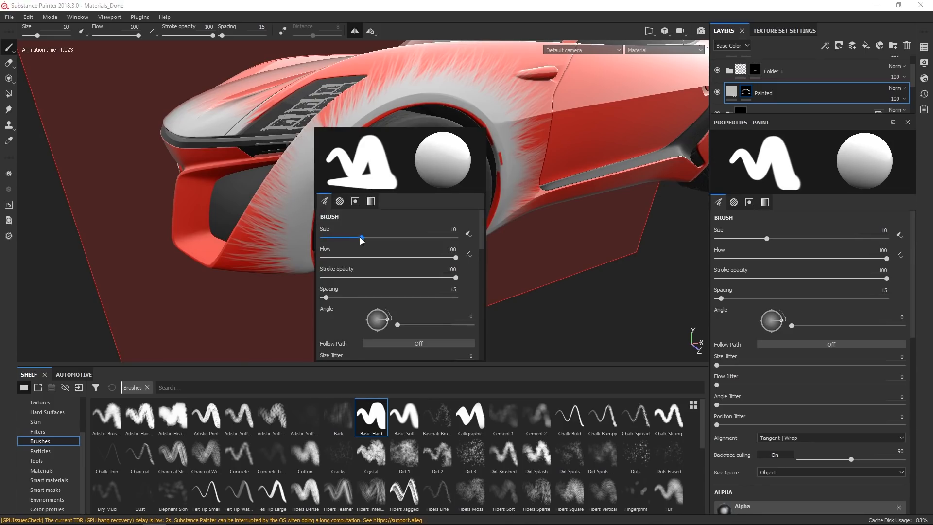
drag(361, 238, 344, 238)
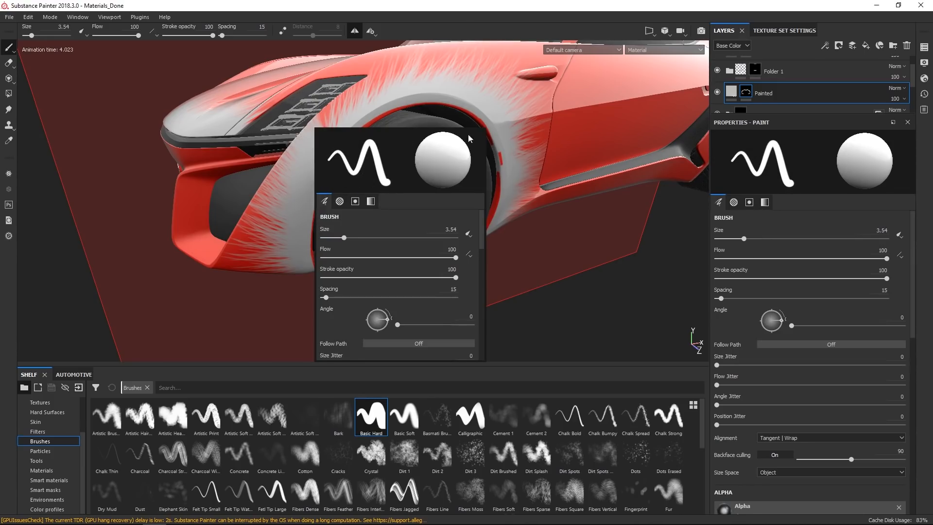
drag(359, 133, 340, 149)
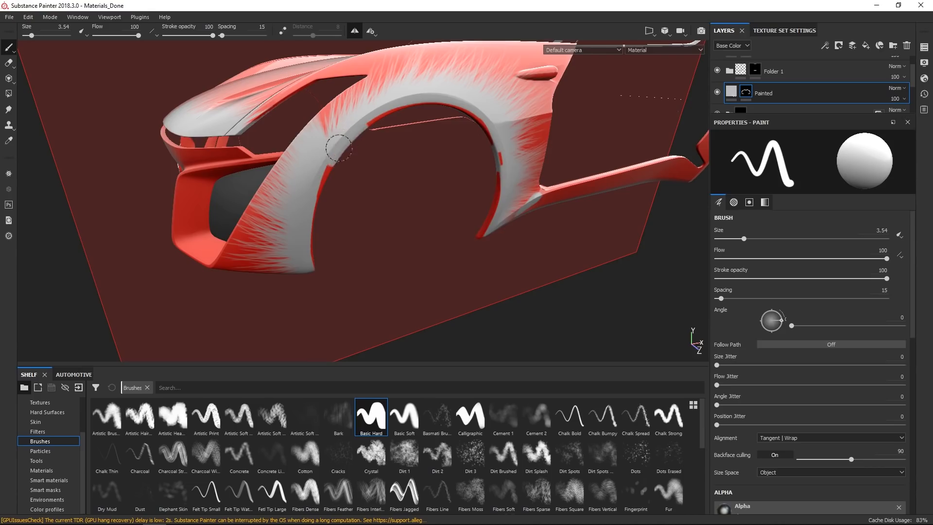
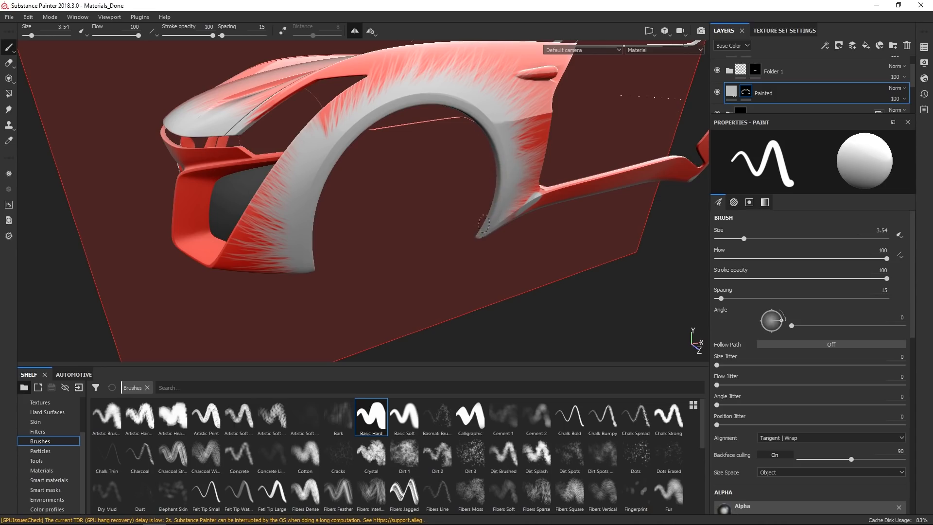
Inspect the painted front wheel area from several angles, toggling isolation of the selected geometry.
key(alt+q)
scroll(427, 265, down, 4)
alt+drag(457, 178, 413, 154)
alt+right_drag(413, 154, 561, 288)
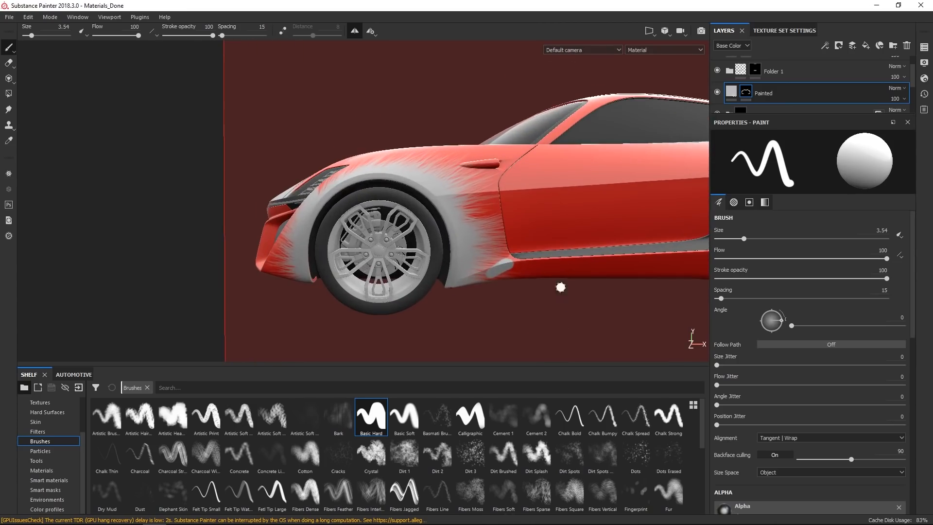
scroll(505, 248, up, 8)
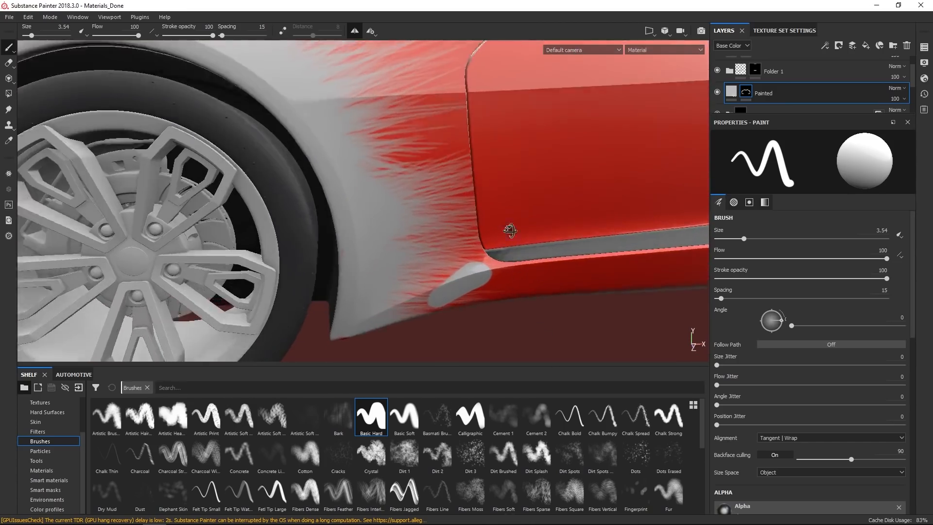
alt+drag(510, 231, 490, 196)
drag(340, 326, 389, 282)
scroll(390, 282, down, 7)
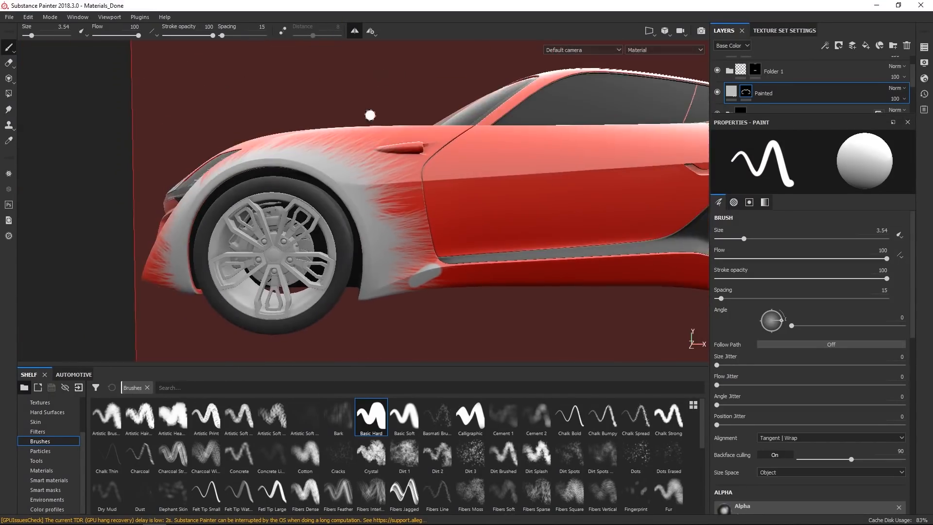
mouse_move(355, 224)
alt+mouse_down()
mouse_move(427, 265)
mouse_move(411, 254)
alt+mouse_up()
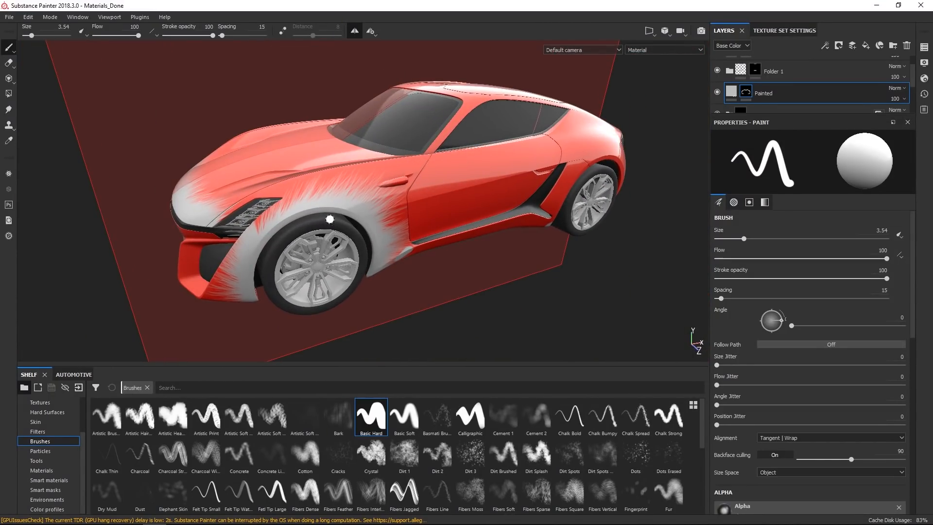
key(ctrl)
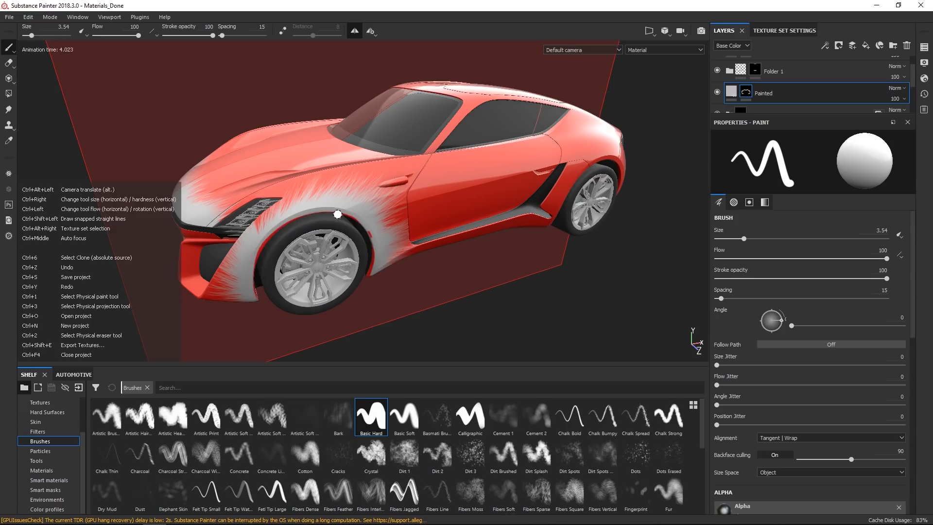
alt+drag(319, 261, 291, 242)
key(alt+q)
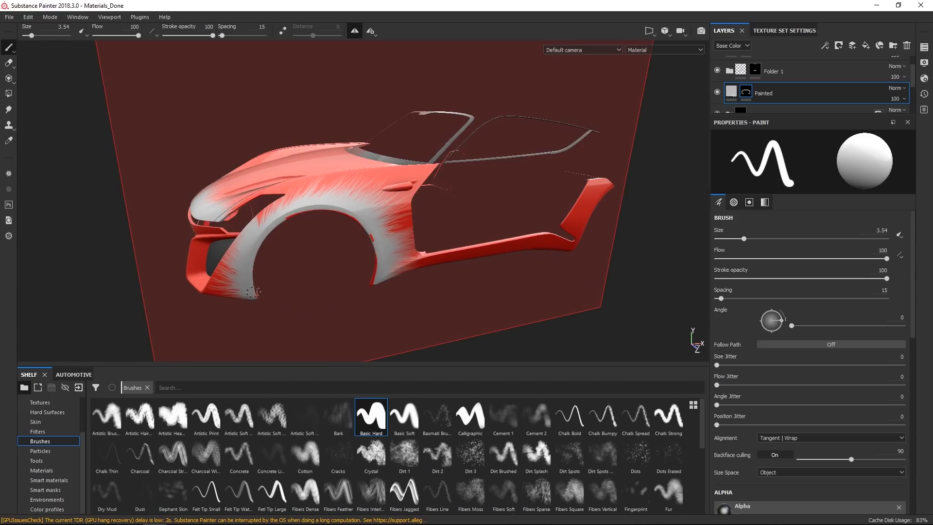
key(alt+q)
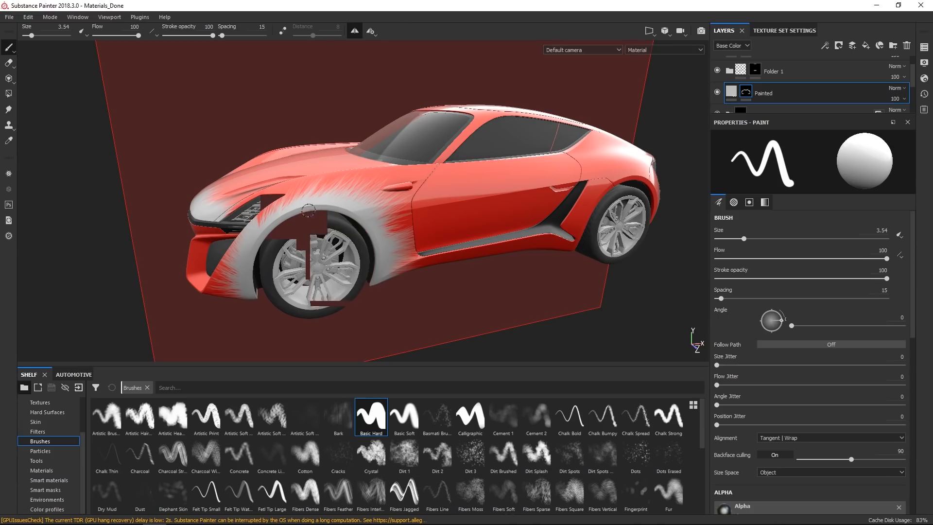
Turn off mirror symmetry for painting.
click(371, 31)
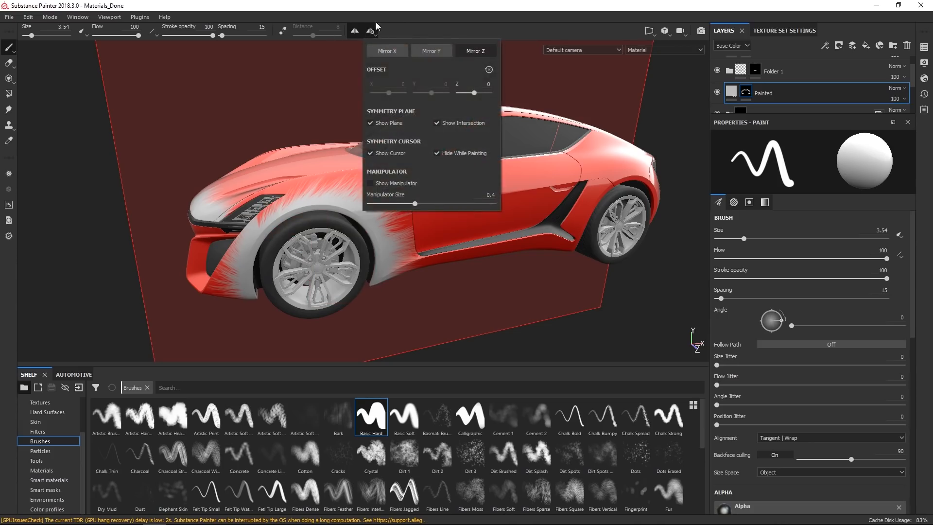
click(355, 30)
alt+drag(340, 231, 371, 241)
alt+right_drag(371, 242, 386, 214)
alt+drag(385, 214, 458, 236)
alt+right_drag(458, 235, 398, 204)
alt+drag(398, 204, 362, 218)
alt+right_drag(391, 264, 342, 233)
alt+drag(343, 233, 297, 222)
alt+right_drag(340, 251, 330, 247)
alt+drag(329, 248, 307, 264)
mouse_move(396, 221)
alt+mouse_down()
mouse_move(427, 240)
mouse_move(453, 234)
mouse_move(419, 263)
alt+mouse_up()
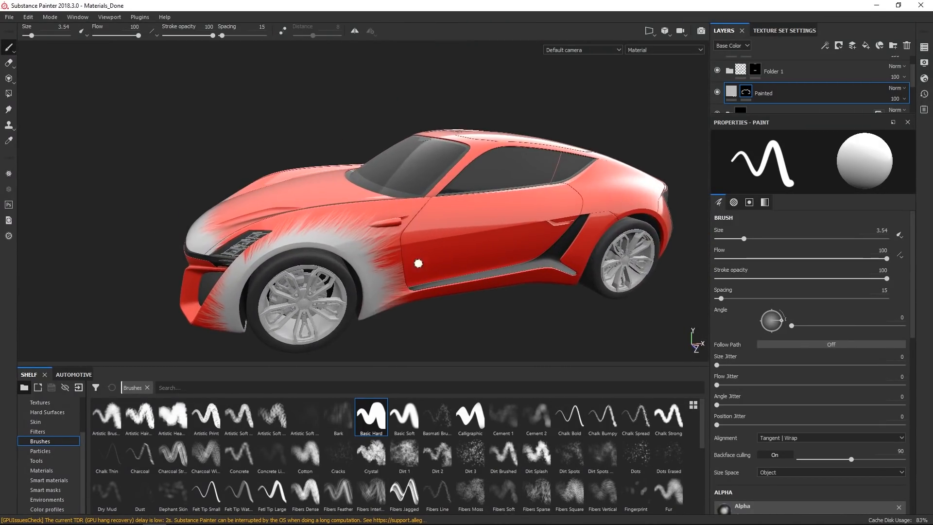
Select the Car Solid Paint fill layer inside the Paint folder.
scroll(431, 282, up, 2)
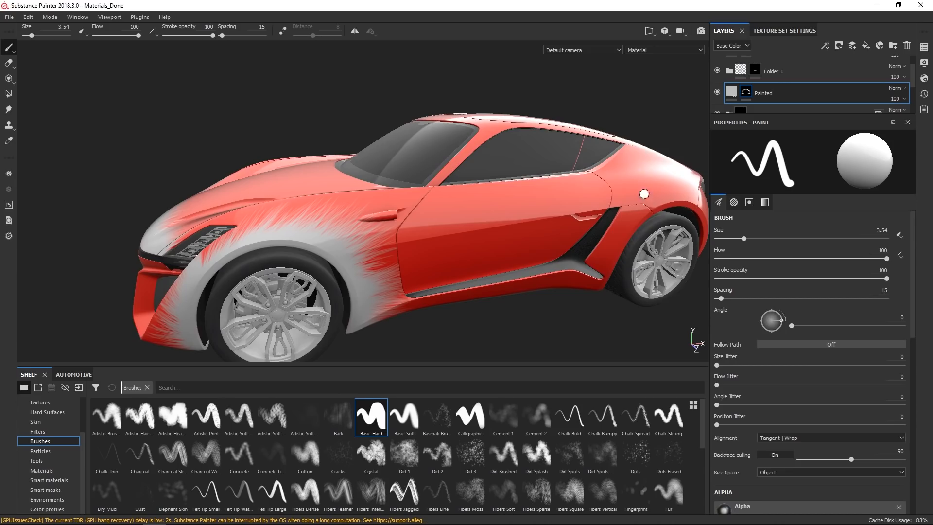
alt+drag(652, 246, 583, 292)
scroll(588, 179, down, 2)
alt+middle_drag(588, 179, 446, 167)
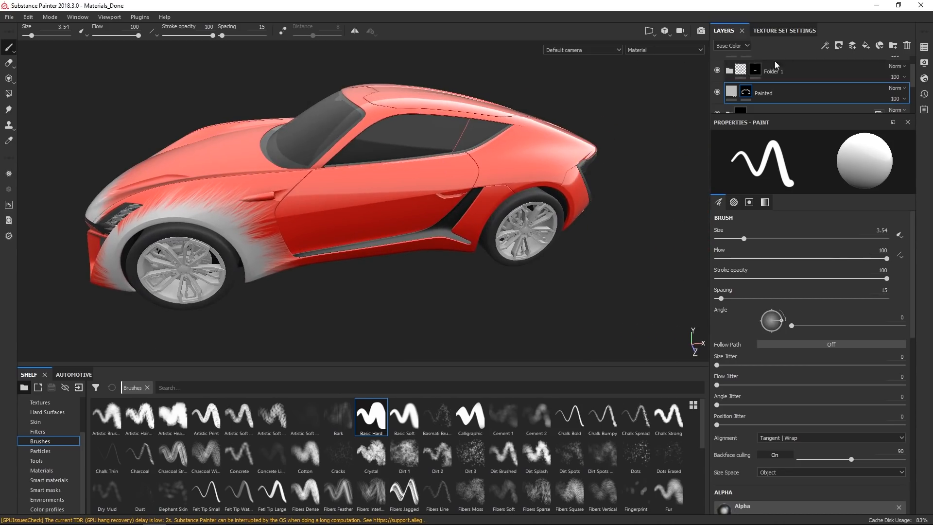
scroll(756, 85, down, 5)
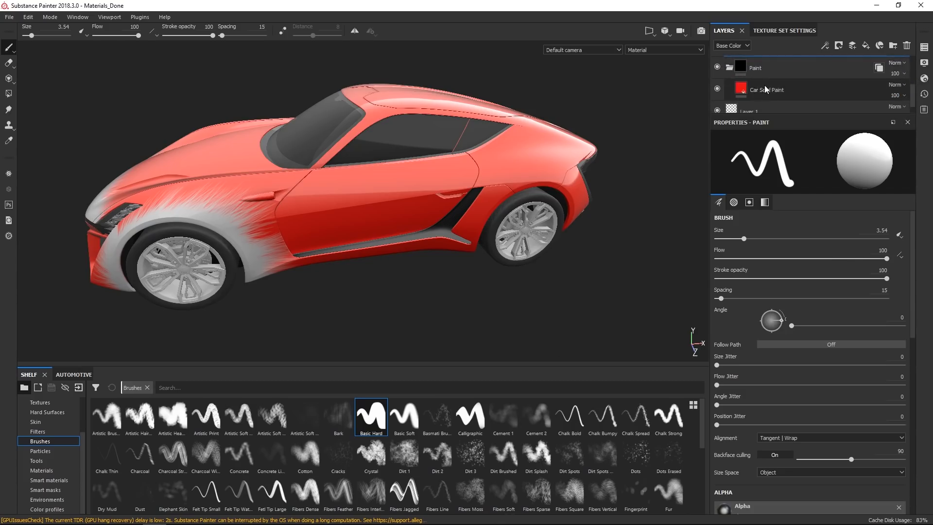
click(751, 88)
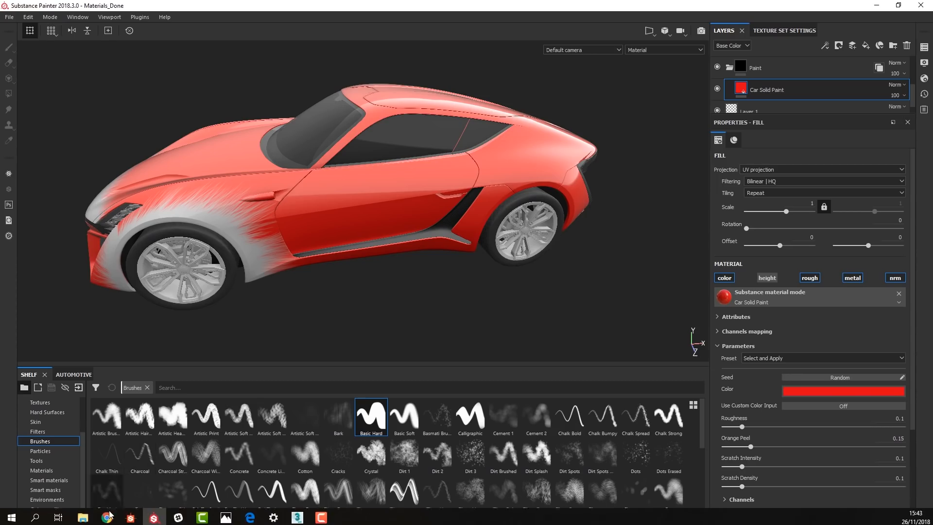
Switch to the browser and view the Directional Gradient for Painter page on Substance Share.
click(107, 516)
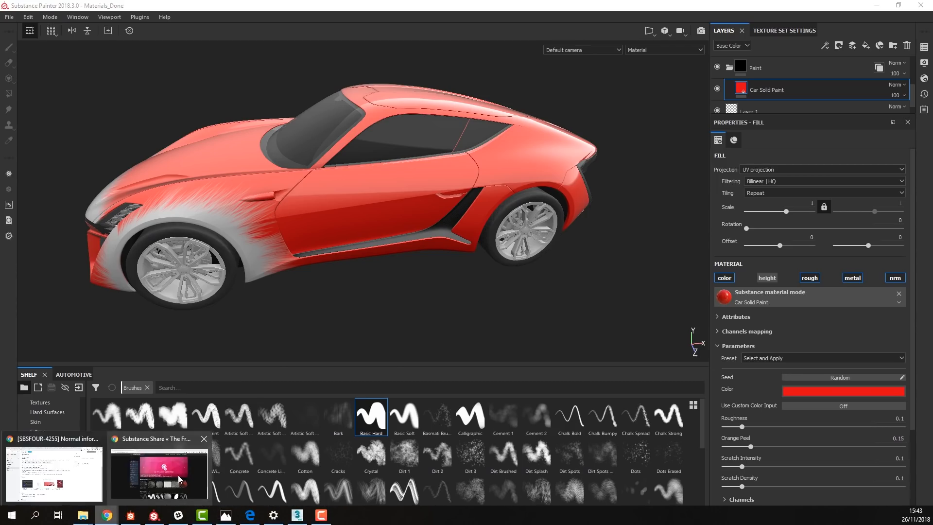
click(187, 474)
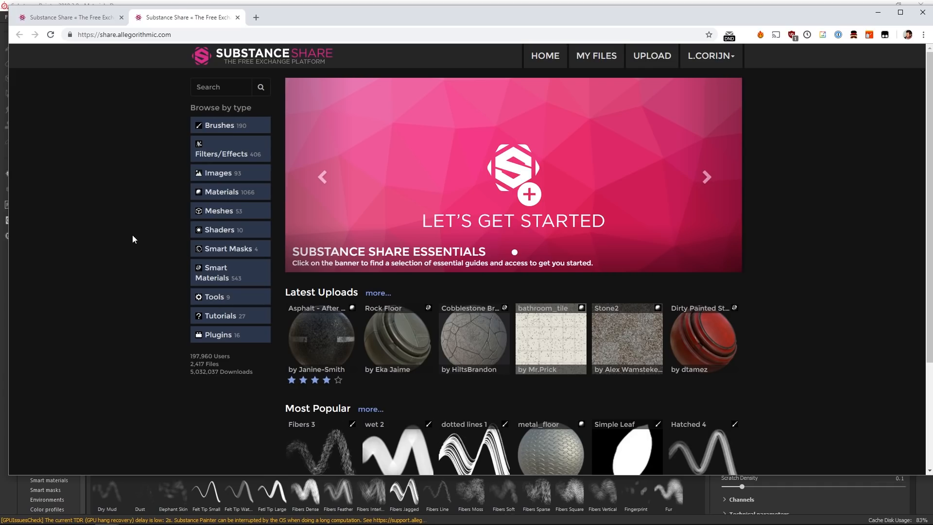
click(89, 22)
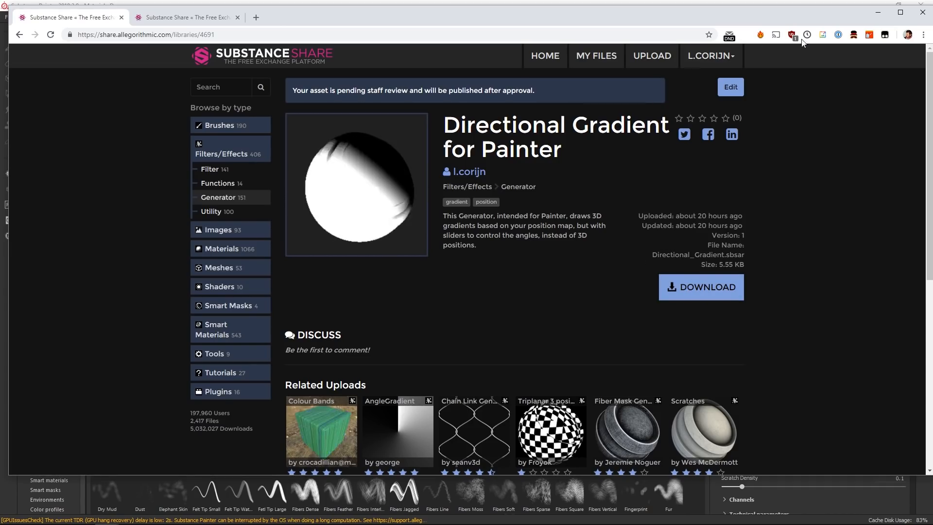
click(880, 17)
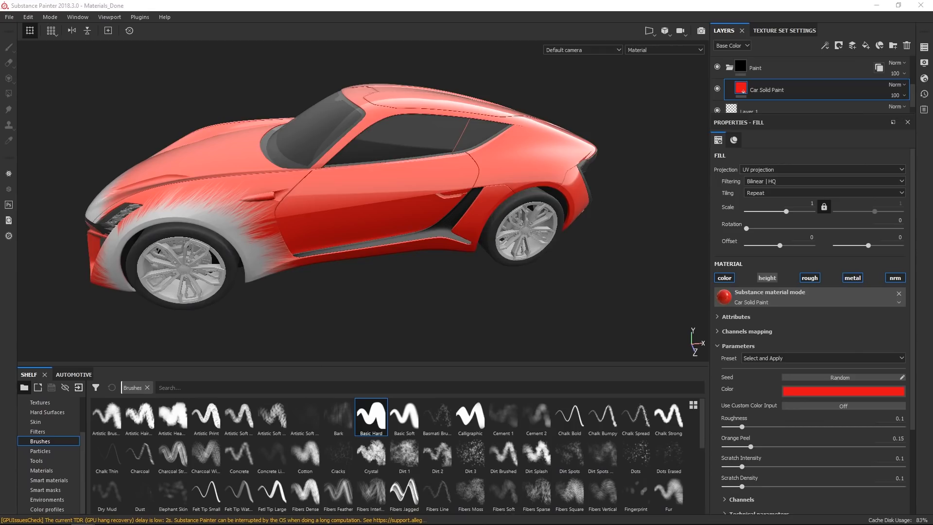
From the X-TAON Filters folder, drag Directional_Gradient.sbsar and Halftone.sbsar into Painter to import them.
drag(0, 63, 588, 78)
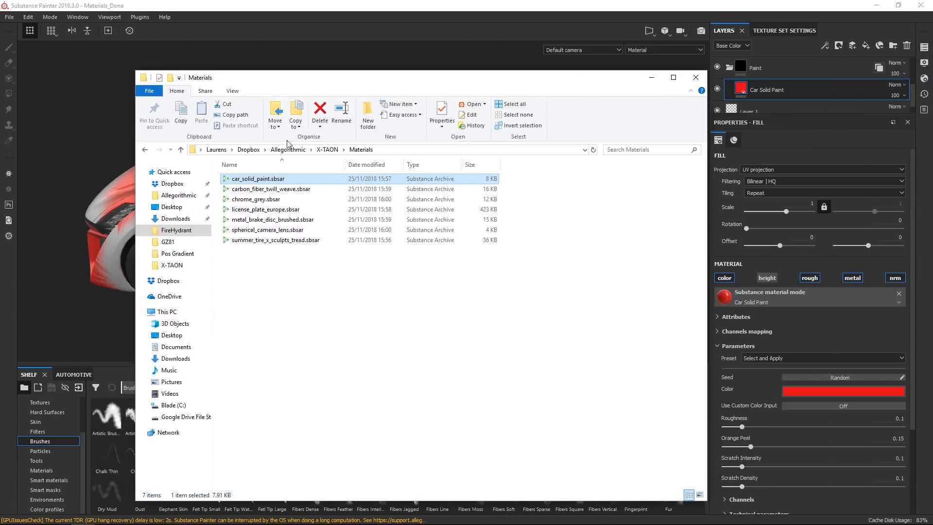
click(337, 151)
click(247, 179)
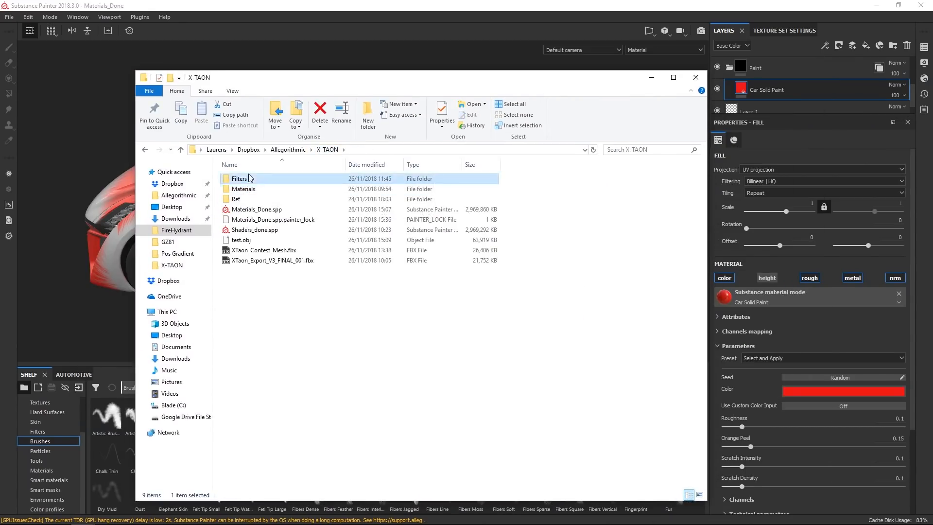
double_click(250, 178)
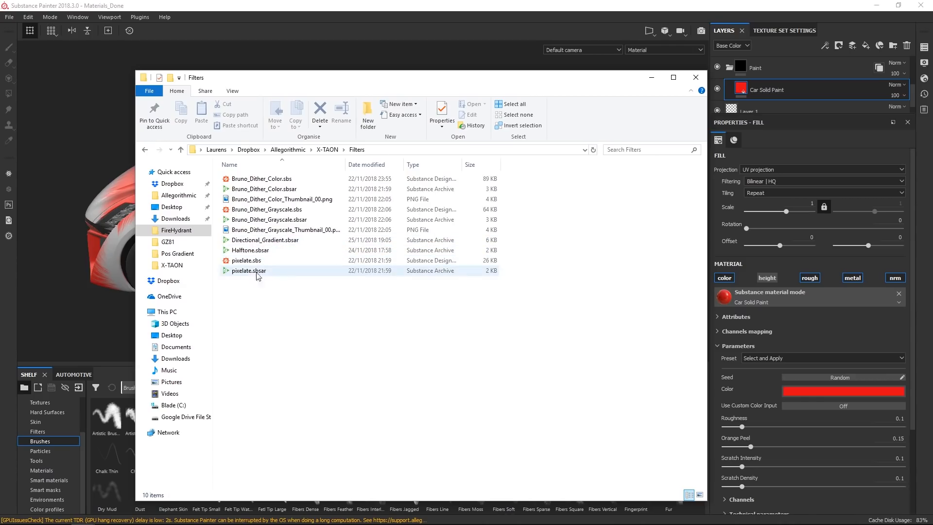
click(275, 241)
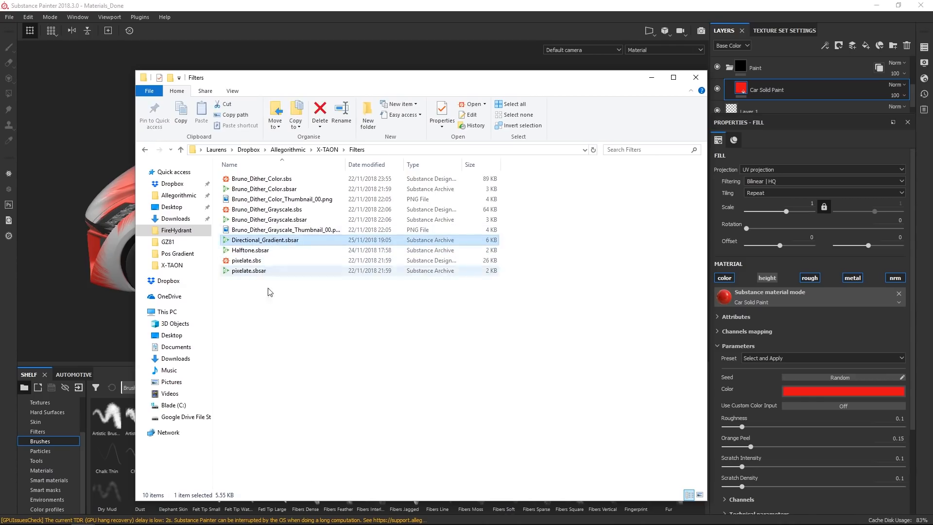
ctrl+click(290, 247)
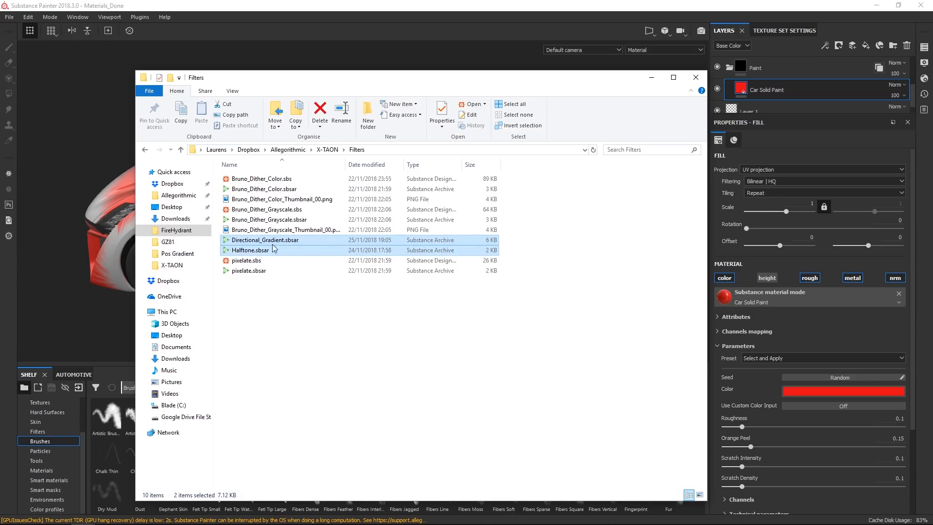
mouse_move(268, 243)
mouse_down()
mouse_move(167, 391)
mouse_move(100, 427)
mouse_move(112, 445)
mouse_up()
click(570, 13)
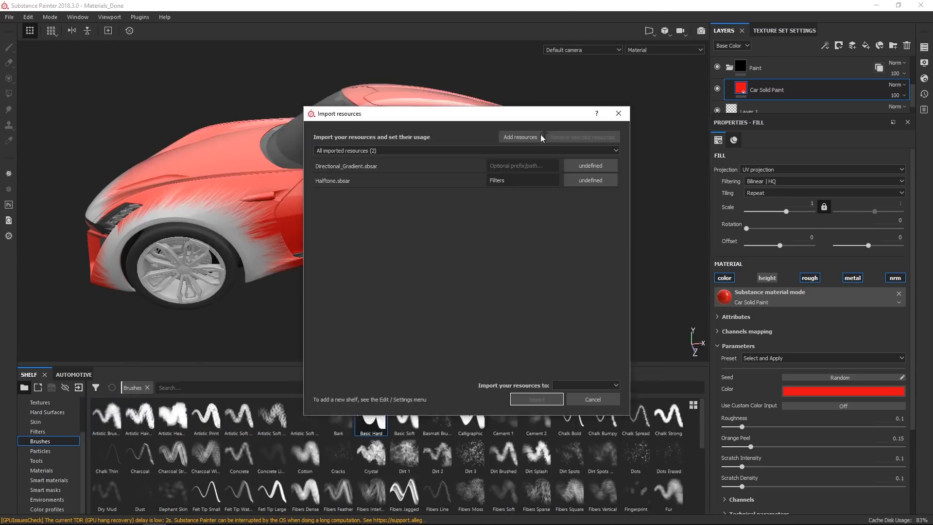
Set the Directional_Gradient usage to generator and the Halftone usage to filter.
click(590, 168)
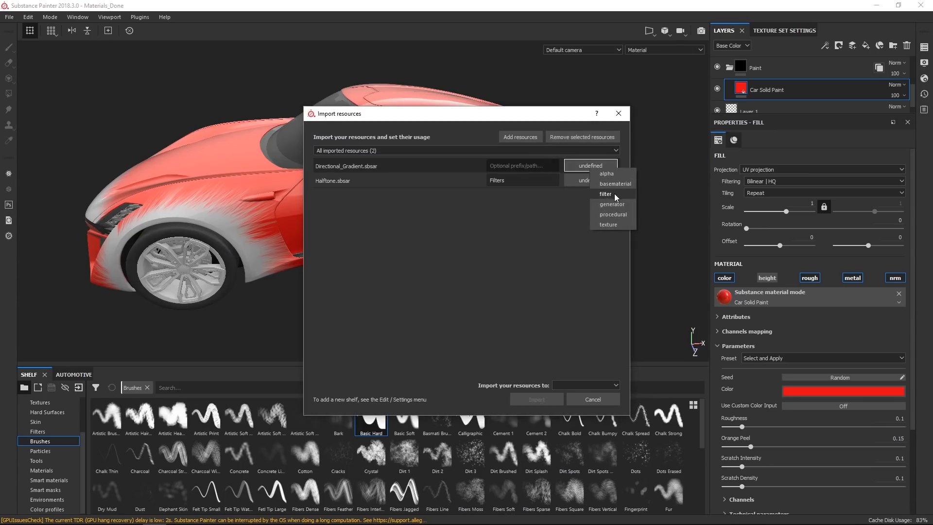
click(619, 203)
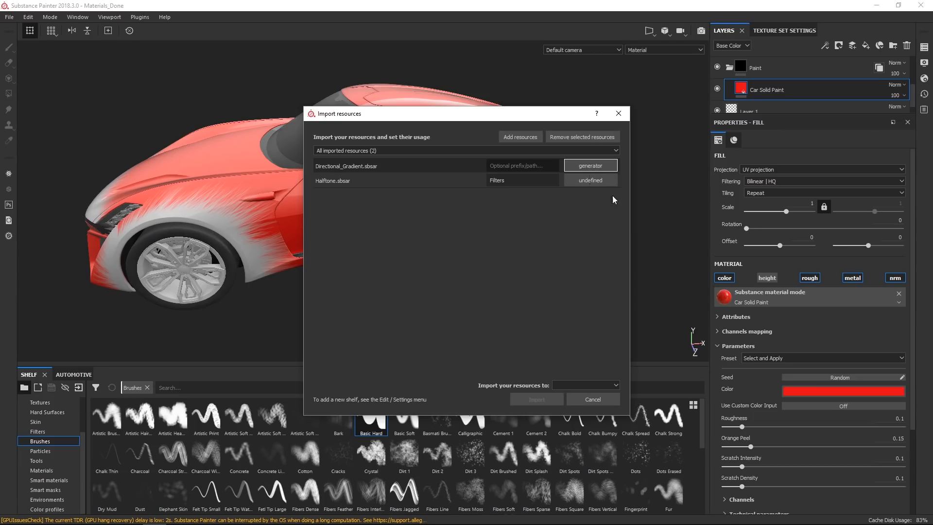
click(591, 180)
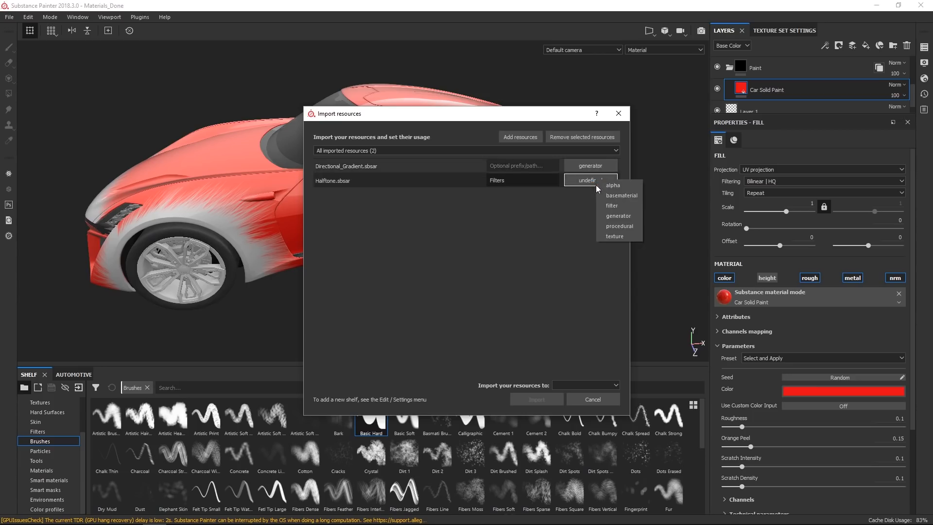
click(610, 206)
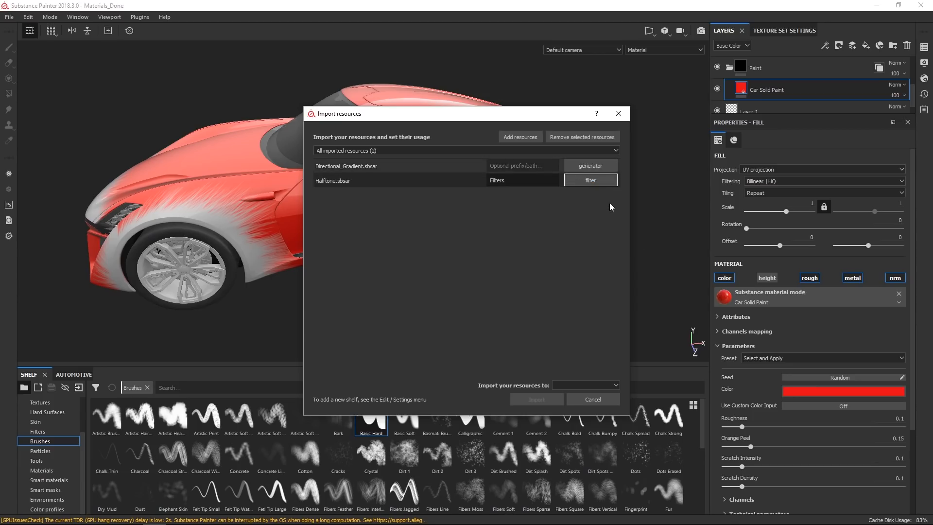
Import both resources into project 'Materials_Done'.
click(580, 384)
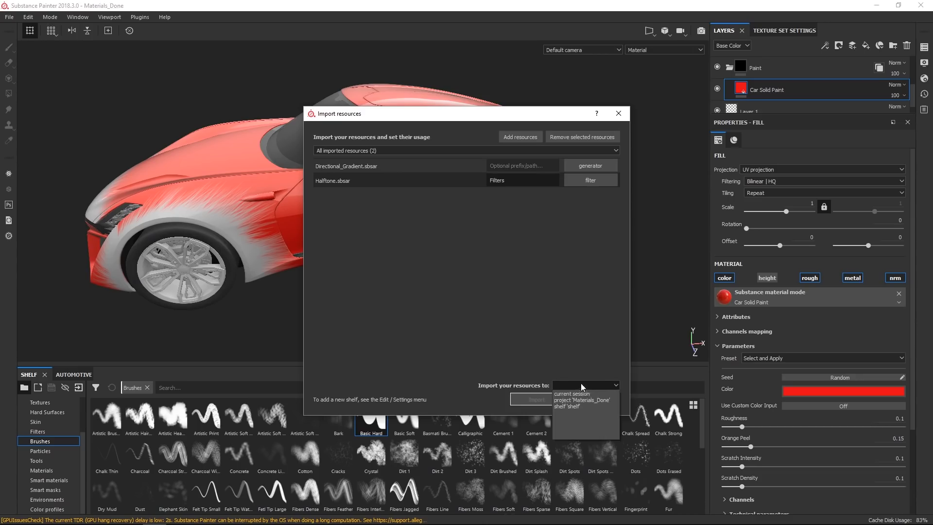
click(585, 401)
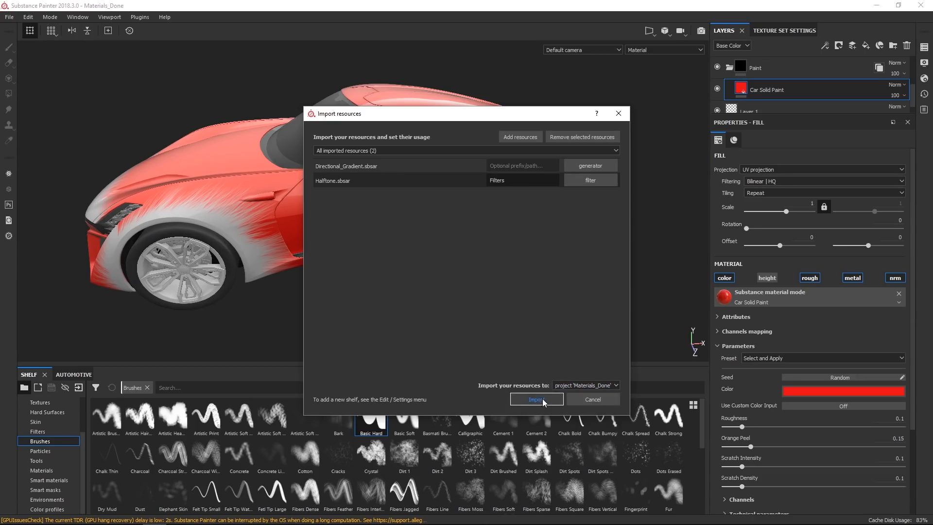
click(539, 399)
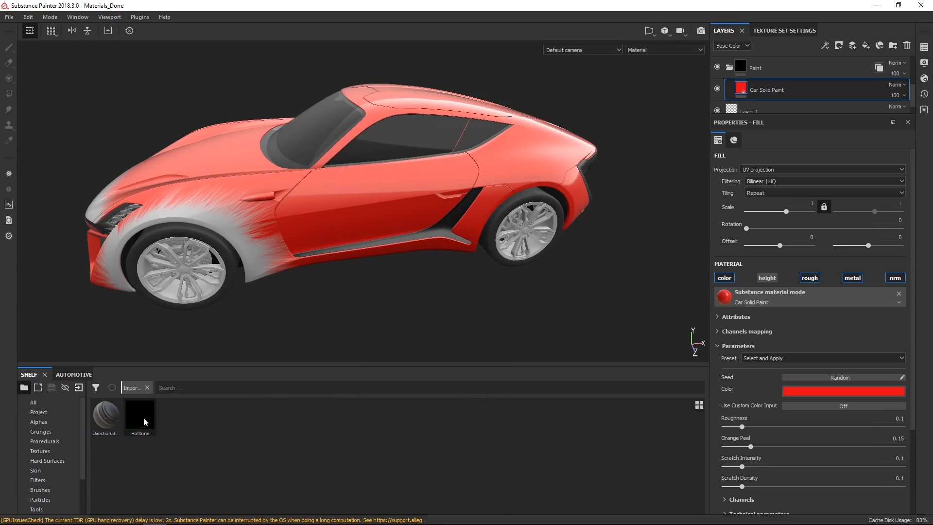
View the Halftone resource's information on the shelf.
right_click(133, 409)
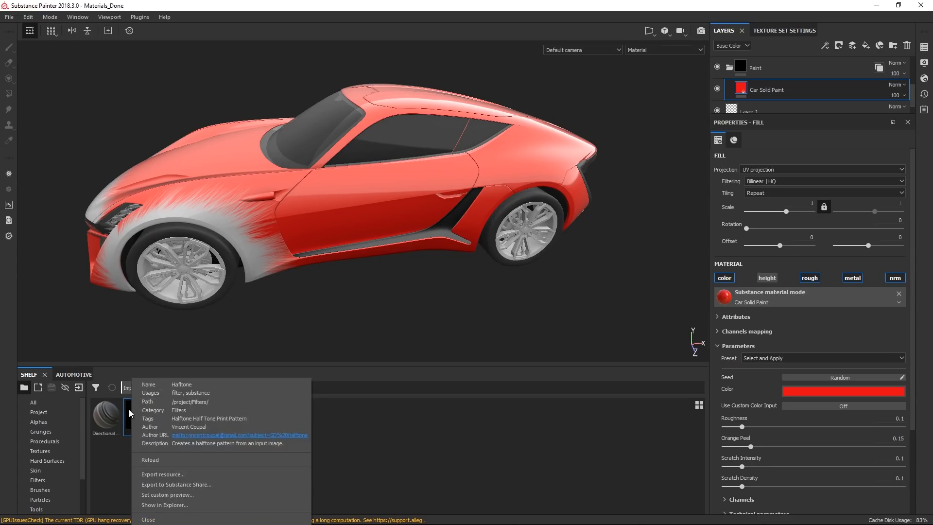
click(365, 467)
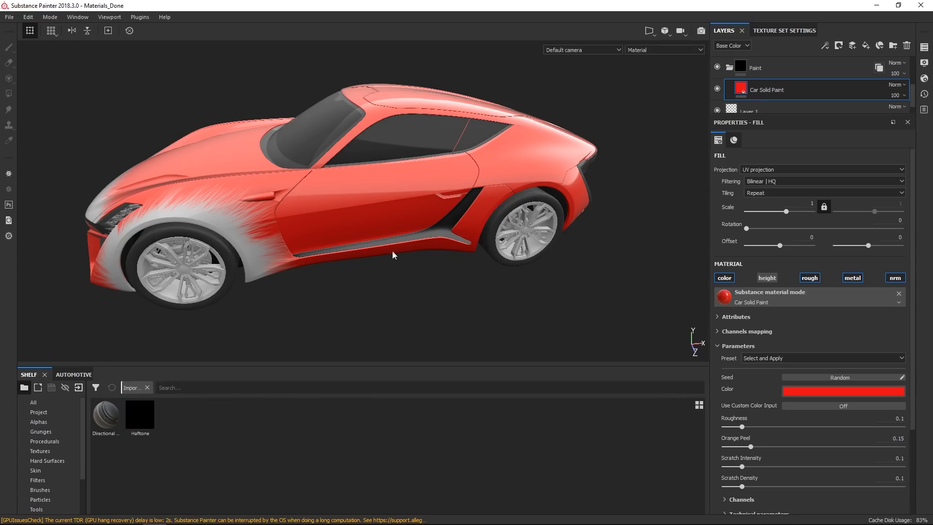
Add a new fill layer above Car Solid Paint in the Paint folder.
click(866, 46)
mouse_move(385, 282)
alt+mouse_down()
mouse_move(425, 285)
mouse_move(379, 284)
alt+mouse_up()
alt+middle_drag(379, 283, 385, 265)
alt+right_drag(386, 265, 402, 307)
alt+drag(403, 307, 393, 281)
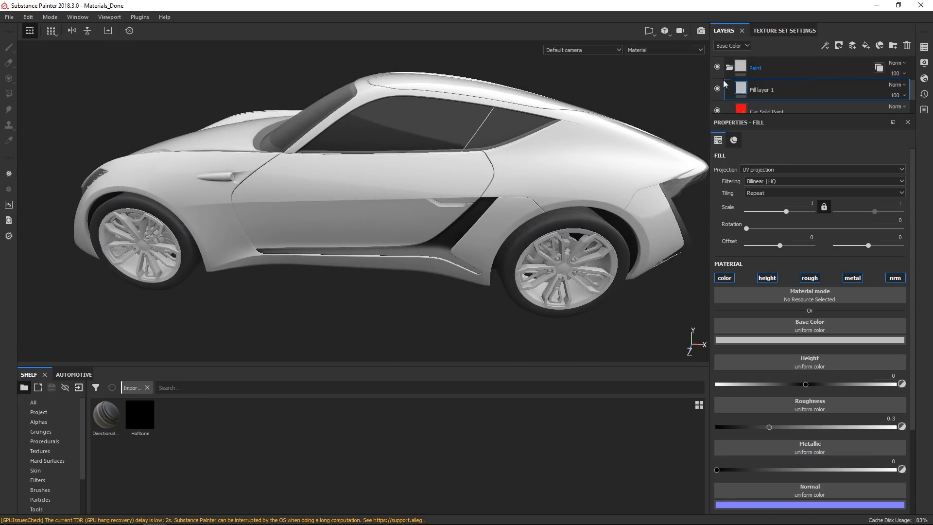
alt+drag(504, 210, 528, 203)
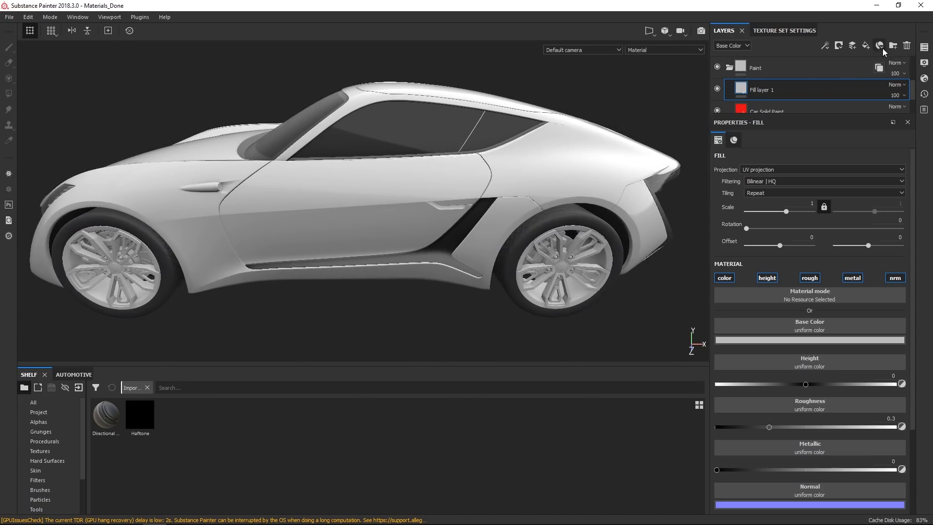
Add a white mask to the new fill layer.
click(839, 46)
click(851, 58)
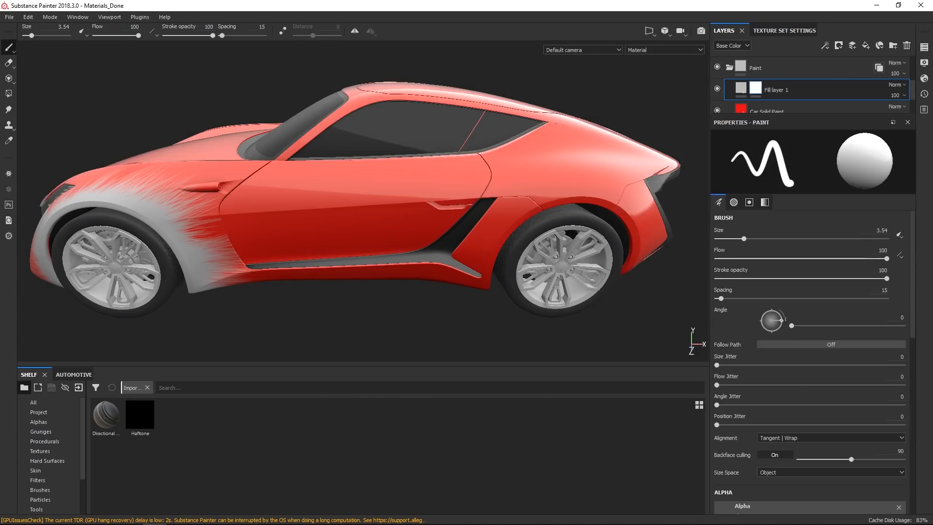
Add a generator to Fill layer 1's mask and load the Directional Gradient into it.
right_click(756, 92)
click(793, 262)
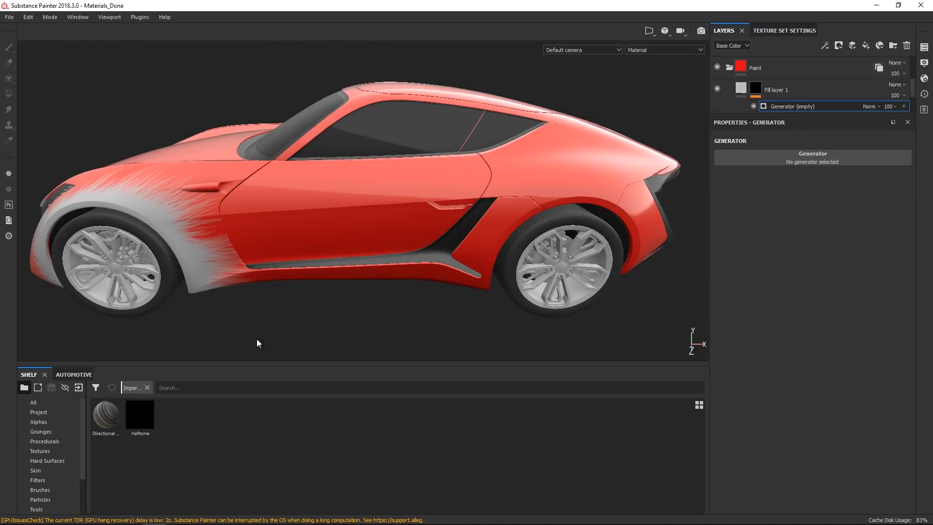
drag(111, 418, 807, 158)
alt+drag(459, 270, 454, 275)
mouse_move(454, 275)
alt+right_down()
mouse_move(461, 215)
mouse_move(230, 238)
alt+right_up()
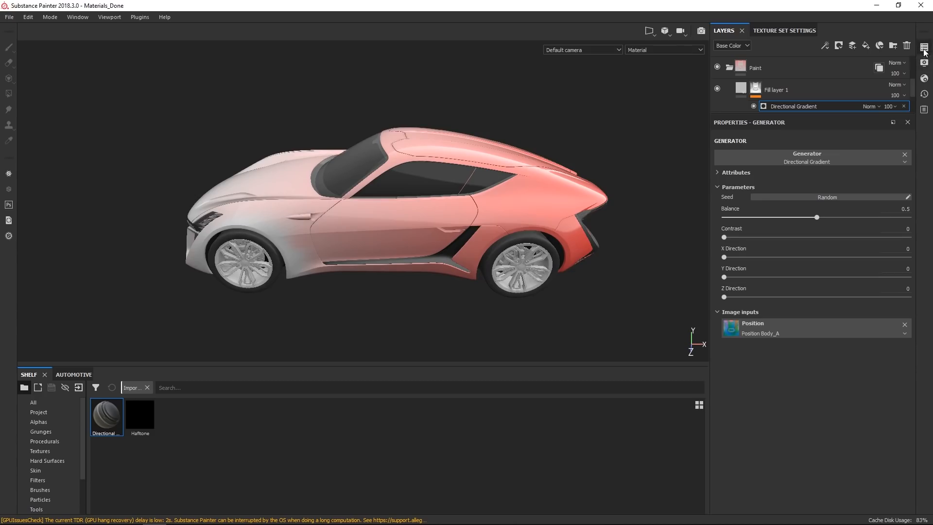
Set the Directional Gradient's Contrast to 1 and Z Direction to 0.71.
click(926, 49)
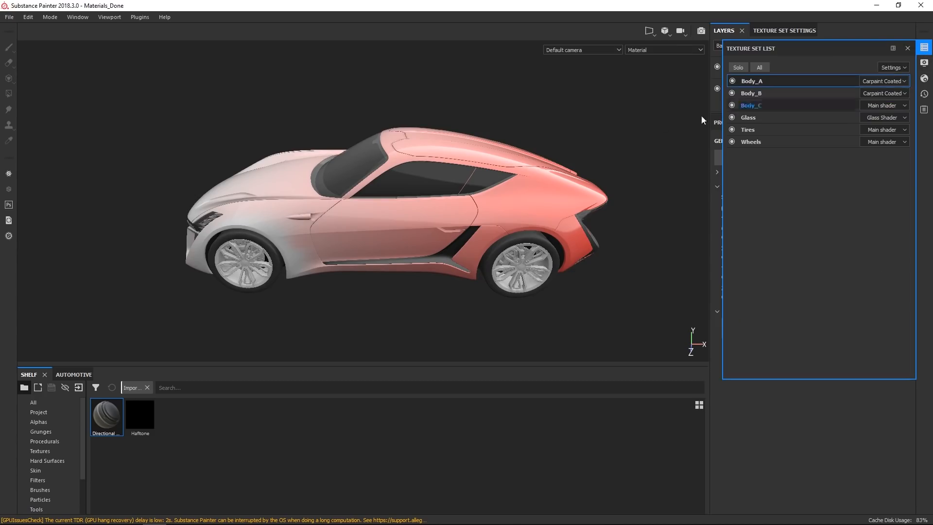
click(924, 48)
alt+right_drag(523, 193, 519, 267)
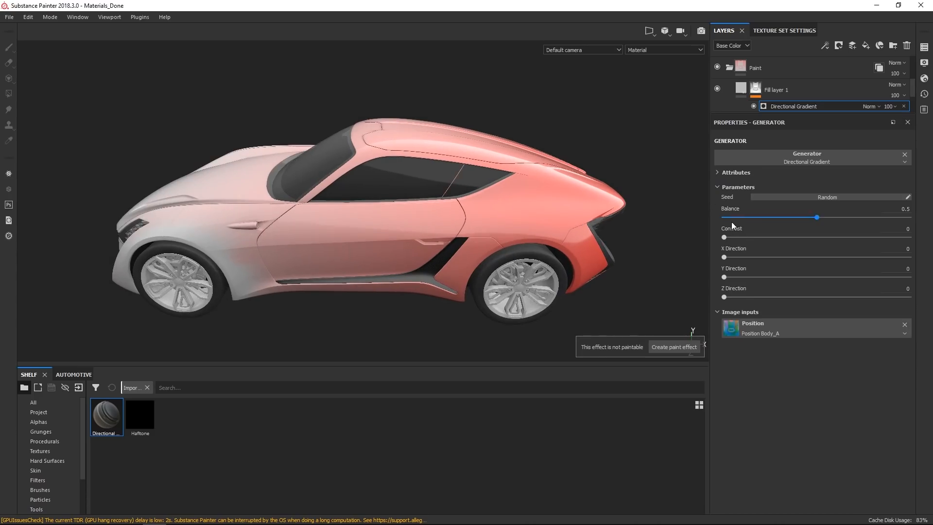
drag(728, 291, 736, 299)
drag(803, 306, 871, 302)
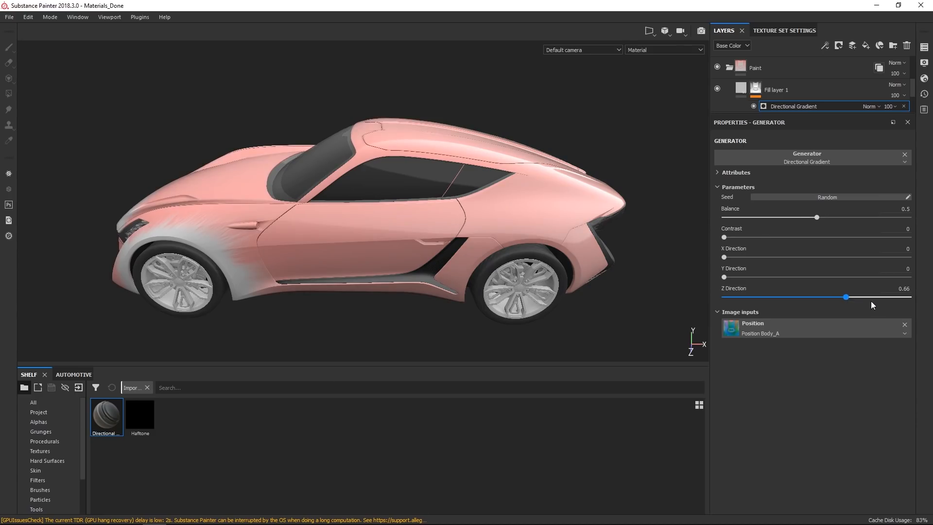
drag(724, 237, 919, 244)
alt+drag(463, 263, 489, 262)
drag(870, 297, 856, 299)
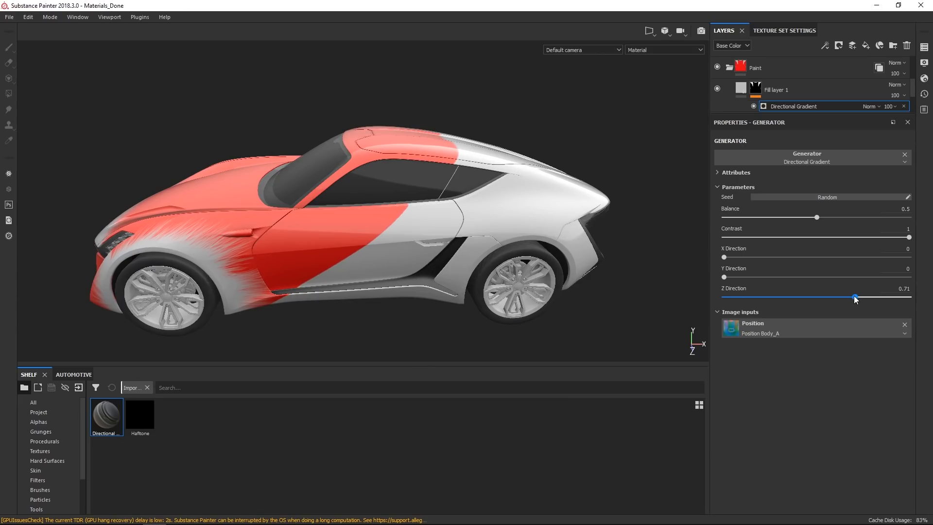
Add another fill layer between Fill layer 1 and Car Solid Paint.
mouse_move(462, 248)
alt+mouse_down()
mouse_move(456, 255)
mouse_move(469, 255)
alt+mouse_up()
alt+right_drag(470, 255, 463, 286)
alt+drag(462, 287, 433, 283)
alt+right_drag(433, 284, 444, 272)
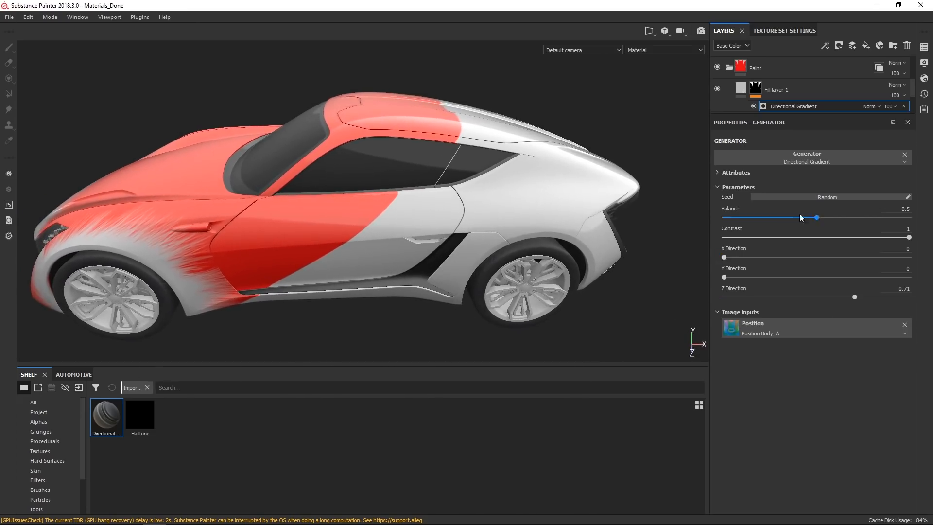
alt+drag(366, 210, 519, 146)
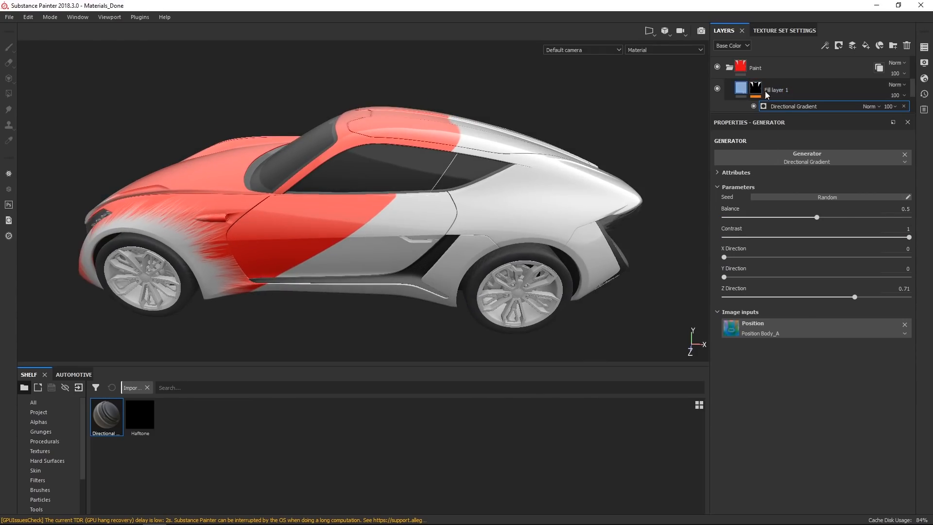
click(741, 88)
scroll(911, 97, down, 1)
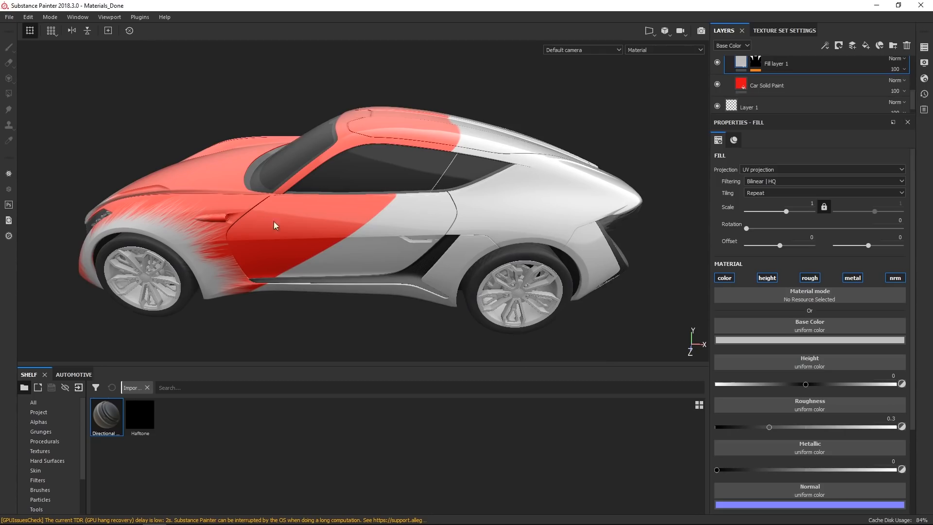
click(827, 83)
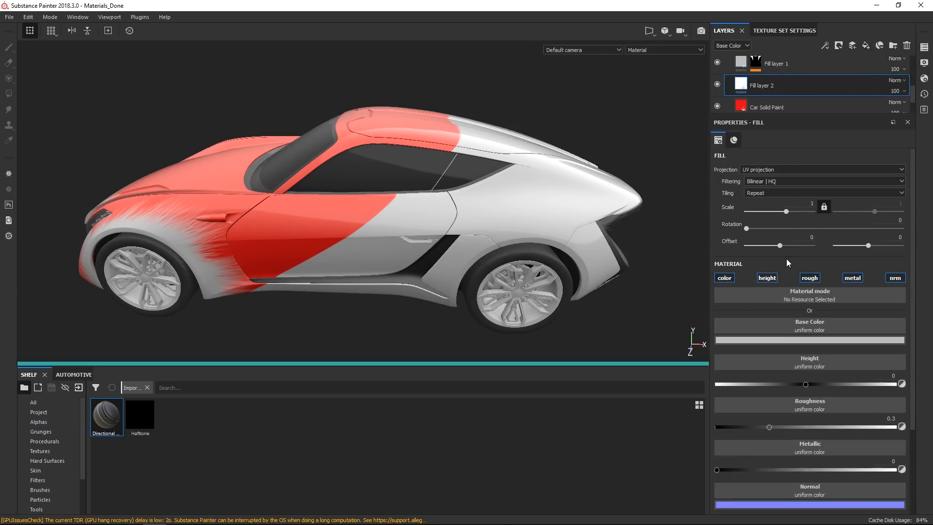
Disable the height, roughness, metallic and normal channels on the new fill layer, keeping only color.
click(776, 279)
click(820, 279)
click(853, 278)
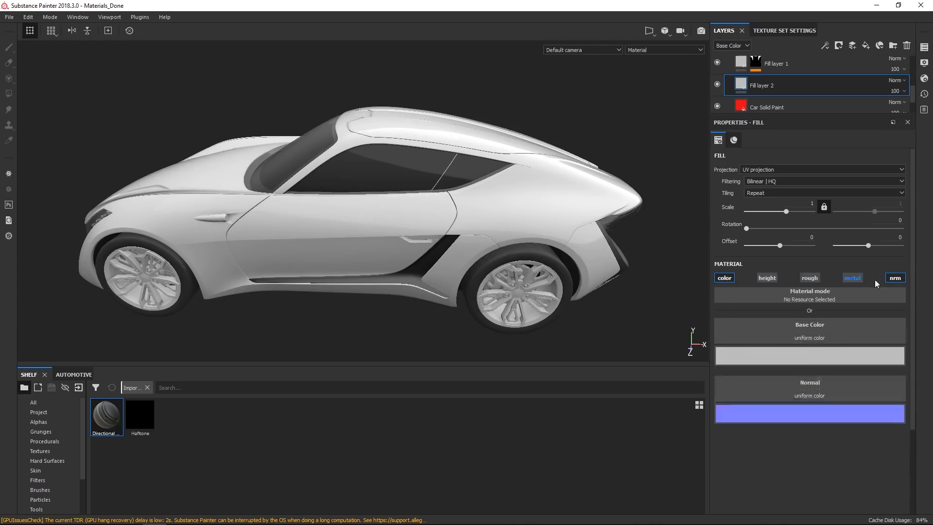
click(893, 278)
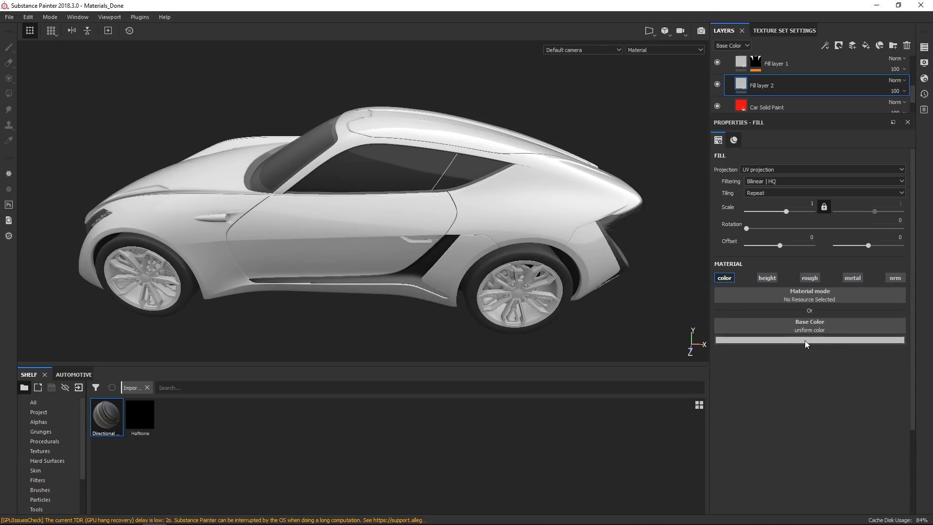
Set the new fill layer's base color to a dark blue.
click(805, 340)
click(884, 406)
drag(901, 383, 864, 406)
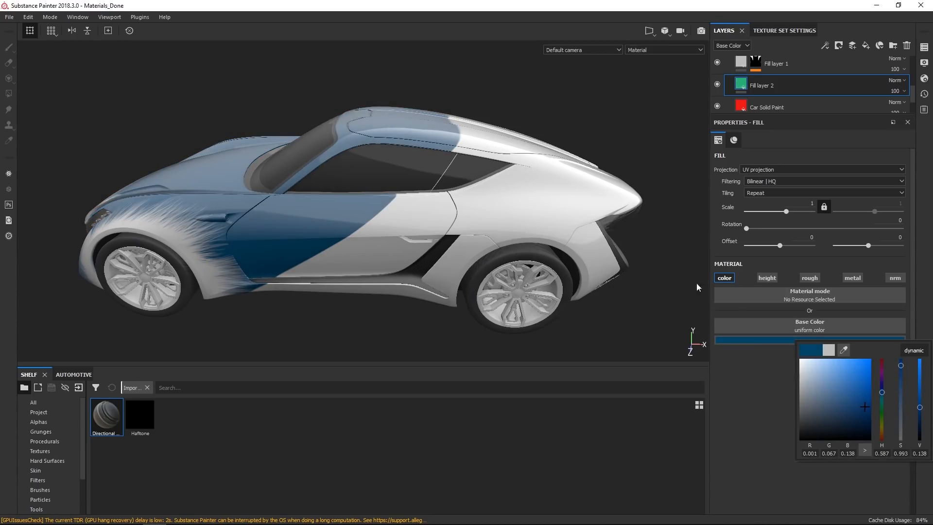
click(569, 13)
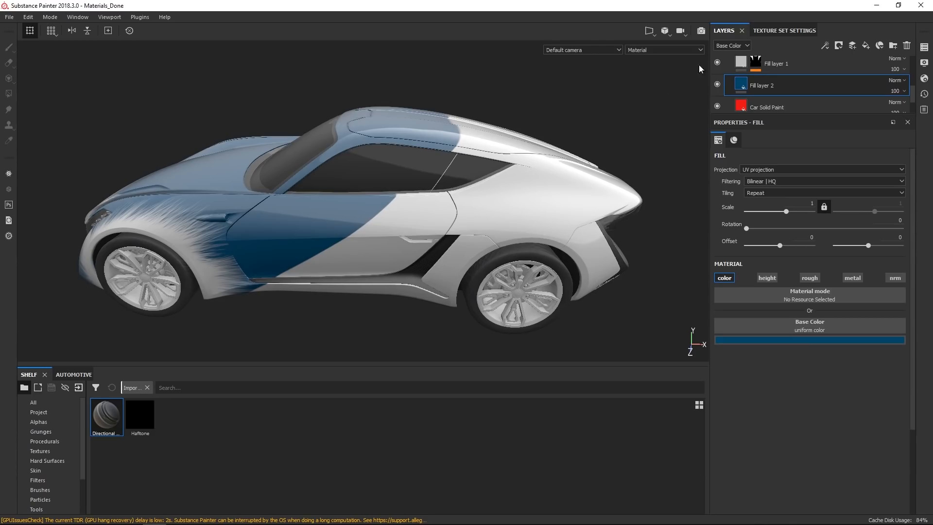
Add a black mask to the blue fill layer and paste Fill layer 1's mask into it.
click(838, 46)
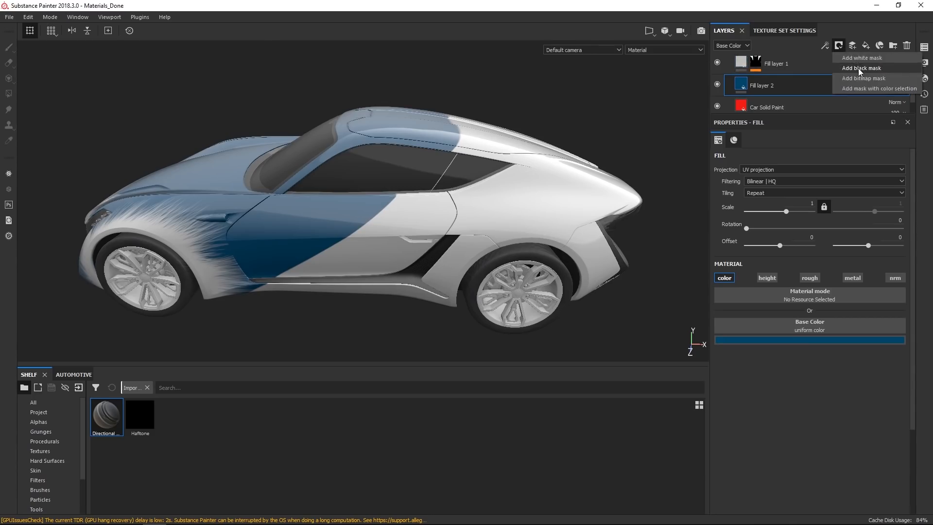
click(859, 68)
click(755, 61)
right_click(756, 62)
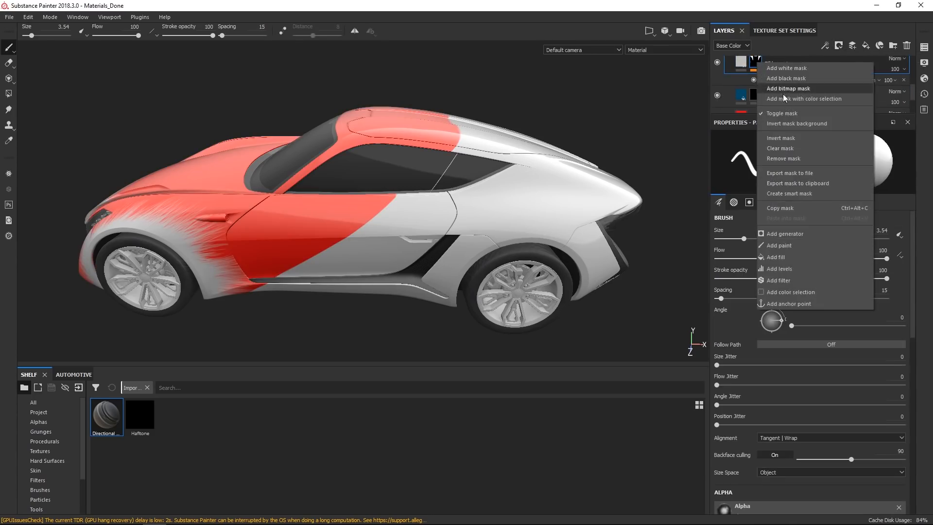
click(787, 209)
click(755, 95)
right_click(757, 95)
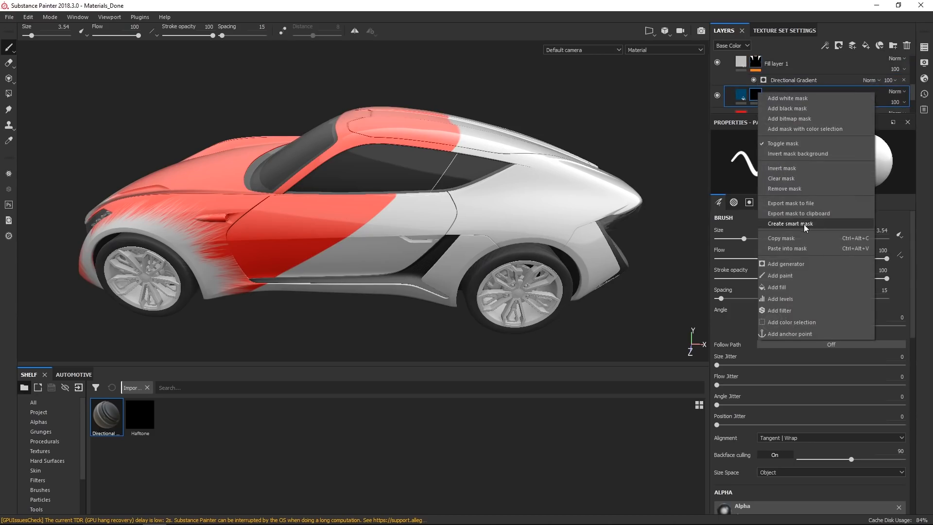
click(796, 247)
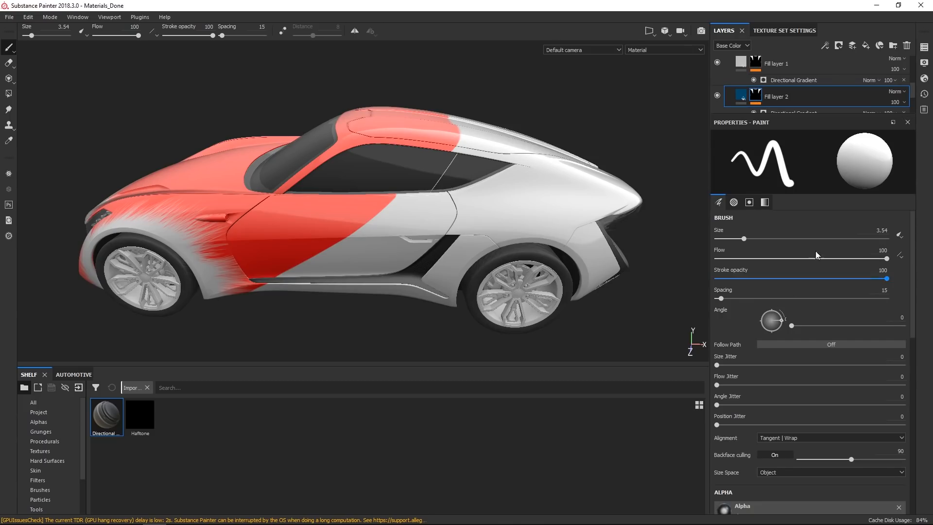
Set the Balance of the blue layer's Directional Gradient to 0.54.
click(768, 109)
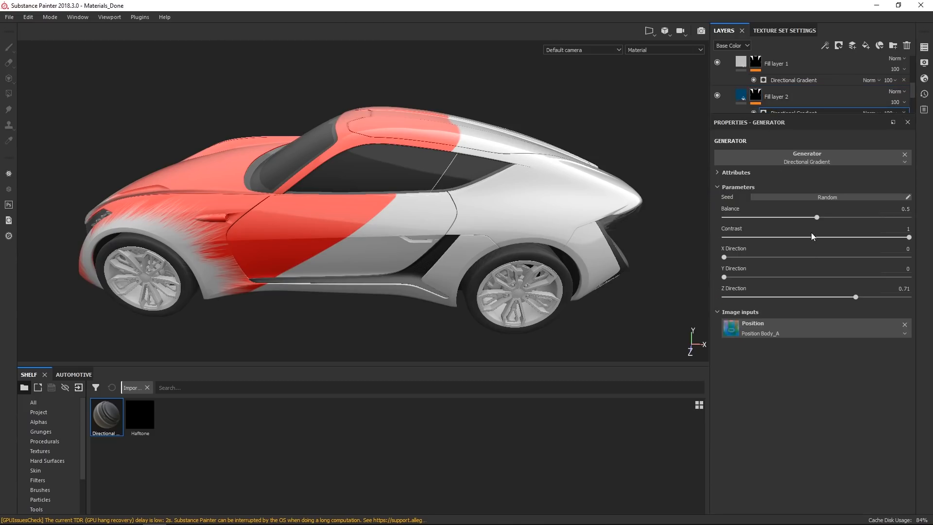
mouse_move(817, 216)
mouse_down()
mouse_move(776, 223)
mouse_move(841, 222)
mouse_move(812, 224)
mouse_move(828, 224)
mouse_up()
mouse_move(393, 523)
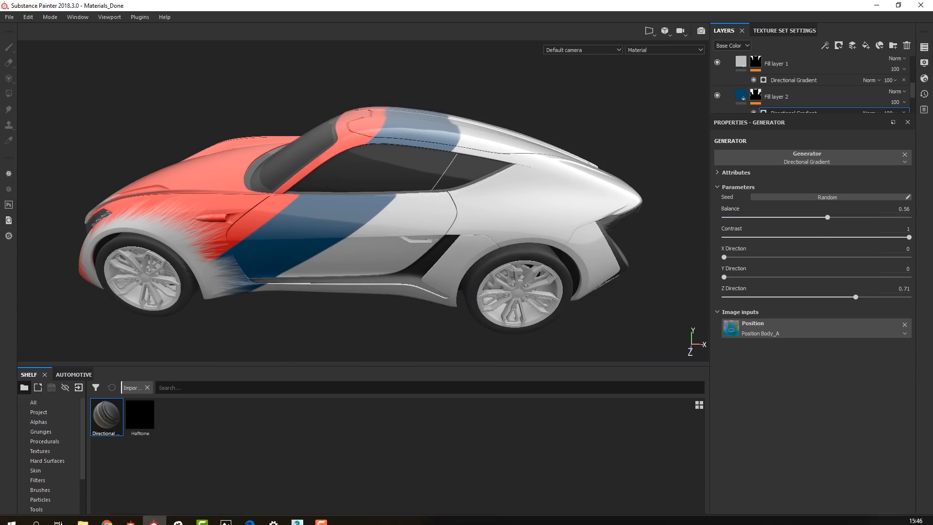
click(817, 218)
drag(821, 218, 825, 219)
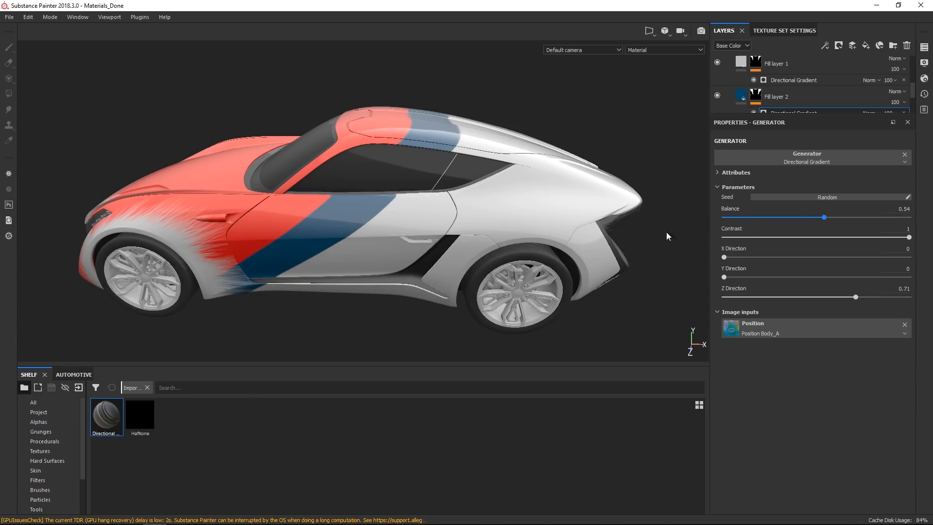
Adjust the blue layer's gradient Balance to 0.57 and Z Direction to 0.72.
mouse_move(446, 261)
alt+mouse_down()
mouse_move(414, 251)
mouse_move(410, 200)
mouse_move(459, 192)
mouse_move(444, 190)
alt+mouse_up()
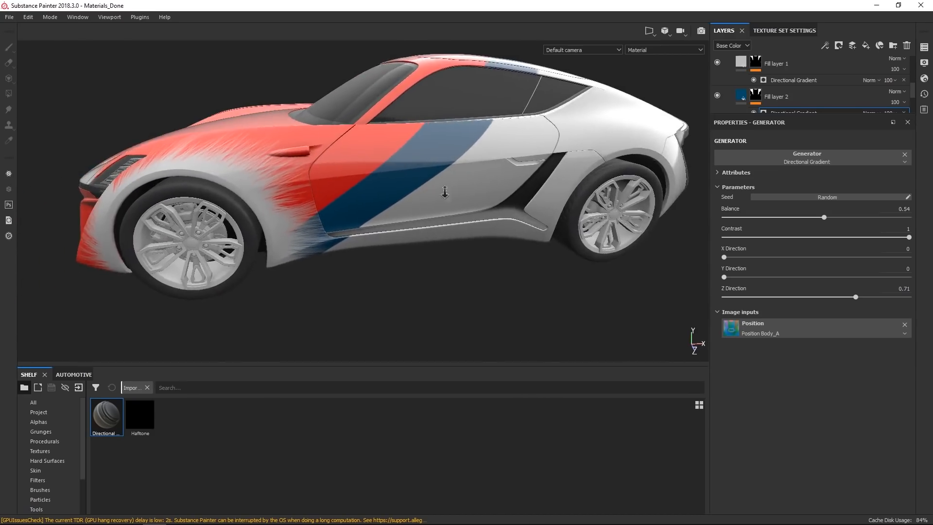
alt+right_drag(444, 189, 436, 254)
alt+drag(436, 254, 416, 246)
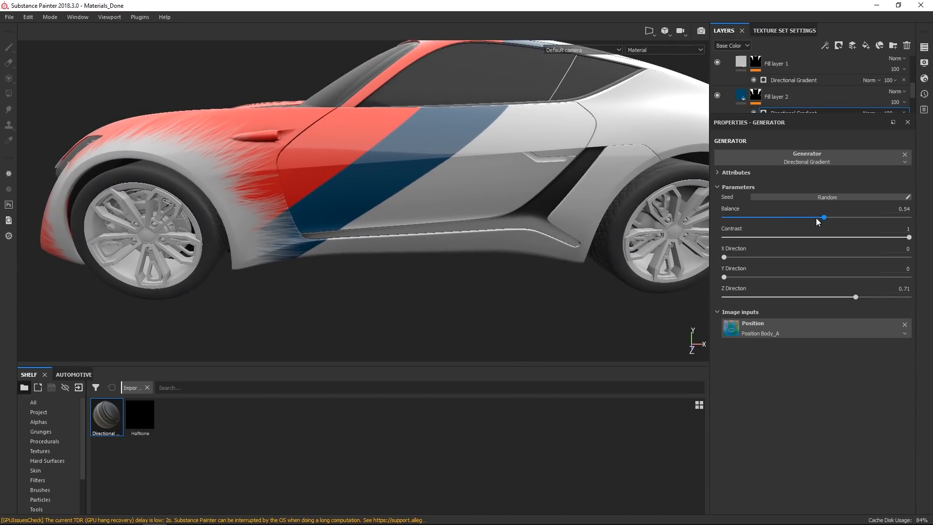
drag(829, 217, 830, 221)
alt+drag(508, 253, 525, 231)
alt+right_drag(525, 231, 546, 131)
alt+drag(546, 127, 506, 164)
alt+right_drag(506, 163, 522, 244)
alt+drag(522, 244, 490, 225)
drag(856, 297, 858, 299)
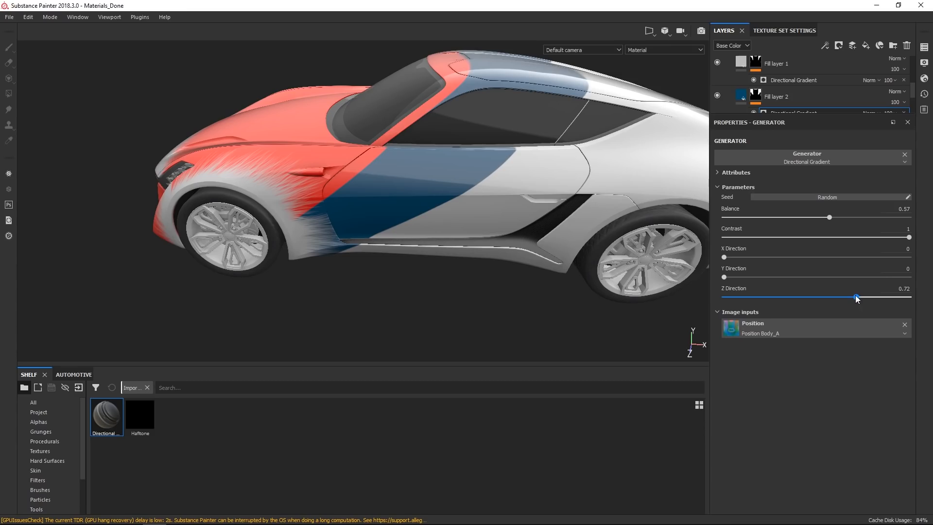
alt+drag(474, 295, 482, 263)
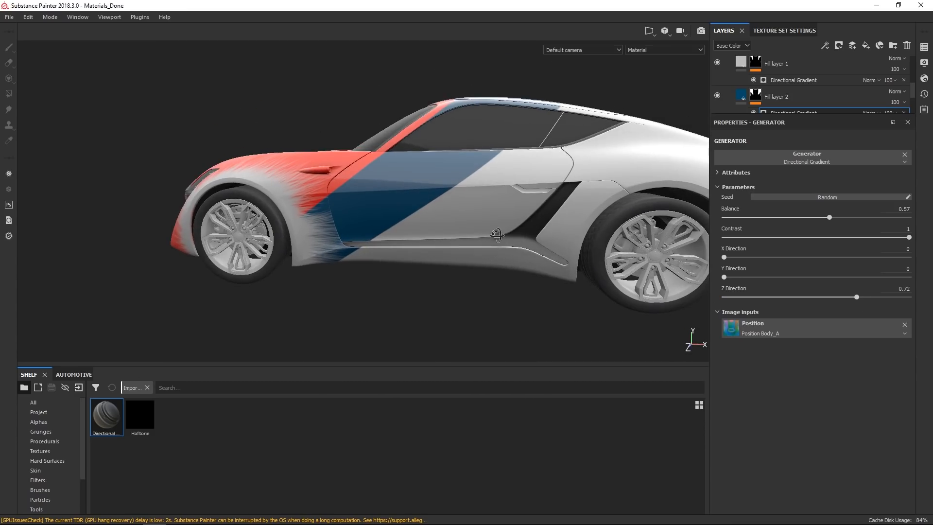
Set Fill layer 1's Directional Gradient Z Direction to 0.65.
click(797, 81)
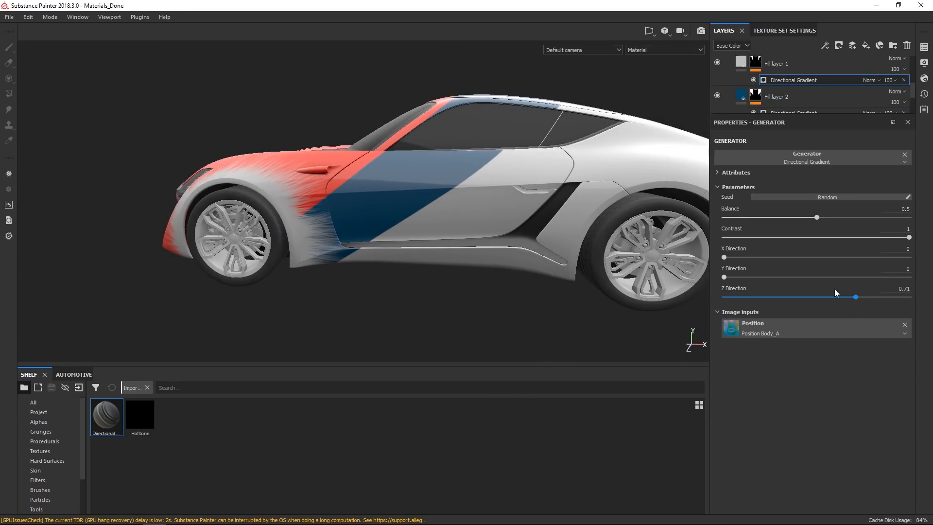
drag(854, 297, 844, 296)
alt+drag(486, 209, 545, 174)
alt+drag(485, 226, 518, 202)
alt+right_drag(518, 202, 508, 260)
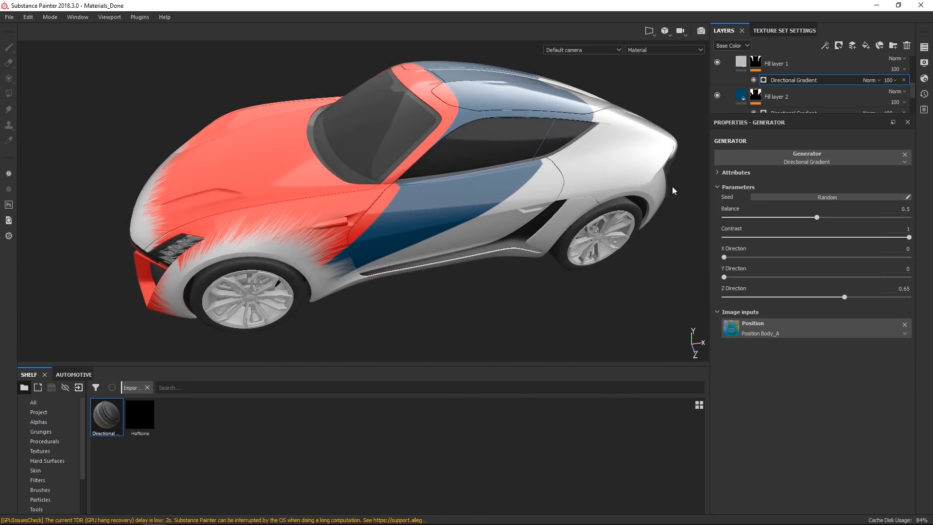
scroll(911, 88, up, 2)
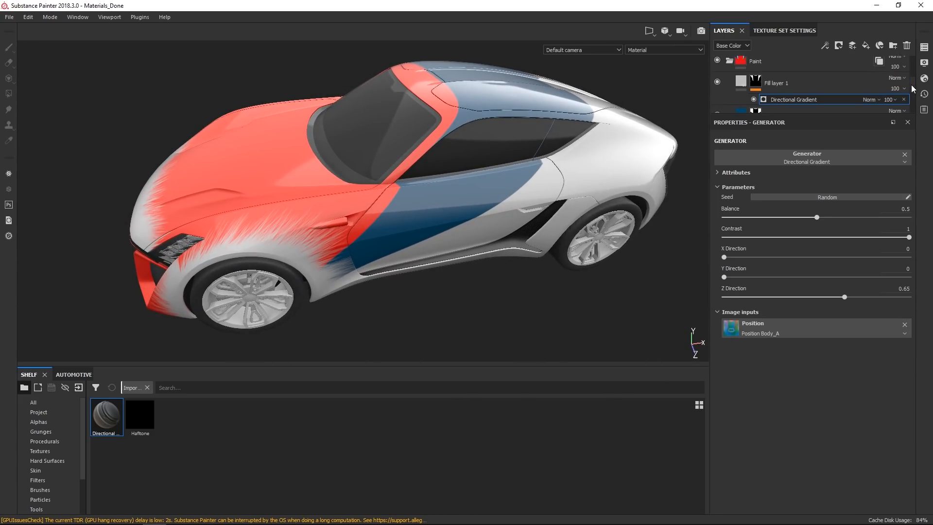
alt+drag(562, 223, 541, 196)
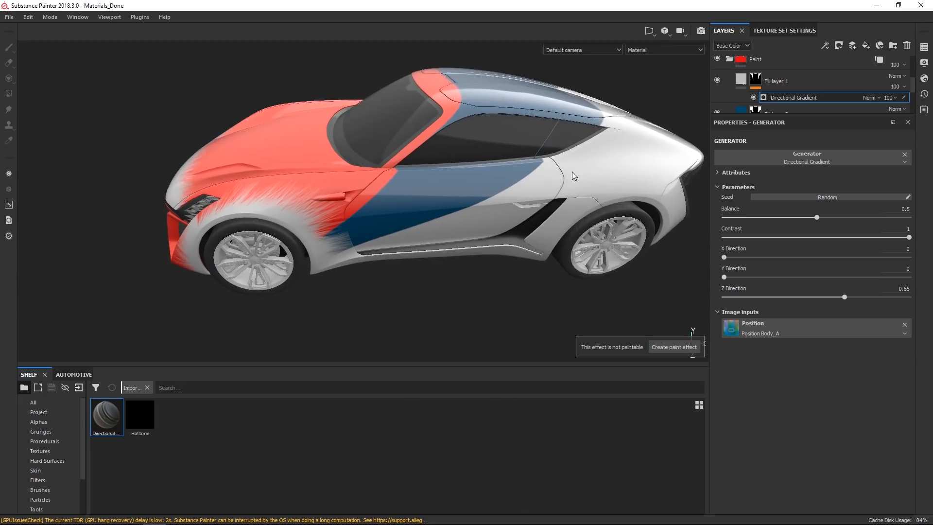
alt+middle_drag(537, 182, 490, 184)
alt+drag(489, 183, 346, 202)
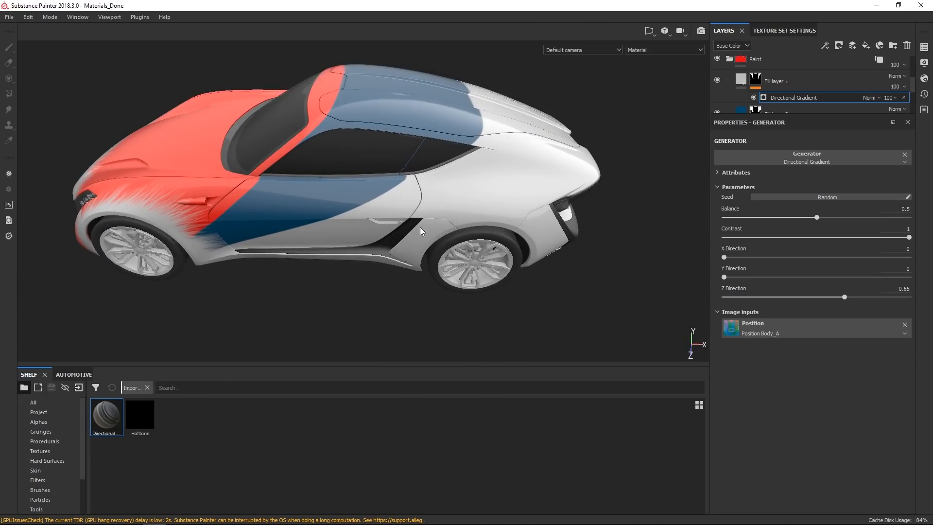
mouse_move(591, 159)
alt+mouse_down()
mouse_move(535, 192)
mouse_move(491, 196)
alt+mouse_up()
Add a new folder above Fill layer 1 and give it a black mask.
click(809, 78)
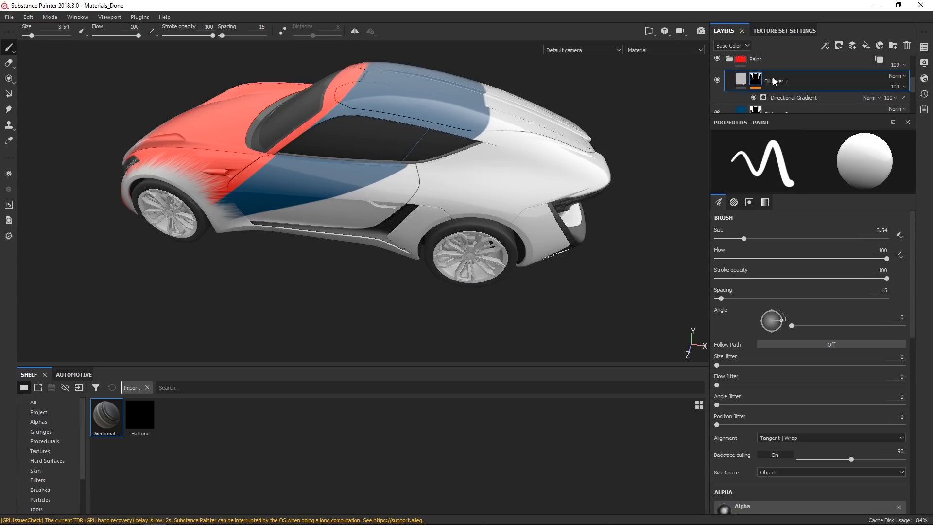
click(894, 46)
click(760, 84)
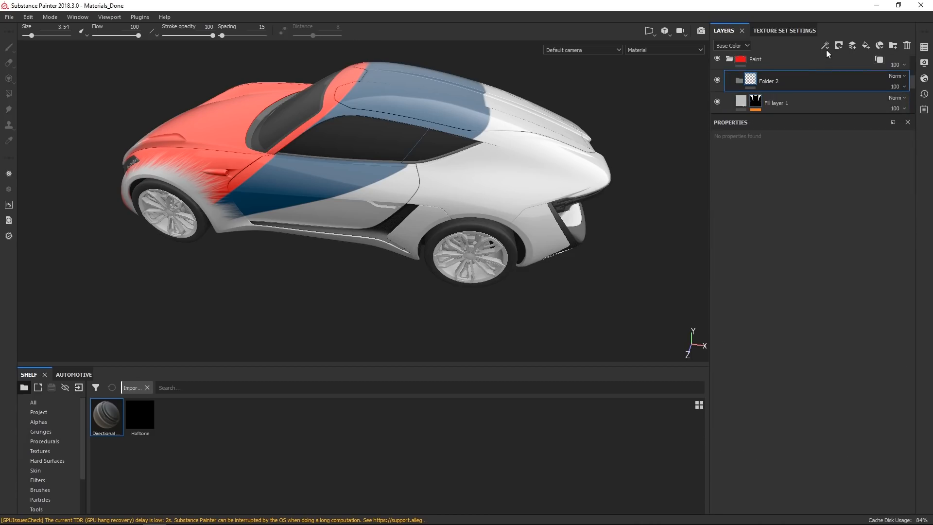
click(839, 46)
click(852, 64)
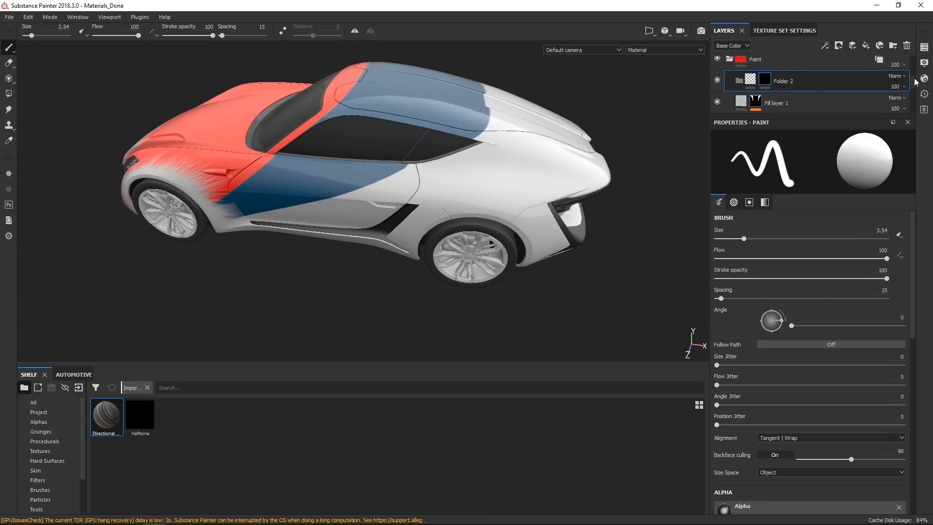
Copy Fill layer 1's mask and paste it into Folder 2's mask.
drag(914, 80, 914, 84)
click(757, 84)
right_click(758, 85)
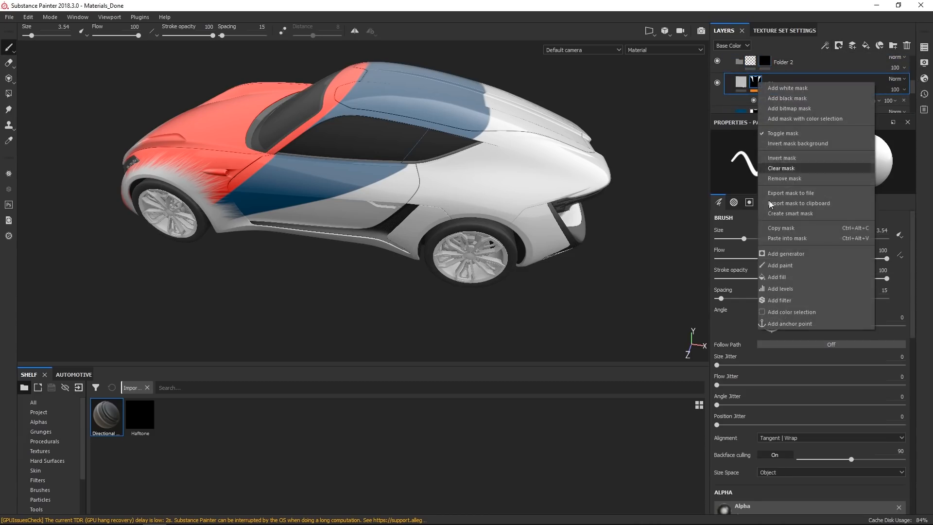
click(792, 231)
click(767, 66)
right_click(767, 67)
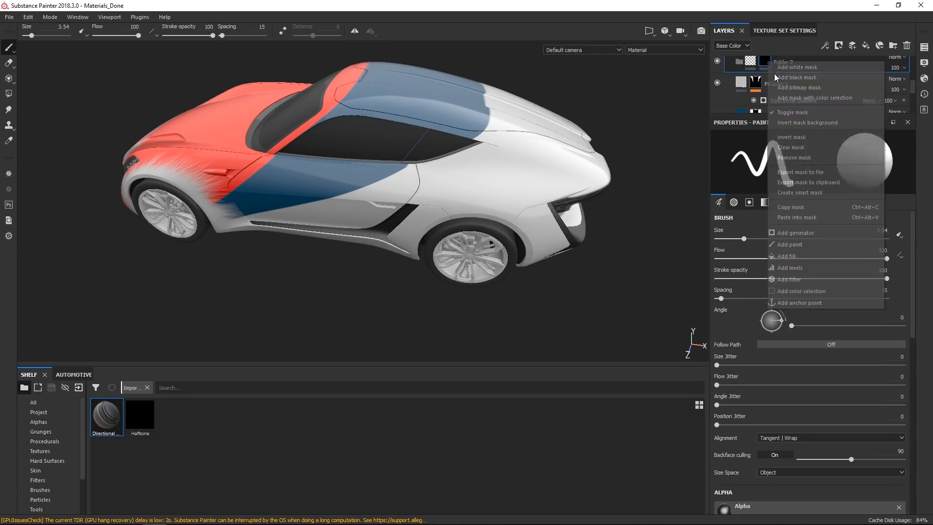
click(804, 214)
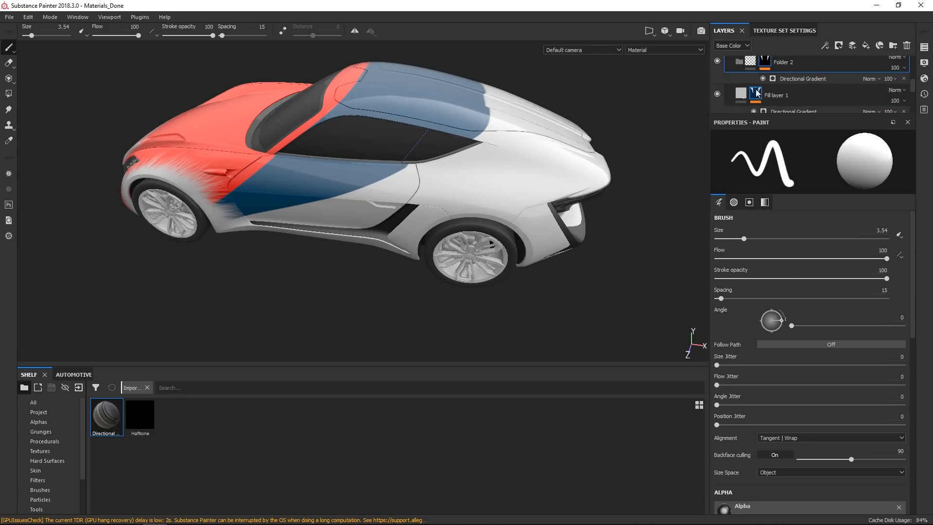
Clear Fill layer 1's mask and move the layer into Folder 2.
right_click(760, 92)
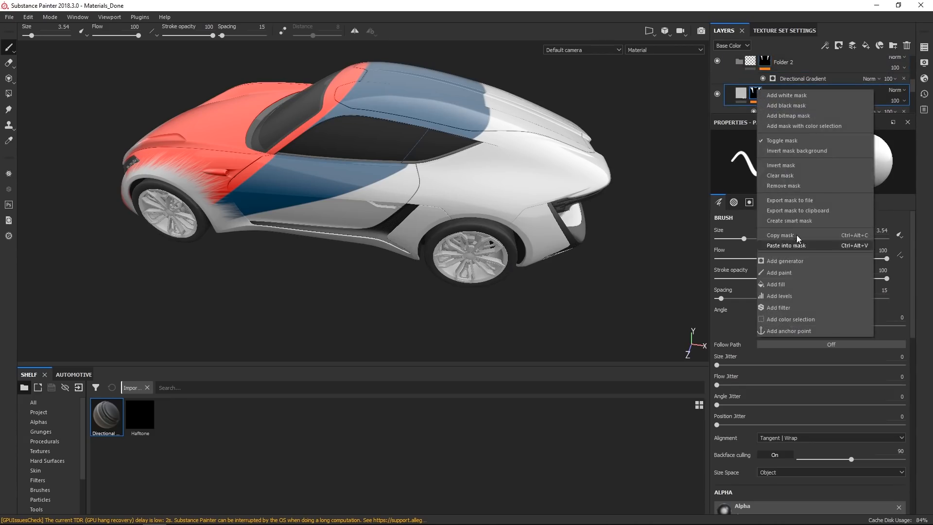
click(791, 176)
drag(743, 93, 777, 74)
Add a new fill layer and disable its height, roughness and normal channels, keeping only color.
alt+drag(492, 176, 530, 176)
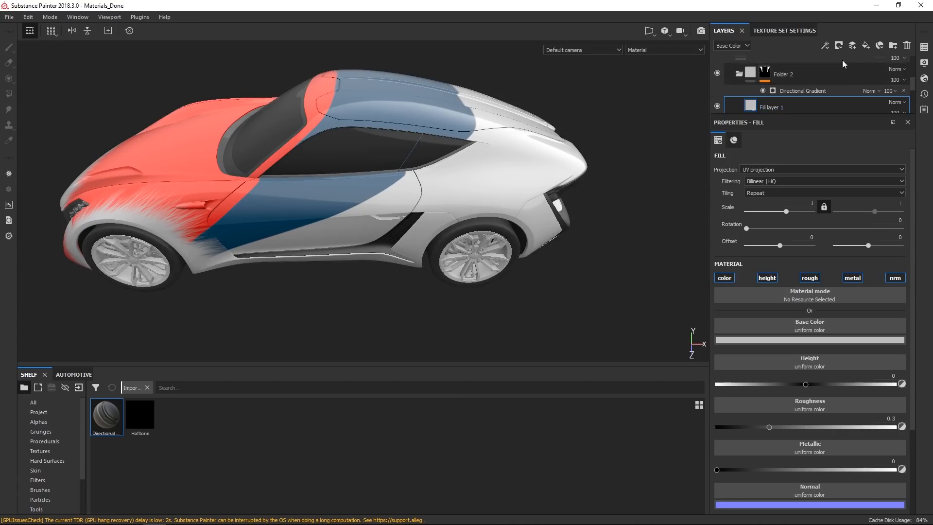
click(866, 45)
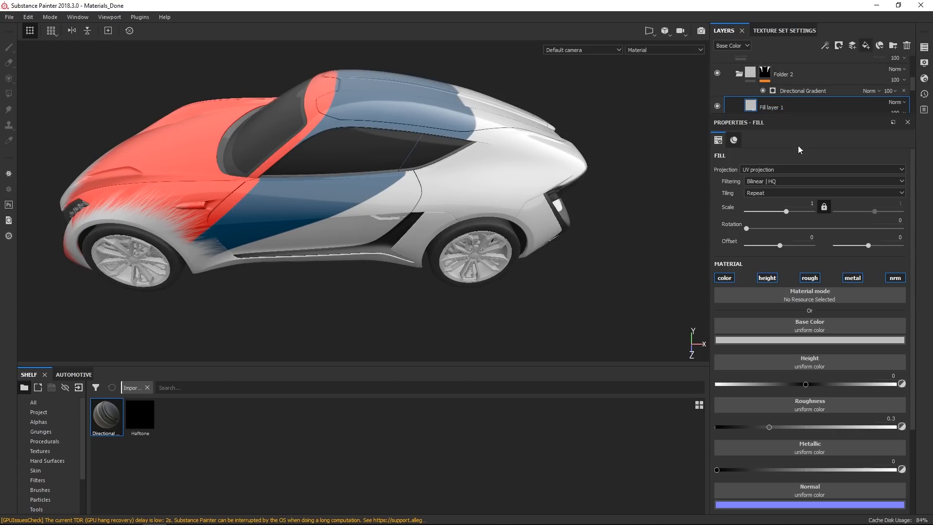
click(770, 279)
click(813, 278)
click(895, 280)
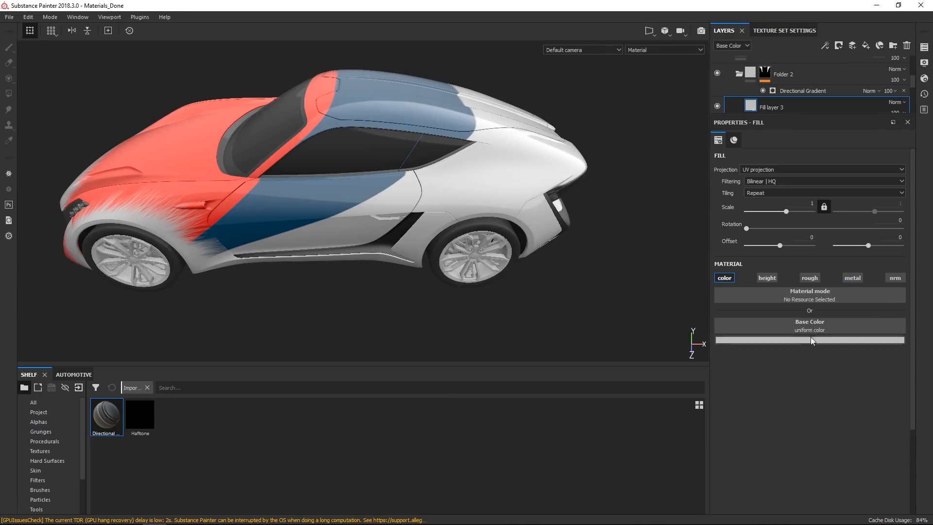
Set the new fill layer's base color to a dark grey of 0.160.
click(815, 338)
click(801, 399)
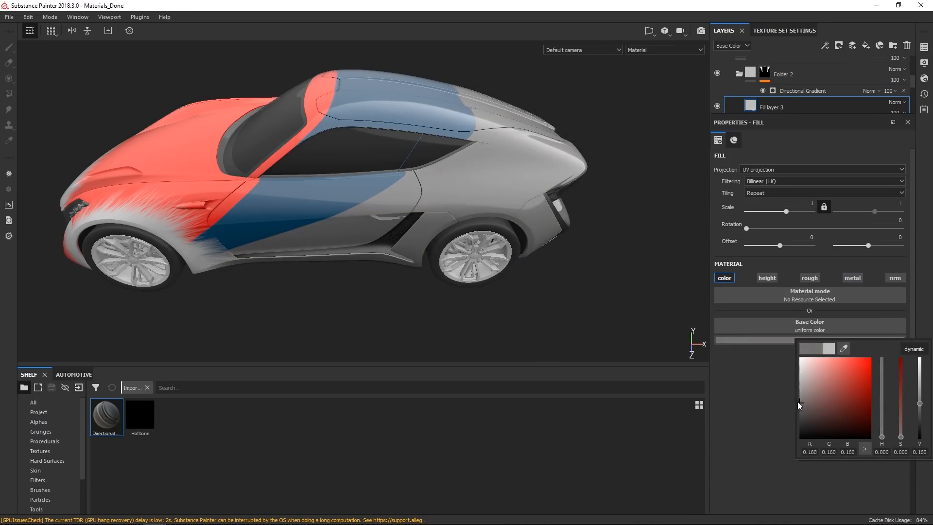
scroll(904, 88, down, 1)
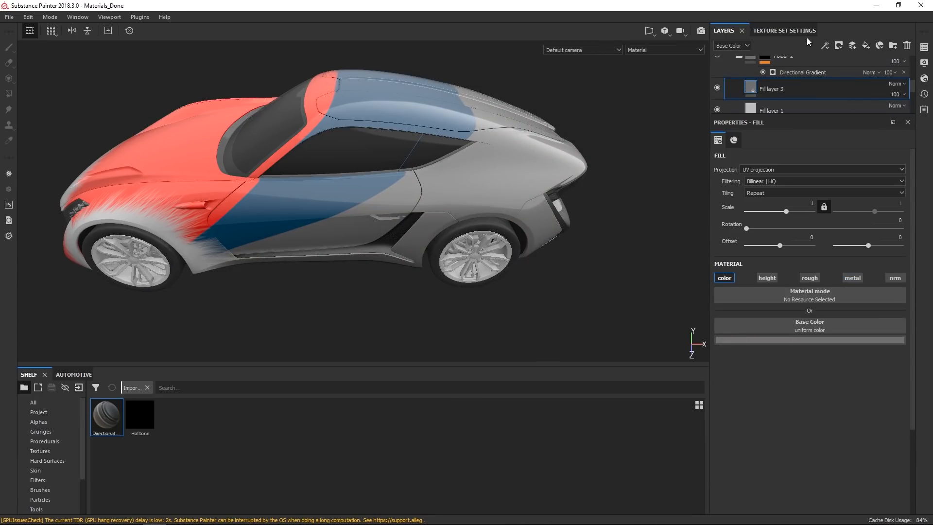
Add a mask to Fill layer 3 with a fill effect using the Cells 4 procedural.
click(839, 45)
click(857, 67)
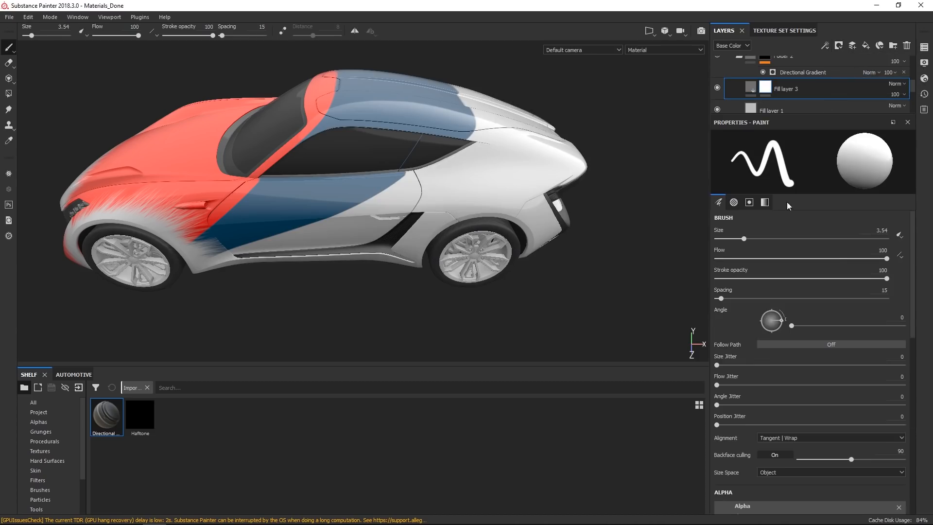
right_click(767, 83)
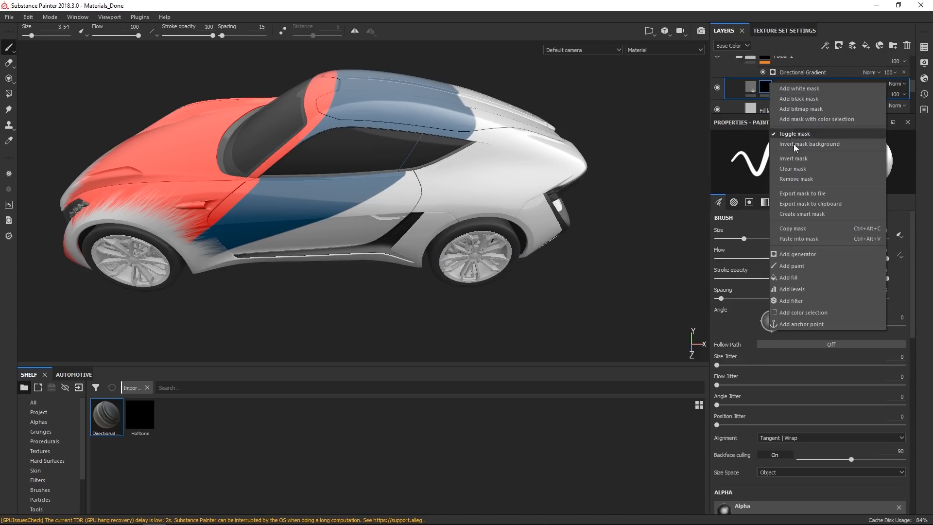
click(798, 279)
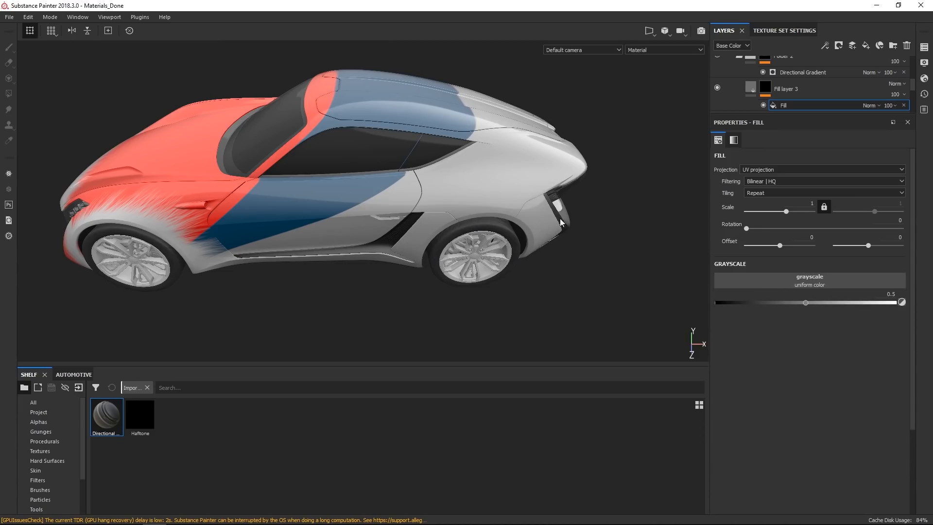
click(782, 276)
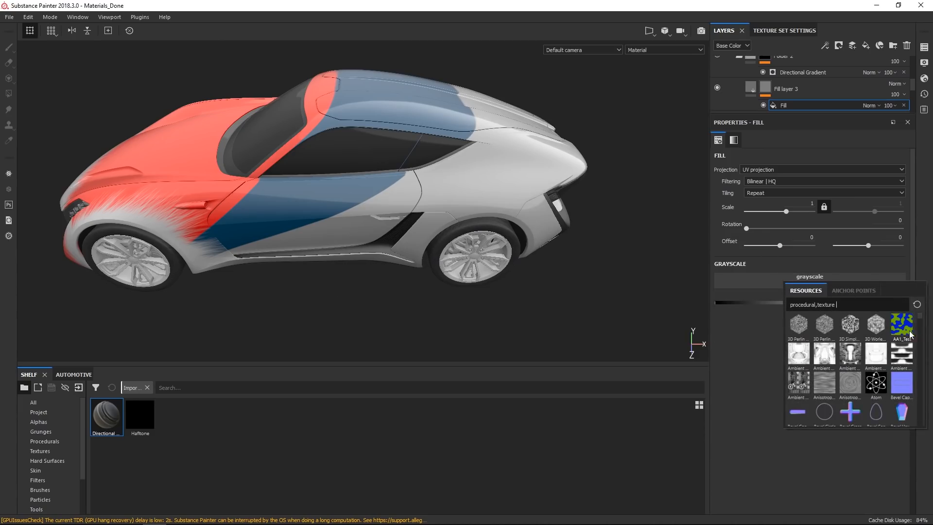
click(60, 442)
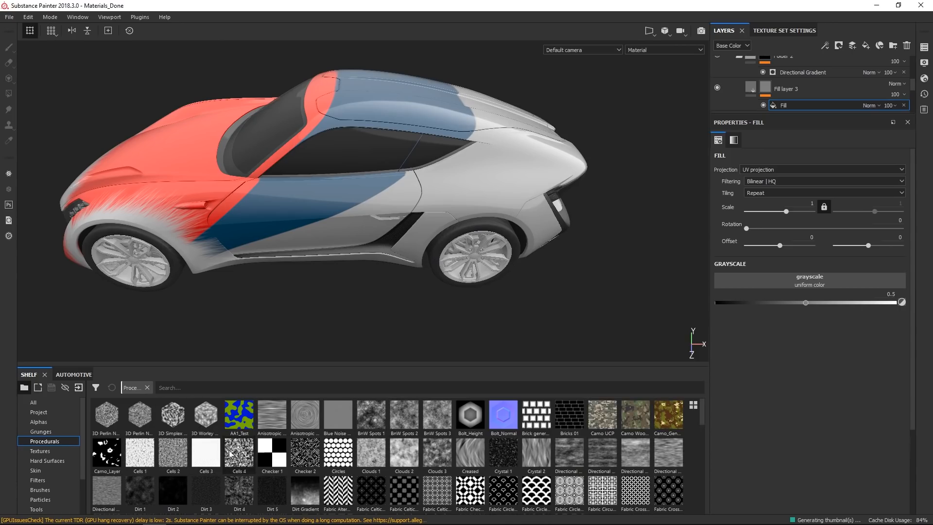
drag(243, 457, 800, 287)
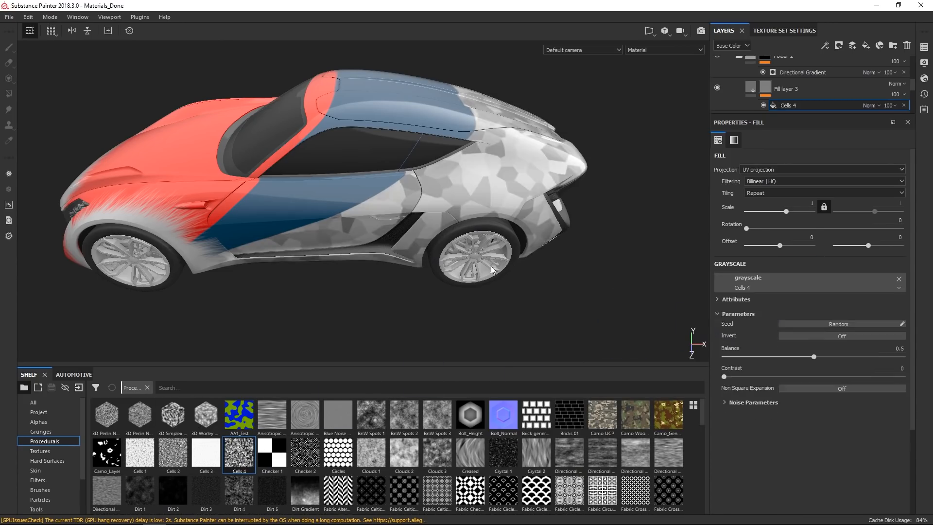
Set the Cells 4 noise Scale to 15.
alt+drag(455, 265, 477, 197)
scroll(478, 197, up, 5)
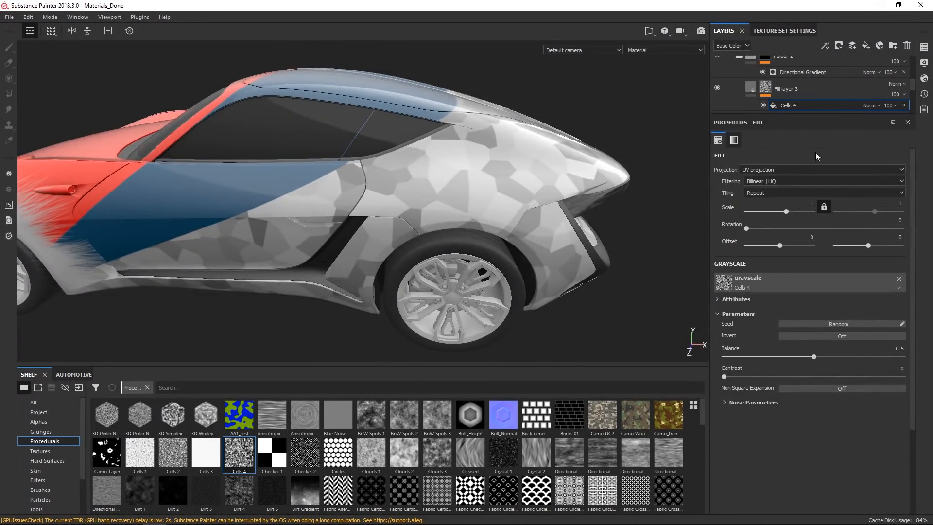
click(748, 402)
drag(756, 421, 770, 421)
click(746, 421)
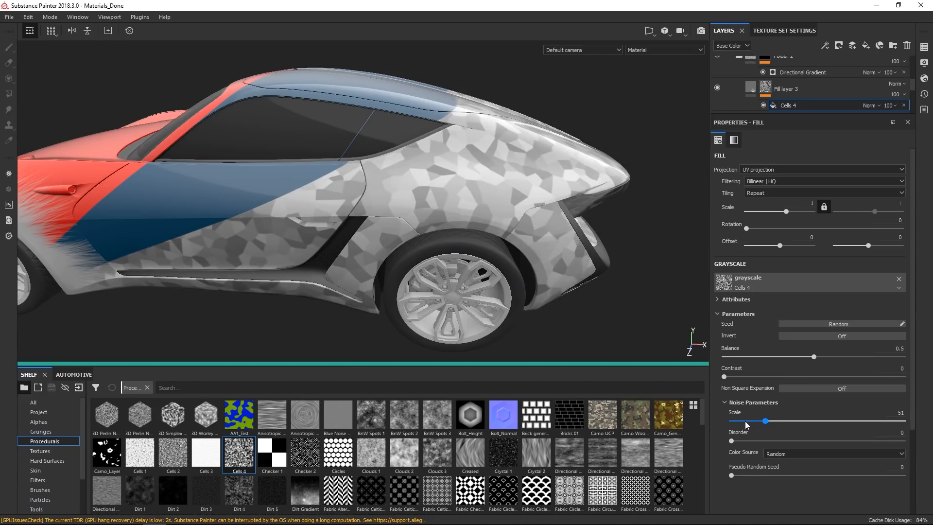
click(741, 421)
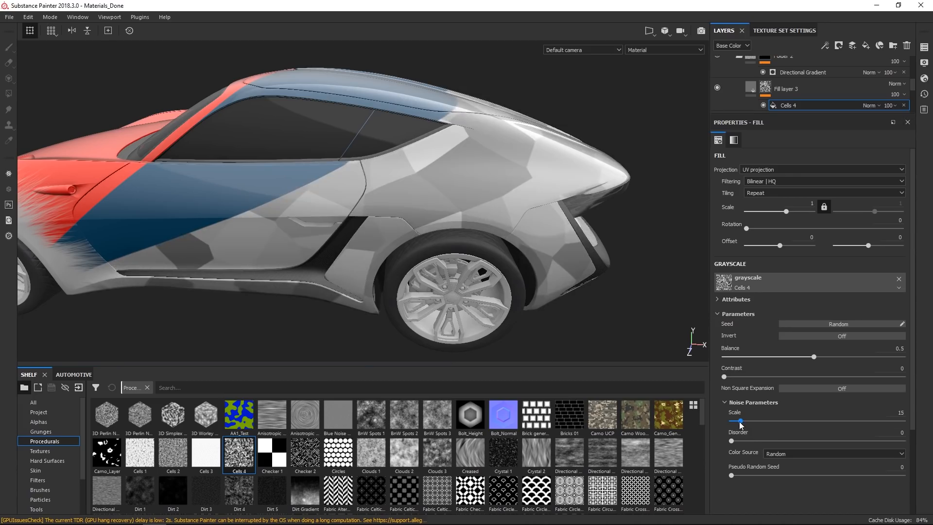
Set the Cells 4 Balance to 0.42 and Contrast to 0.74.
alt+drag(549, 176, 490, 203)
scroll(490, 202, down, 2)
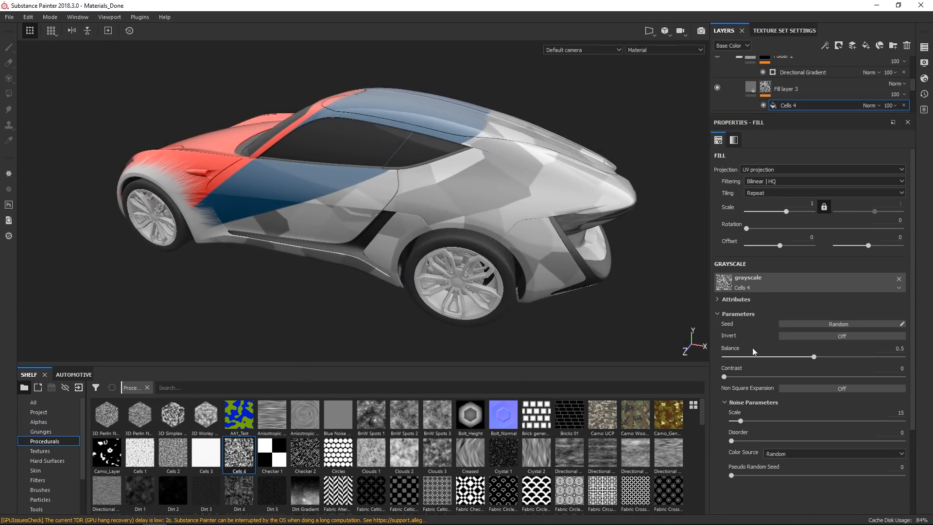
drag(773, 378, 785, 358)
drag(850, 377, 855, 374)
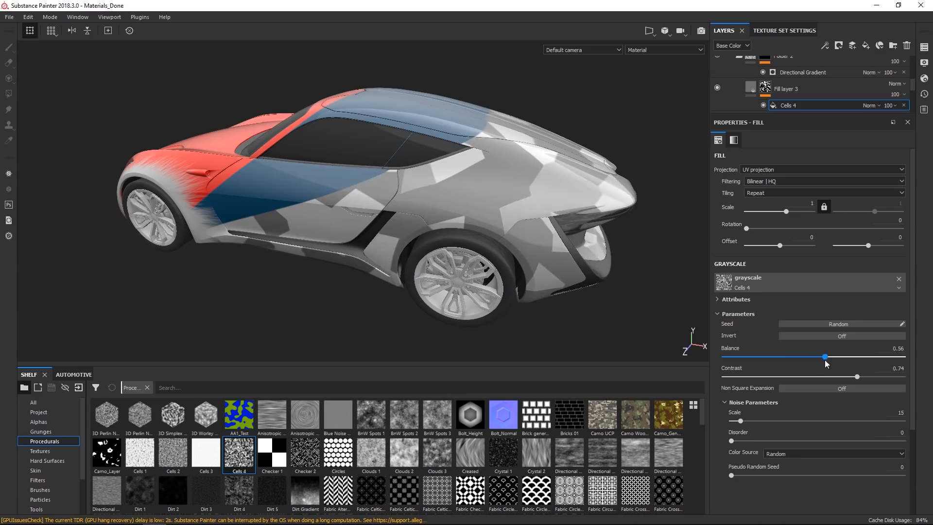
drag(806, 357, 798, 358)
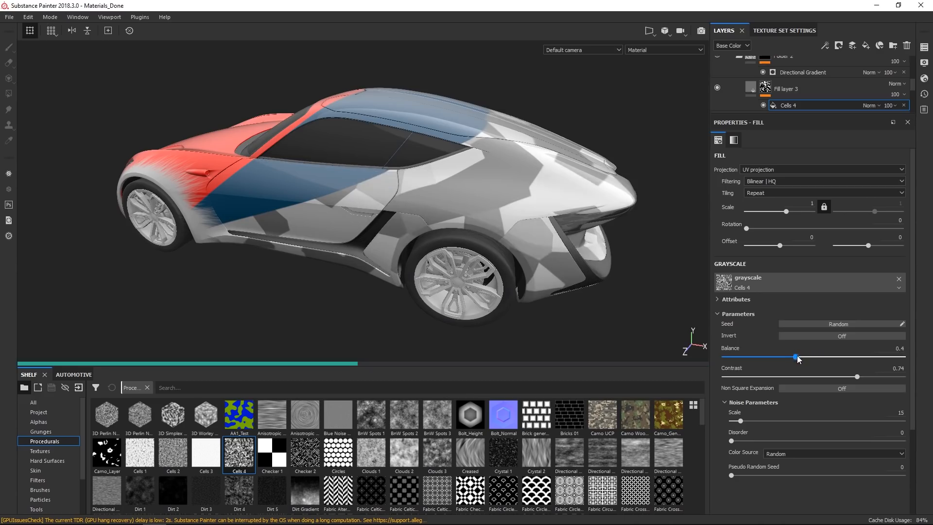
alt+drag(527, 175, 444, 204)
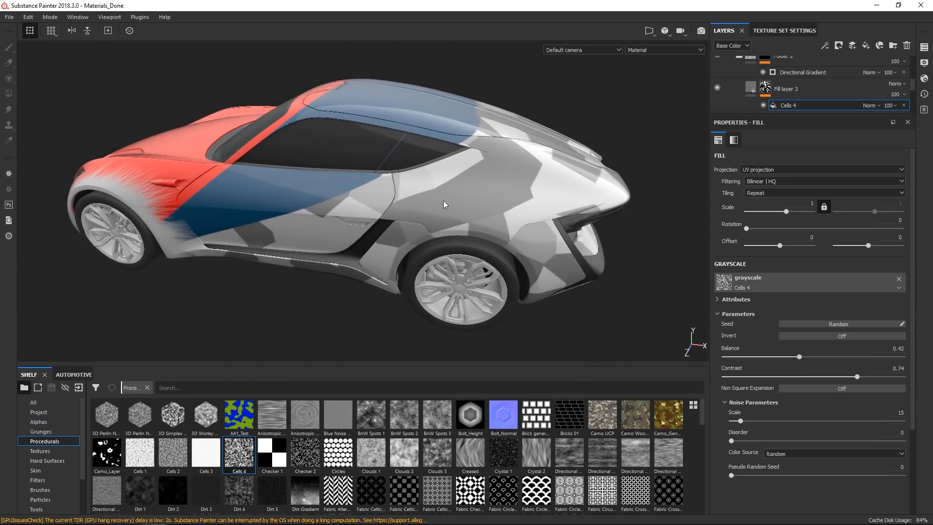
Add a Halftone filter to Fill layer 3's mask above the Cells 4 fill.
double_click(790, 105)
right_click(789, 105)
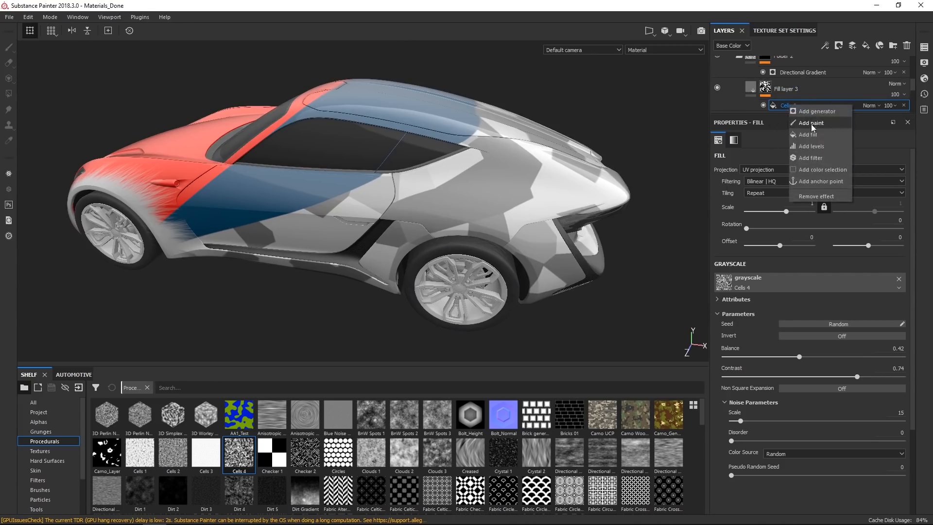
click(816, 158)
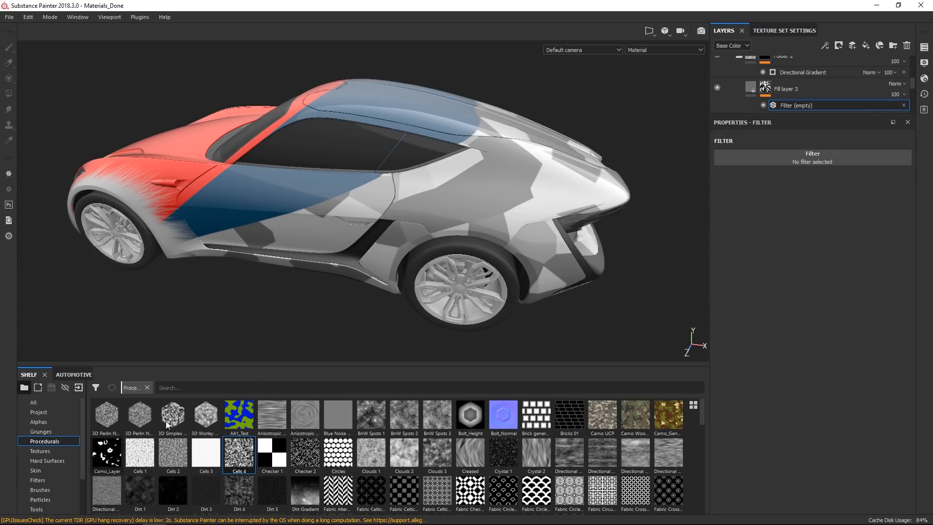
click(791, 157)
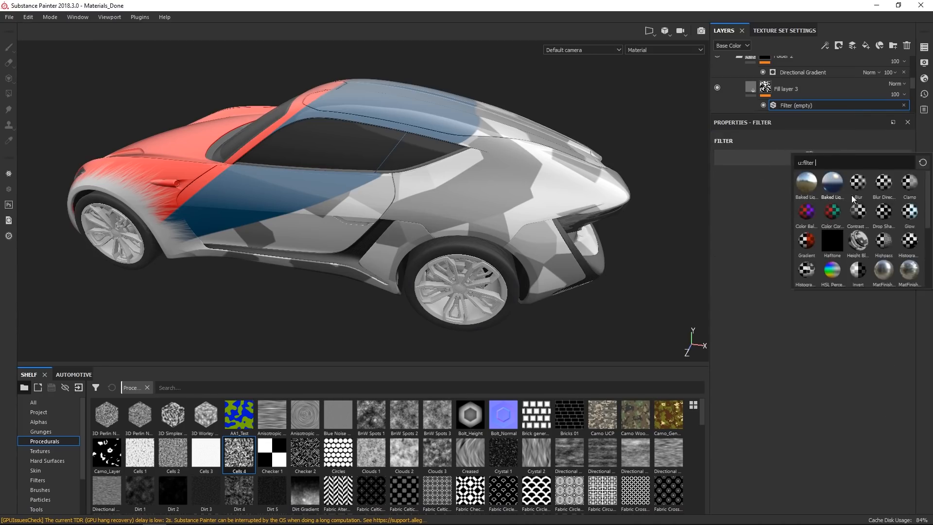
click(835, 241)
alt+drag(467, 204, 528, 206)
alt+drag(564, 256, 664, 248)
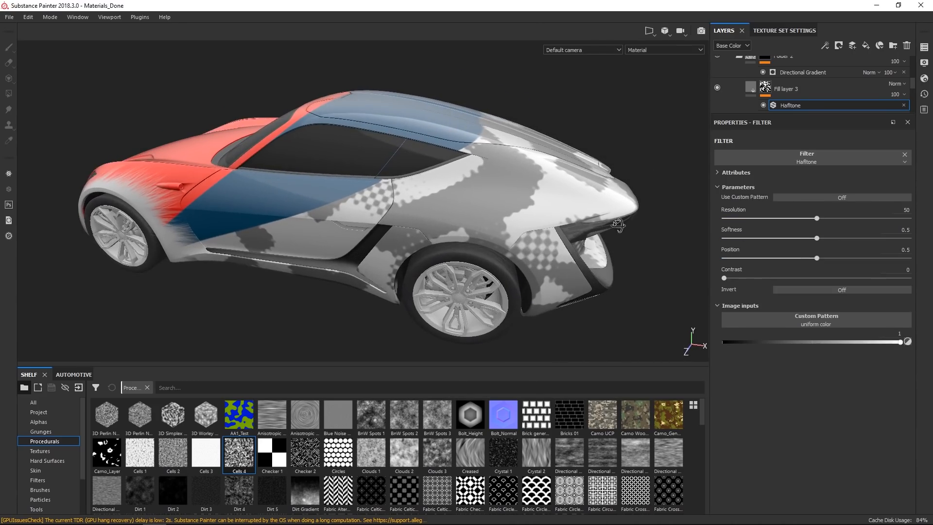
alt+drag(618, 226, 614, 243)
drag(913, 87, 912, 90)
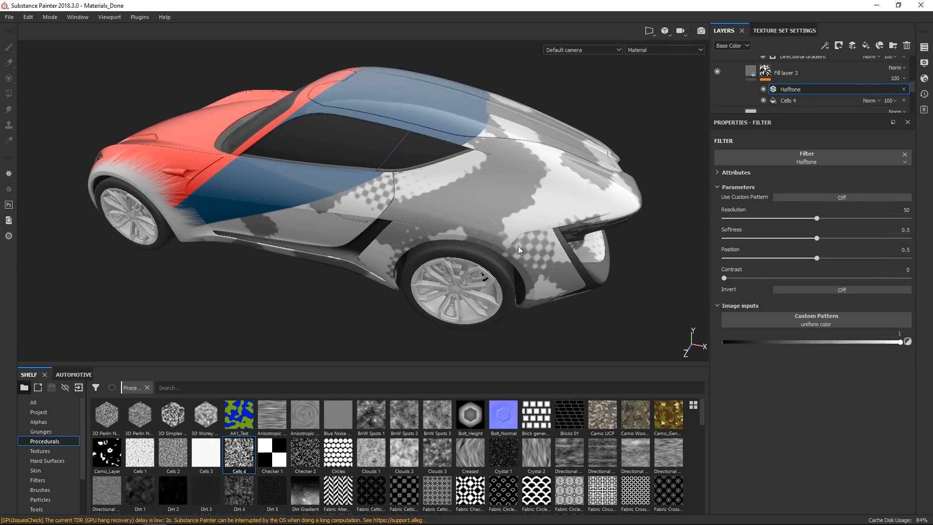
Switch the Cells 4 fill's projection to Tri-planar projection.
click(798, 99)
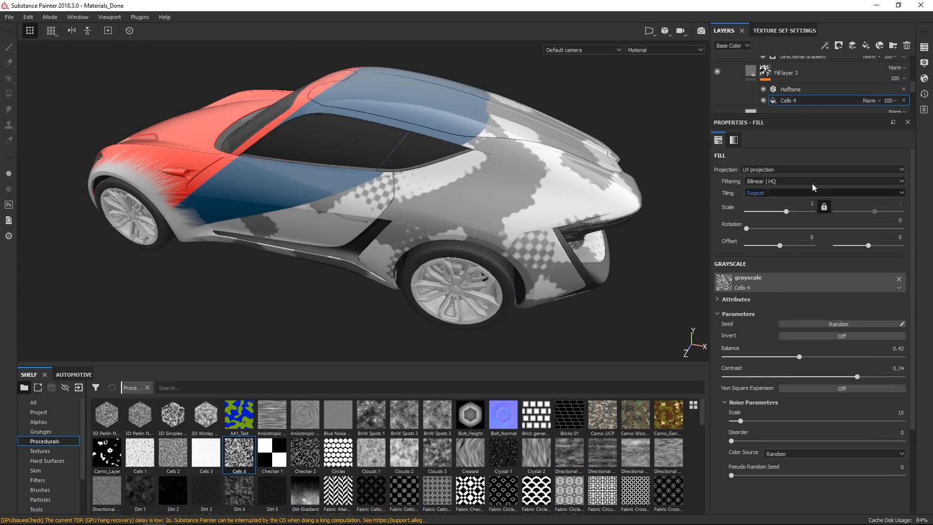
click(773, 169)
click(766, 190)
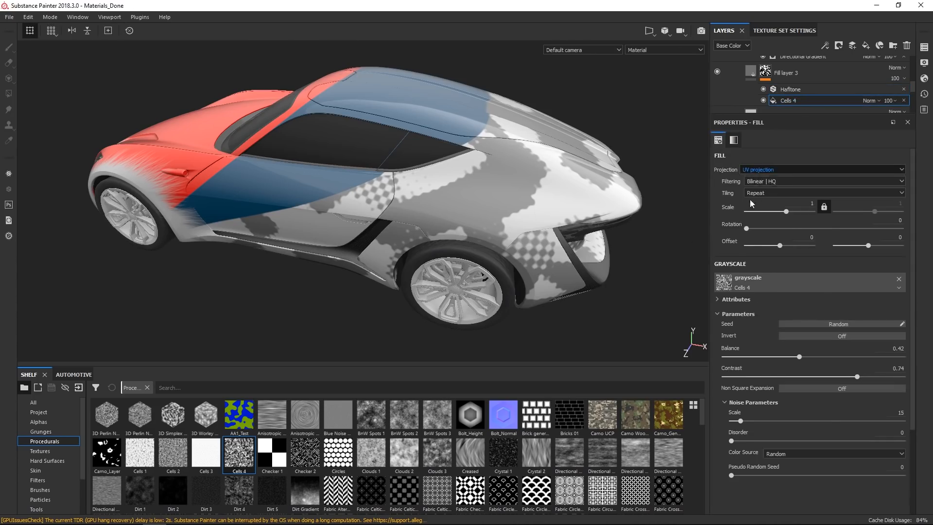
alt+drag(543, 271, 488, 223)
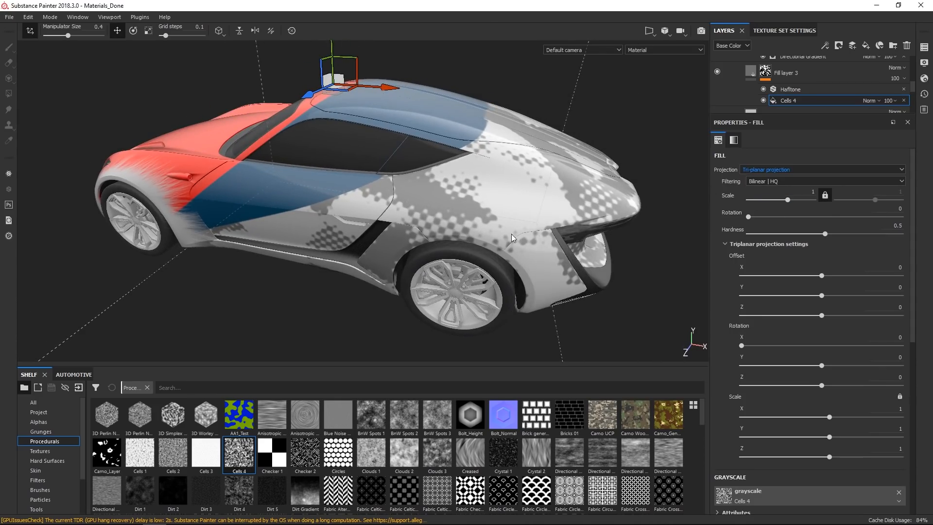
Set the Halftone filter's Resolution to 100 and Position to 0.4.
click(784, 90)
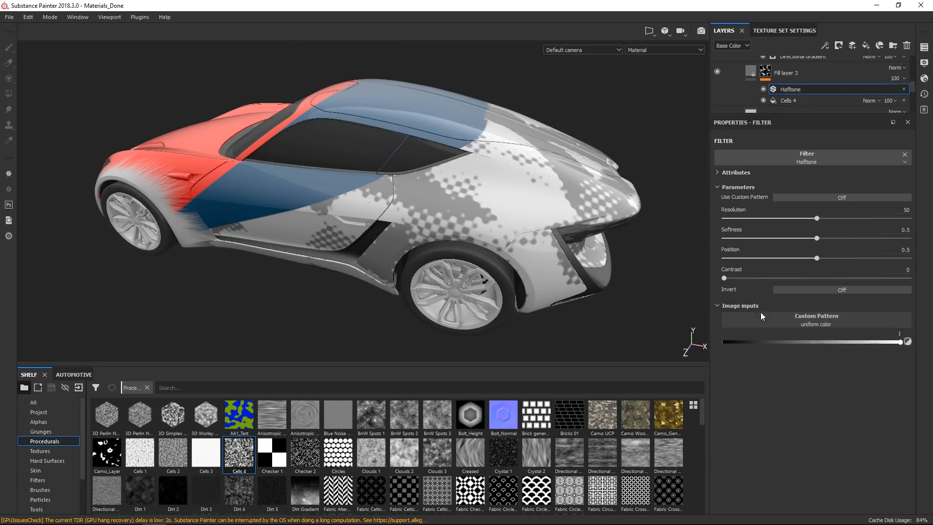
click(905, 210)
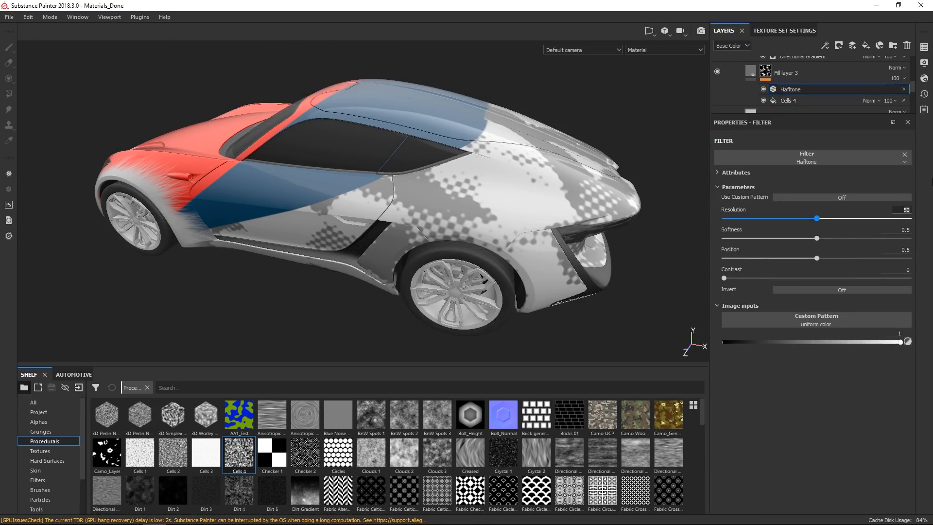
key(Return)
alt+drag(479, 234, 434, 246)
drag(817, 258, 797, 264)
Select the Directional Gradient in Folder 2's mask and inspect the car's paint from several angles.
alt+drag(340, 227, 408, 250)
alt+middle_drag(408, 250, 554, 194)
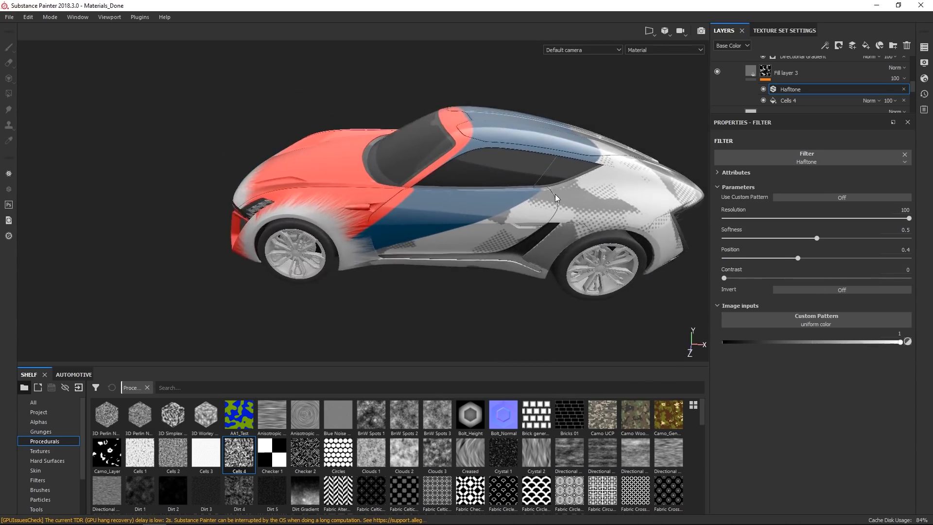
alt+right_drag(554, 195, 529, 238)
scroll(872, 84, up, 3)
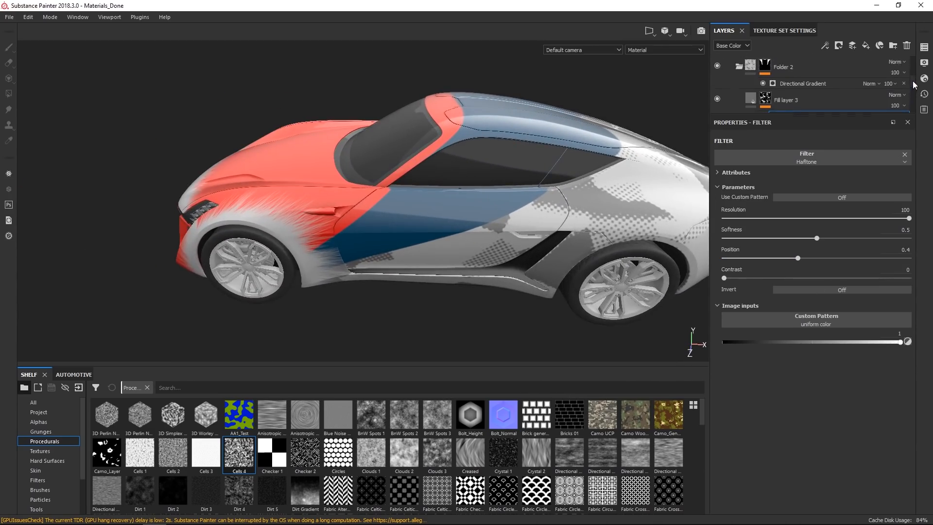
click(777, 94)
alt+drag(582, 220, 598, 166)
alt+right_drag(597, 167, 603, 157)
alt+drag(589, 179, 542, 175)
alt+right_drag(537, 181, 541, 245)
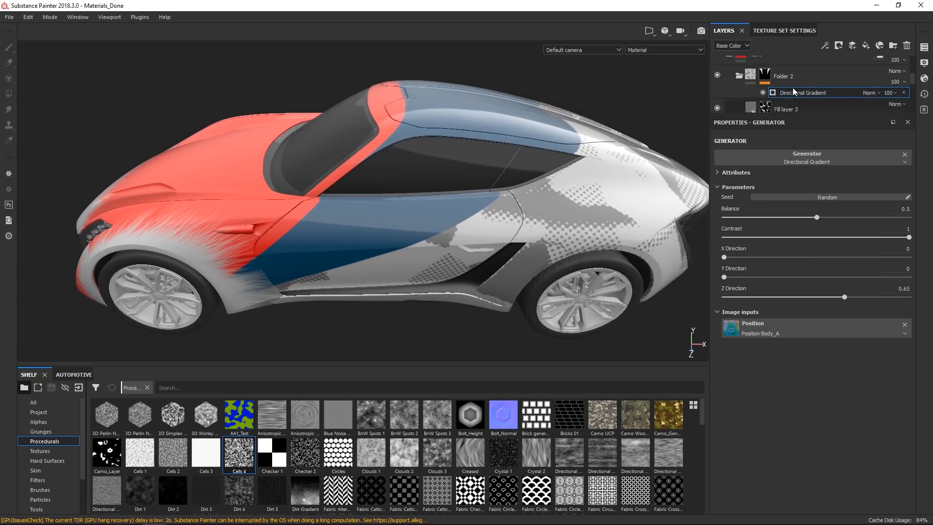
Set the Directional Gradient's Contrast in Folder 2's mask to 0.83.
click(820, 237)
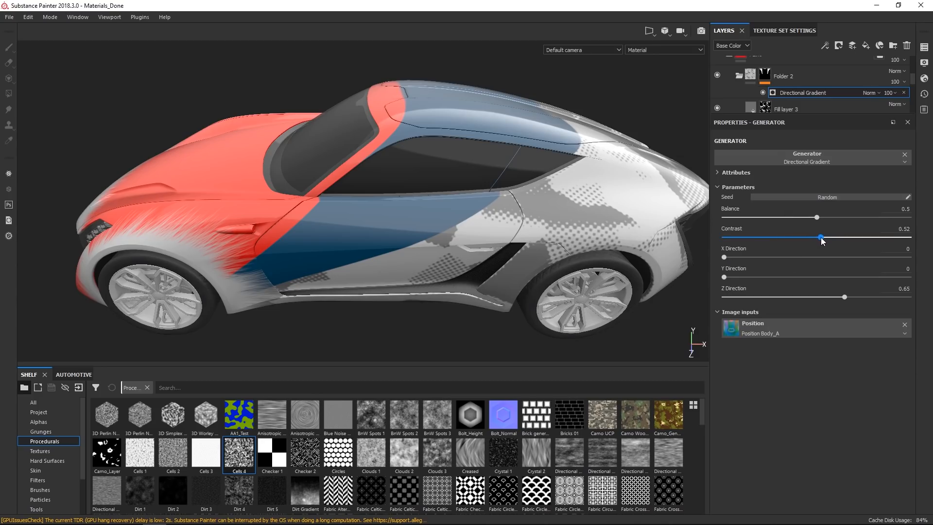
drag(824, 238, 825, 238)
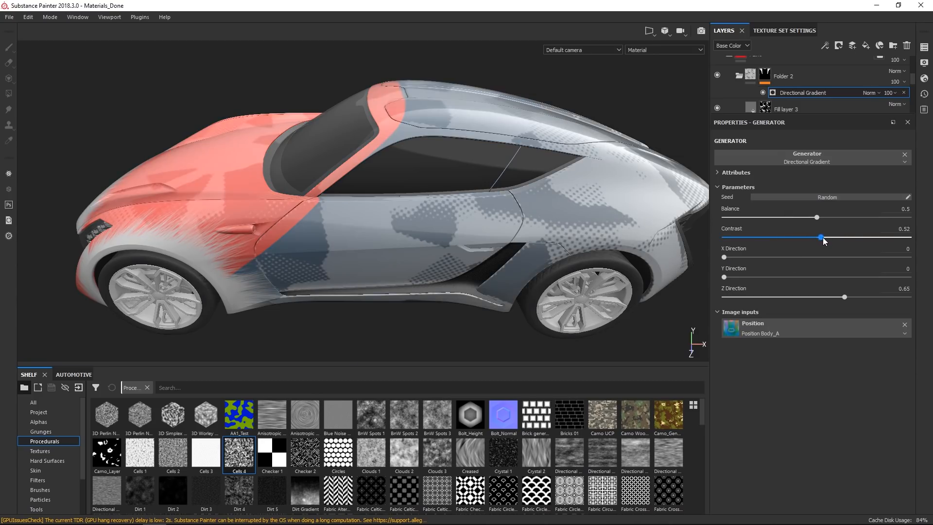
click(876, 238)
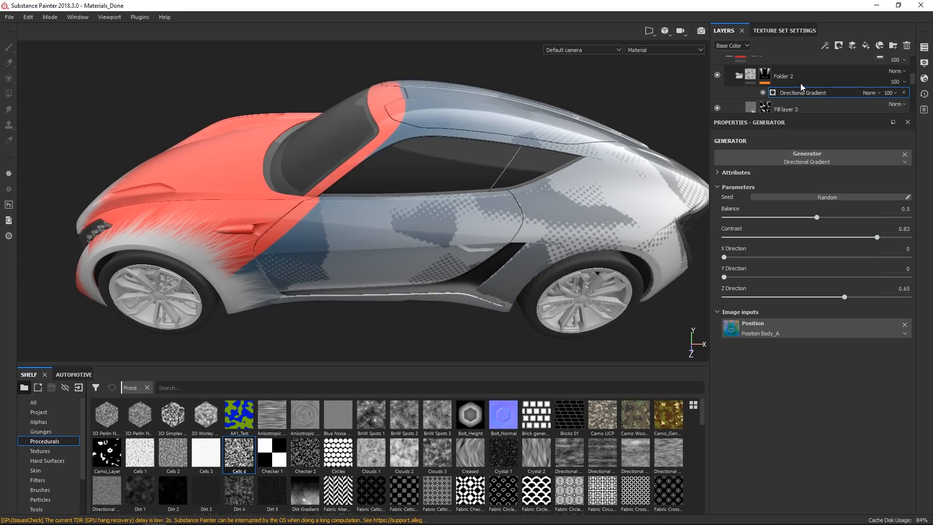
Add a fill above the Directional Gradient in Folder 2's mask and load Cells 4 as its grayscale.
right_click(820, 89)
click(847, 122)
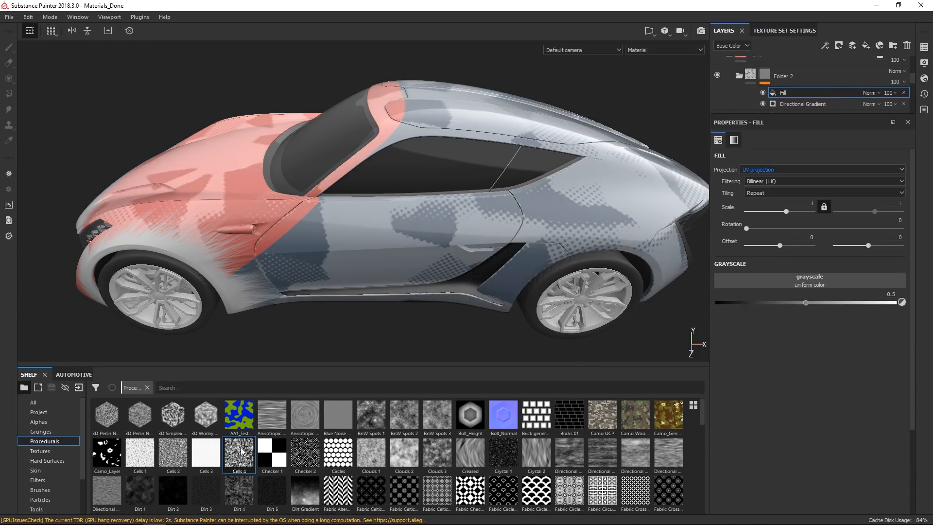
drag(250, 456, 781, 281)
alt+drag(509, 298, 478, 286)
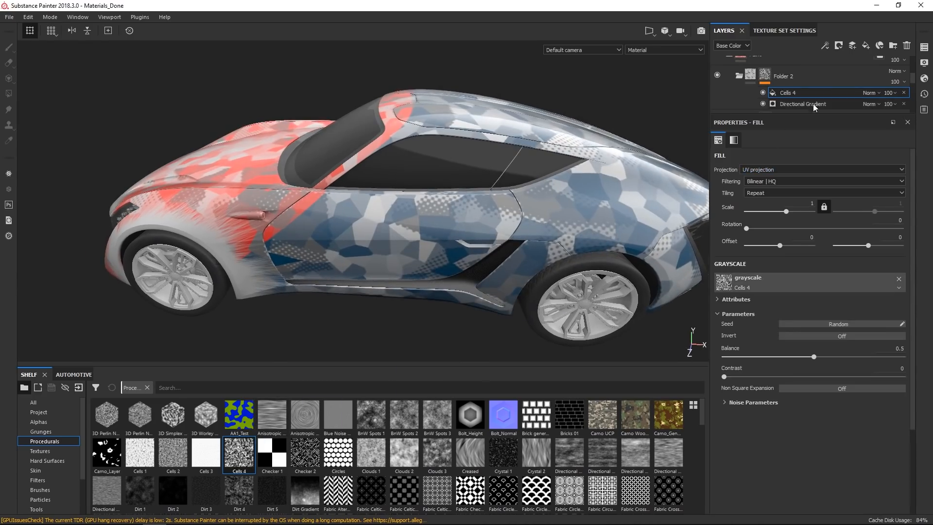
click(467, 261)
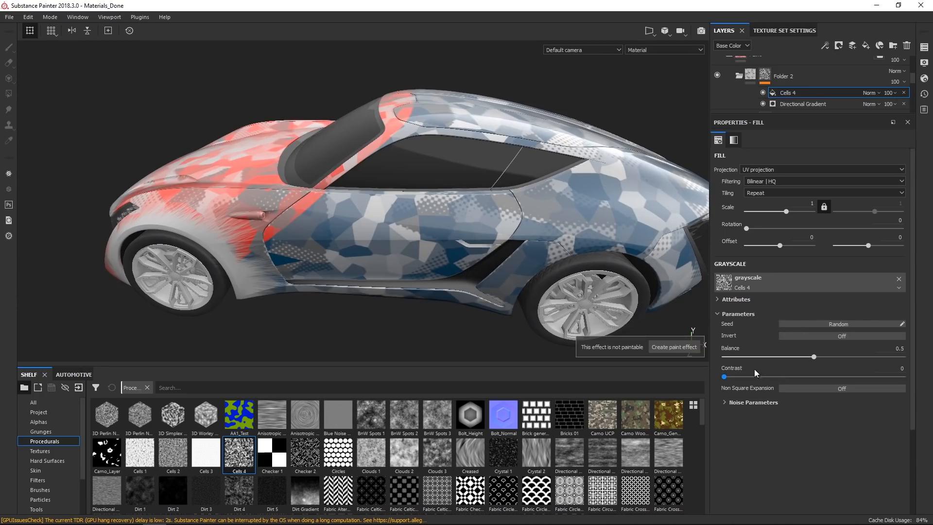
Set the Cells 4 fill's Contrast to 1.
drag(886, 378, 902, 378)
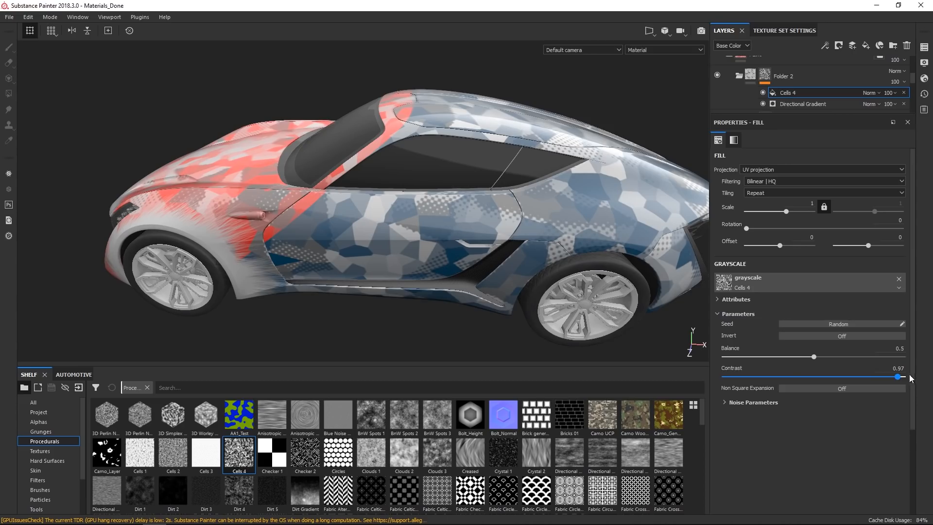
drag(910, 375, 912, 376)
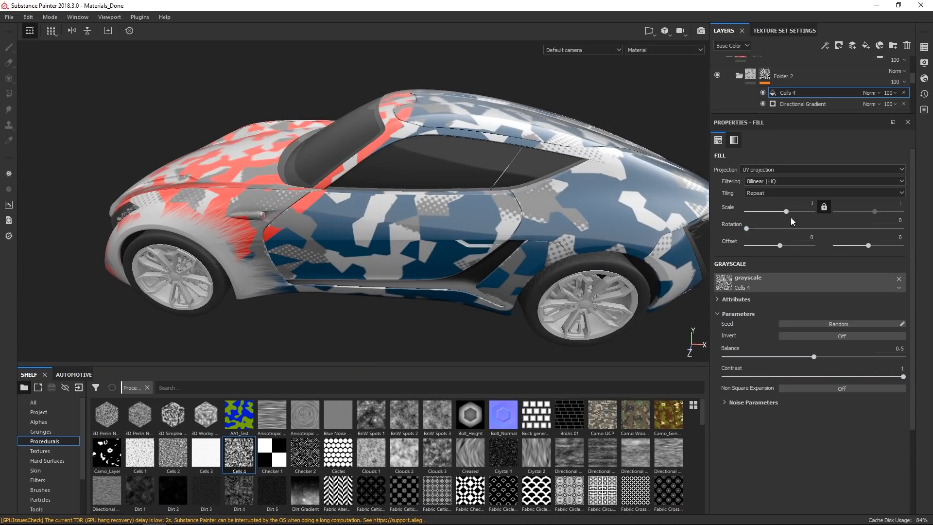
Switch the Cells 4 fill's projection to Tri-planar projection.
click(776, 168)
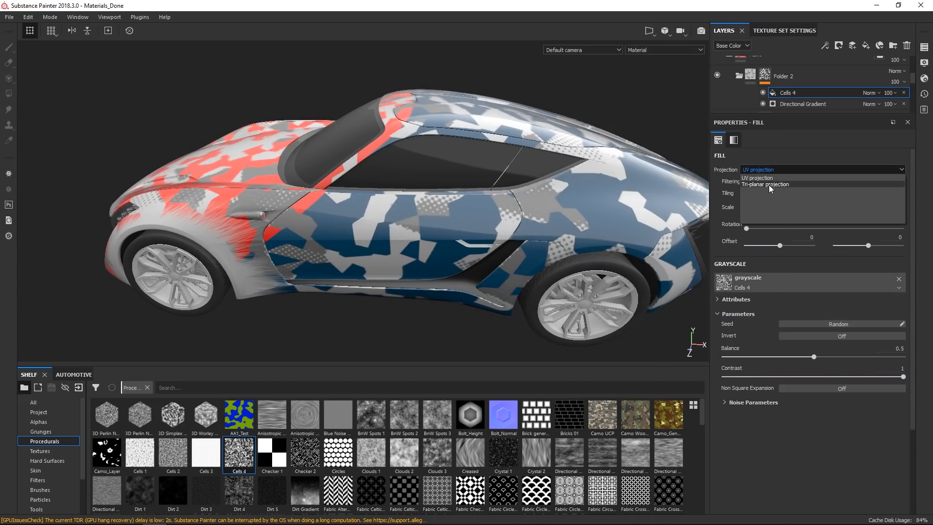
click(769, 185)
alt+drag(595, 268, 476, 209)
scroll(476, 209, down, 2)
alt+drag(421, 242, 457, 237)
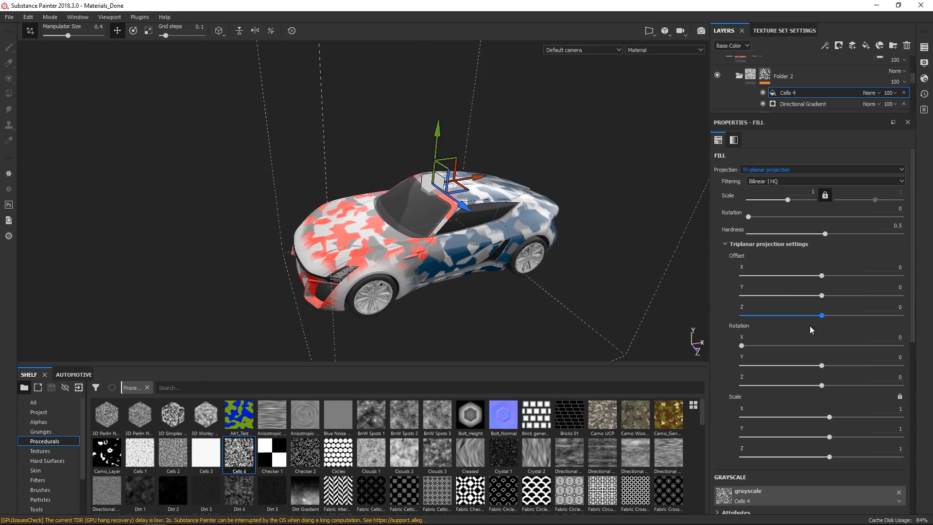
Set the tri-planar Scale of the Cells 4 fill to X 3.27, Y 0.34 and Z 0.4.
drag(831, 418, 827, 439)
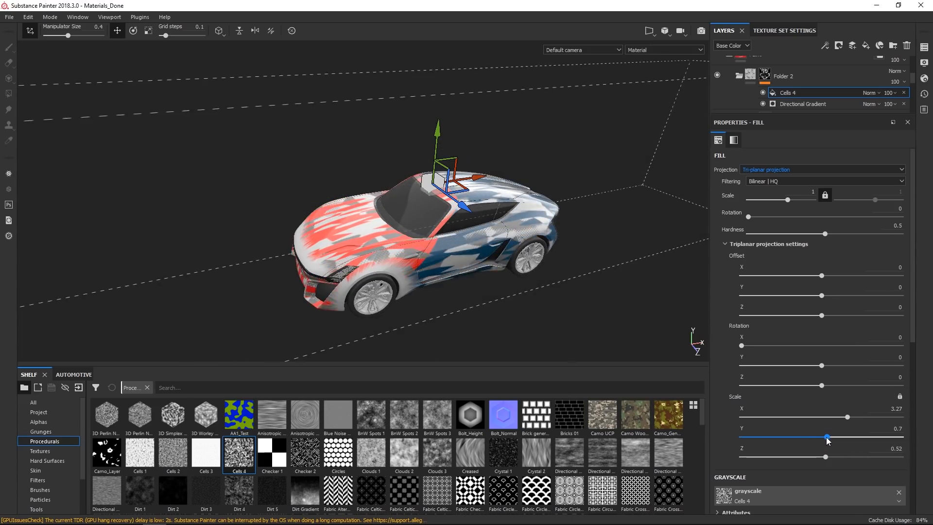
drag(826, 457, 825, 443)
Set the Cells 4 fill's blending mode to Overlay.
alt+drag(523, 306, 413, 262)
scroll(509, 275, up, 3)
scroll(508, 275, up, 3)
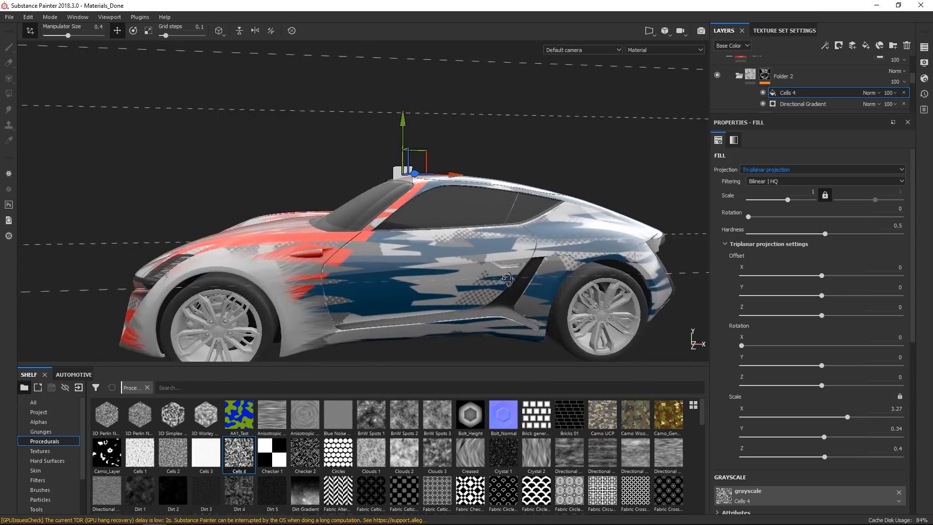
alt+drag(509, 275, 530, 304)
alt+middle_drag(487, 257, 520, 221)
alt+drag(521, 221, 506, 217)
scroll(506, 217, up, 2)
alt+drag(426, 259, 397, 272)
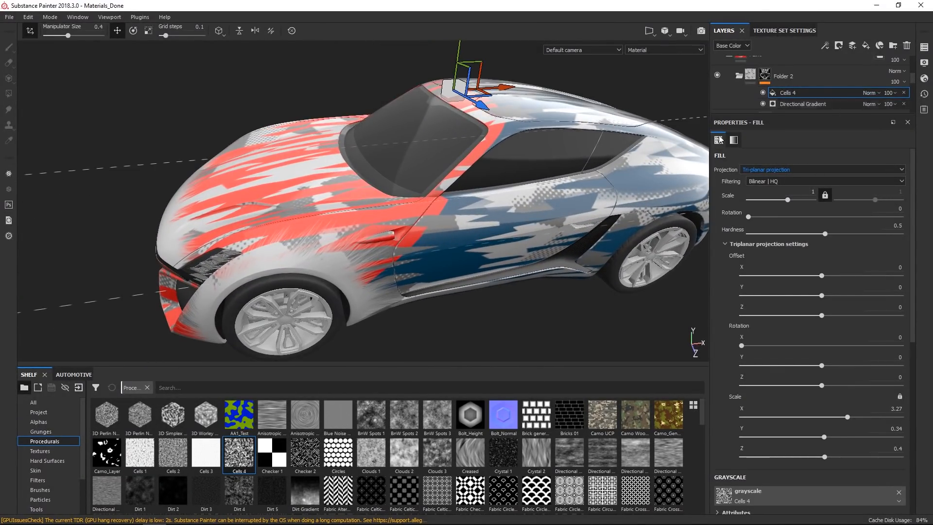
click(878, 92)
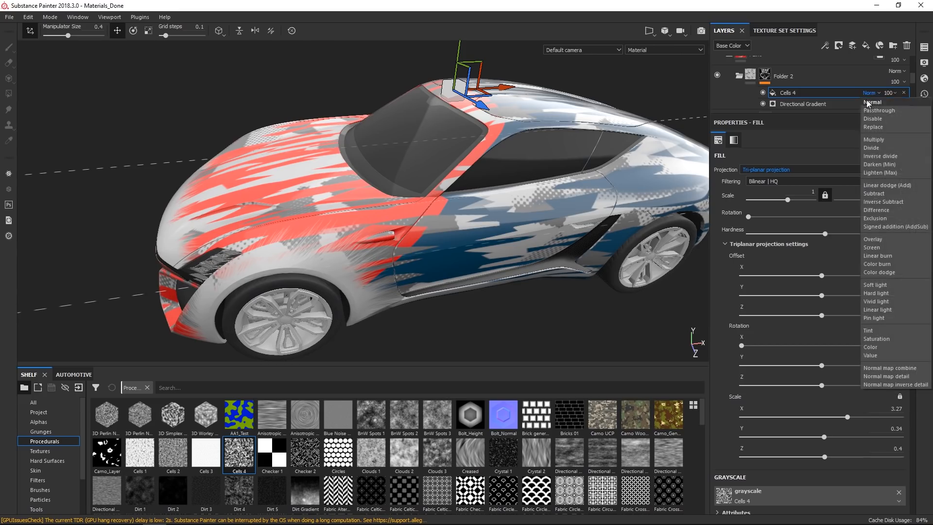
click(873, 239)
Toggle the Cells 4 fill's visibility off and on to compare the paint with and without it.
alt+drag(559, 209, 530, 201)
alt+drag(468, 173, 460, 170)
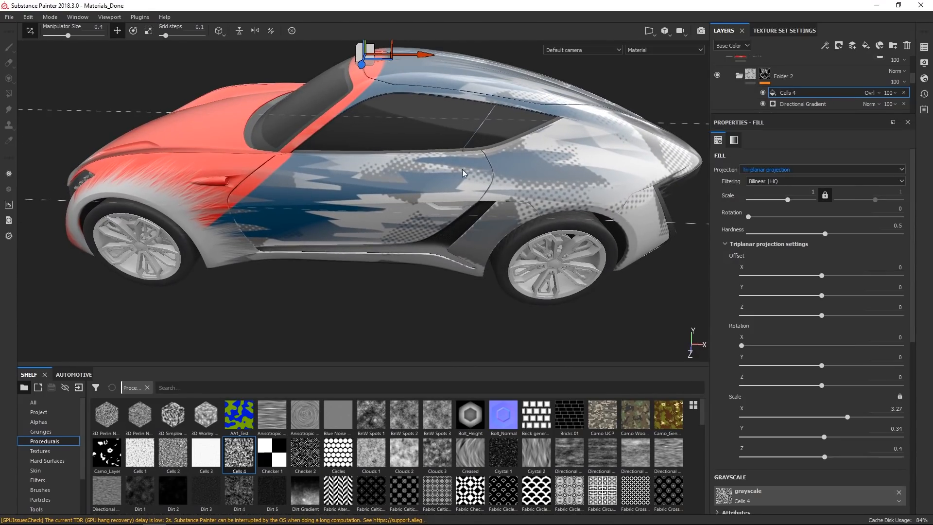
click(764, 92)
click(763, 92)
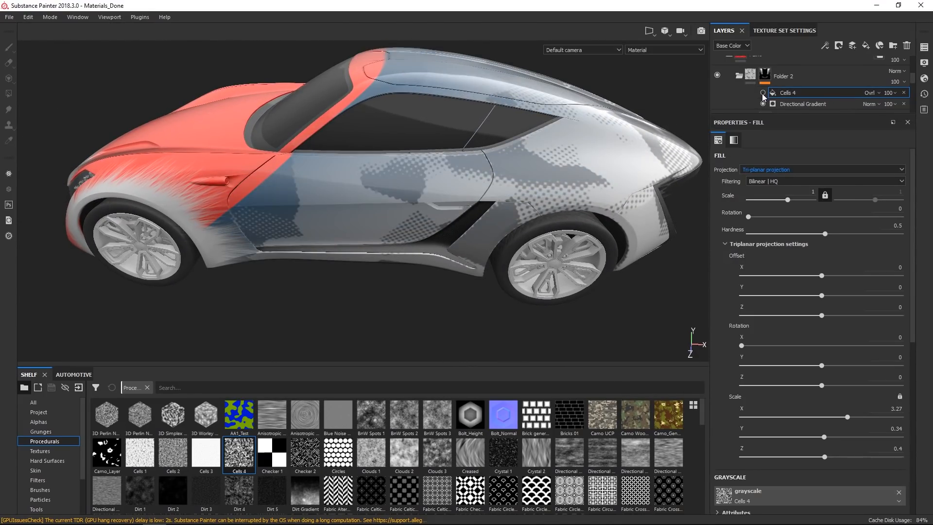
click(787, 102)
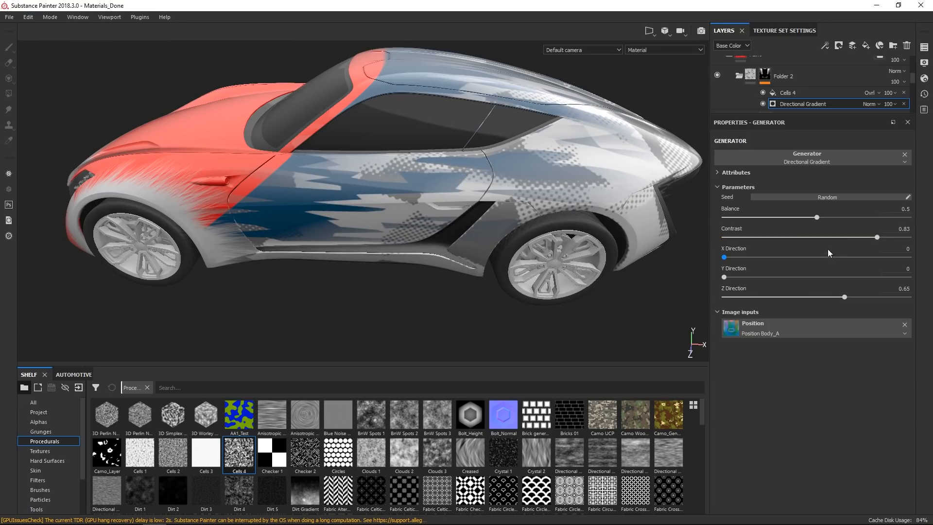
click(797, 93)
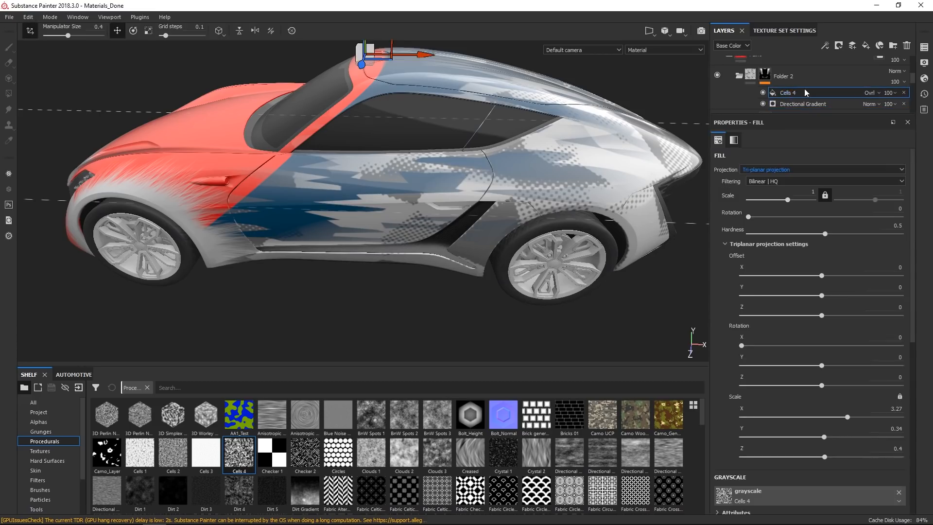
Add a Histogram Scan filter above the Cells 4 fill in Folder 2's mask.
right_click(805, 93)
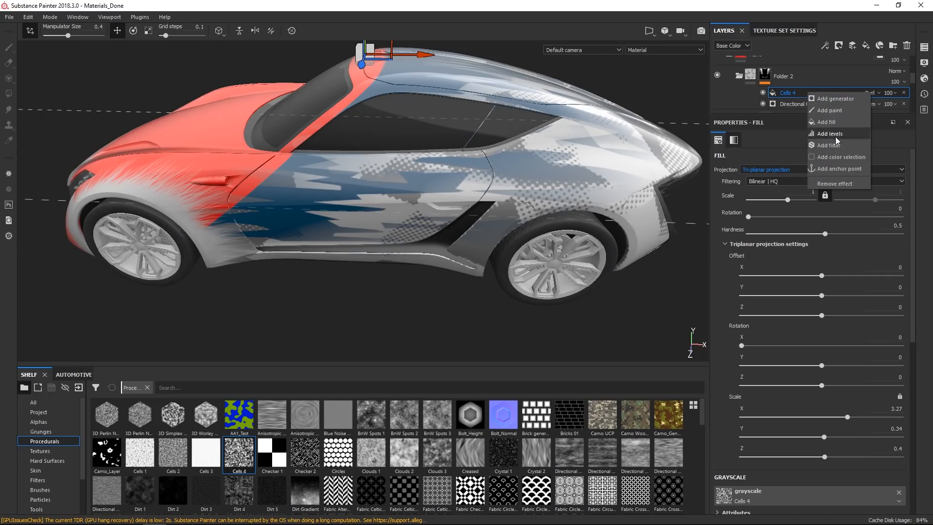
click(835, 145)
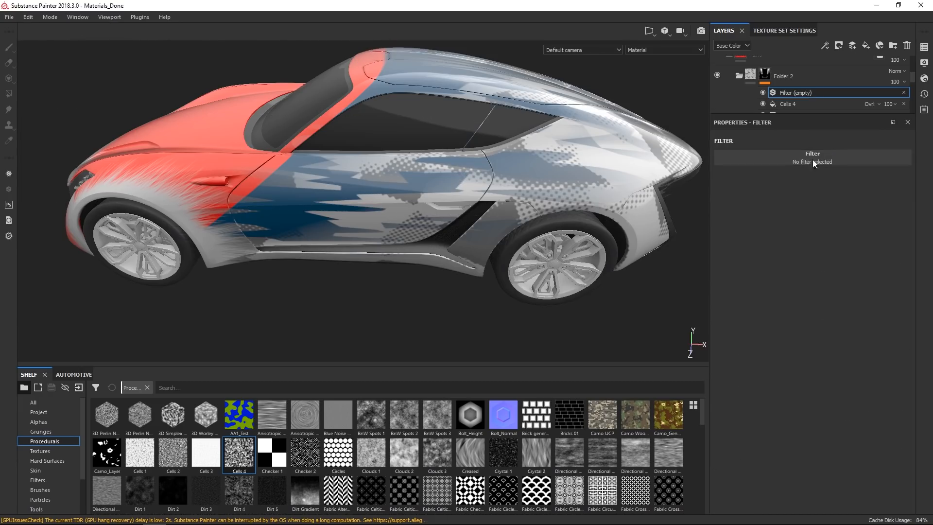
click(808, 162)
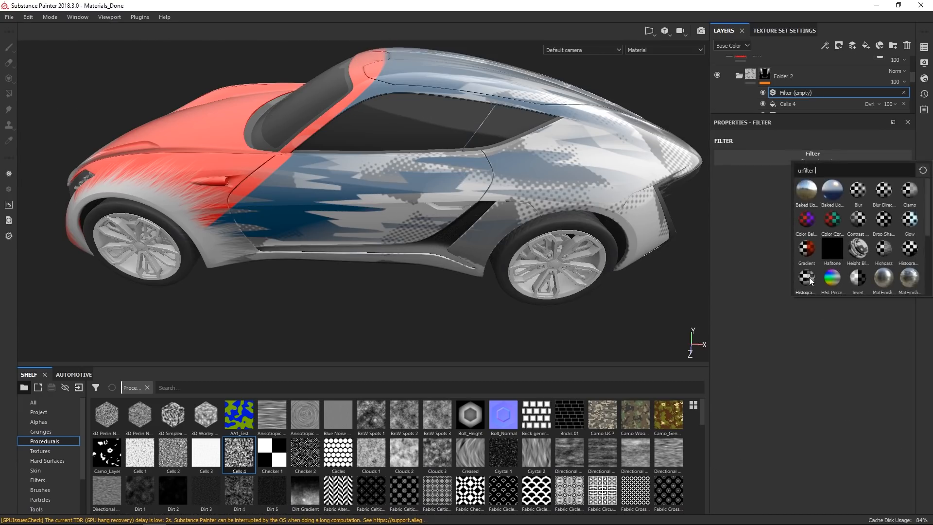
click(910, 250)
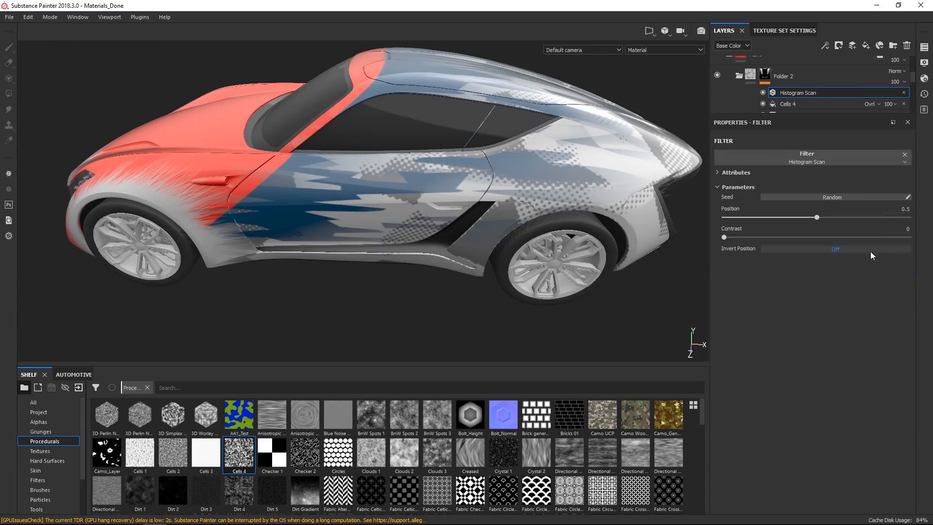
Set the Histogram Scan's Position to 0.69 and Contrast to 0.77.
drag(904, 237, 915, 239)
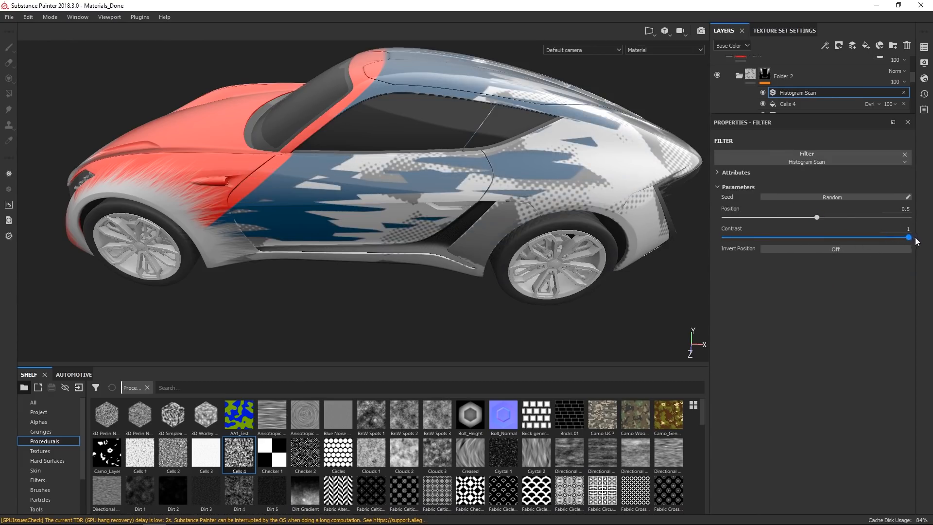
drag(820, 217, 851, 221)
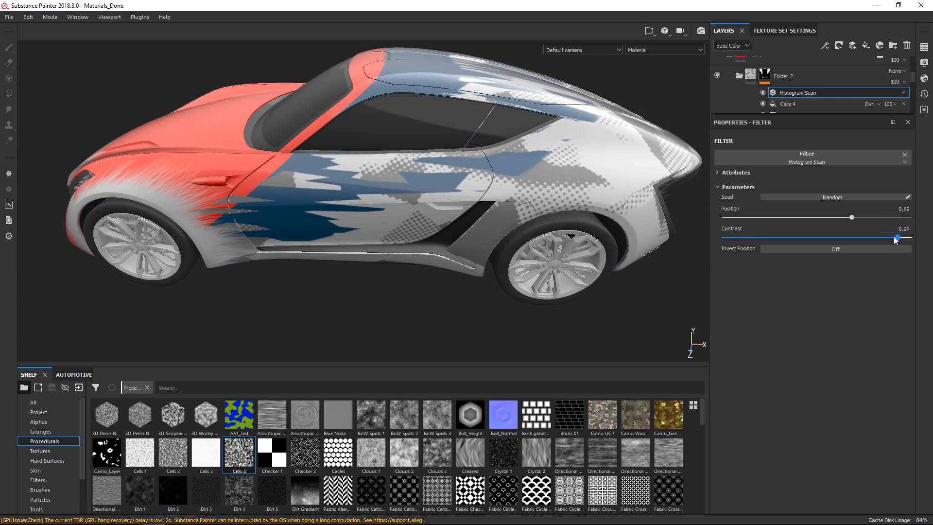
drag(858, 239, 871, 238)
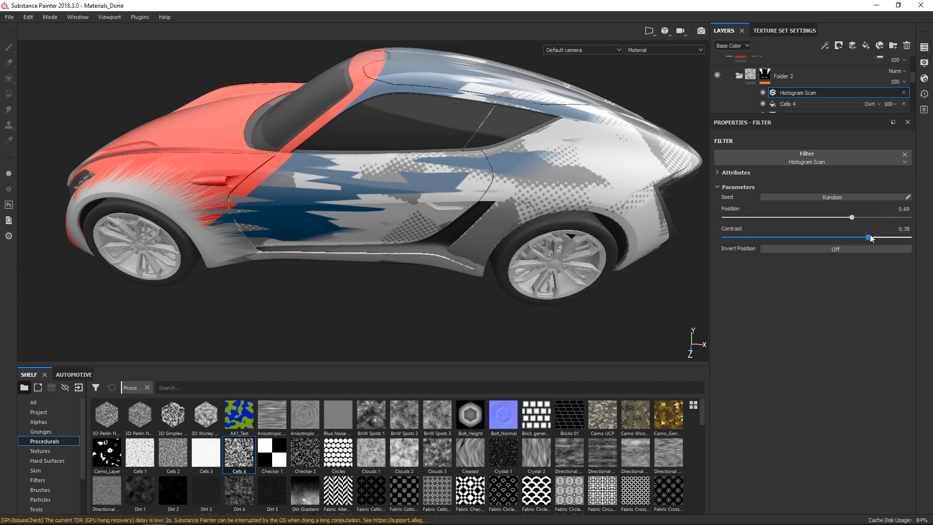
Orbit around the car to inspect the masked red and blue paint from several angles.
alt+drag(602, 180, 569, 195)
alt+right_drag(569, 194, 500, 194)
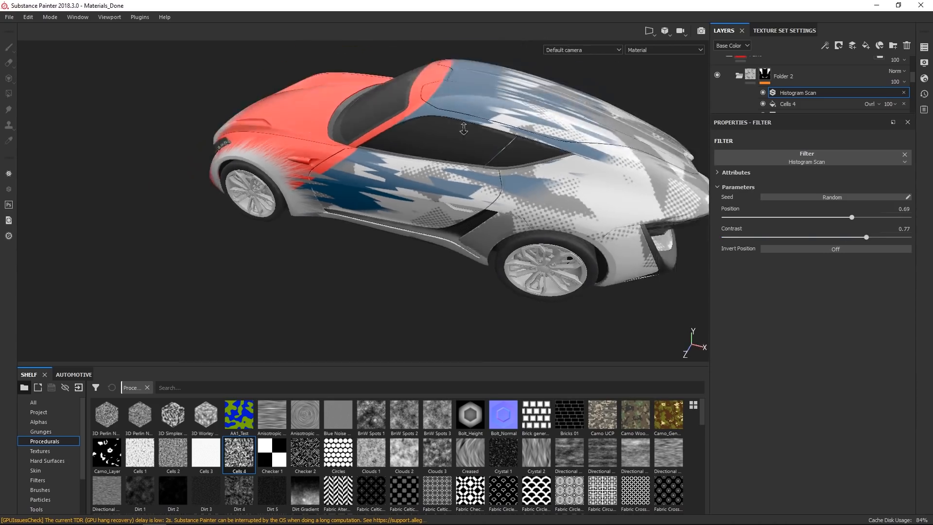
alt+drag(500, 194, 516, 202)
alt+right_drag(527, 201, 522, 193)
mouse_move(530, 258)
alt+mouse_down()
mouse_move(454, 244)
mouse_move(517, 262)
alt+mouse_up()
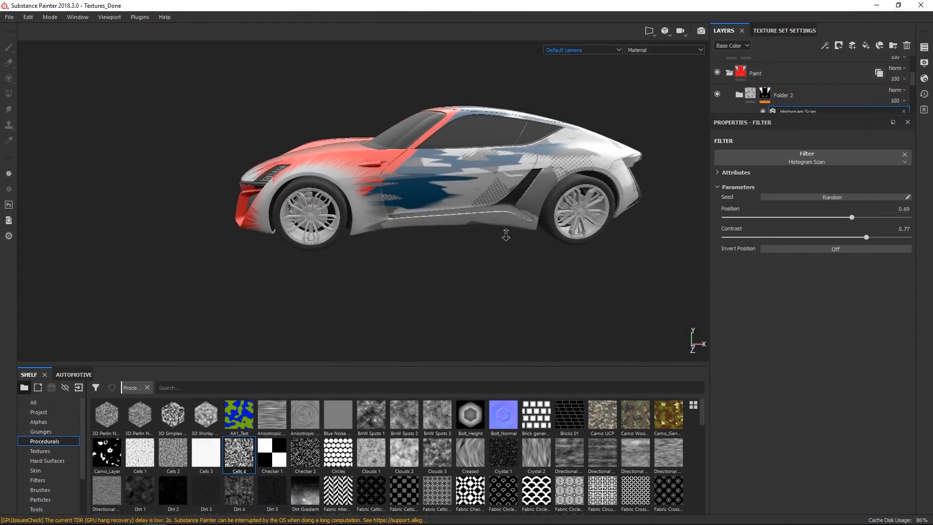
alt+right_drag(506, 235, 541, 208)
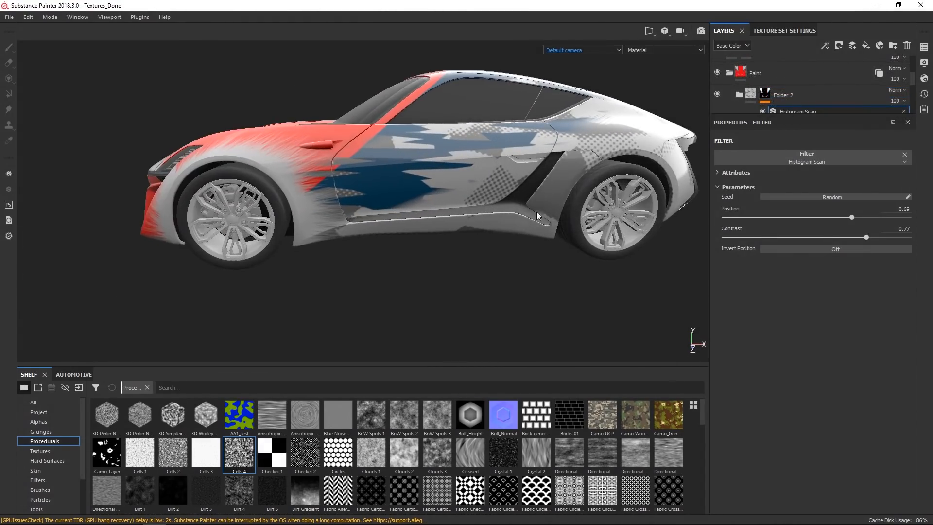
alt+middle_drag(541, 209, 525, 220)
scroll(827, 92, down, 2)
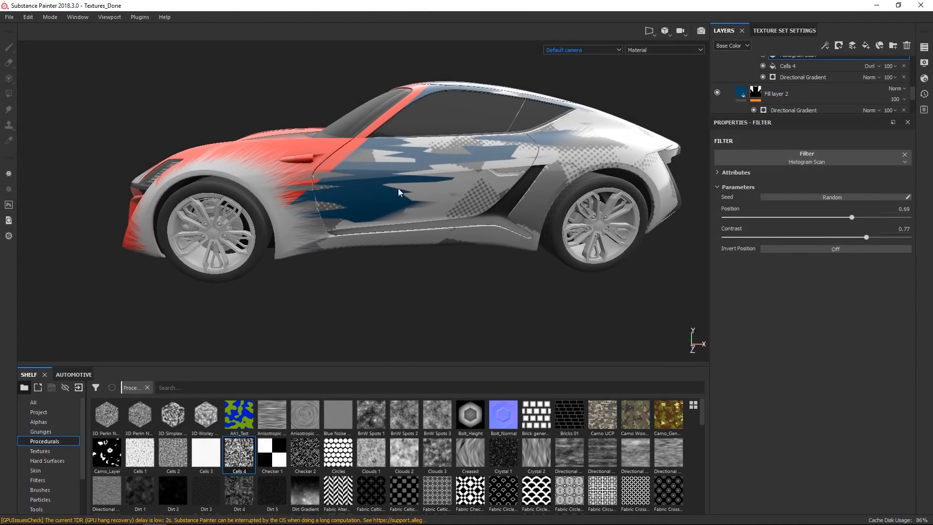
scroll(822, 83, up, 2)
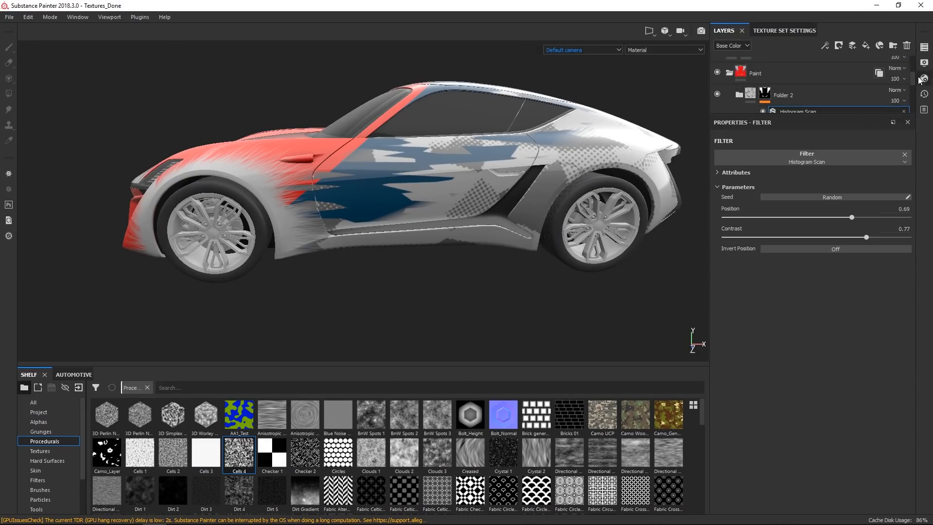
Add a fill above Cells 4 in Folder 2's mask and load Grunge Splashes Dusty as its grayscale.
scroll(826, 93, down, 2)
click(806, 97)
right_click(801, 100)
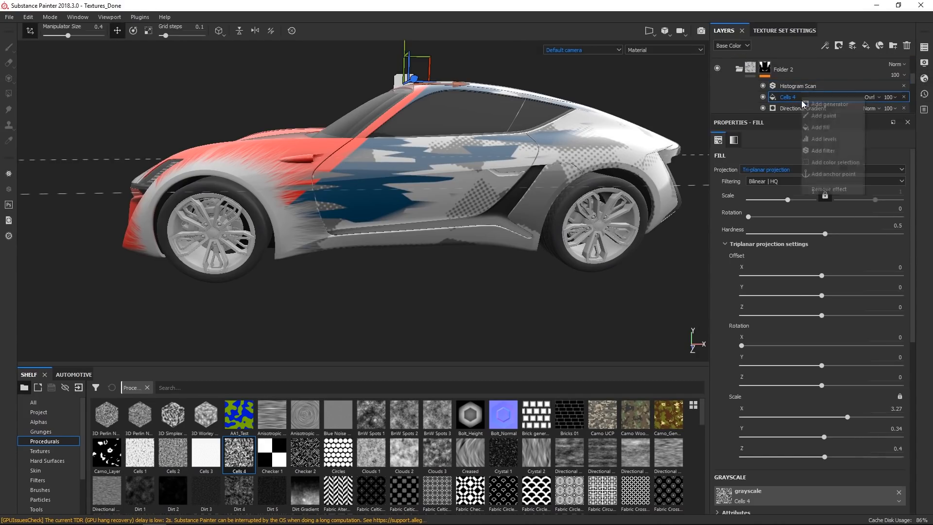
click(827, 127)
drag(798, 88, 800, 98)
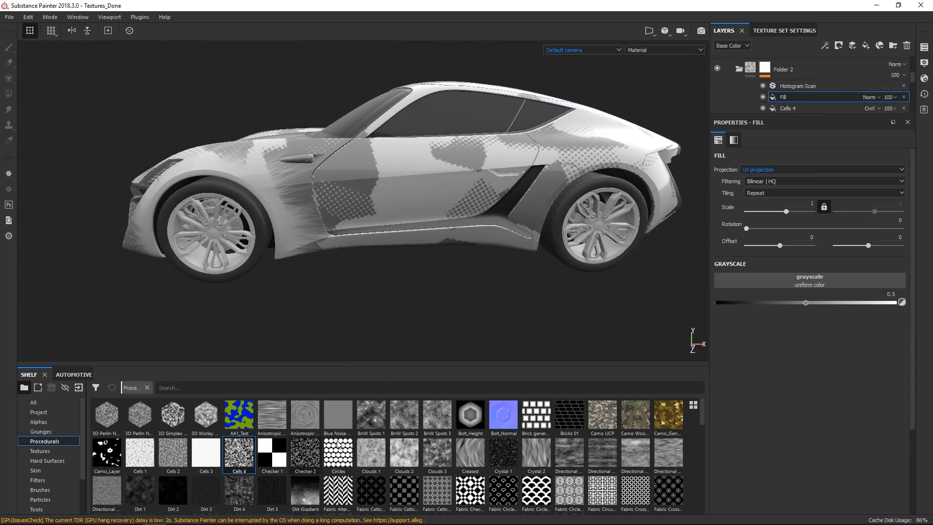
click(41, 432)
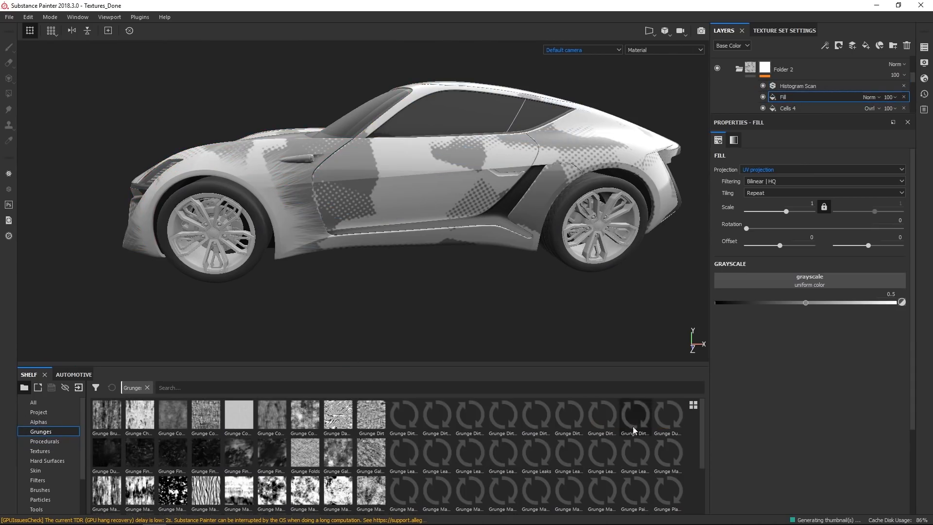
drag(702, 436, 701, 464)
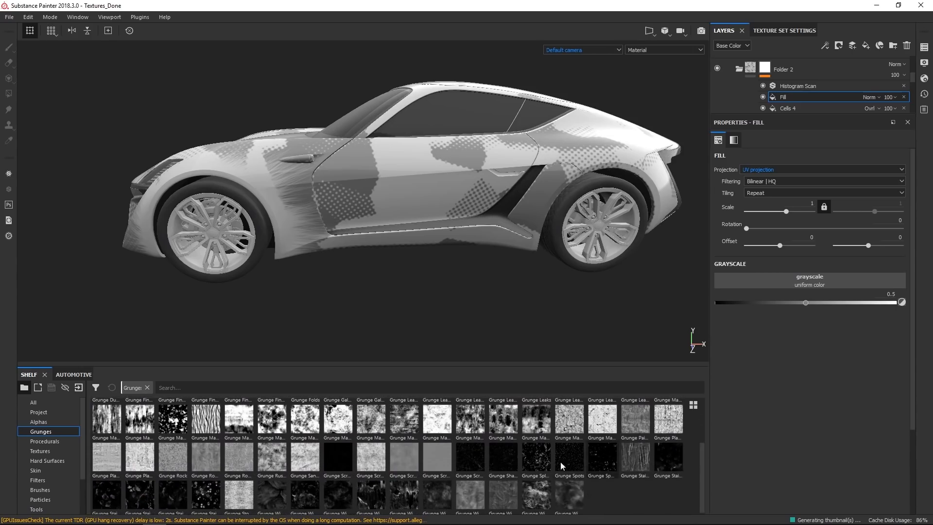
drag(533, 460, 797, 281)
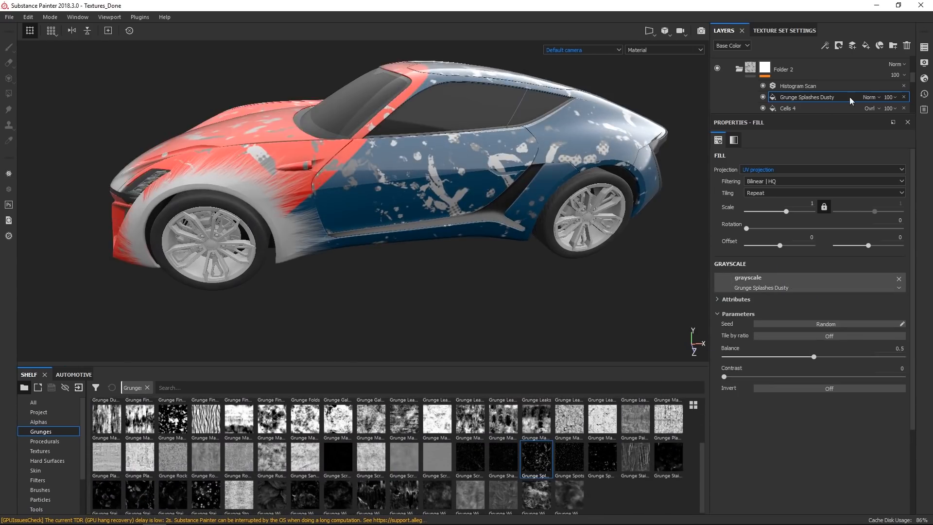
Set the Grunge Splashes Dusty fill's blend mode to Overlay and its scale to 8.
click(873, 95)
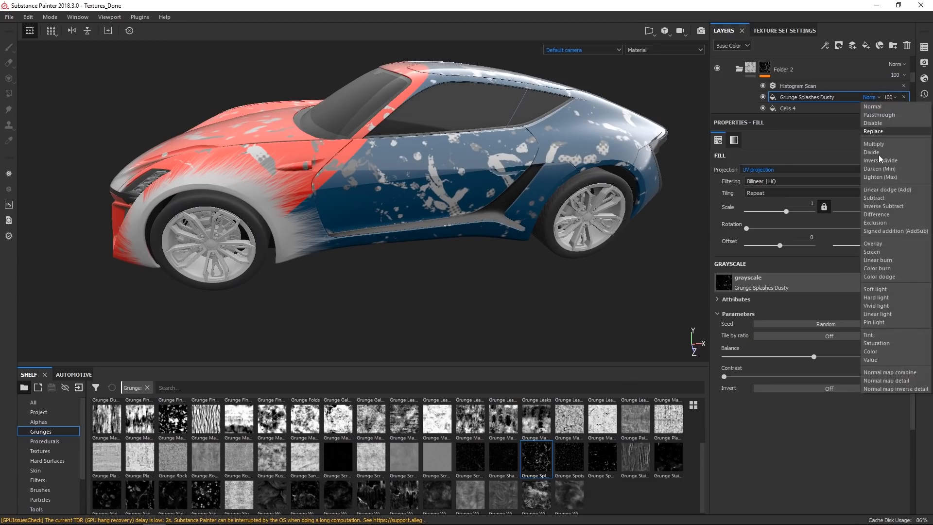
click(882, 247)
alt+drag(573, 202, 545, 202)
alt+right_drag(545, 202, 720, 243)
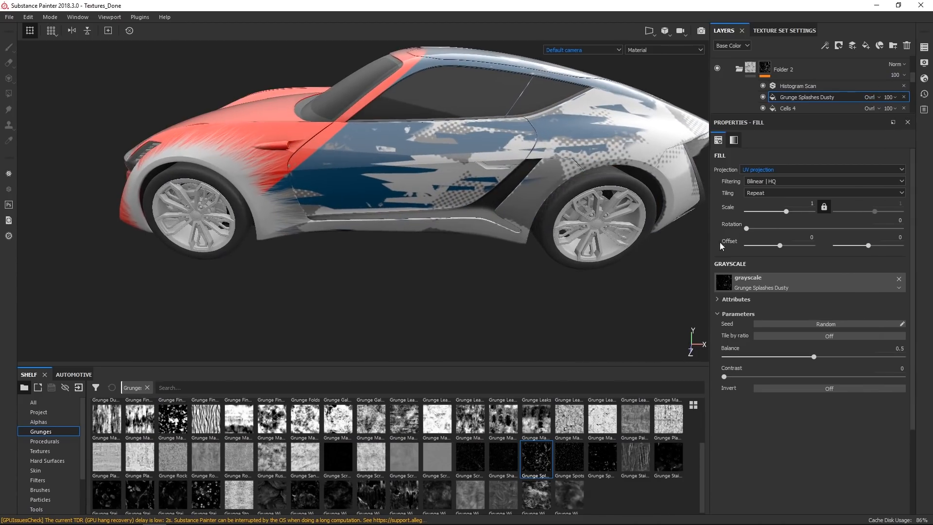
click(813, 203)
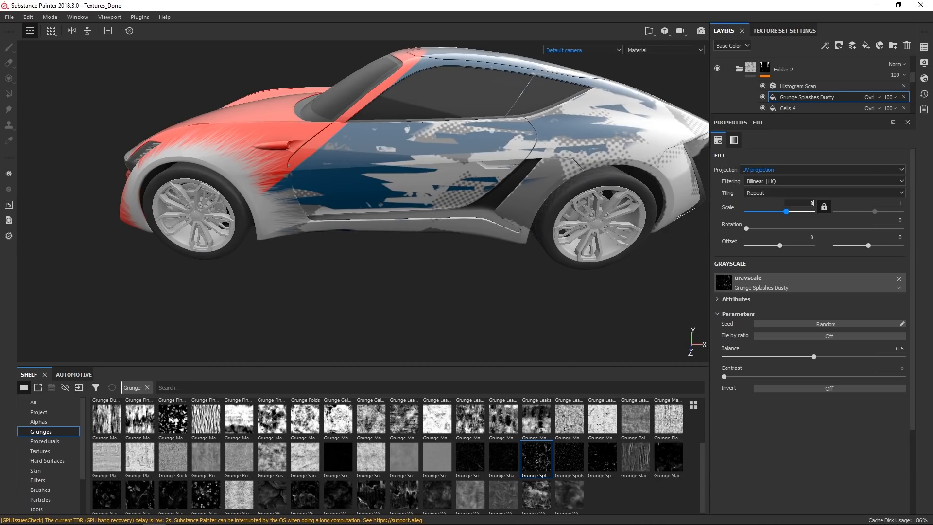
key(Return)
Raise the Grunge Splashes Dusty fill's Balance to 0.69.
alt+drag(374, 205, 454, 130)
alt+right_drag(454, 129, 549, 187)
alt+middle_drag(549, 187, 567, 239)
drag(814, 357, 848, 361)
alt+drag(536, 234, 515, 229)
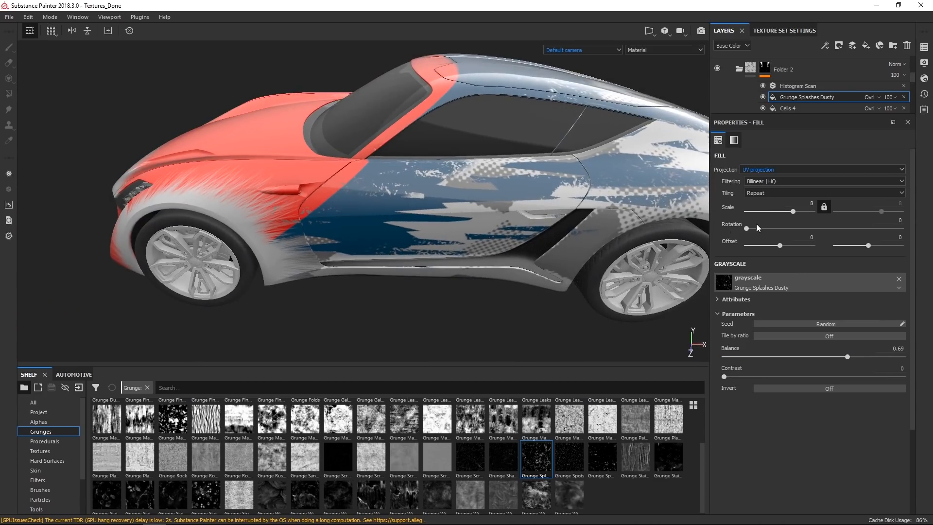
Set the grunge fill's blend mode to Signed addition (AddSub) and its opacity to about 48.
click(895, 98)
mouse_move(913, 117)
mouse_down()
mouse_move(896, 119)
mouse_move(930, 116)
mouse_up()
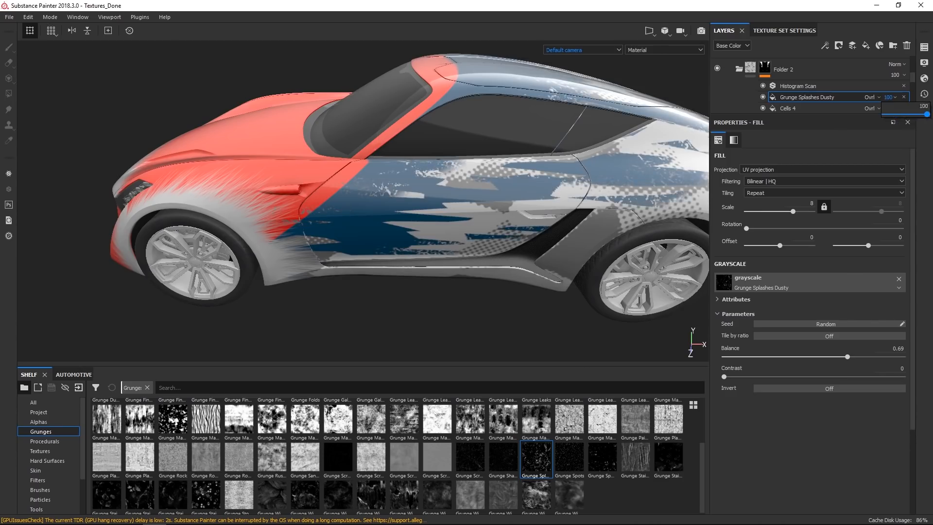
click(877, 97)
click(897, 232)
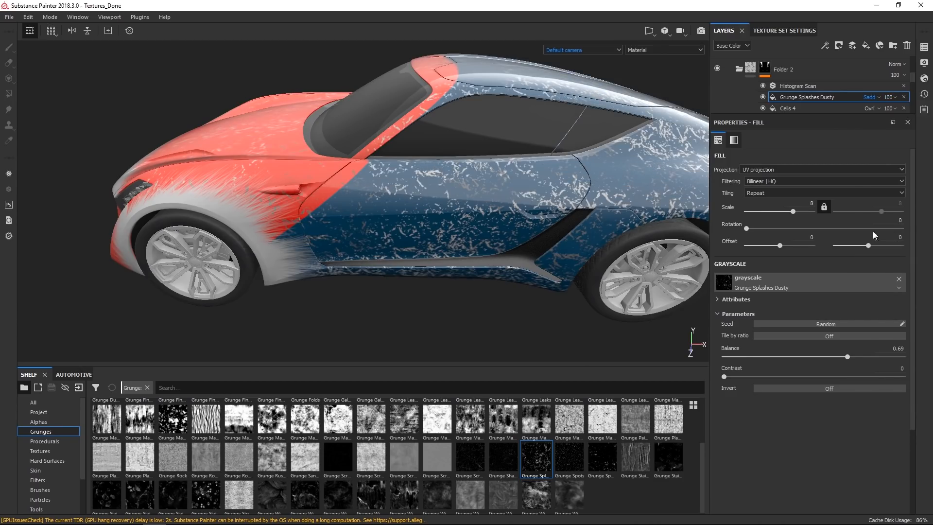
click(890, 99)
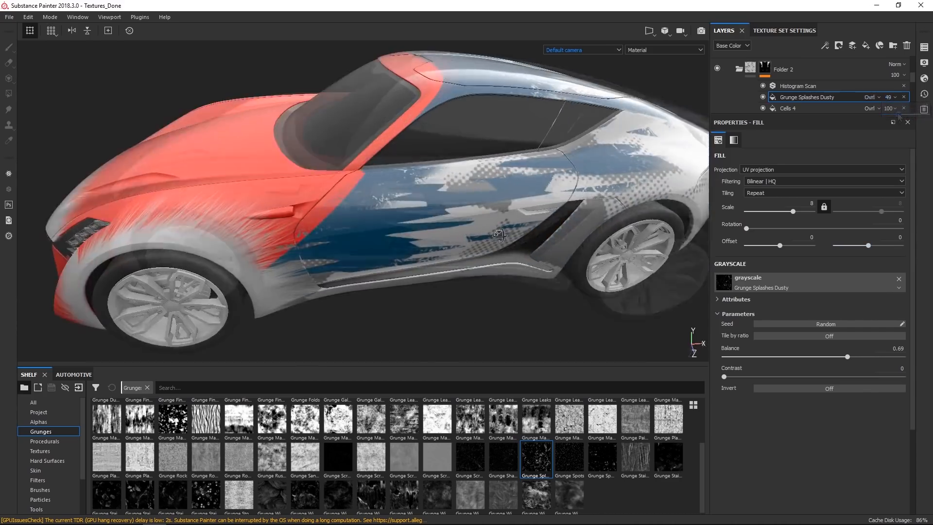
Orbit the car to inspect the grunge effect and scroll to the top of the layer stack.
alt+drag(467, 221, 410, 133)
alt+drag(538, 174, 425, 227)
scroll(425, 227, up, 2)
alt+middle_drag(425, 227, 460, 221)
scroll(783, 107, up, 5)
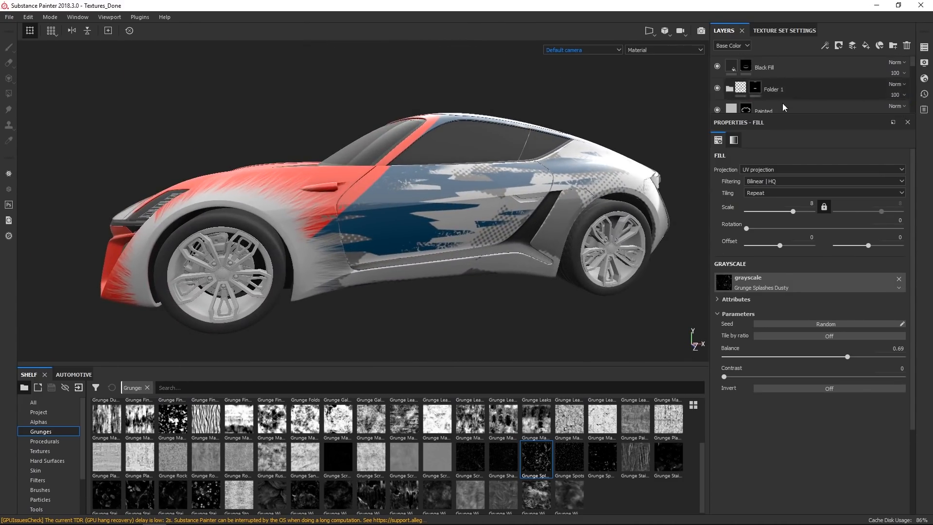
scroll(411, 245, up, 5)
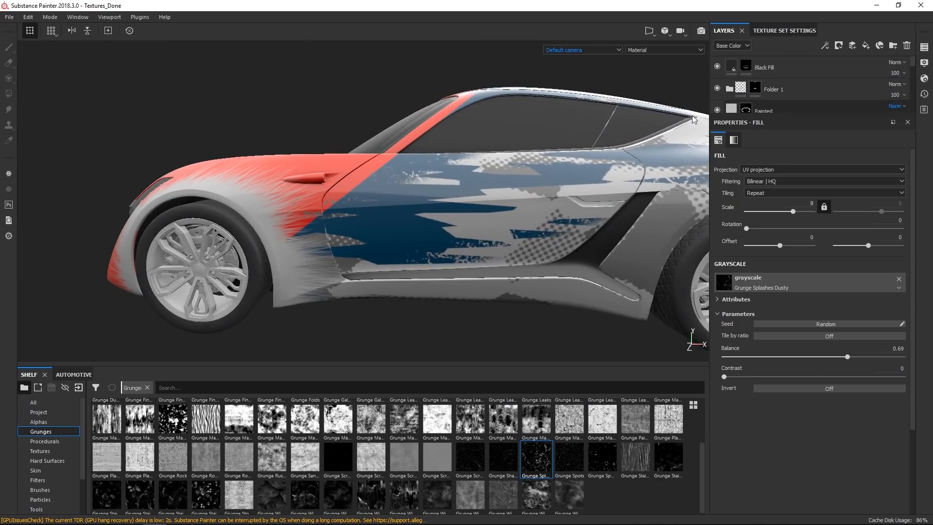
click(799, 92)
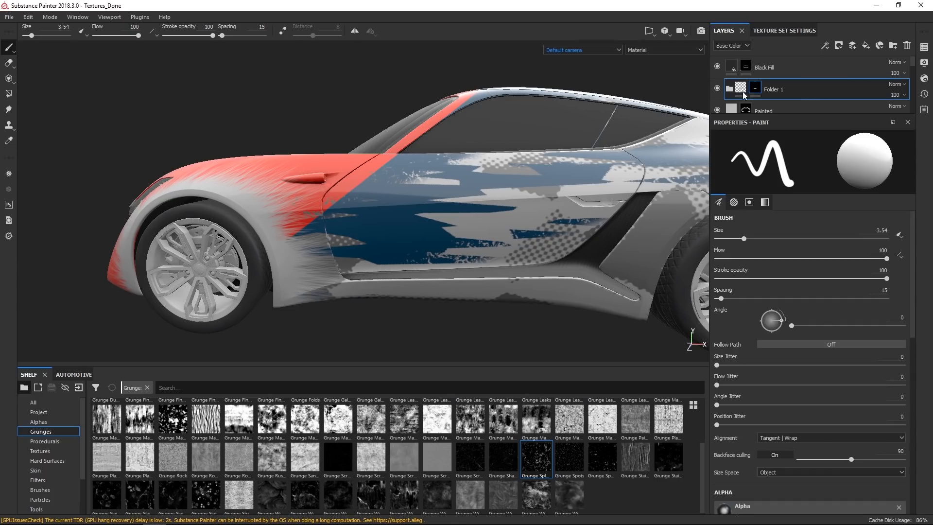
click(867, 45)
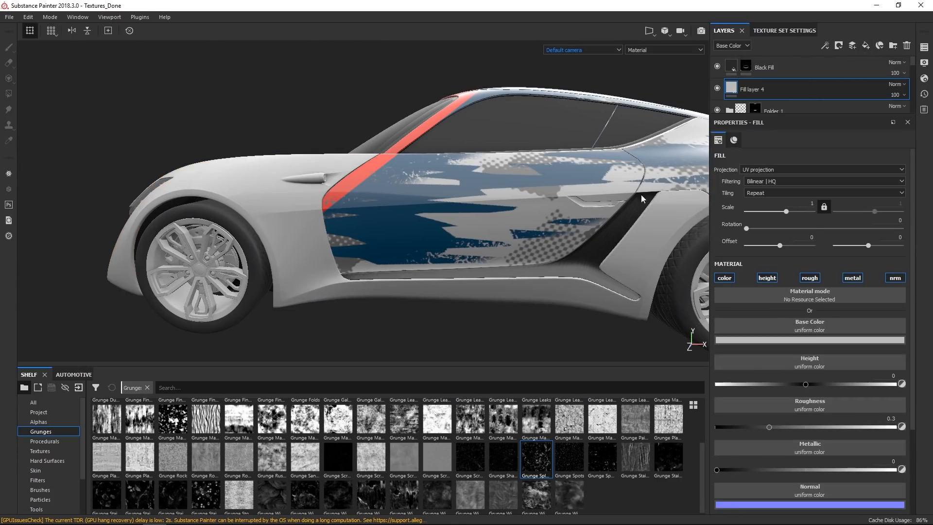
key(ctrl+z)
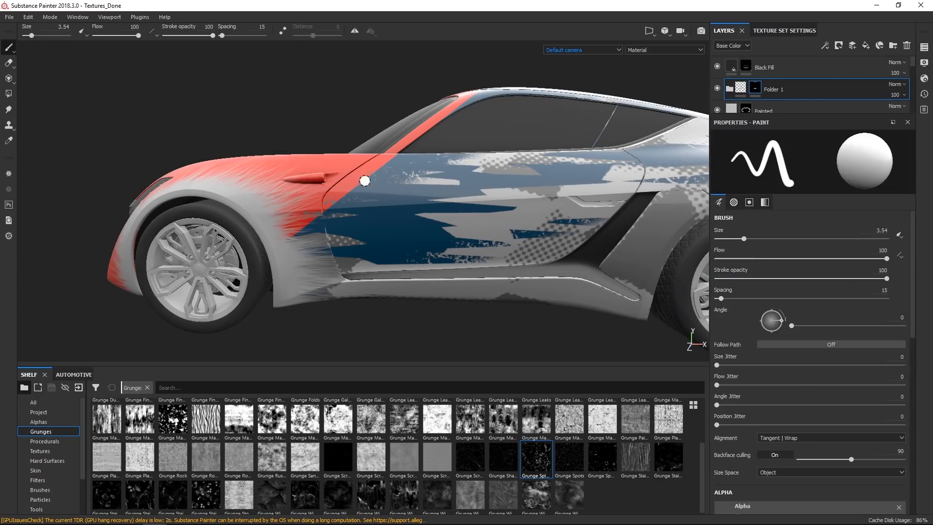
Switch to the Body_B texture set.
click(926, 48)
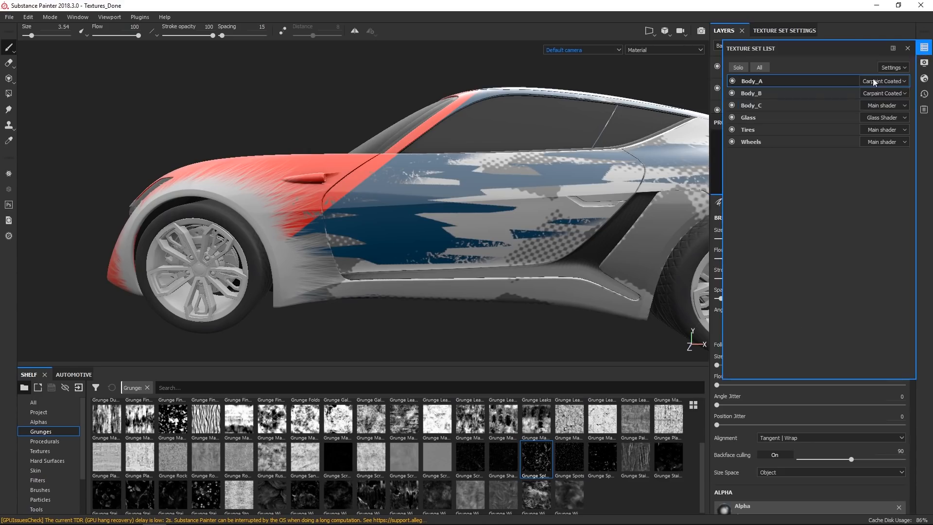
click(772, 93)
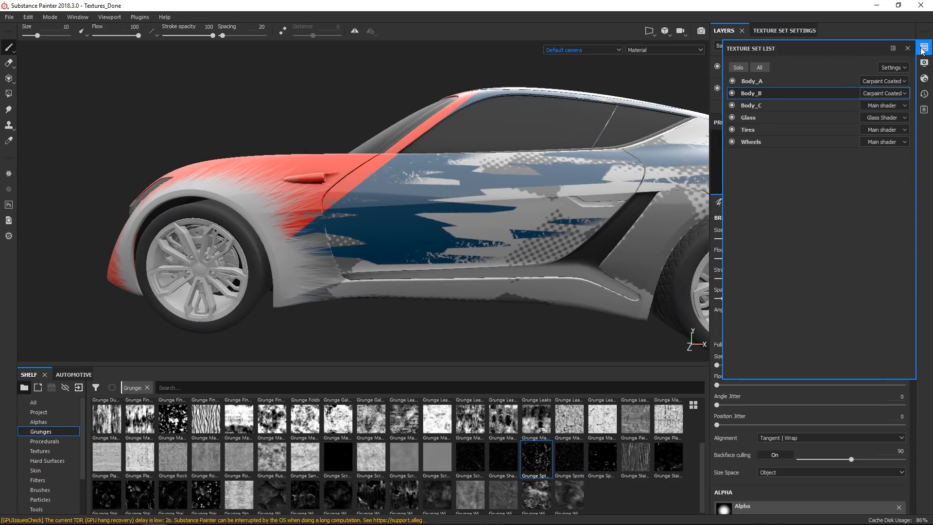
click(922, 51)
Add a fill layer above Paint instance in Body_B and give it a black mask.
click(773, 67)
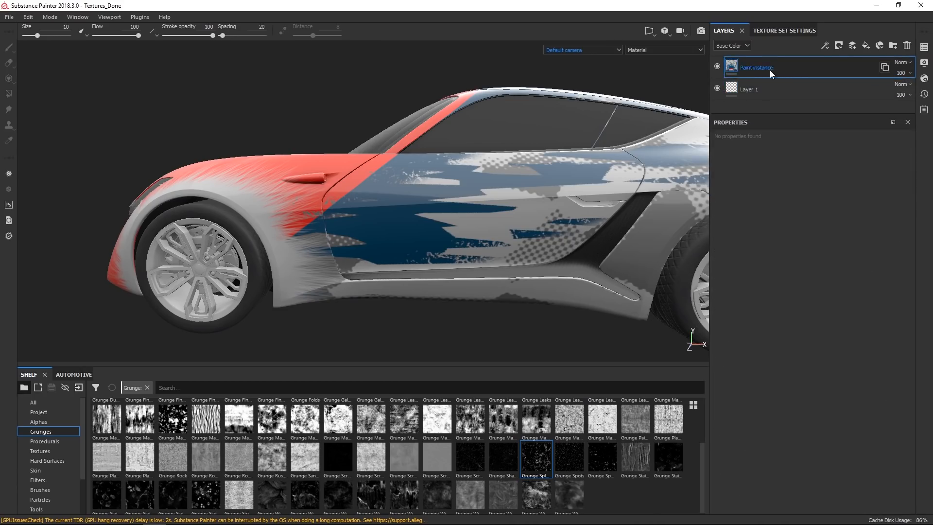
click(865, 45)
scroll(552, 226, up, 4)
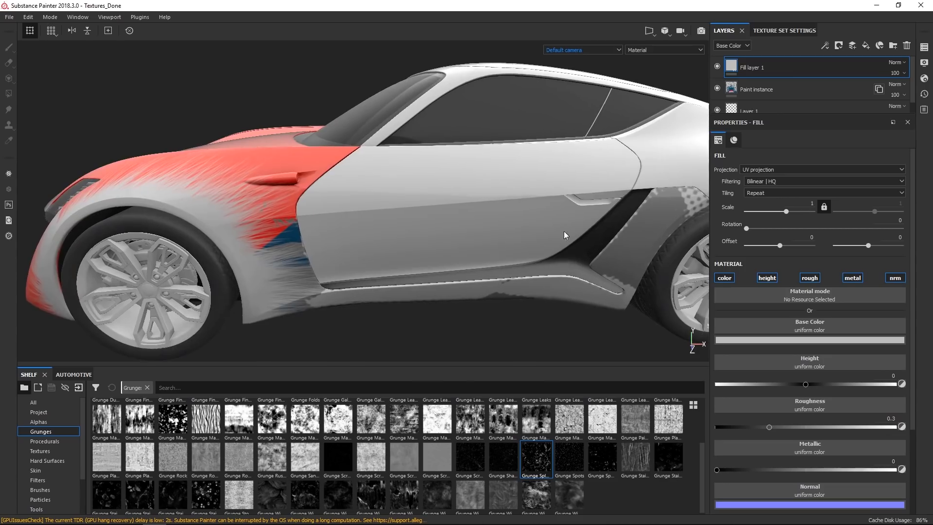
click(839, 46)
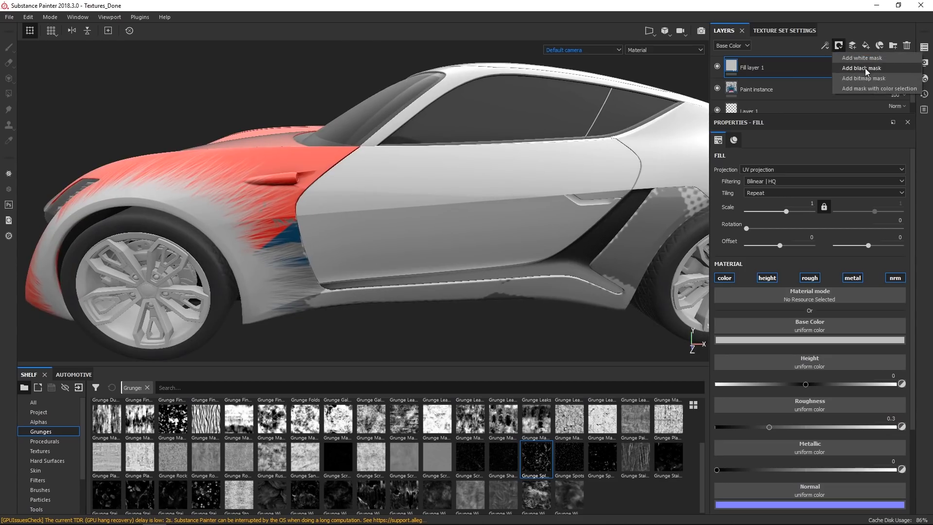
click(866, 68)
Disable the new fill layer's height, roughness, metallic and normal channels, keeping only color.
click(731, 65)
click(768, 278)
click(810, 277)
click(853, 278)
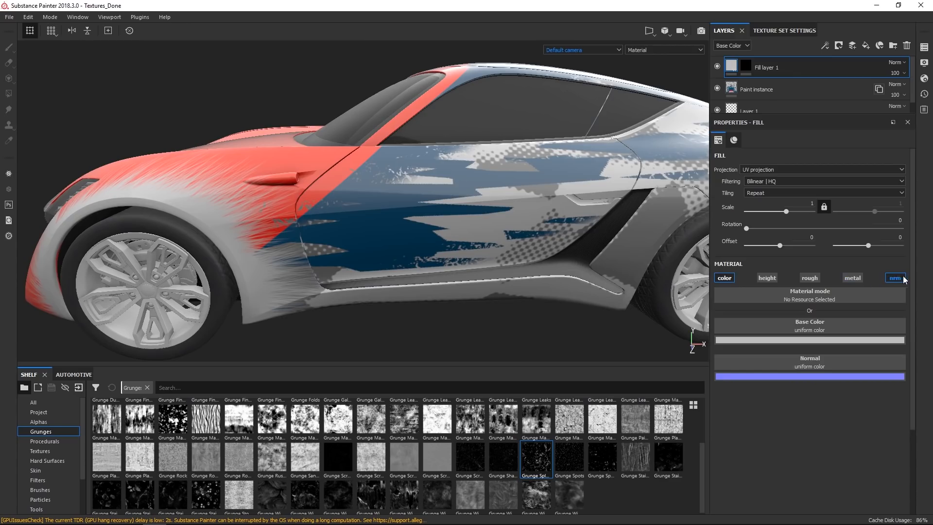
click(895, 277)
Select the fill layer's mask and set up a Basic Hard brush with the Logo Substance alpha.
click(745, 65)
alt+right_drag(438, 180, 426, 265)
alt+drag(425, 265, 406, 261)
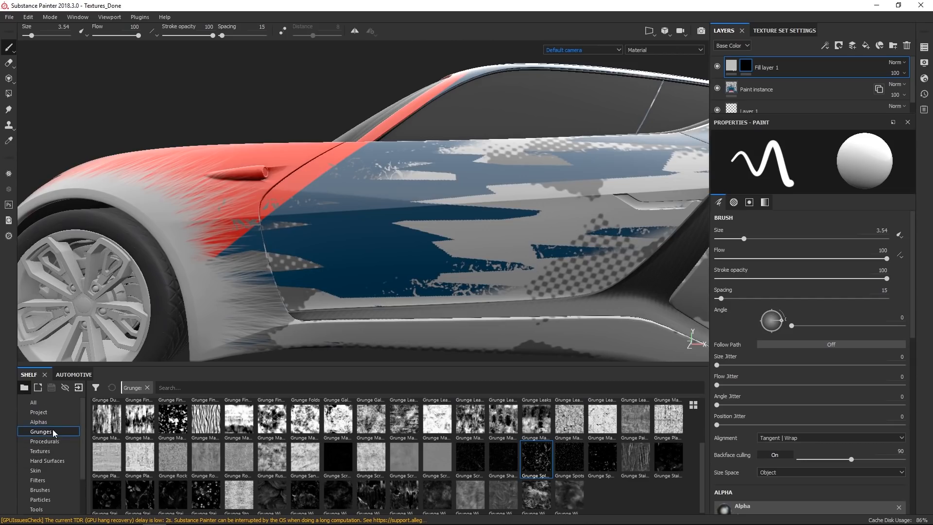
click(40, 490)
click(371, 416)
scroll(817, 389, down, 5)
scroll(823, 363, down, 3)
scroll(812, 372, up, 3)
click(766, 372)
text(subs)
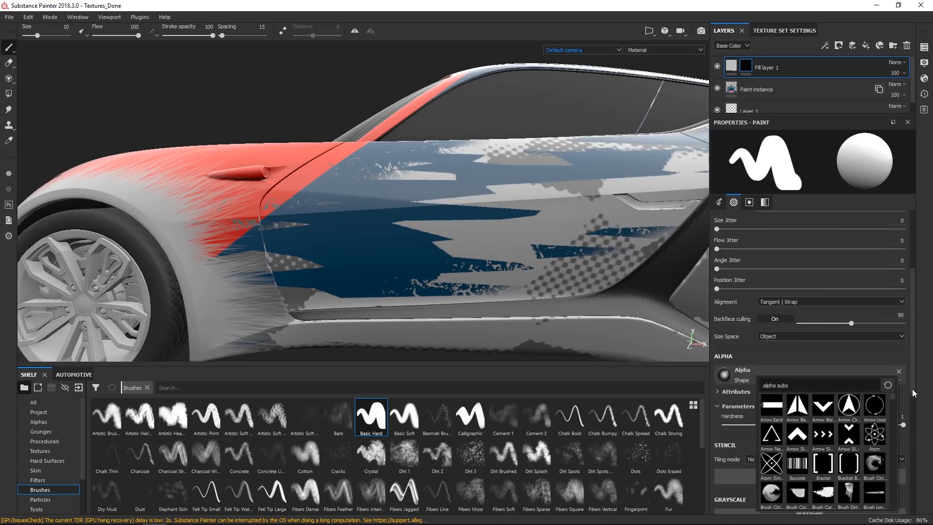
key(BackSpace)
key(BackSpace)
key(BackSpace)
key(BackSpace)
text(allego)
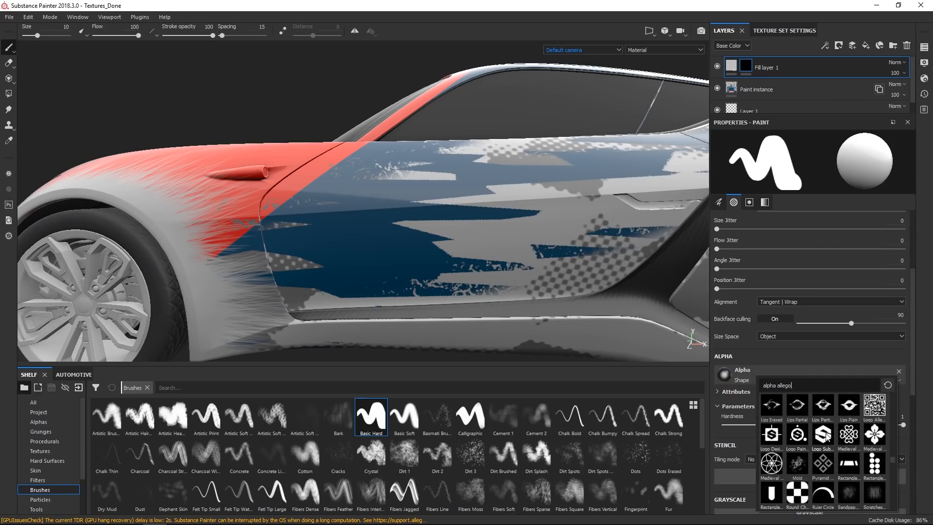
click(823, 434)
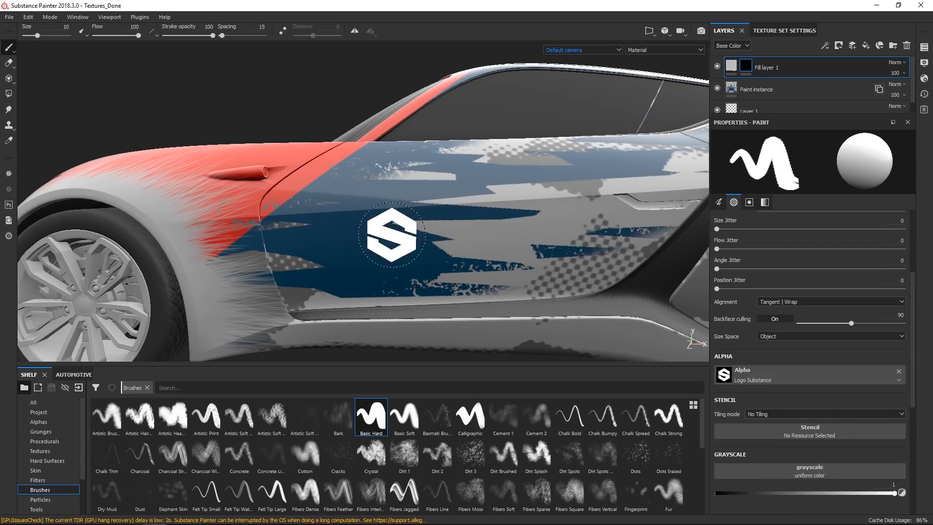
Enlarge the brush to about 22 and stamp the Substance logo once onto the door in the mask.
ctrl+right_drag(350, 253, 376, 252)
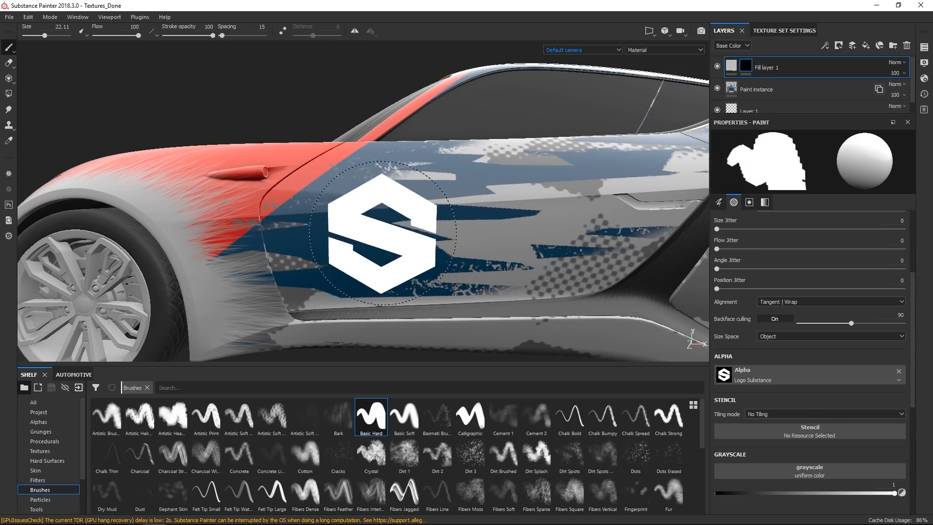
click(355, 31)
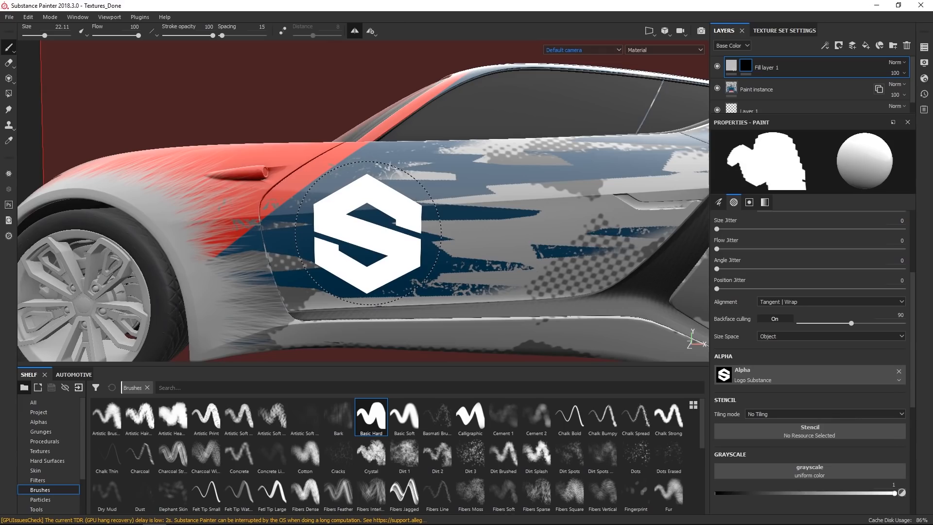
click(368, 233)
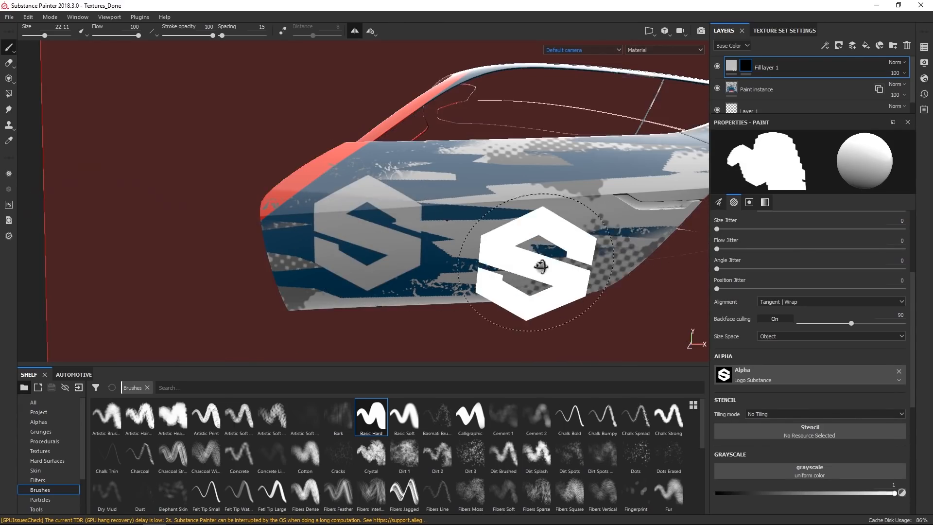
alt+drag(535, 266, 583, 266)
mouse_move(580, 263)
alt+right_down()
mouse_move(559, 234)
mouse_move(552, 161)
alt+right_up()
alt+drag(553, 160, 552, 223)
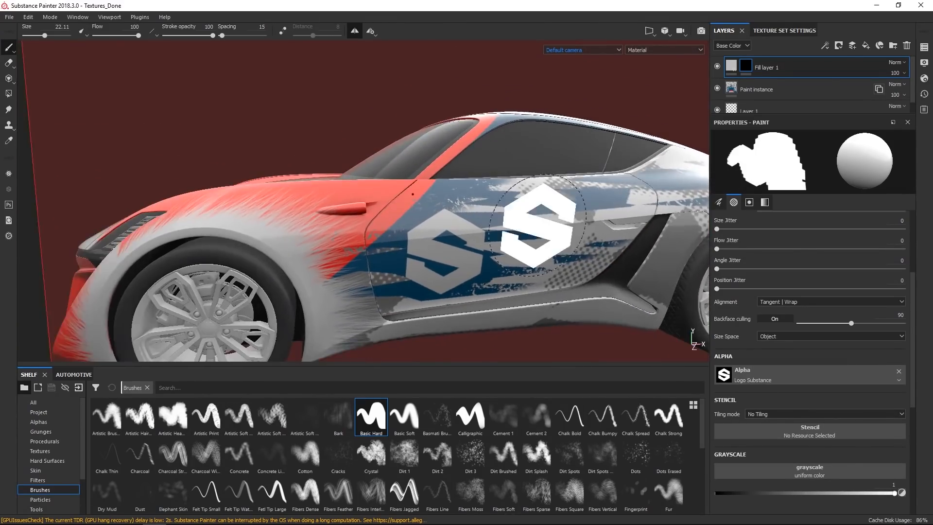
alt+right_drag(552, 223, 598, 195)
Add a fill to the logo layer's mask and load Grunge Splashes Dusty as its grayscale.
right_click(747, 71)
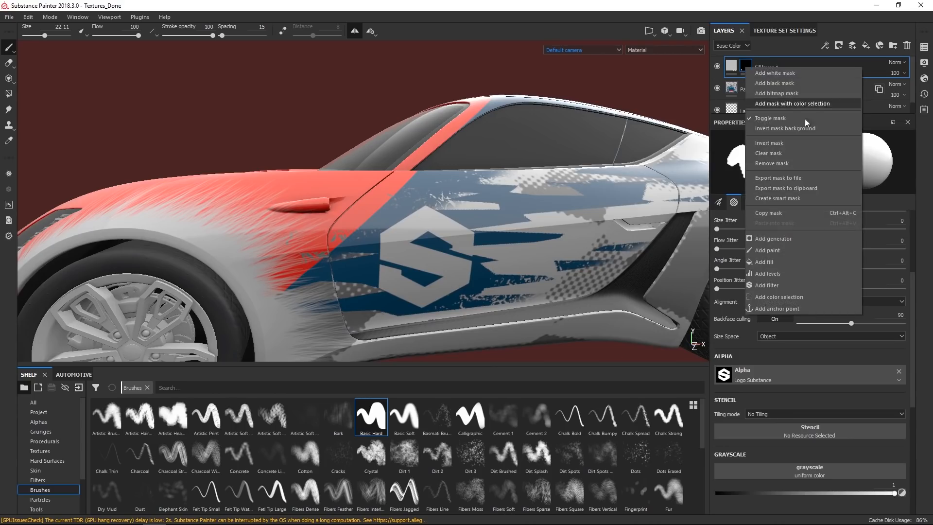
click(774, 263)
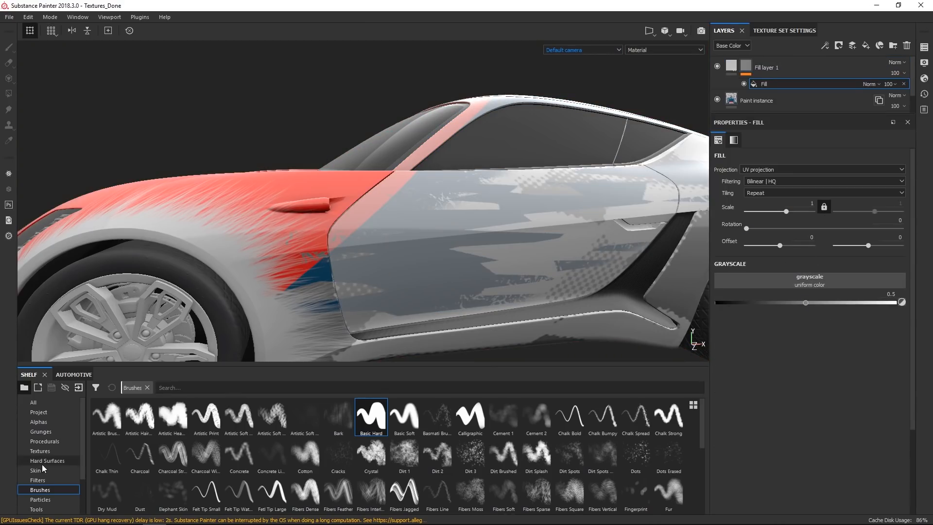
click(41, 431)
scroll(551, 460, down, 5)
drag(550, 459, 810, 281)
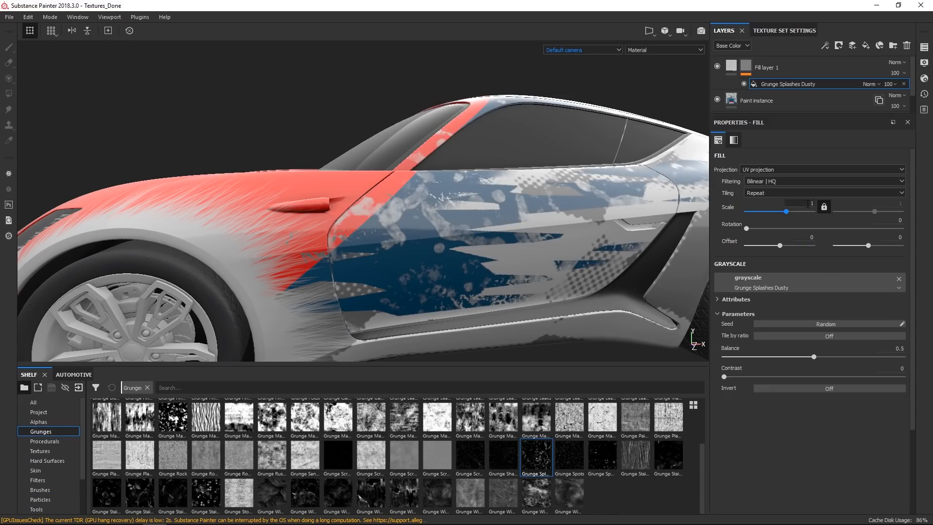
Set the logo mask's grunge fill scale to 8 and its blend mode to Subtract.
click(811, 204)
text(8)
key(Return)
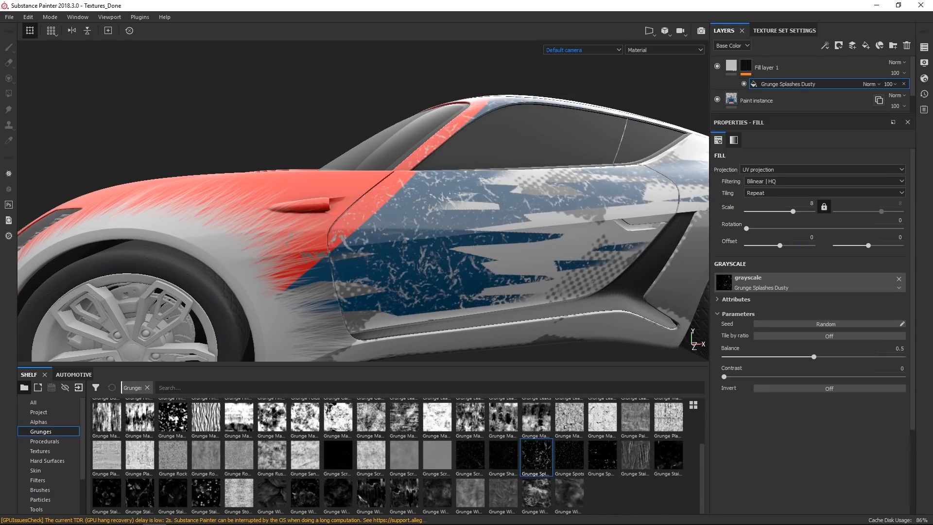
click(871, 84)
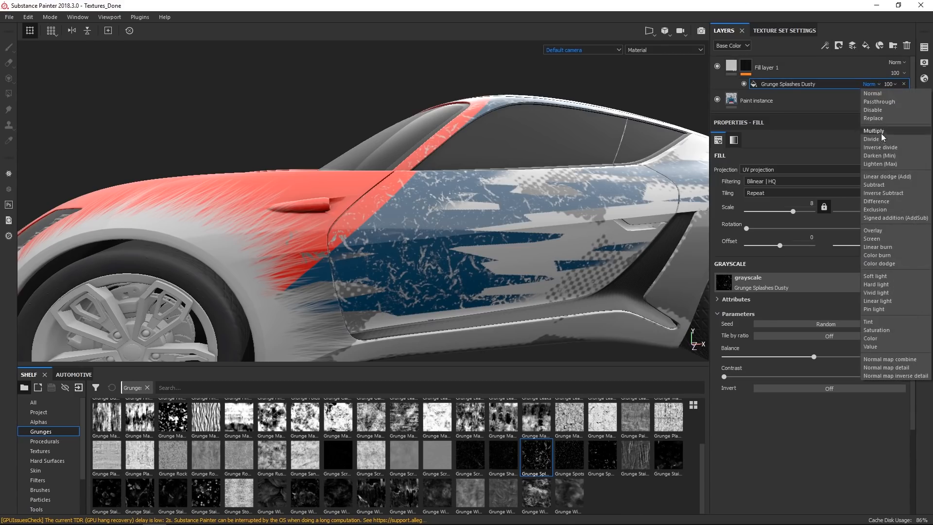
click(878, 185)
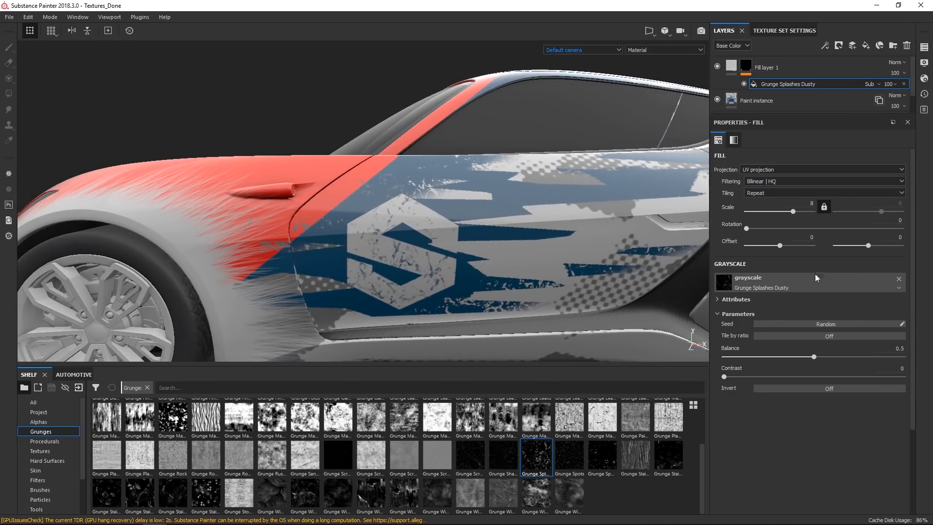
Raise the logo grunge fill's Balance and Contrast to break up the logo.
drag(813, 358, 842, 358)
drag(727, 378, 804, 377)
alt+drag(428, 167, 493, 179)
alt+right_drag(493, 179, 477, 121)
alt+drag(477, 121, 496, 156)
alt+right_drag(491, 199, 460, 252)
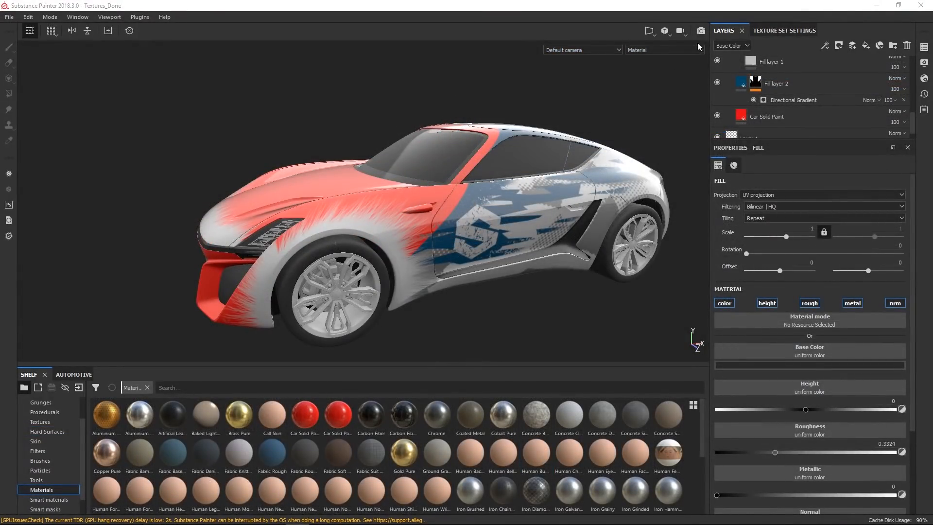
Switch to Iray rendering and view the car from the 01_3QuarterFront camera.
click(698, 31)
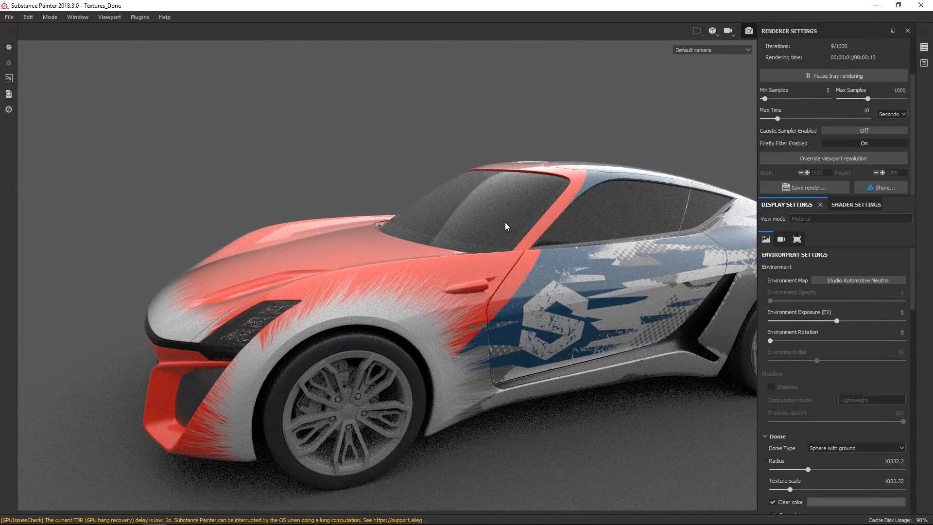
click(708, 49)
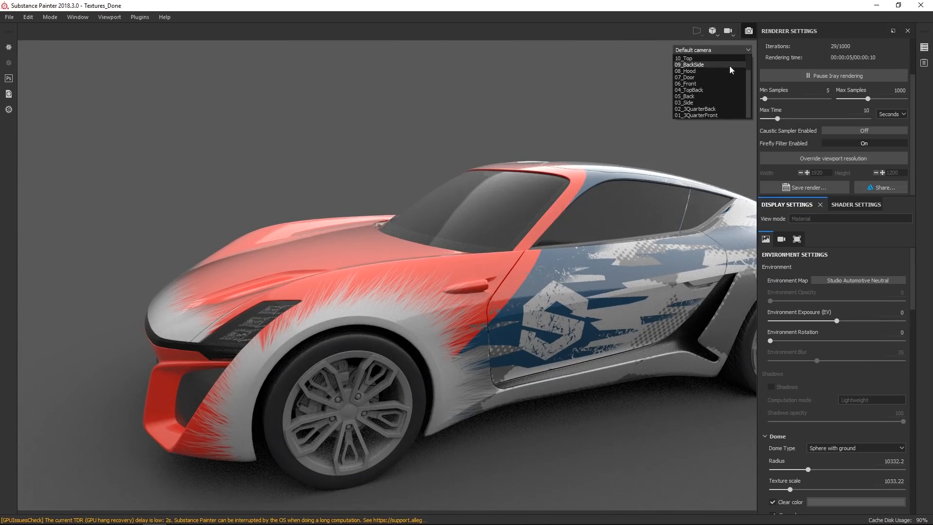
click(697, 116)
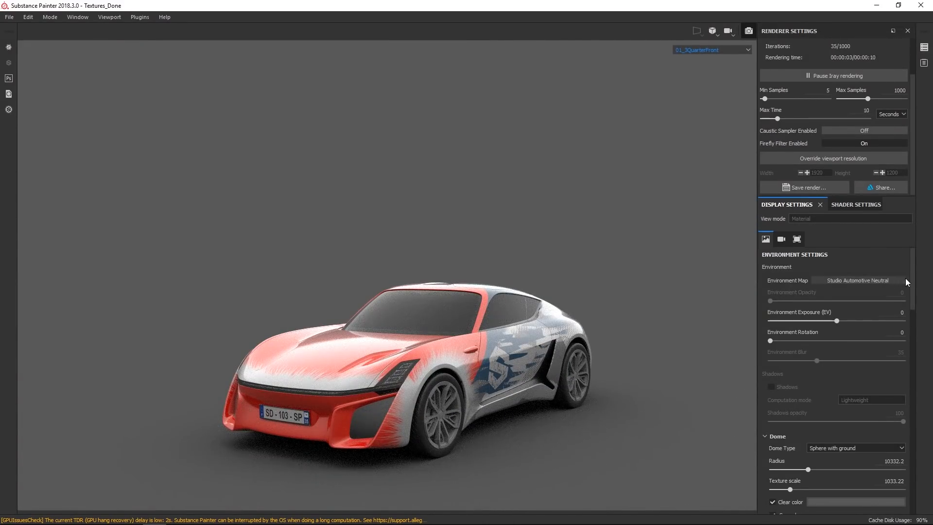
View the car from the 02_3QuarterBack camera.
scroll(907, 323, down, 5)
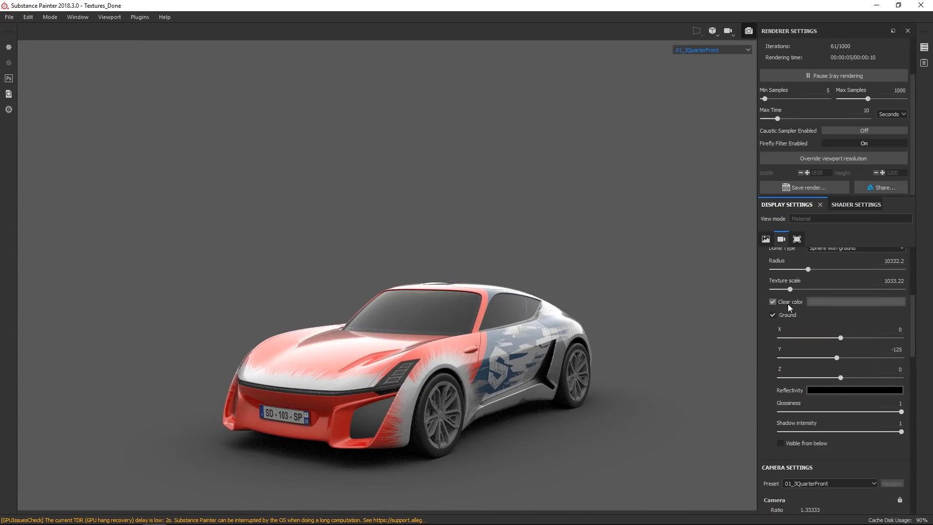
scroll(913, 308, up, 1)
click(773, 338)
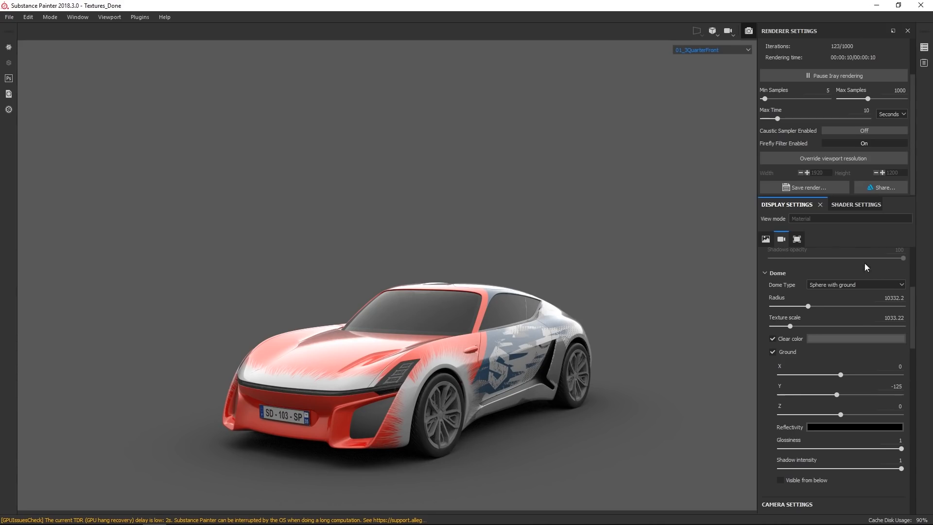
click(733, 49)
click(698, 108)
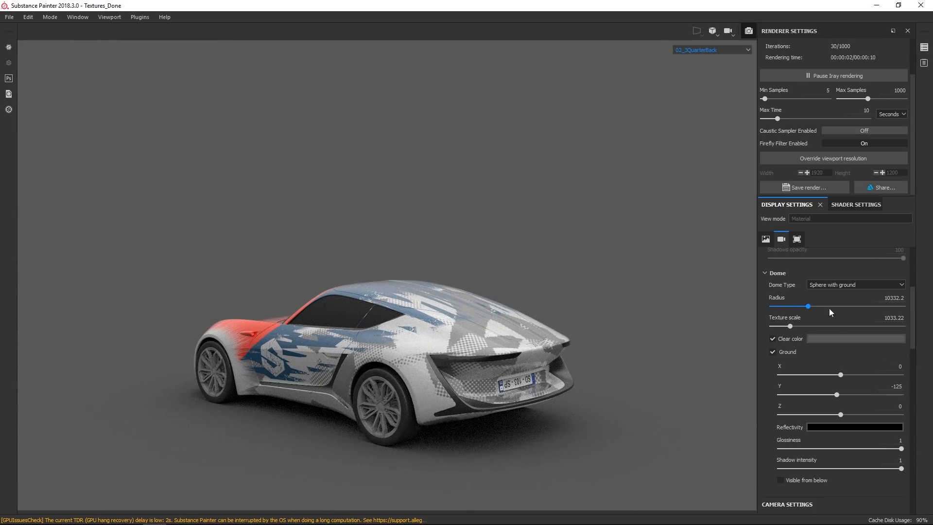
Set the Environment Rotation to 180.
scroll(914, 303, up, 2)
scroll(913, 304, up, 2)
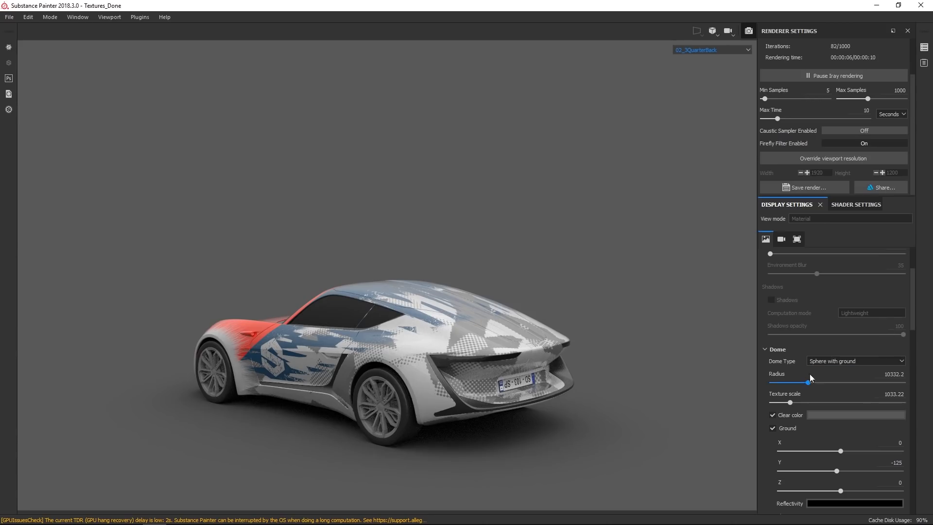
scroll(909, 305, up, 5)
click(898, 332)
key(BackSpace)
text(180)
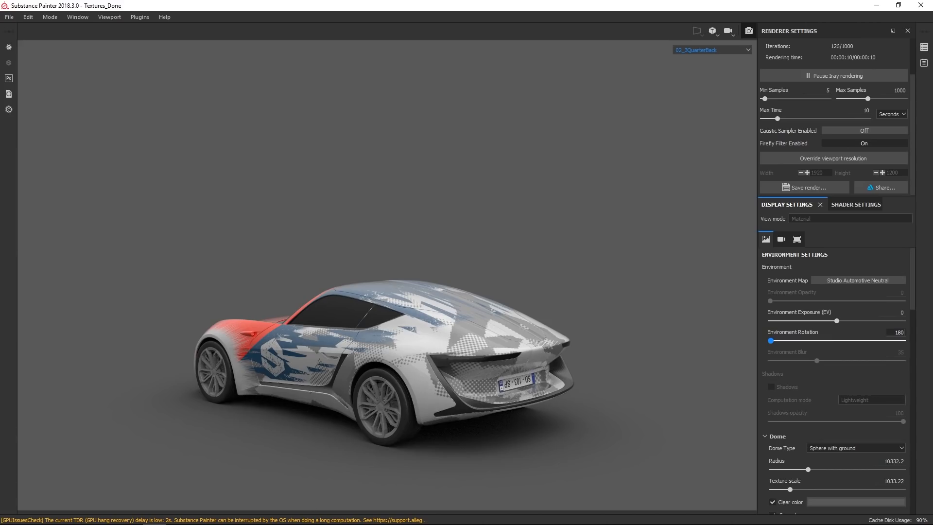
key(Return)
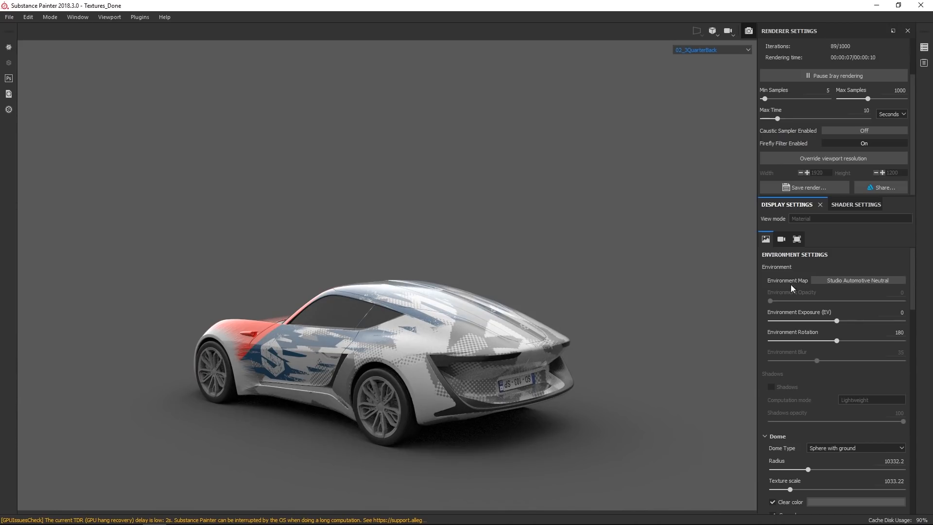
Return to the 01_3QuarterFront camera and set the Environment Rotation back to 0.
click(716, 48)
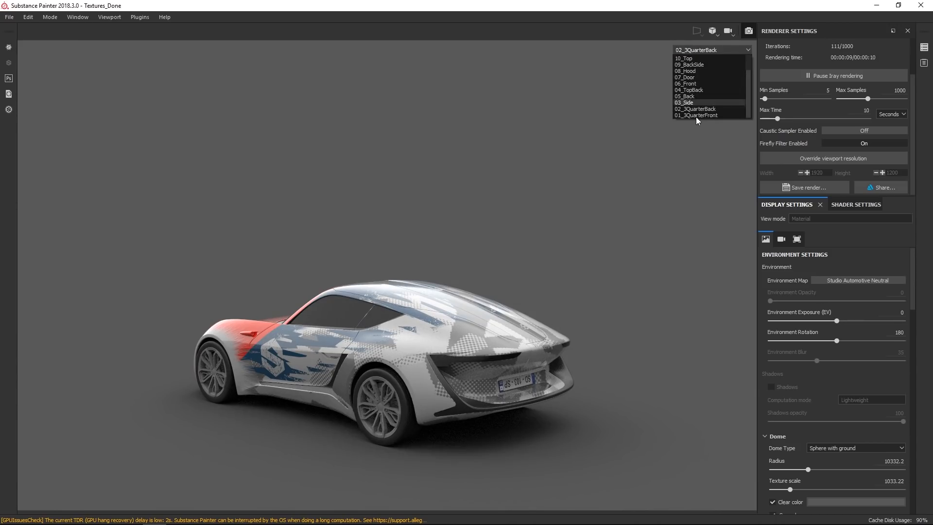
click(696, 117)
click(899, 333)
text(0)
key(Return)
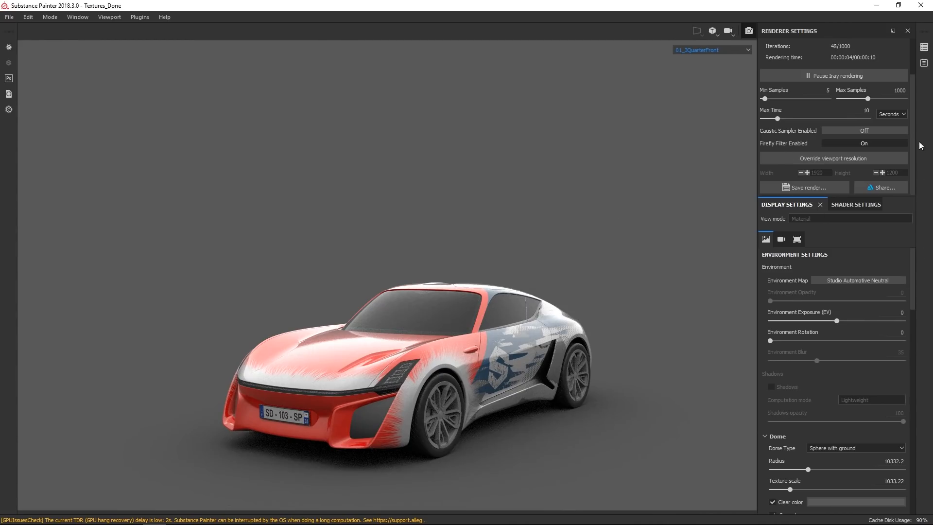
Set the Iray Max Samples to 2500 and the Max Time unit to Minutes.
scroll(914, 142, up, 2)
click(891, 135)
drag(896, 135, 907, 136)
text(2500)
key(Return)
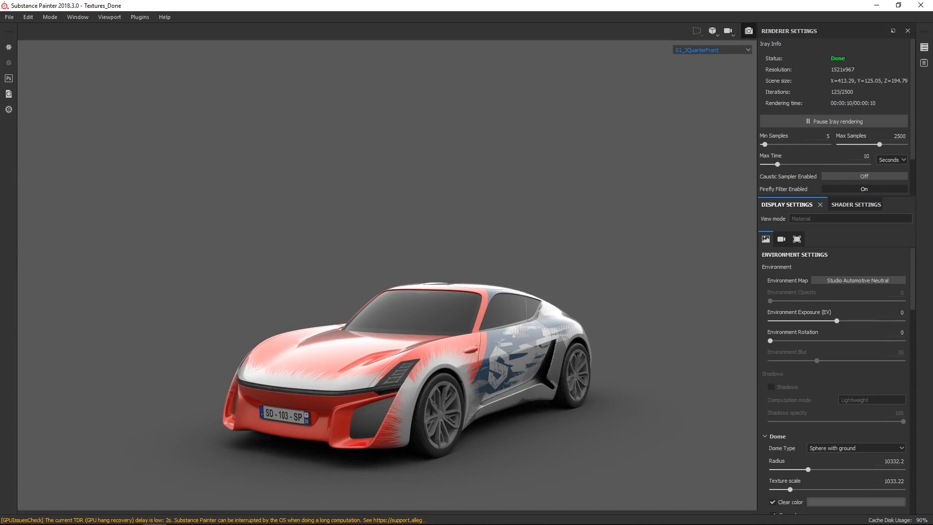
click(897, 160)
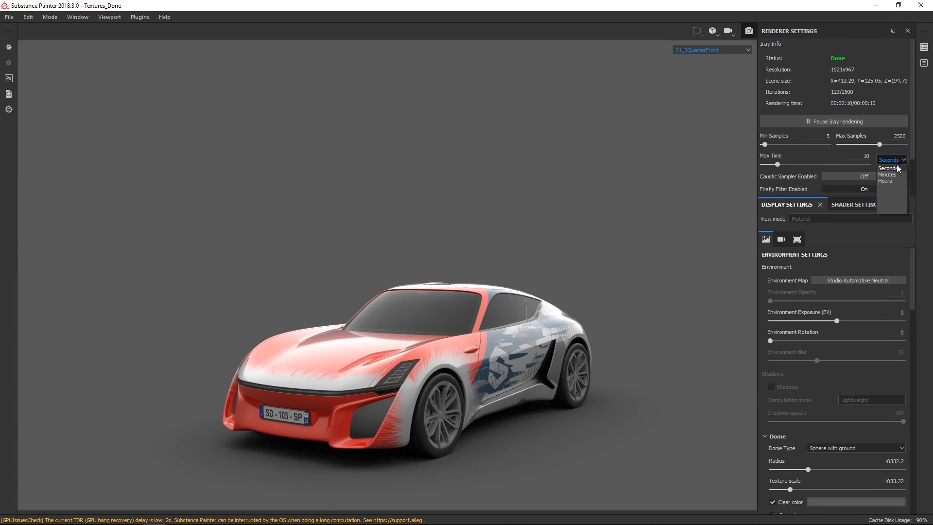
click(893, 175)
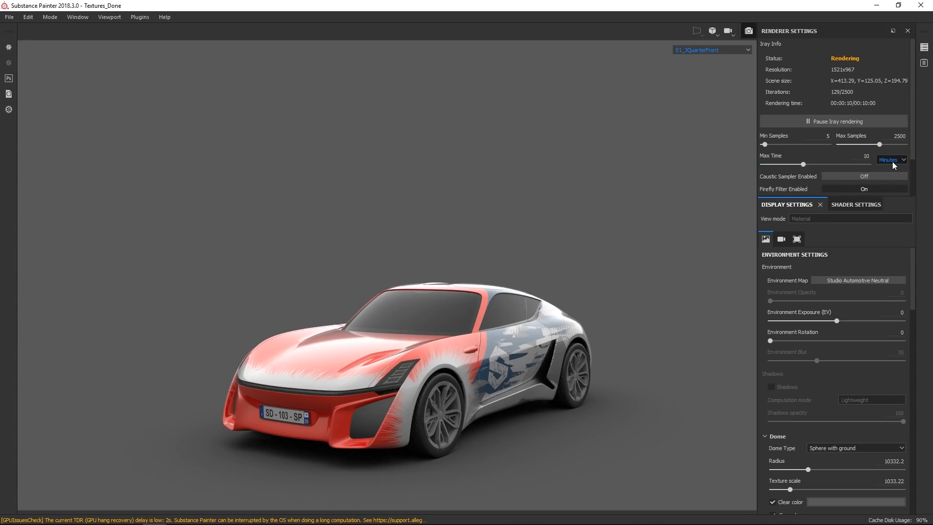
Override the viewport resolution with a width of 3840 and a height of 2160.
scroll(836, 154, down, 2)
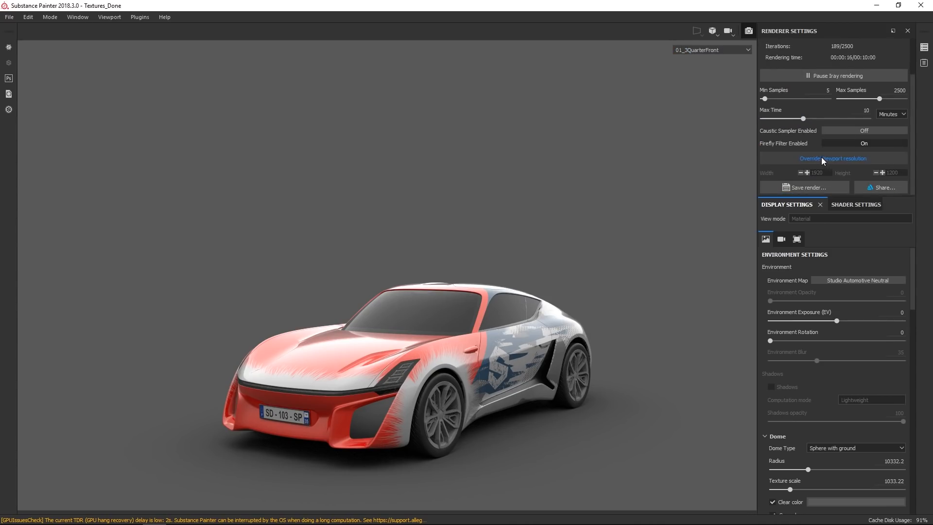
click(822, 159)
double_click(821, 172)
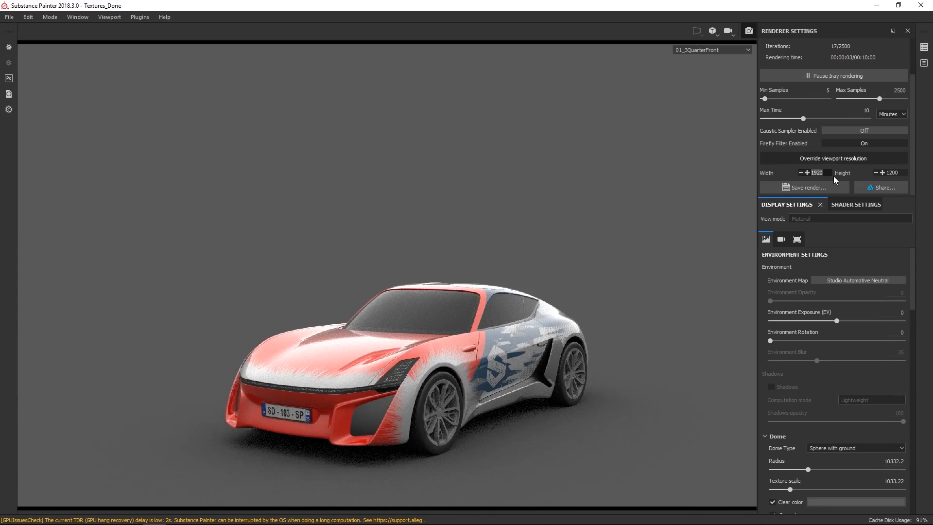
text(3840)
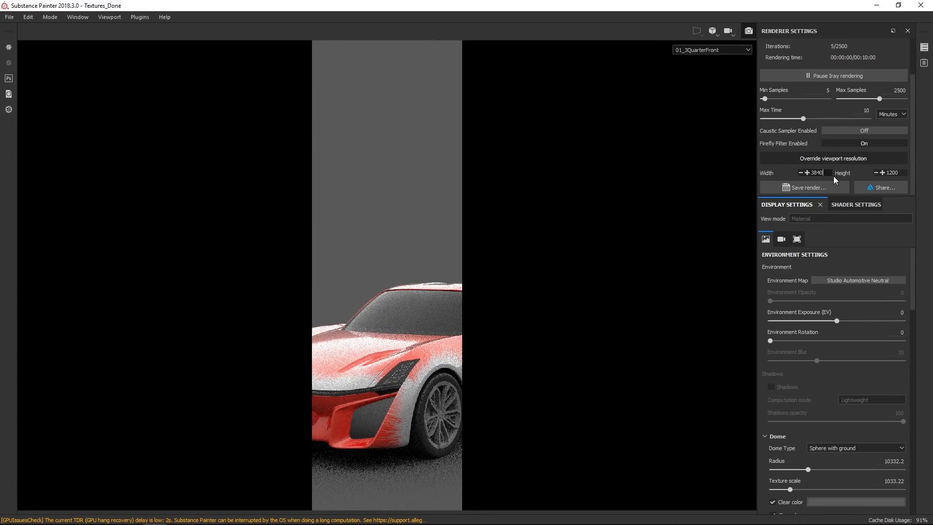
key(Return)
double_click(895, 174)
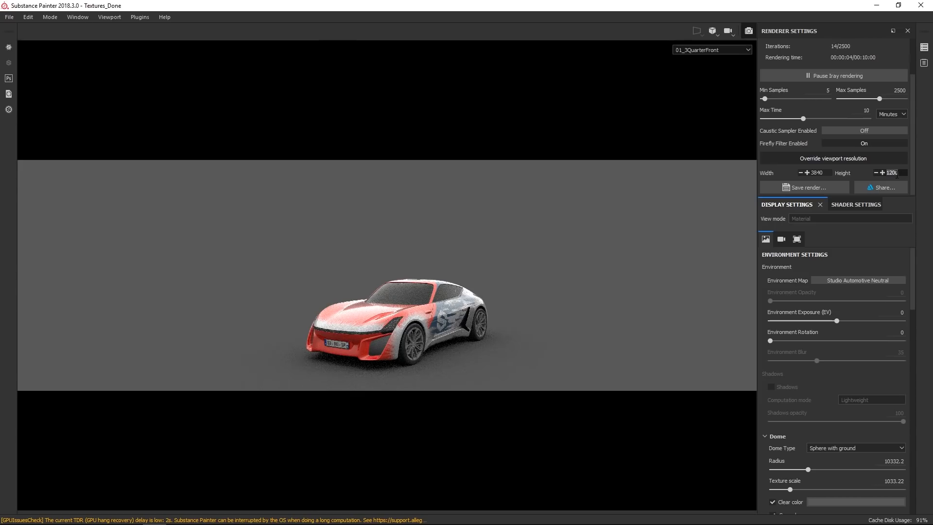
text(216)
key(Return)
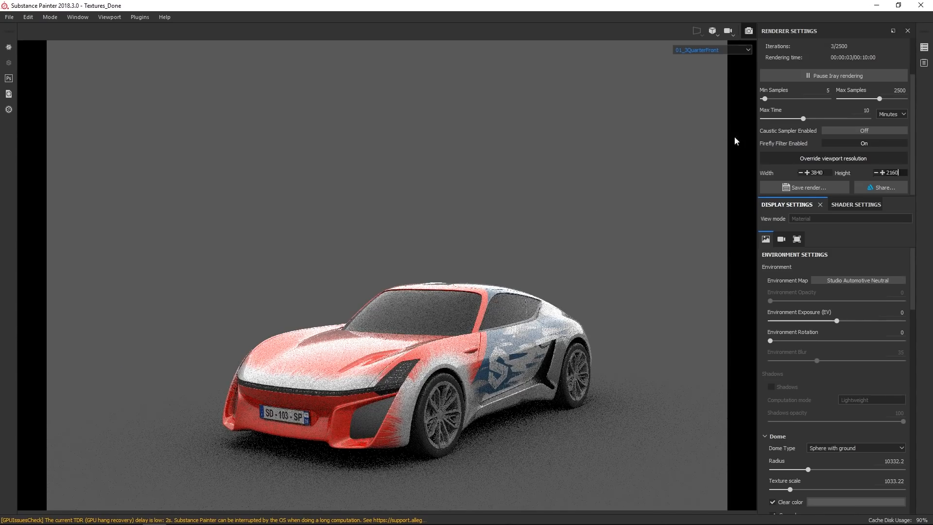
Save the Iray render as 01_render.jpg in the X-TAON folder, replacing the existing file.
click(803, 185)
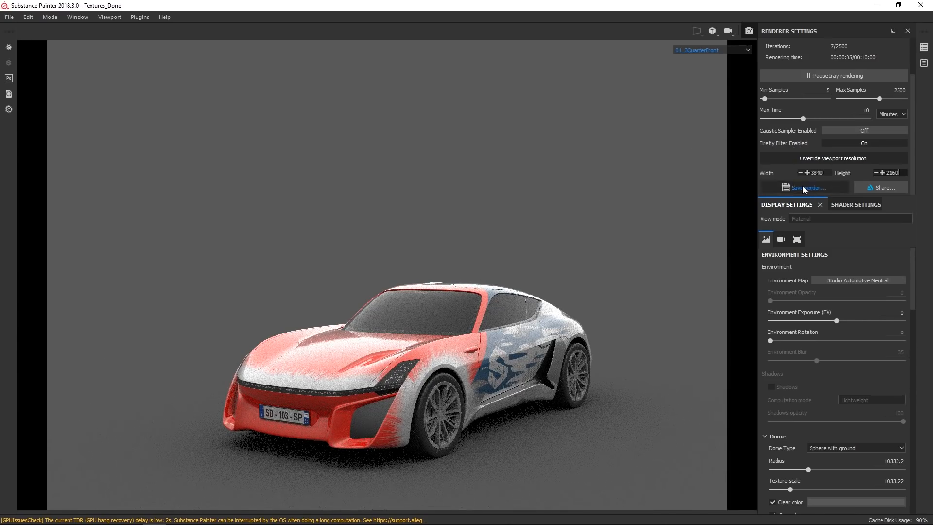
click(284, 101)
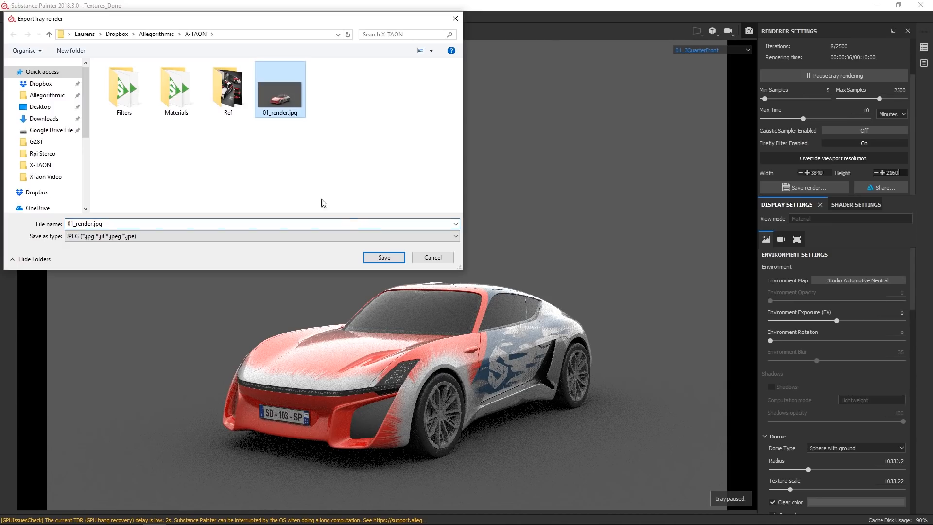
click(376, 258)
click(480, 265)
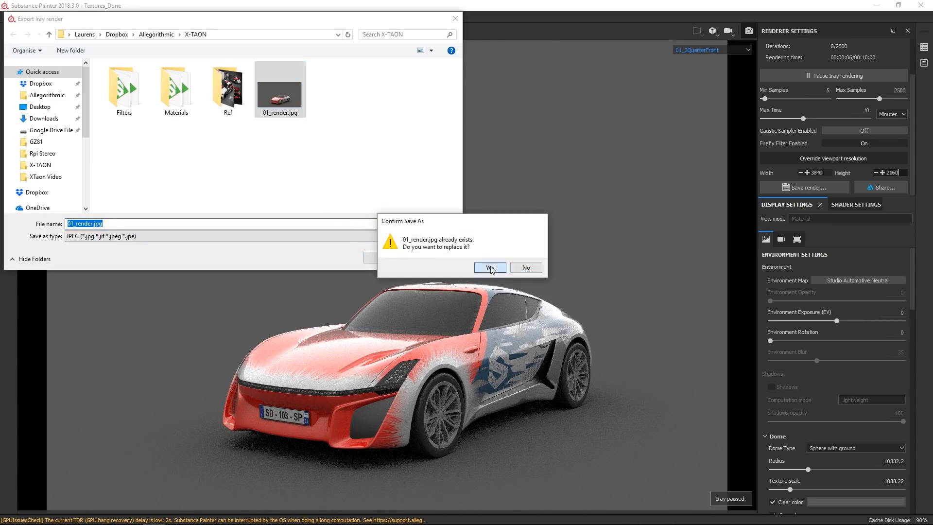